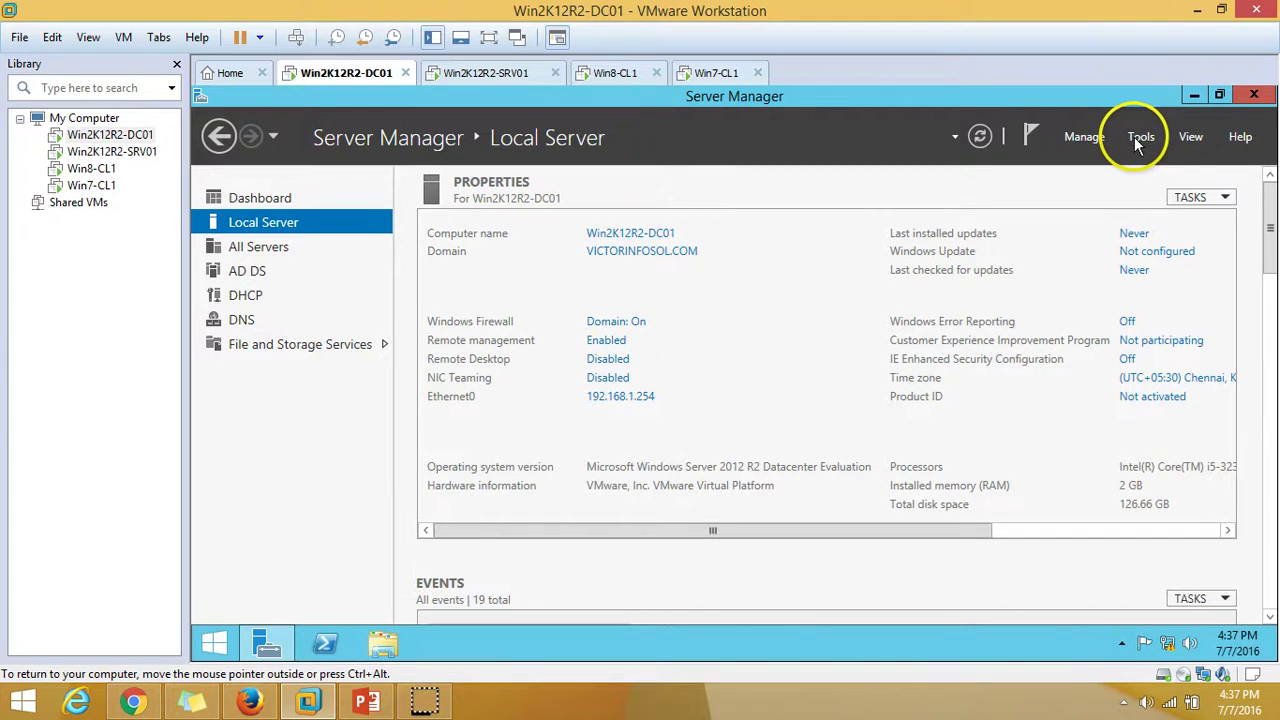
Open Active Directory Users and Computers and examine the computers in the Workstations OU under INDIA
click(1142, 243)
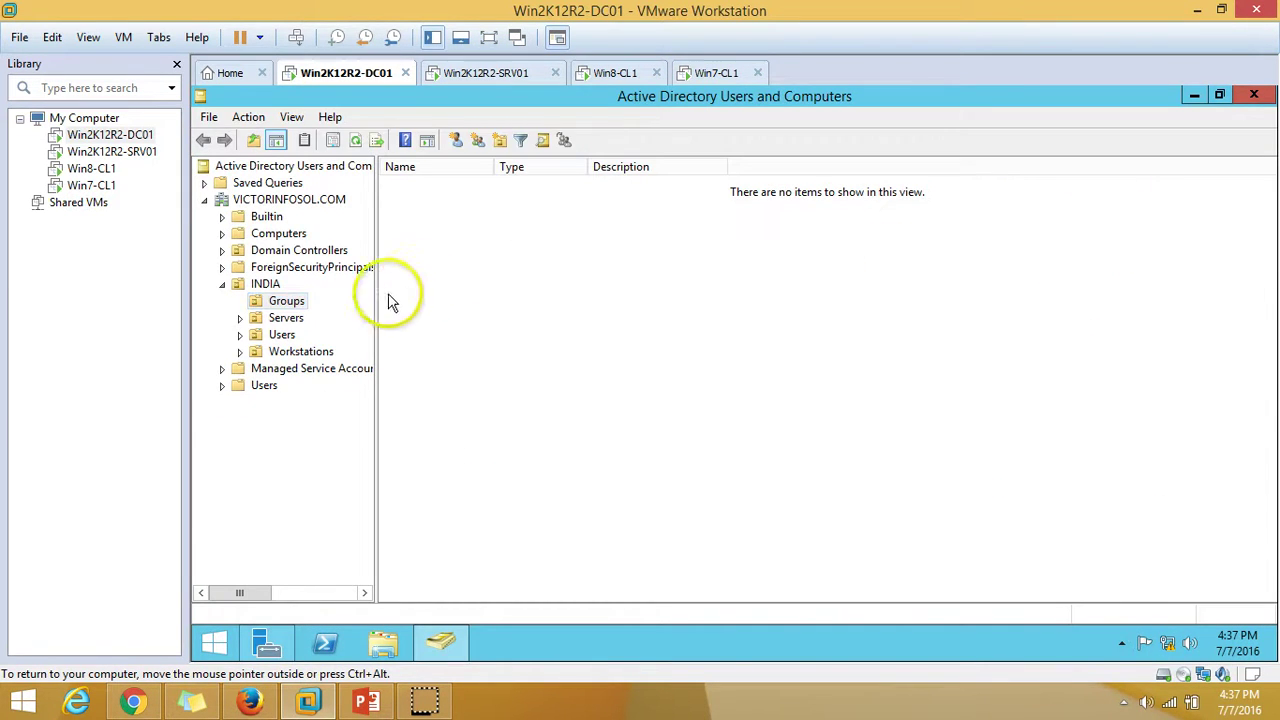
click(265, 285)
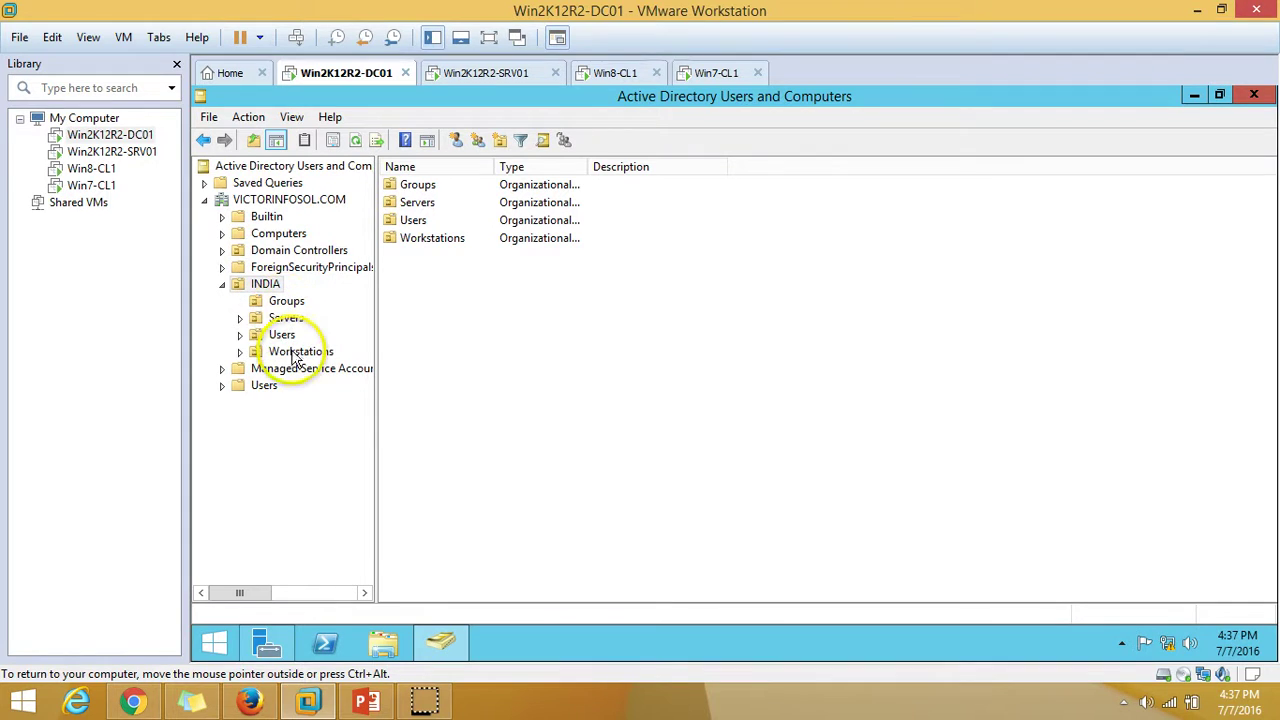
click(288, 354)
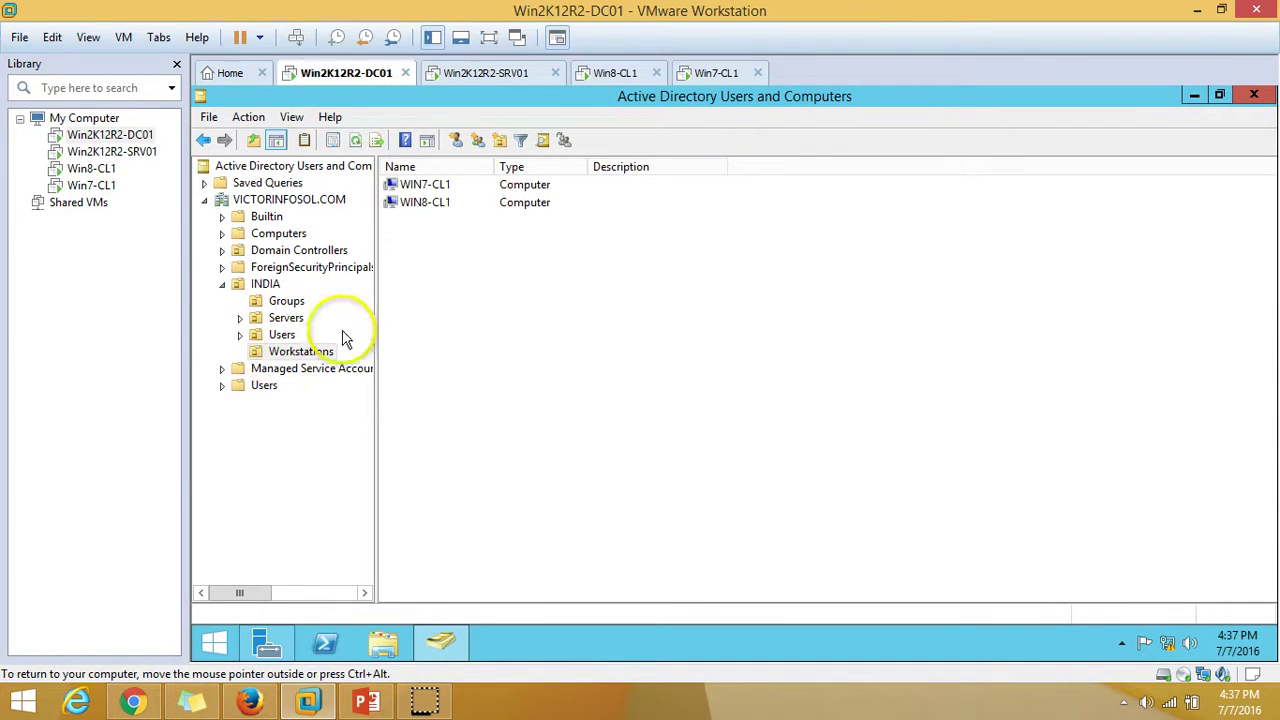
drag(420, 190, 480, 275)
click(480, 275)
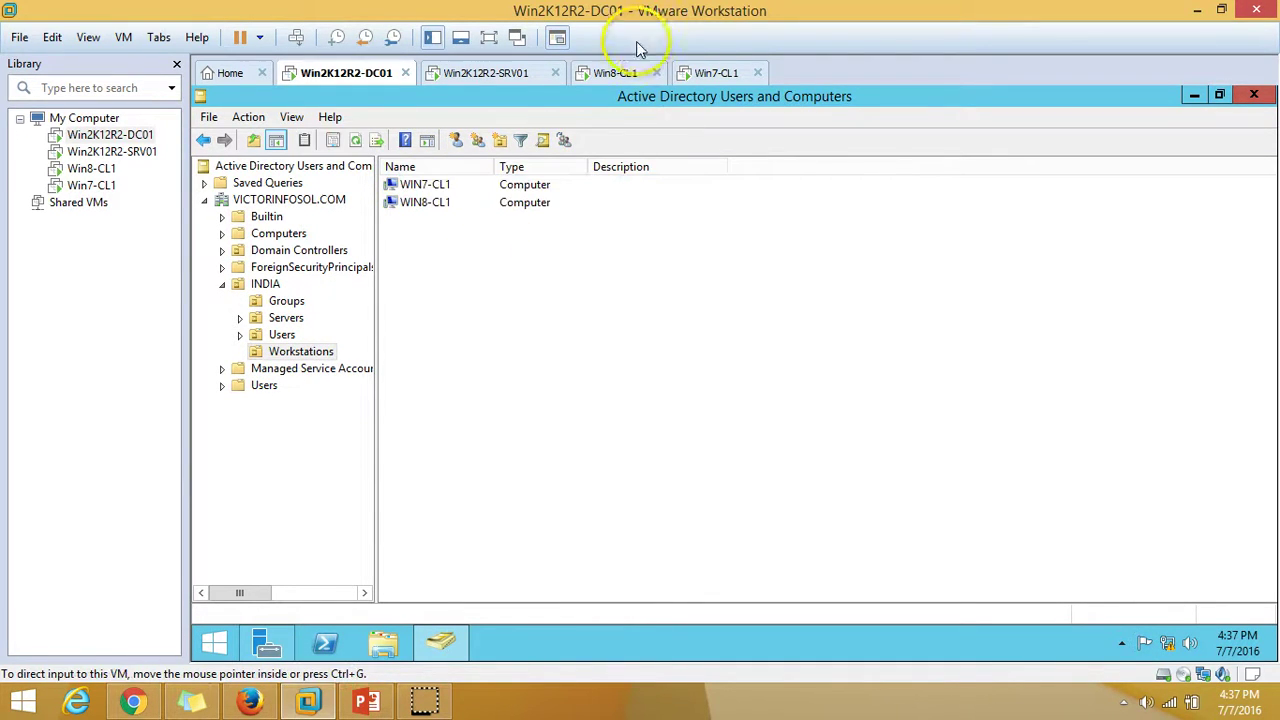
Examine the computer in the Servers OU under INDIA, then minimize Active Directory Users and Computers
click(290, 319)
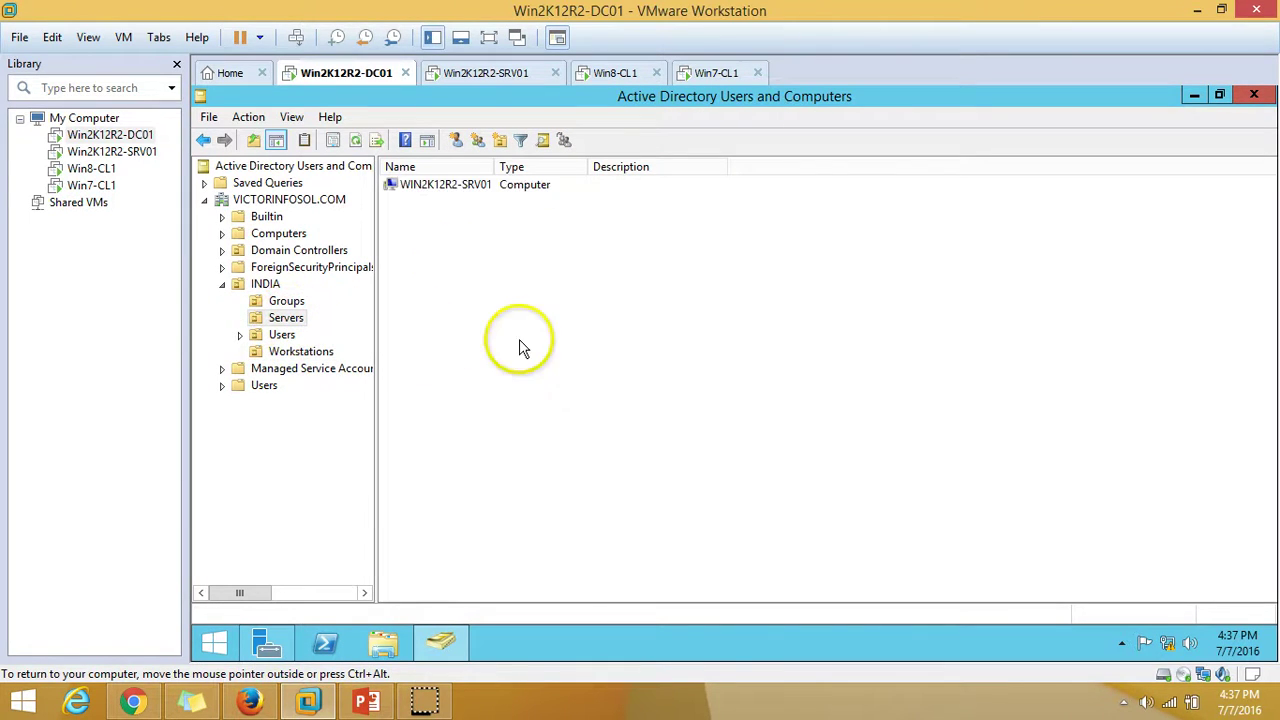
click(444, 187)
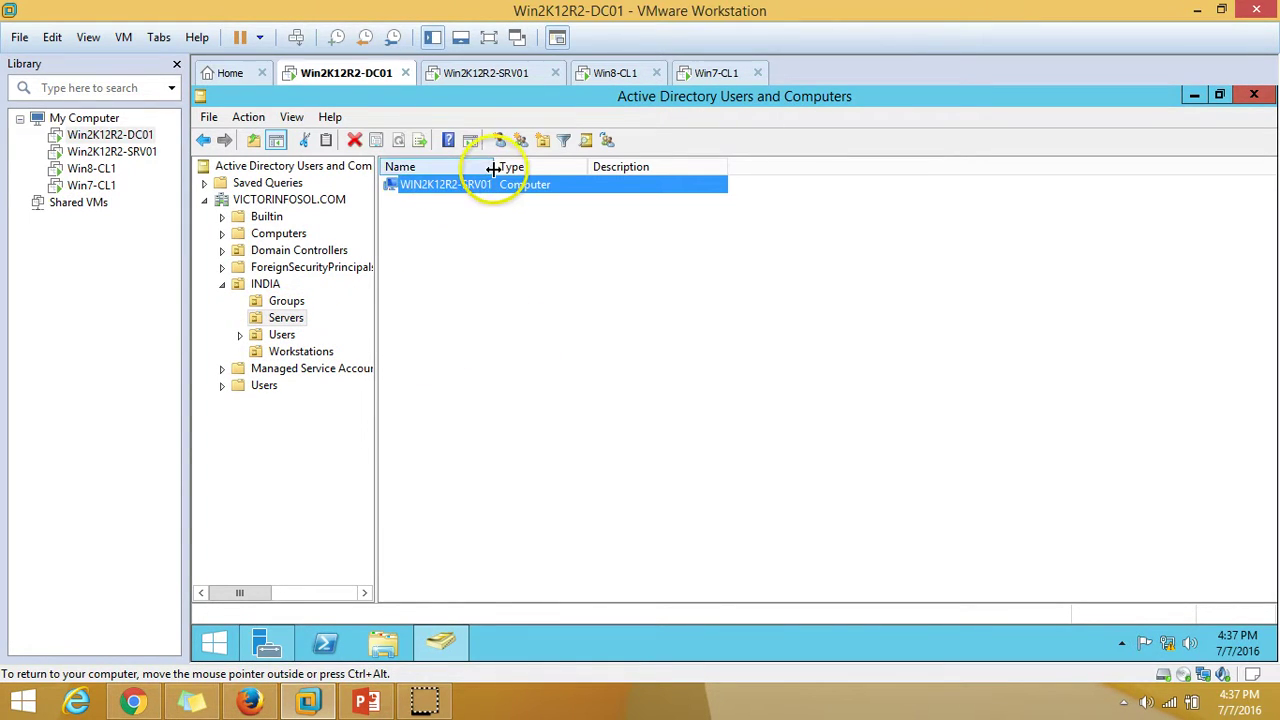
click(486, 251)
click(446, 640)
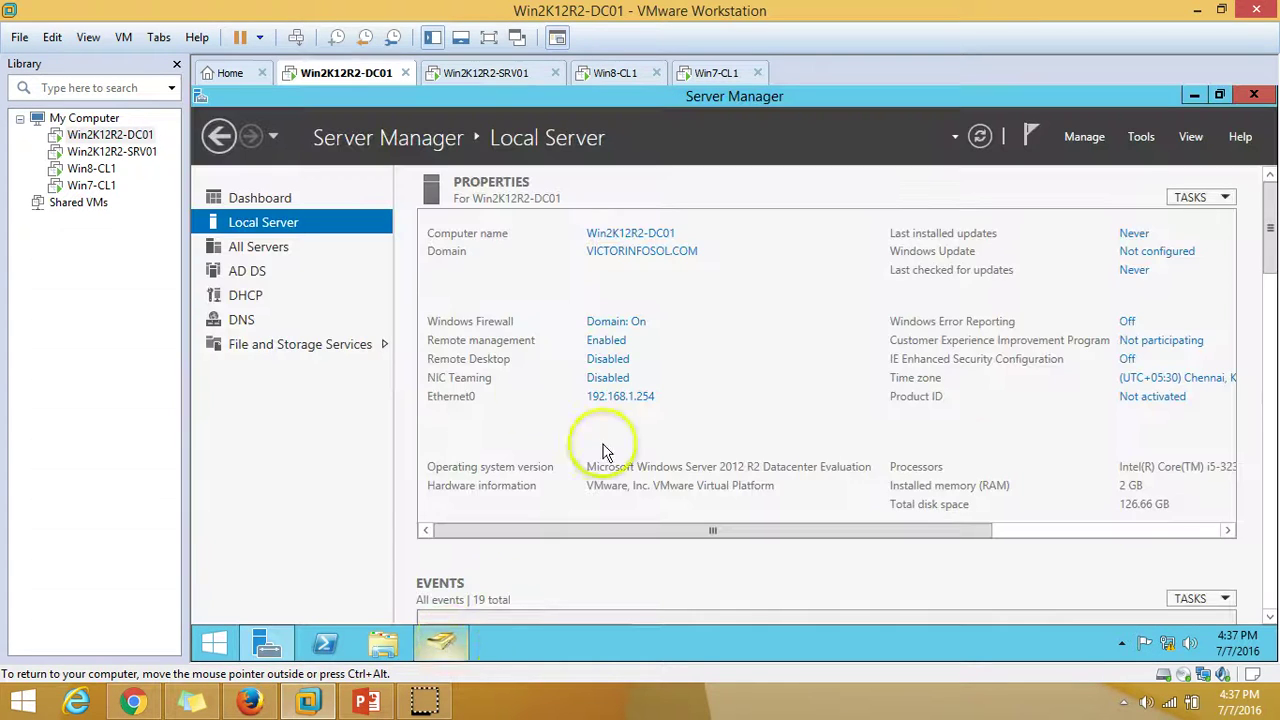
Switch to the Win2K12R2-SRV01 virtual machine and show its Server Manager dashboard
click(245, 195)
click(465, 72)
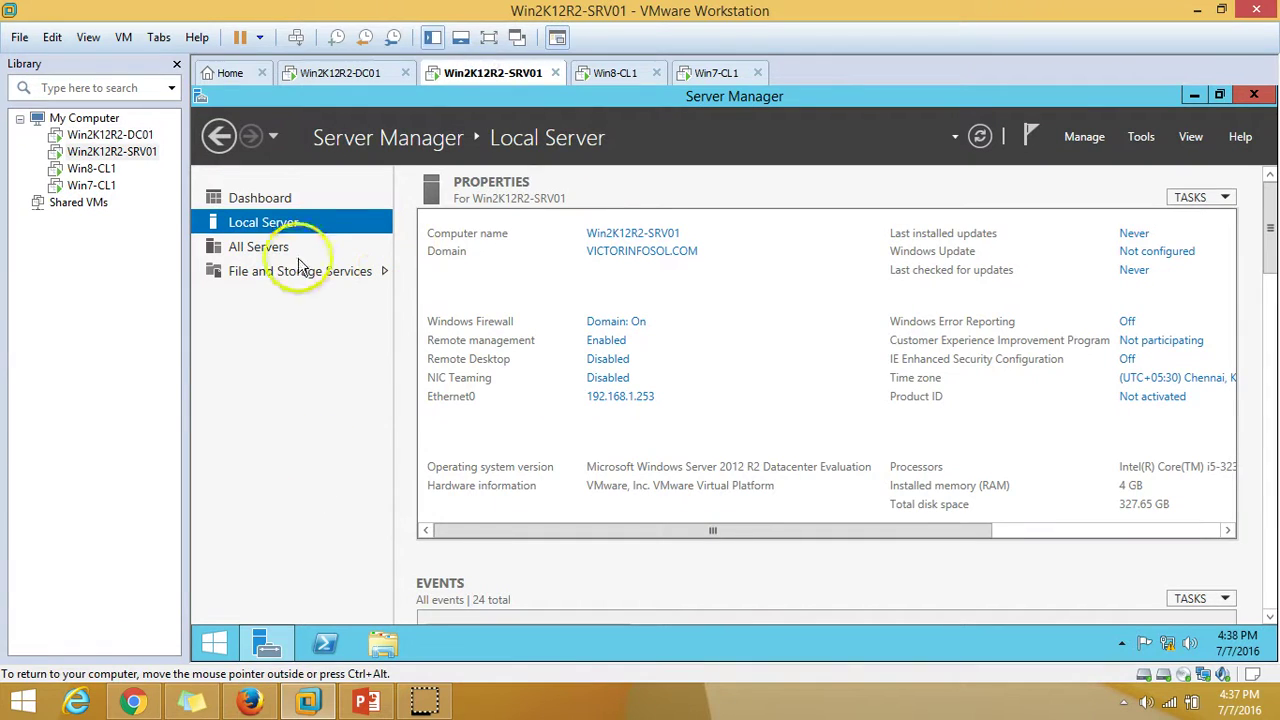
click(300, 200)
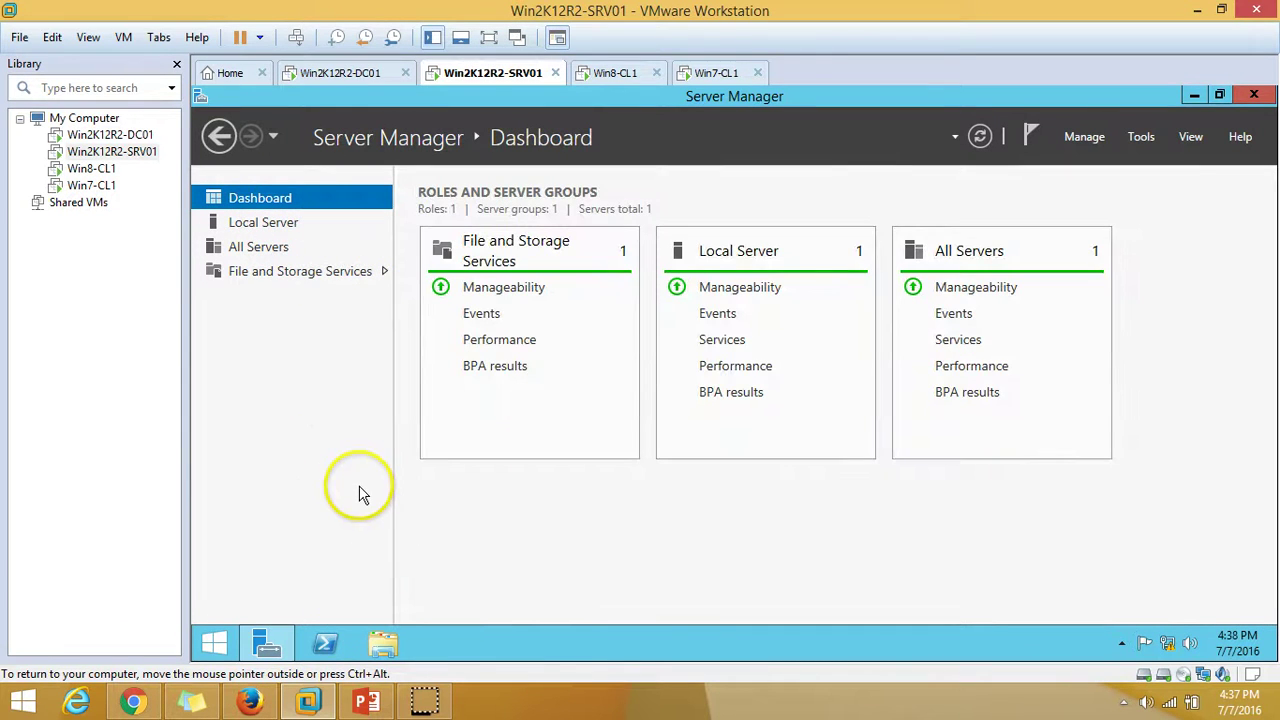
Switch to the PowerPoint slide show, review the slide listing the WSUS installation steps, and return to VMware Workstation
click(366, 701)
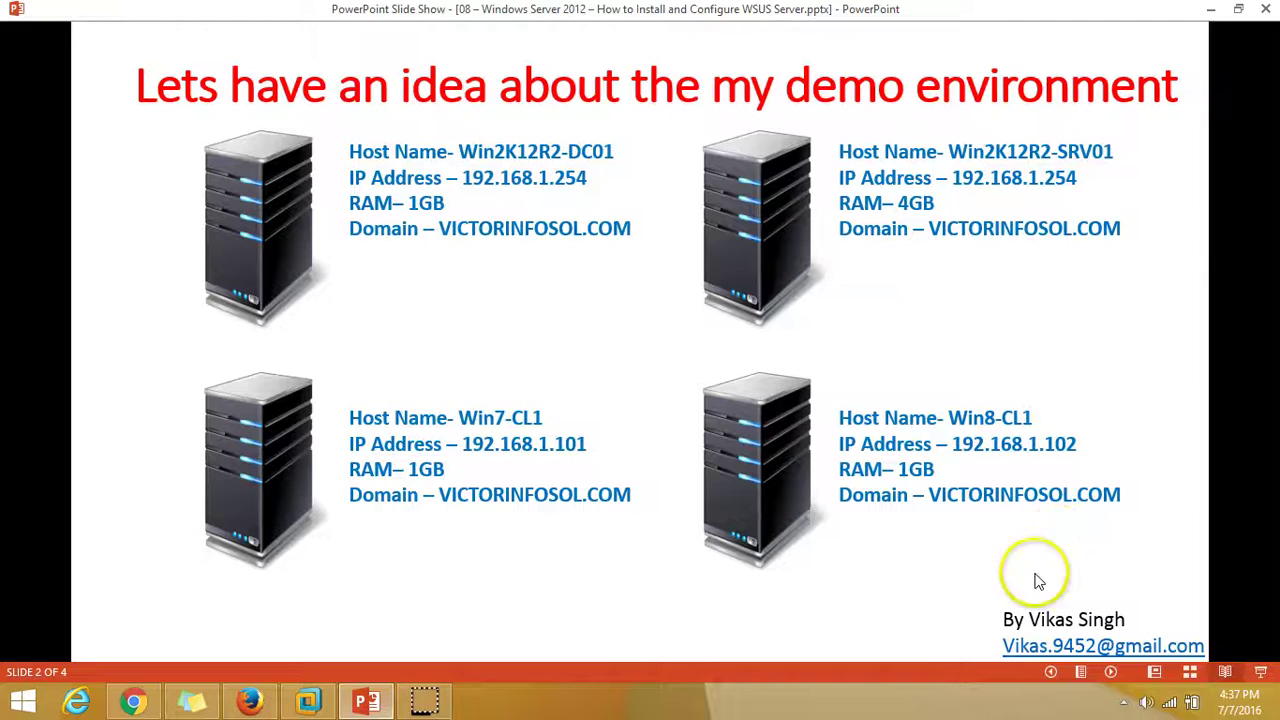
click(1110, 672)
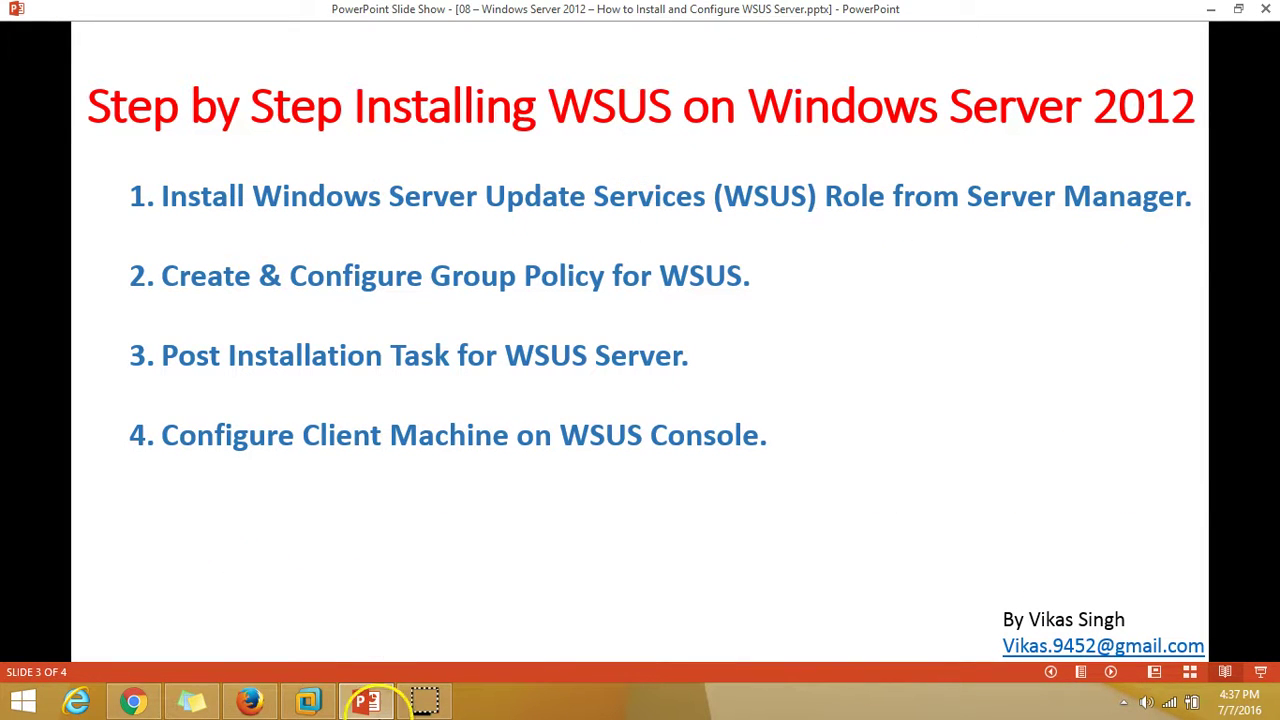
click(366, 701)
click(366, 699)
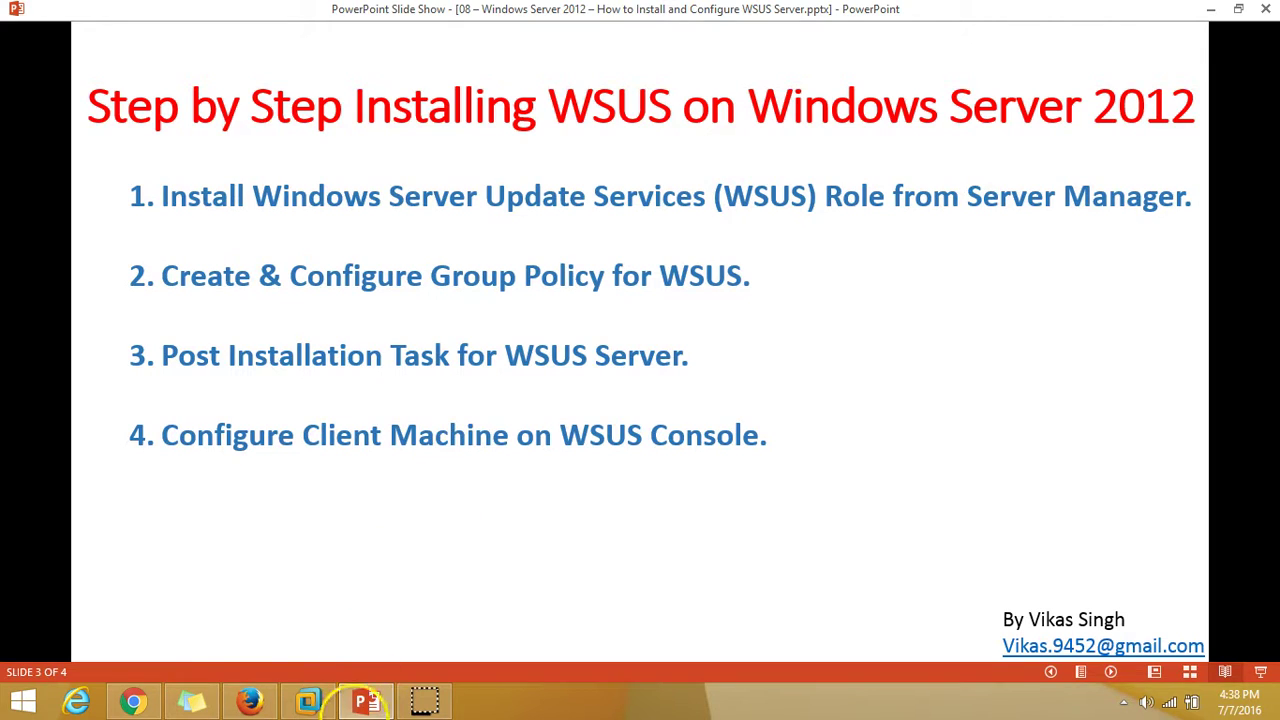
click(366, 701)
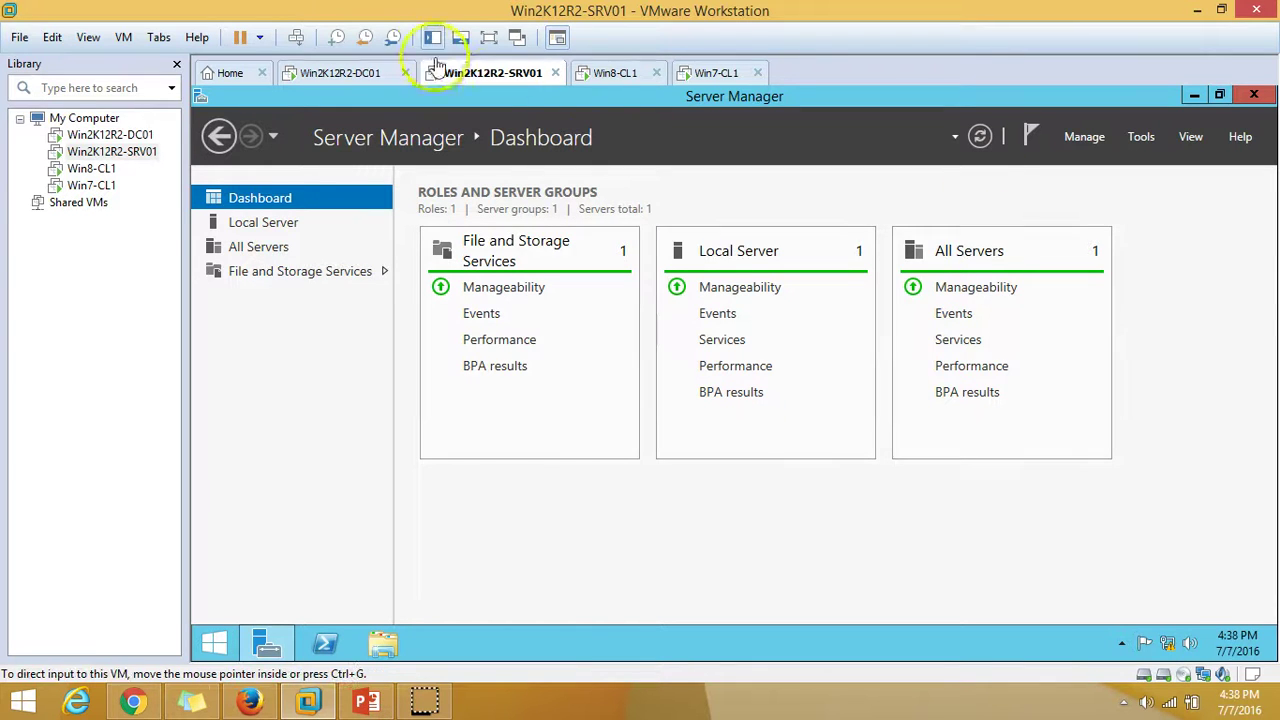
Start the Add Roles and Features wizard, maximize it, and proceed to server roles with Win2K12R2-SRV01.VICTORINFOSOL.COM as the destination server
click(1093, 140)
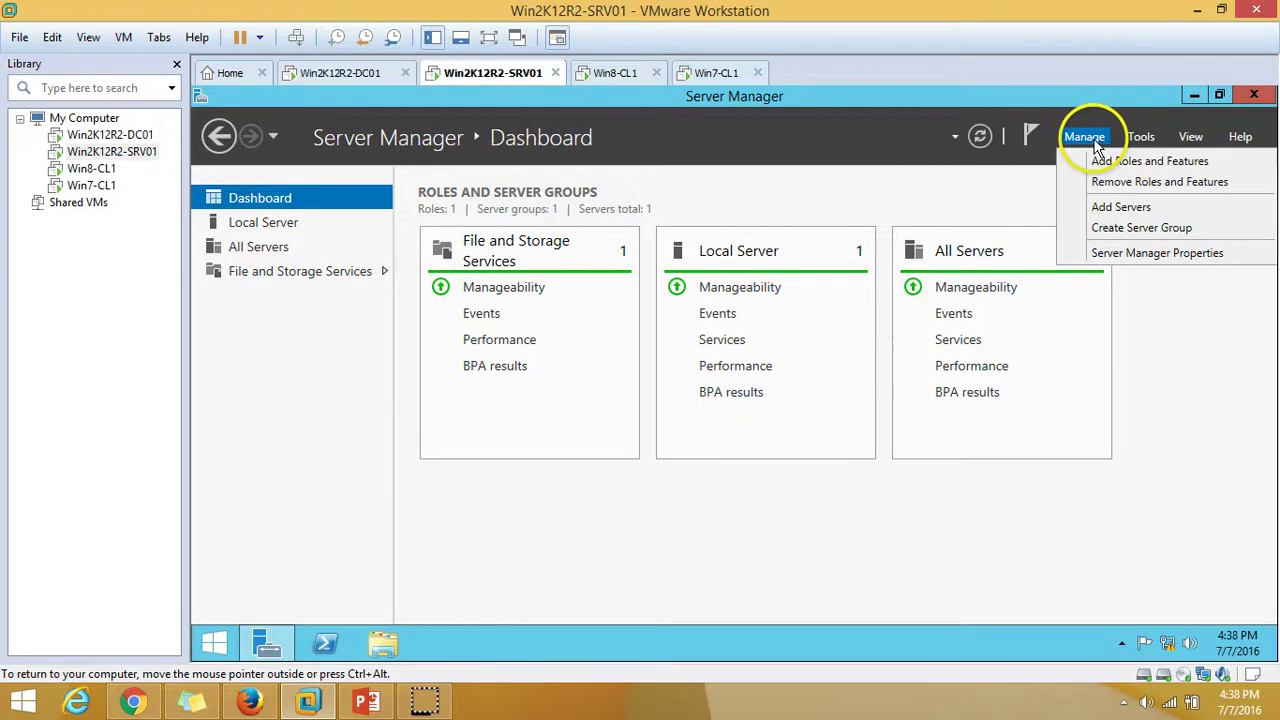
click(1130, 165)
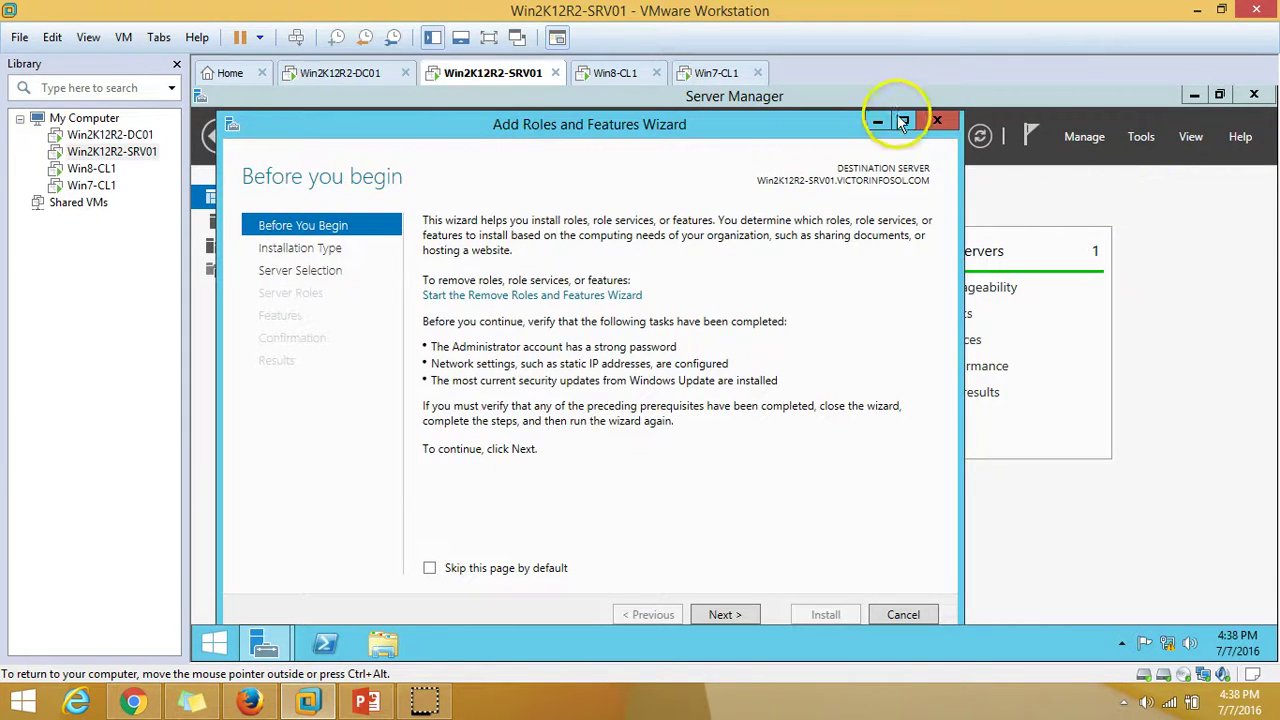
click(905, 124)
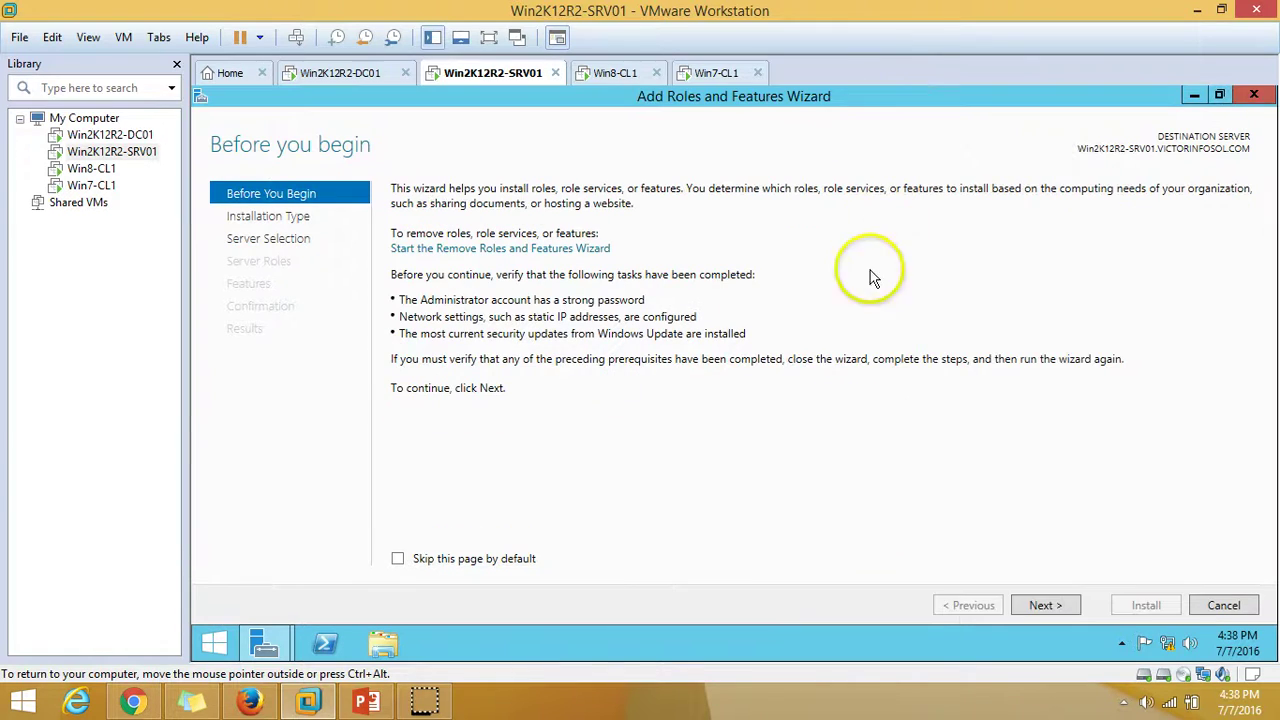
click(1058, 608)
click(1042, 606)
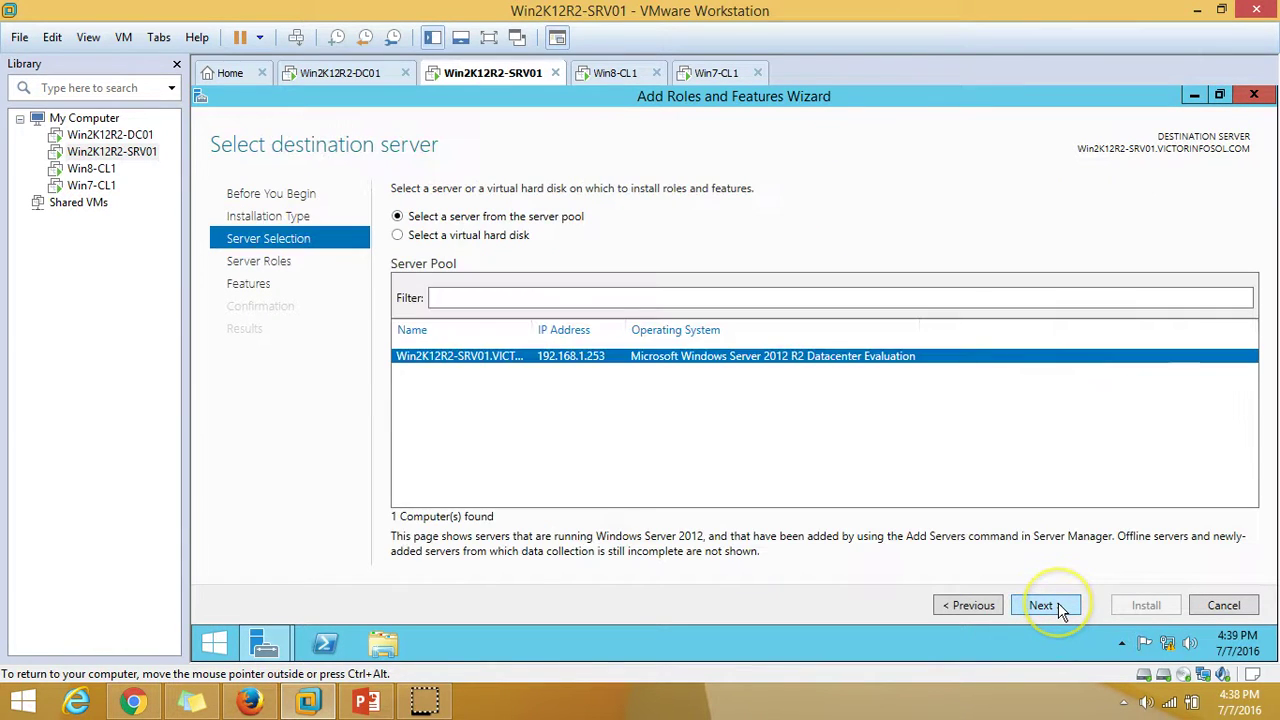
double_click(533, 330)
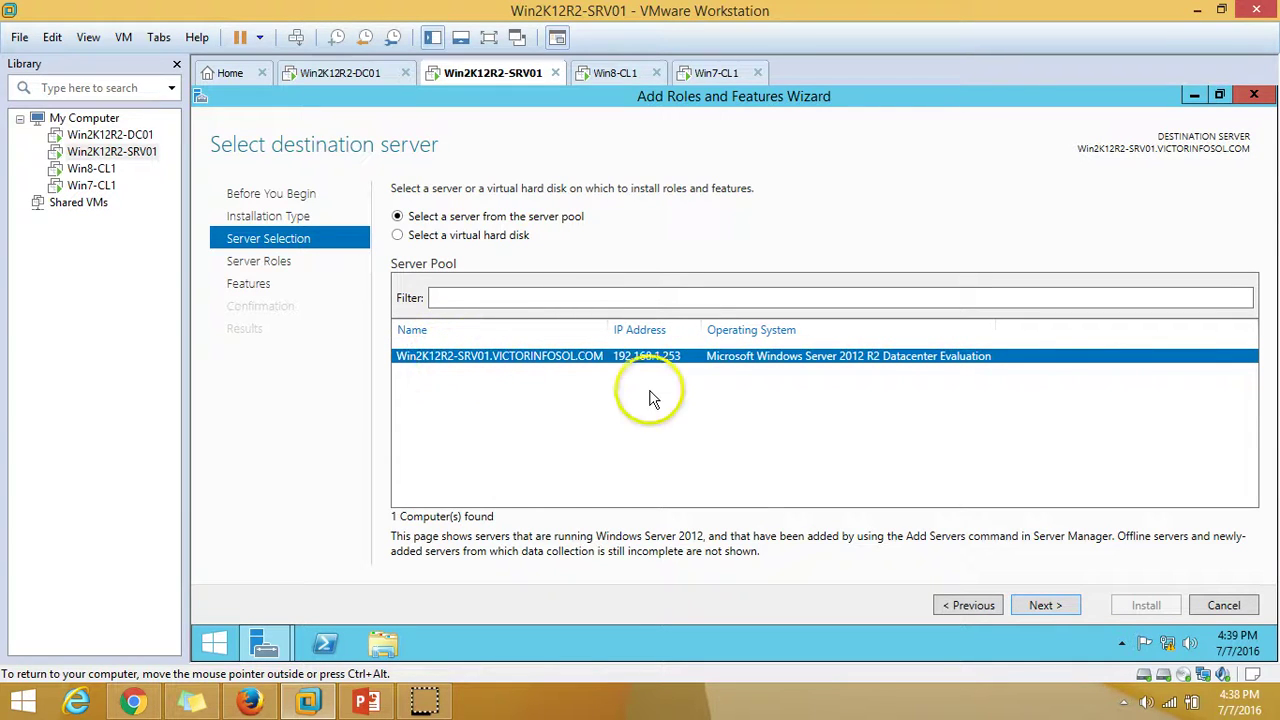
click(1045, 606)
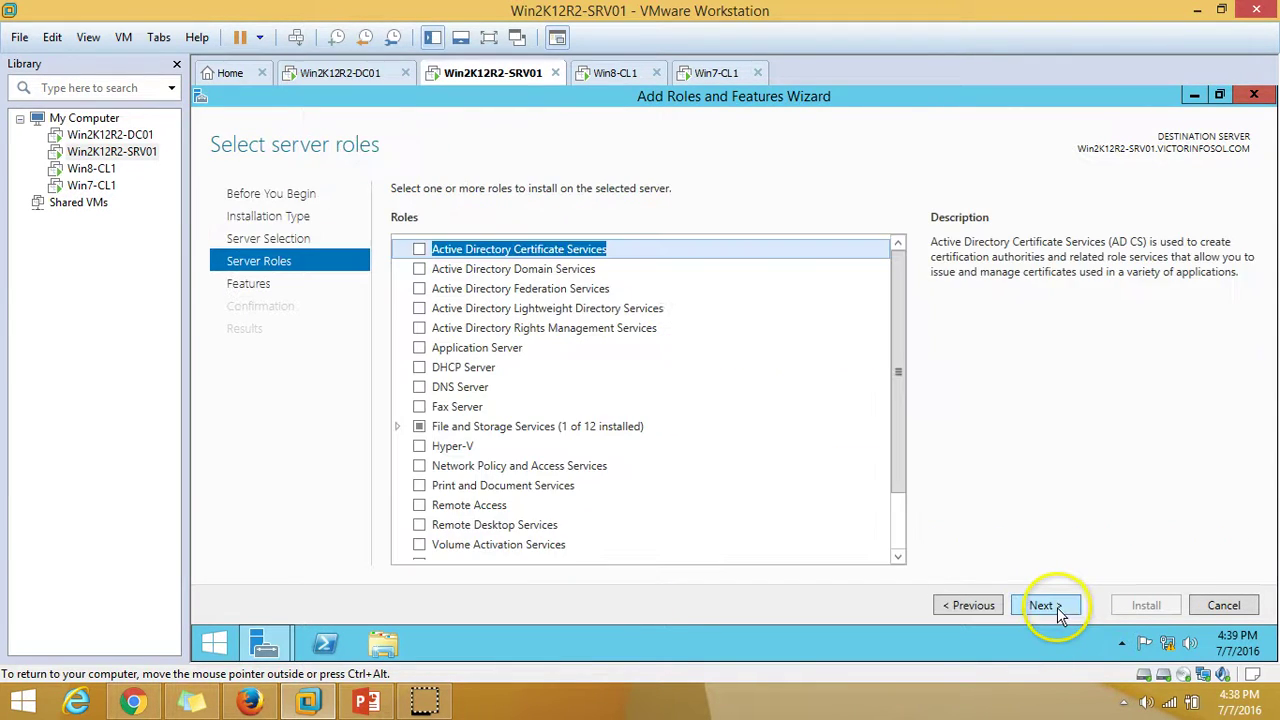
Select the Windows Server Update Services role, add its required features with management tools included, and continue to the feature selection
drag(901, 355, 903, 443)
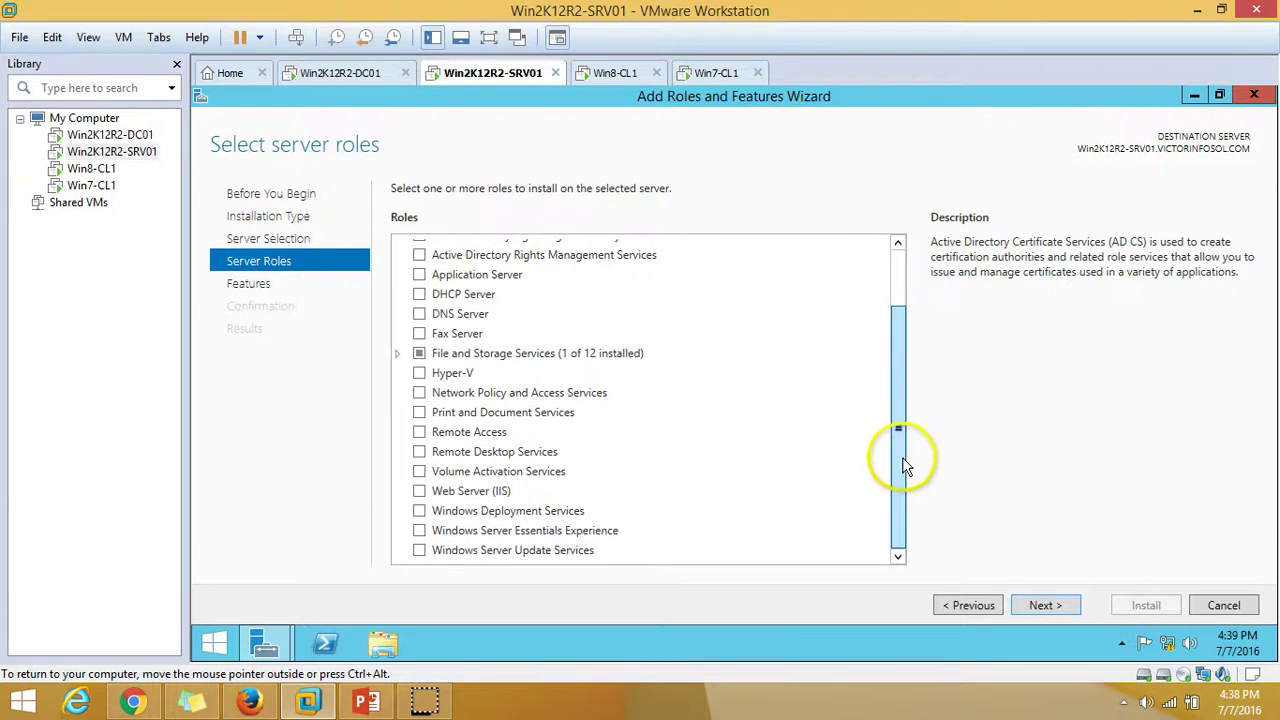
click(419, 551)
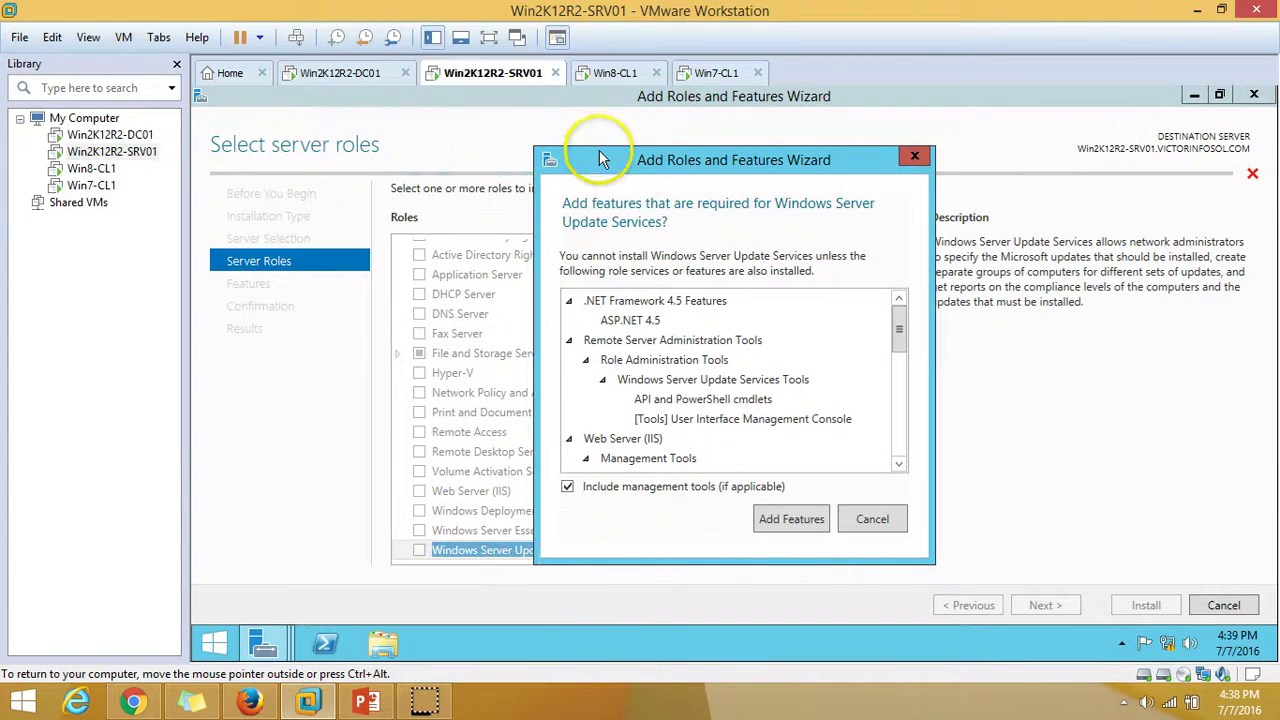
drag(900, 335, 900, 277)
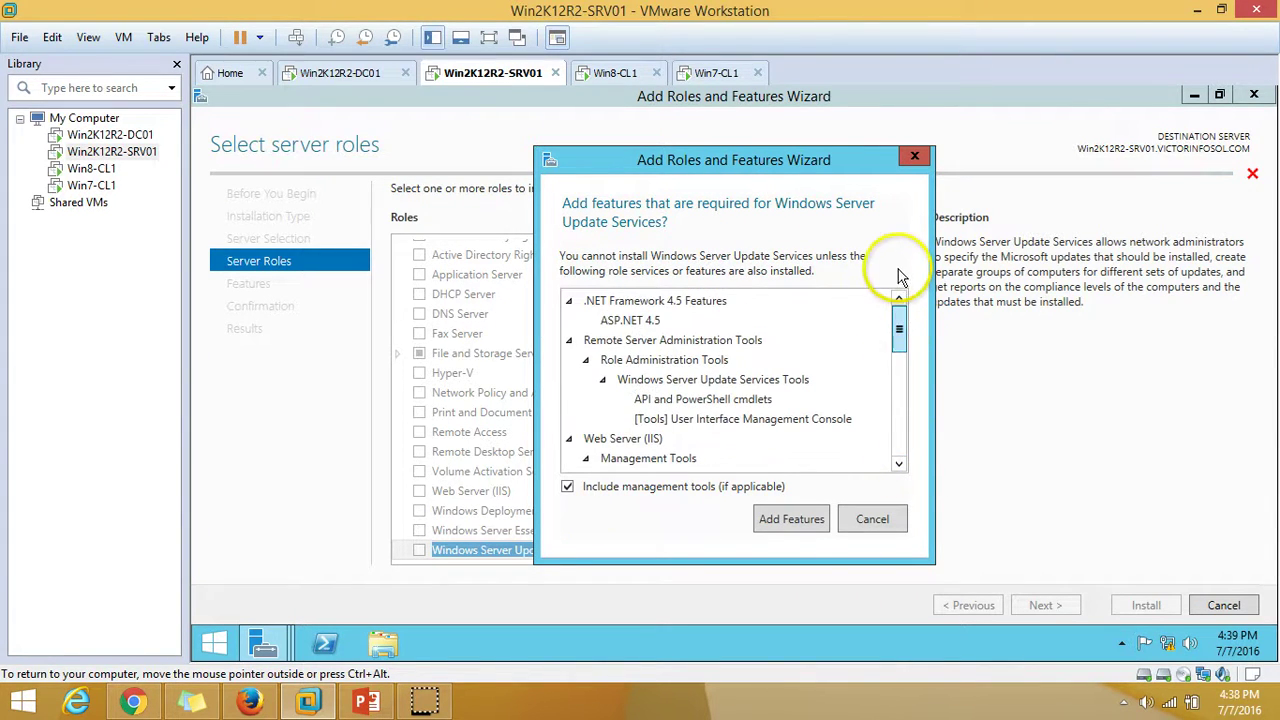
click(812, 520)
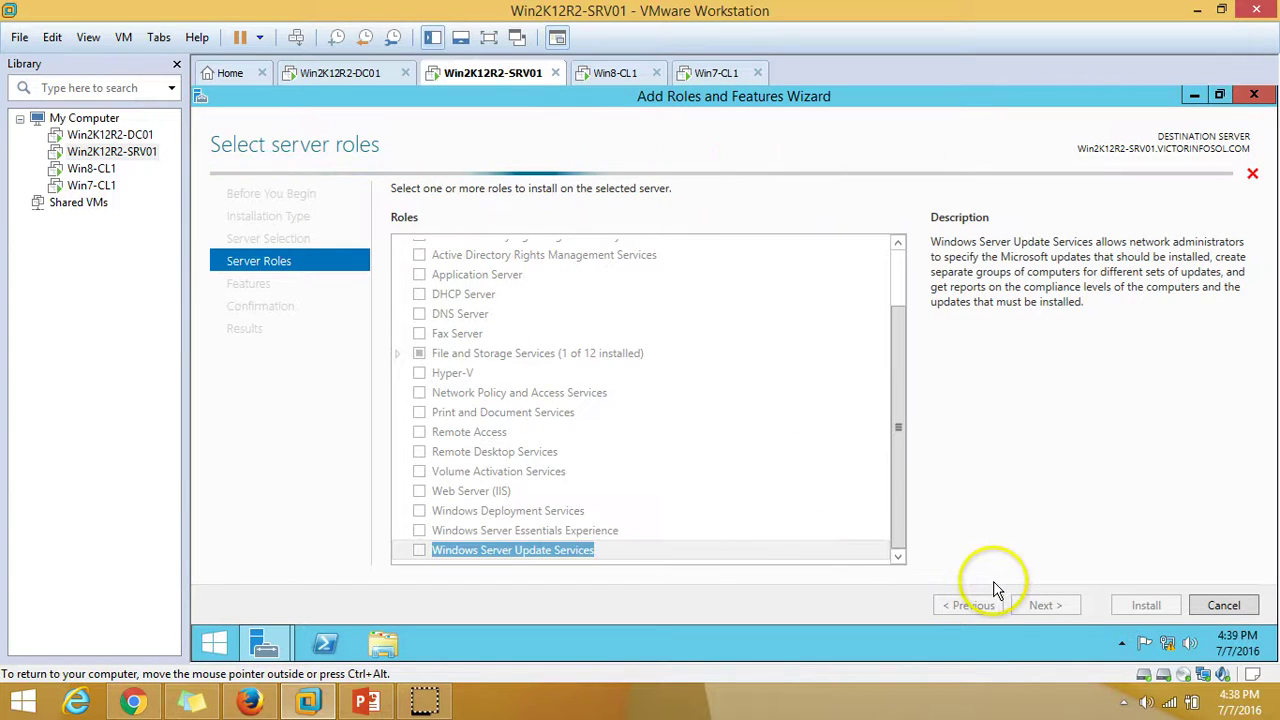
click(1048, 610)
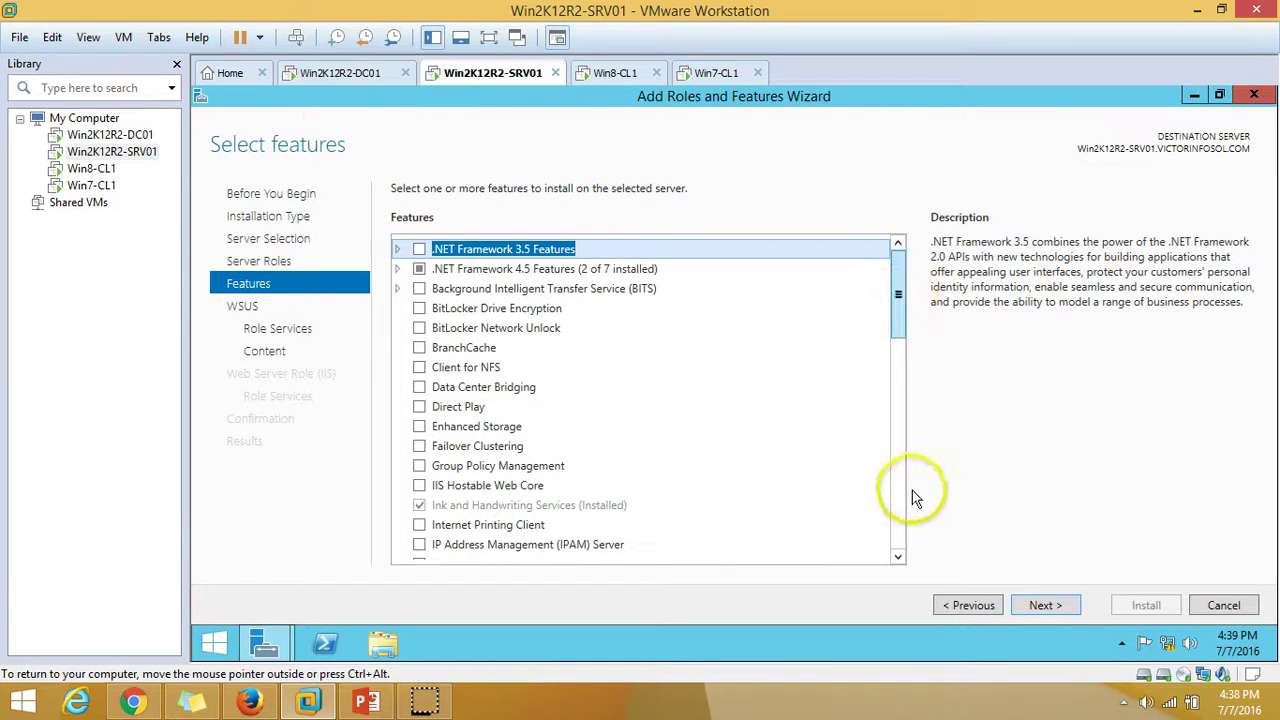
Accept the default features and the WID Database and WSUS Services role services, proceeding to the content location selection
drag(899, 297, 899, 439)
drag(920, 580, 1040, 613)
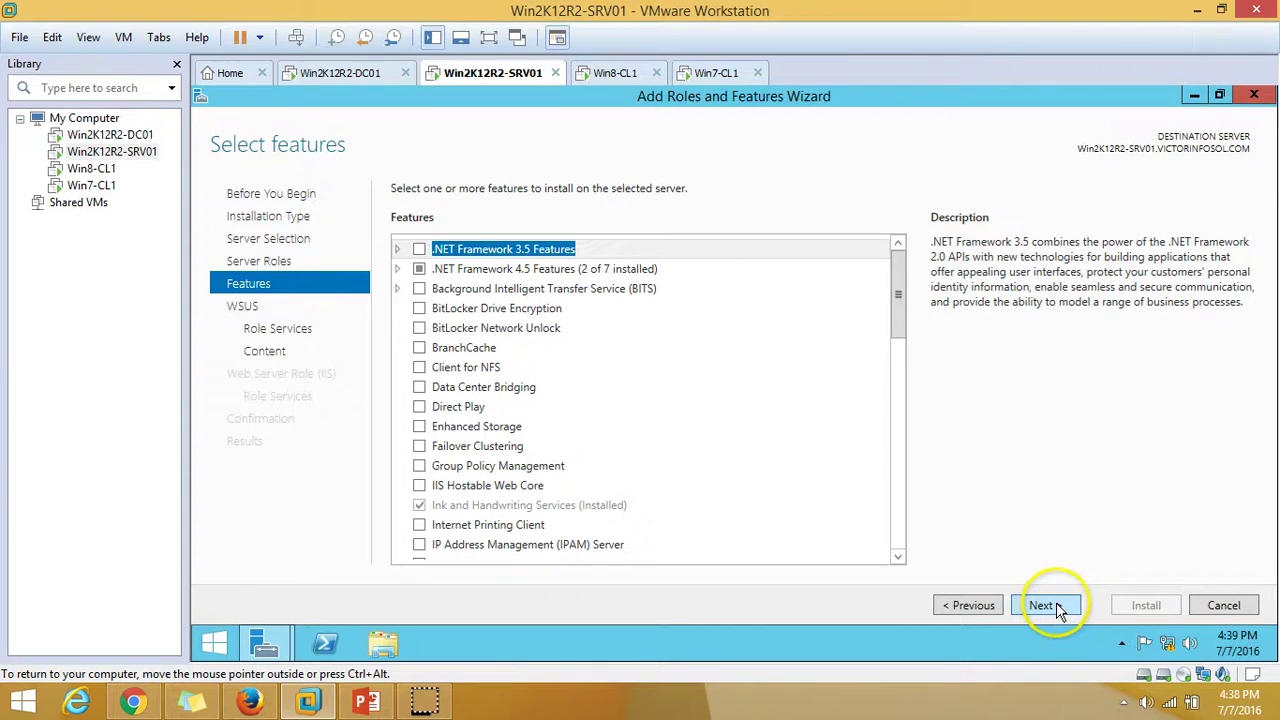
click(1052, 606)
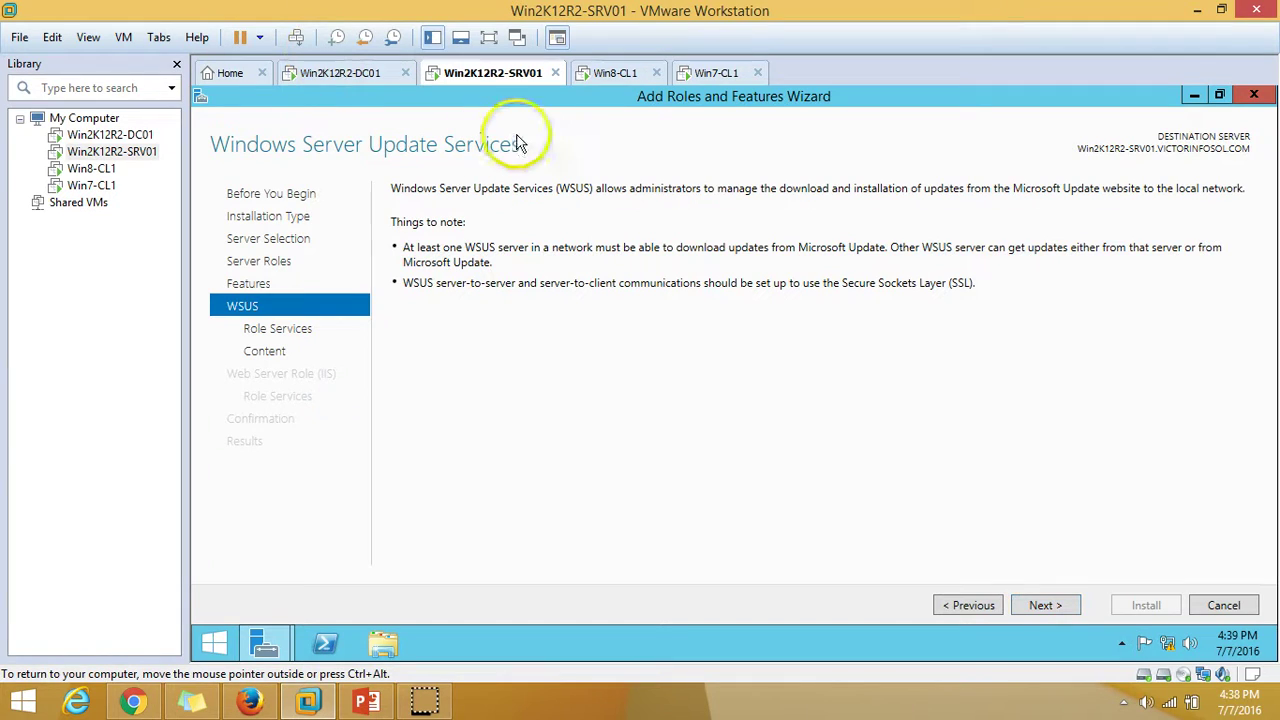
click(1055, 608)
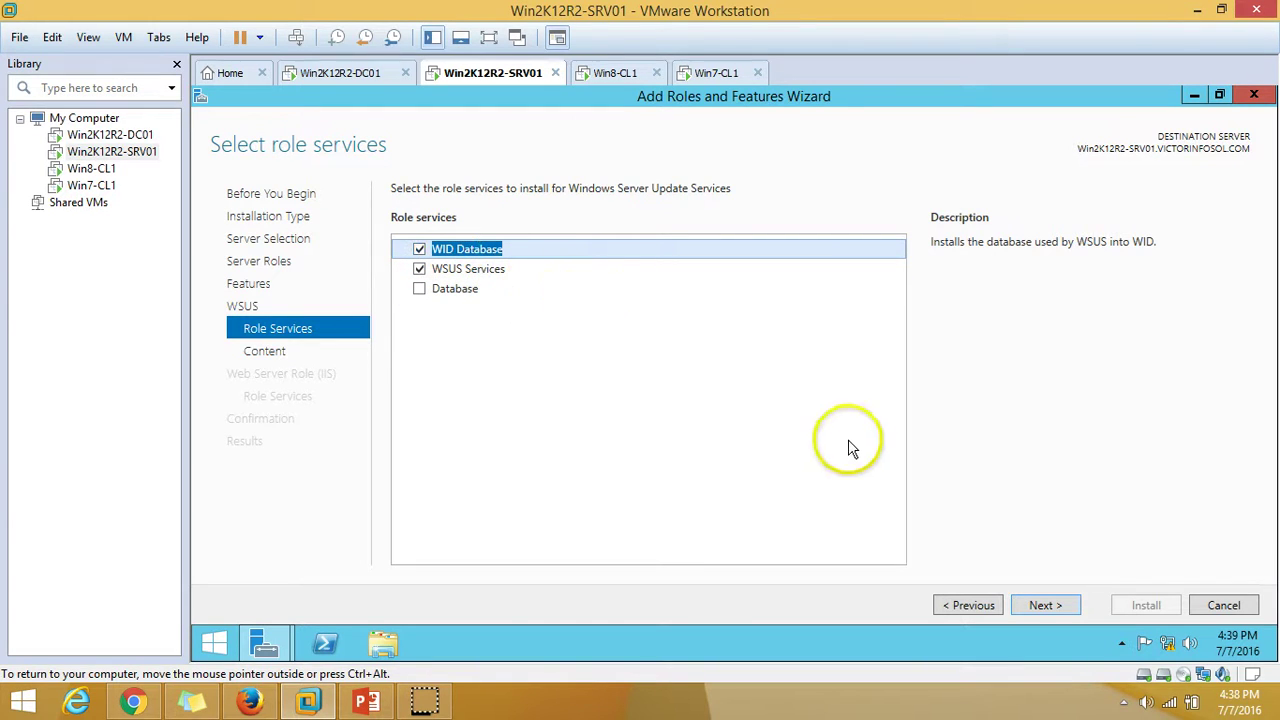
click(1056, 601)
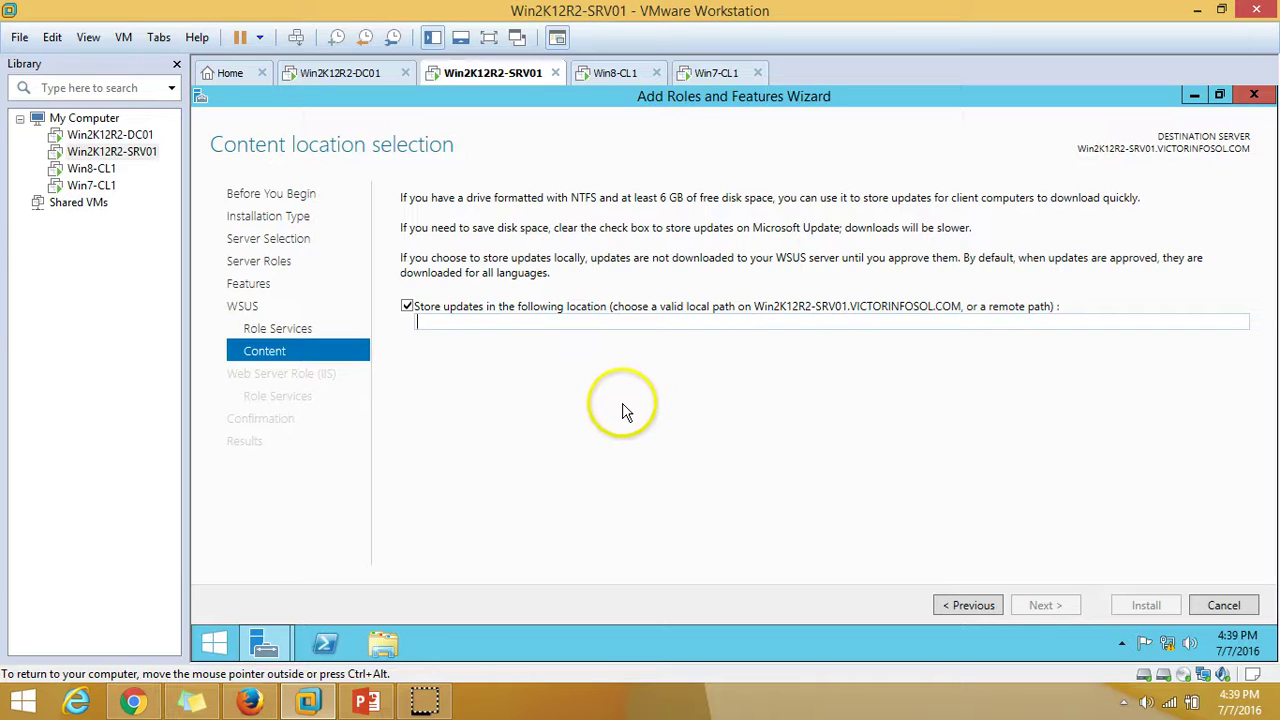
Create a folder named WSUS on the WSUS (D:) drive in File Explorer
click(385, 645)
double_click(905, 362)
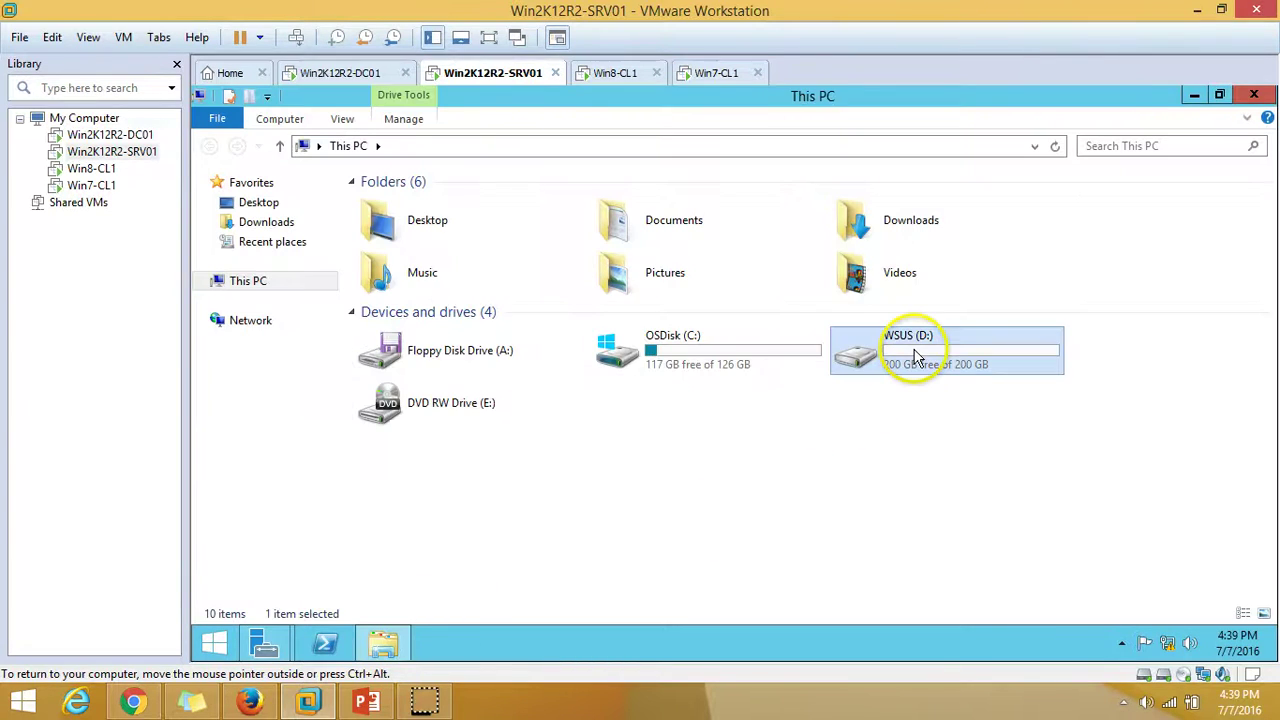
click(383, 643)
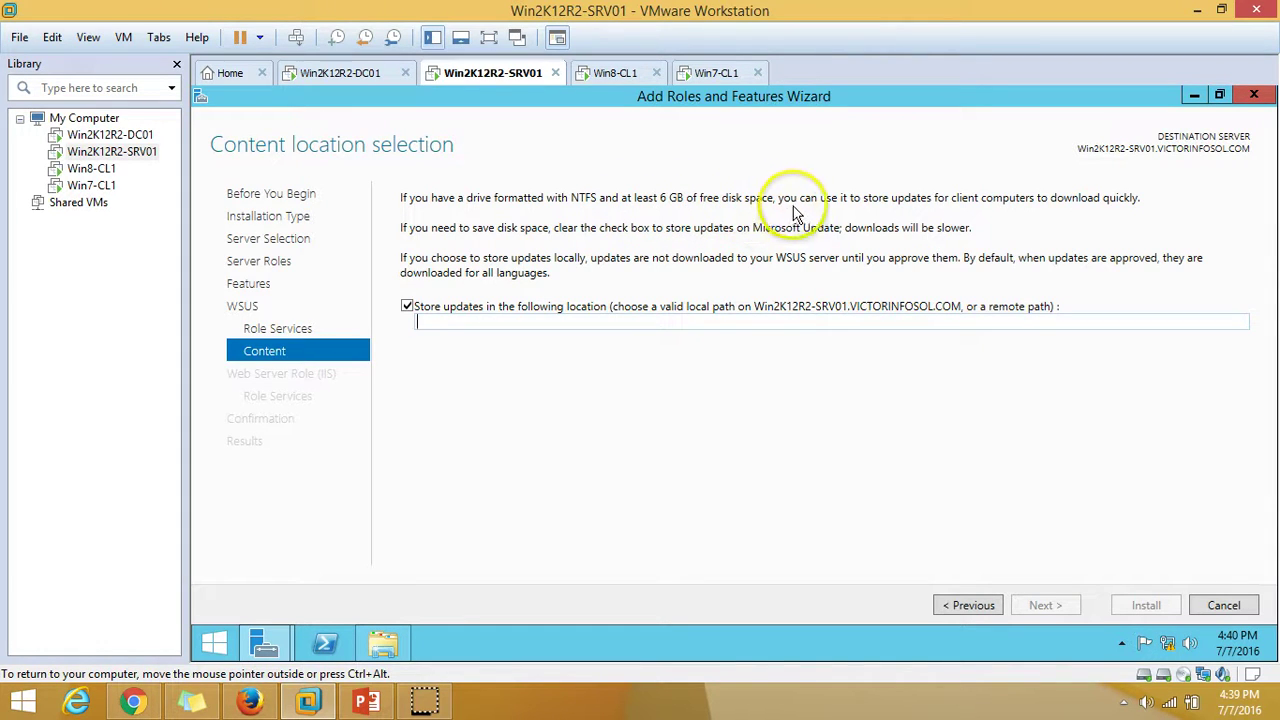
click(383, 641)
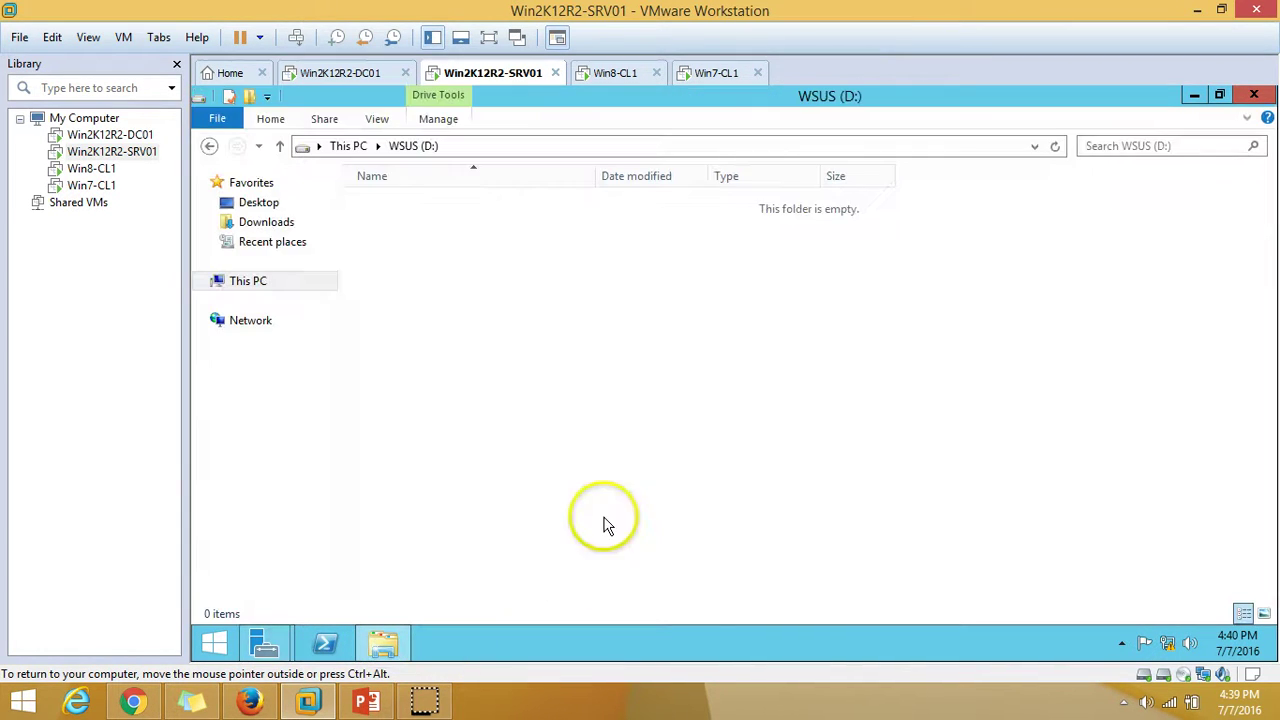
right_click(500, 347)
mouse_move(566, 534)
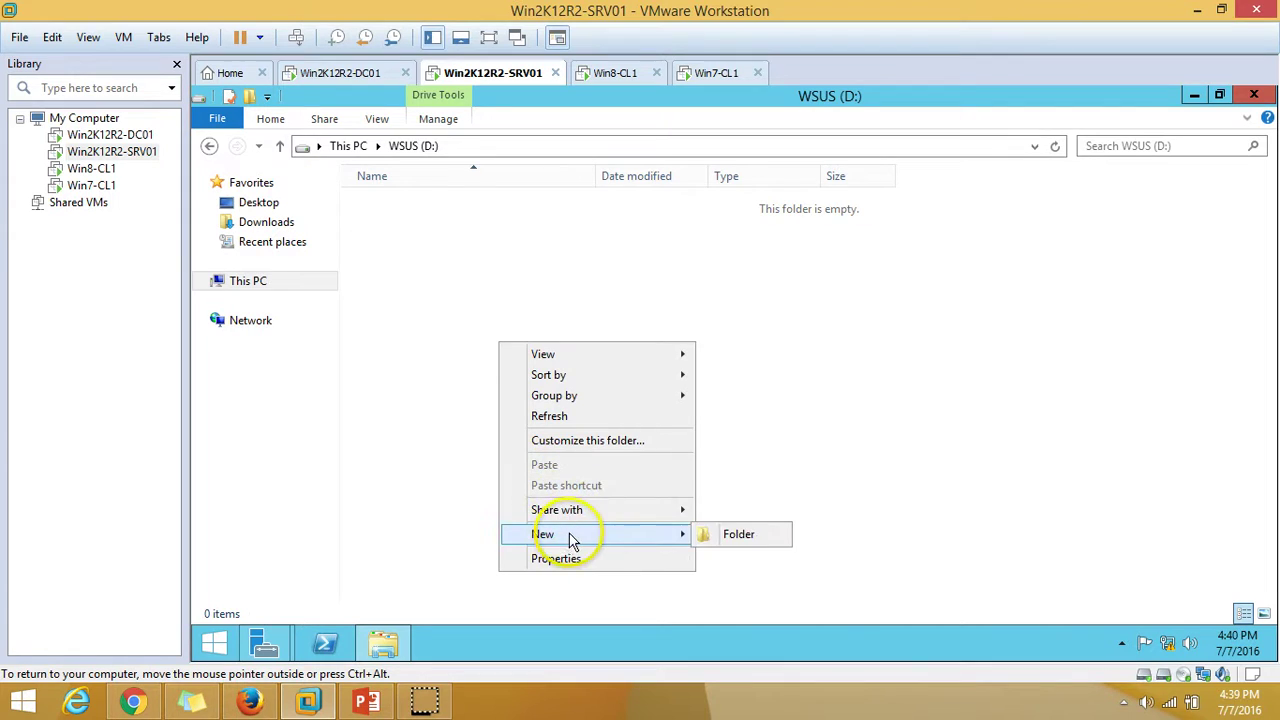
click(726, 546)
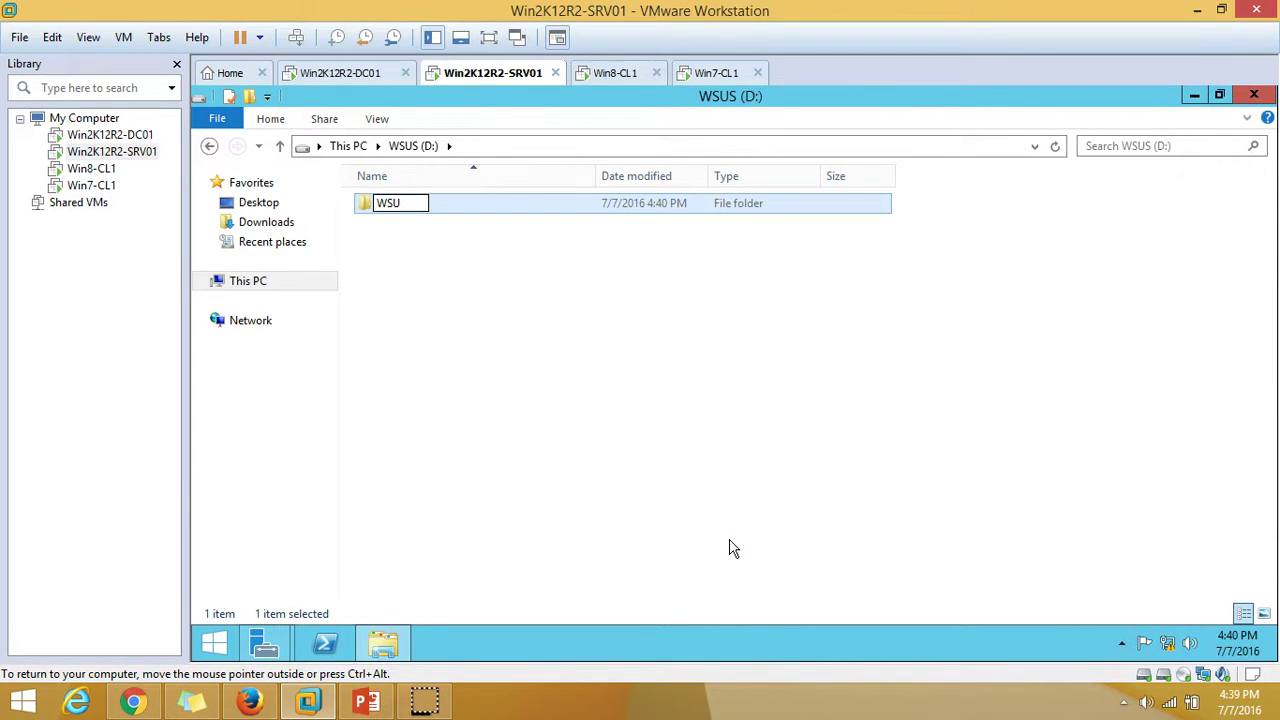
key(Return)
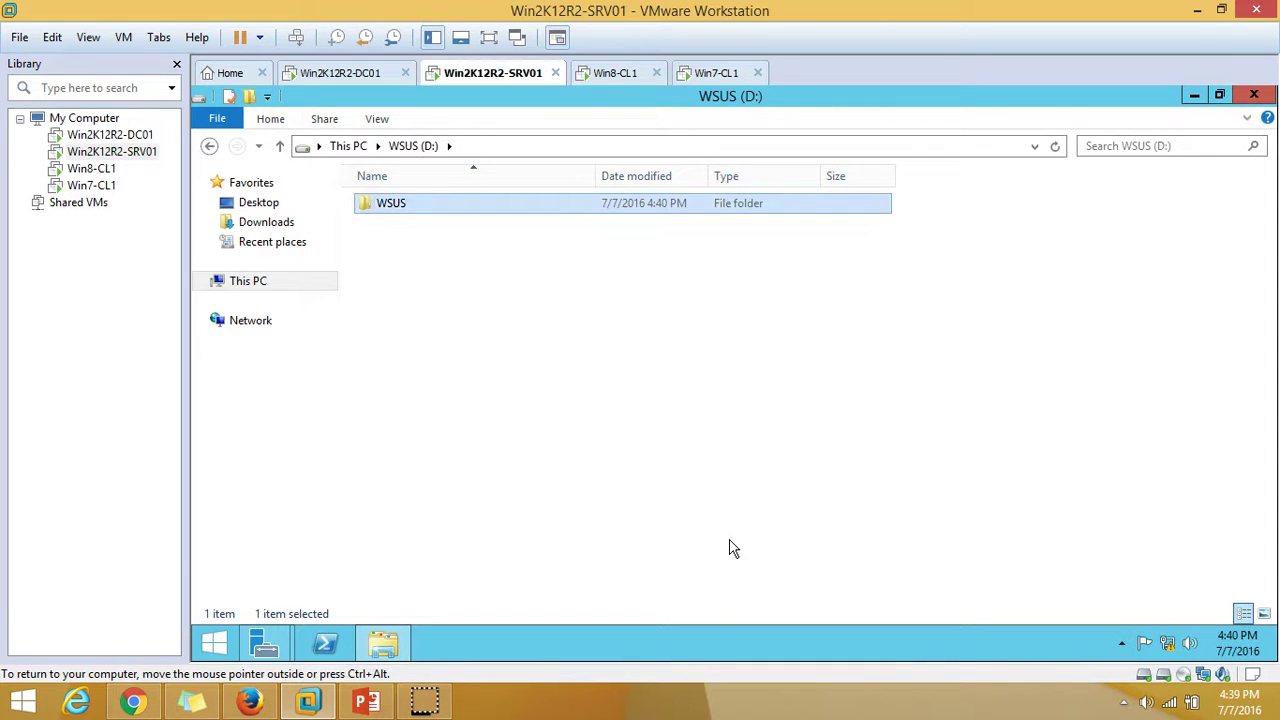
Copy the path of the WSUS folder, set the update storage location to D:\WSUS, and continue to the Web Server Role page
key(Return)
click(486, 148)
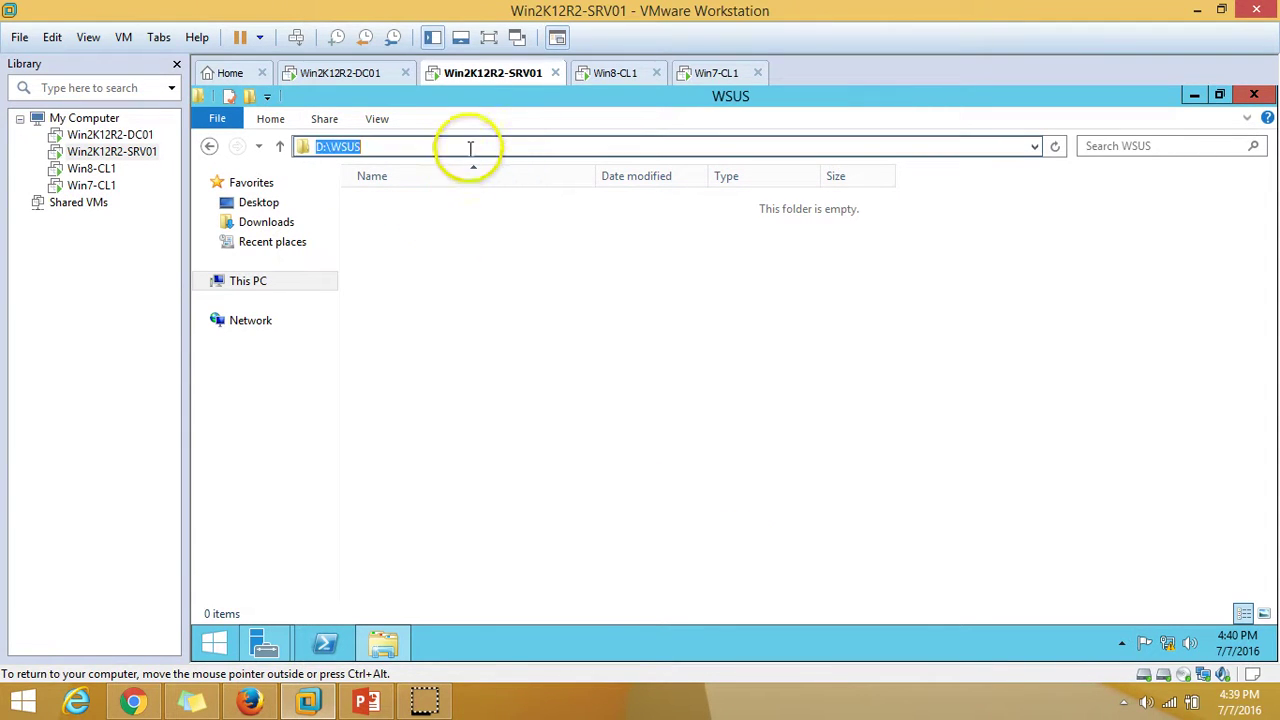
right_click(347, 146)
click(415, 200)
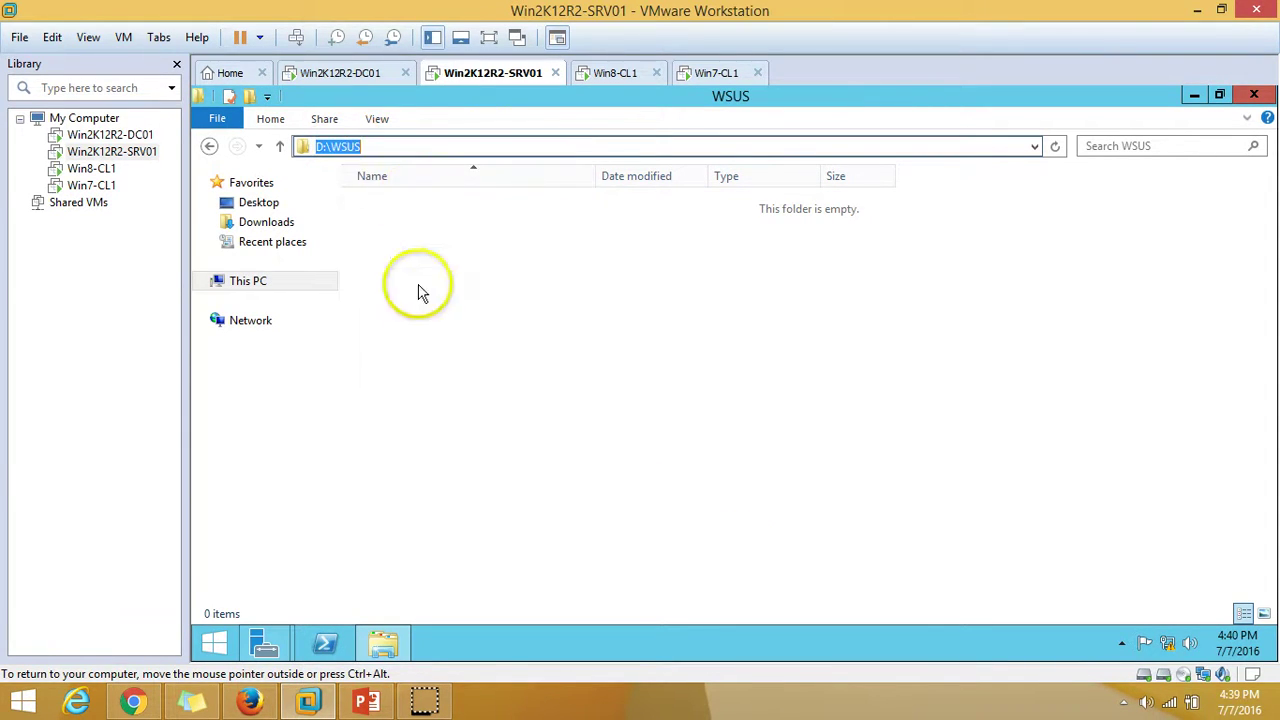
click(405, 645)
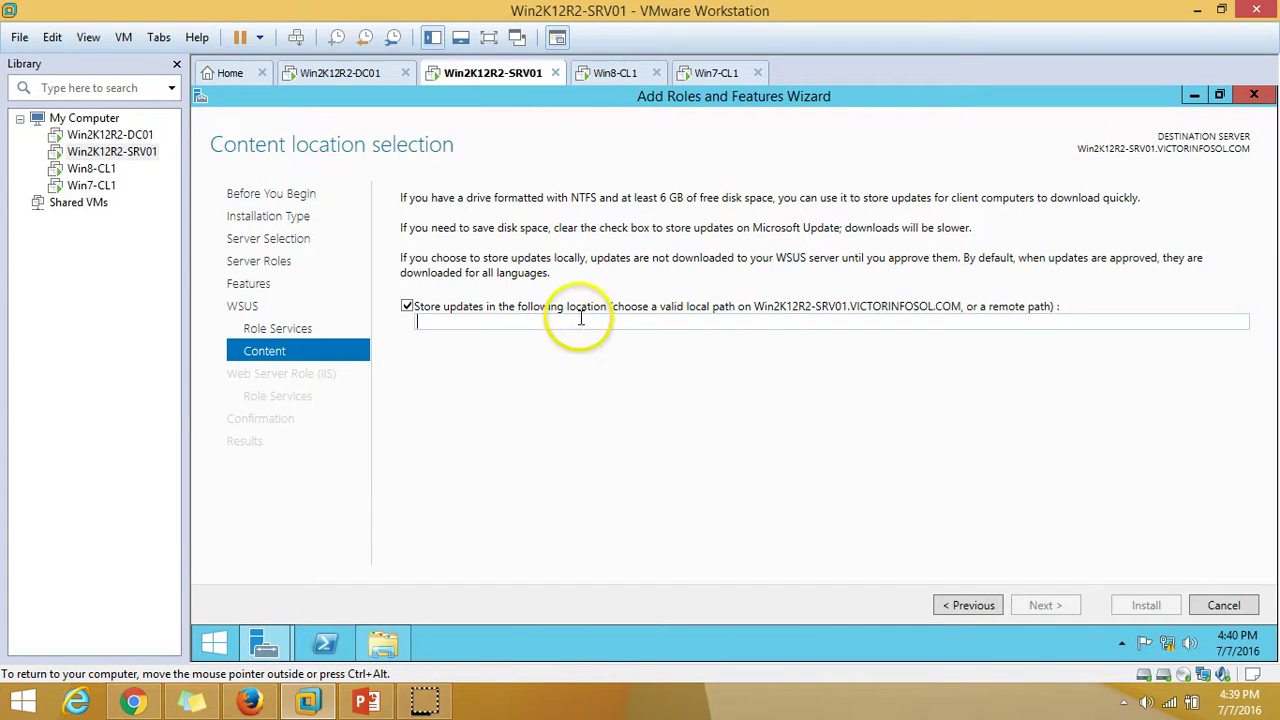
key(ctrl+v)
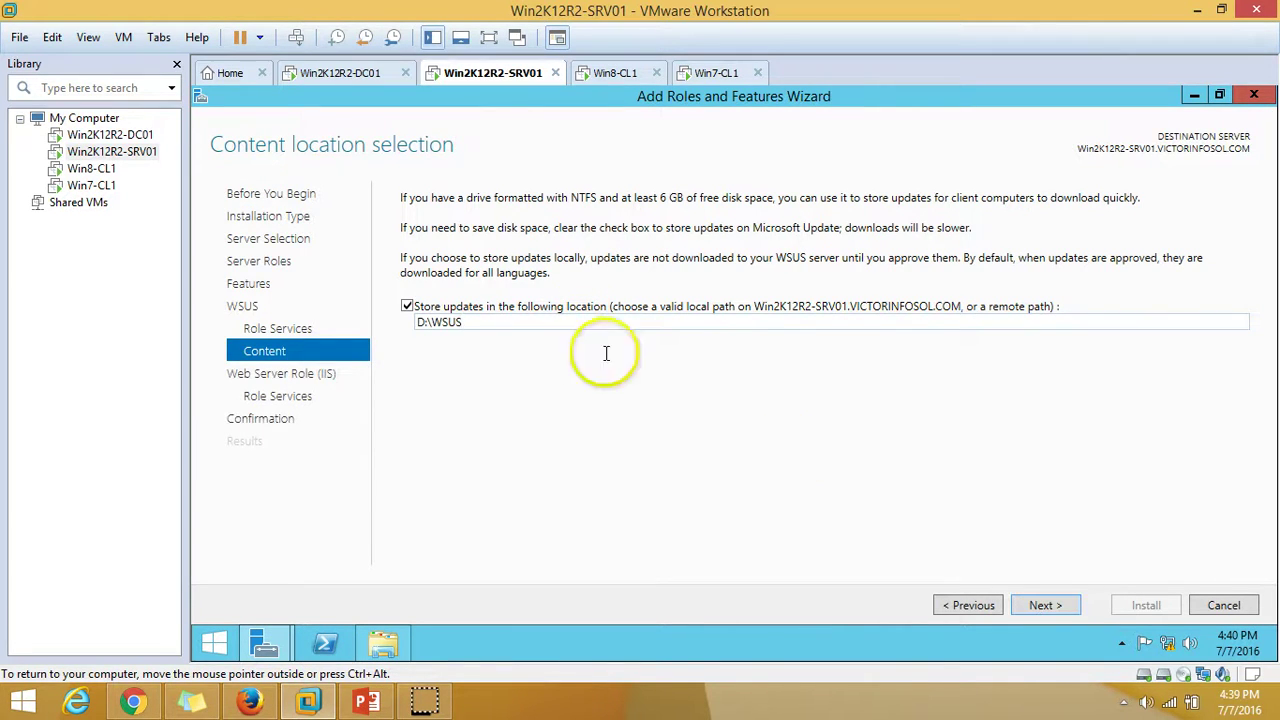
click(1043, 607)
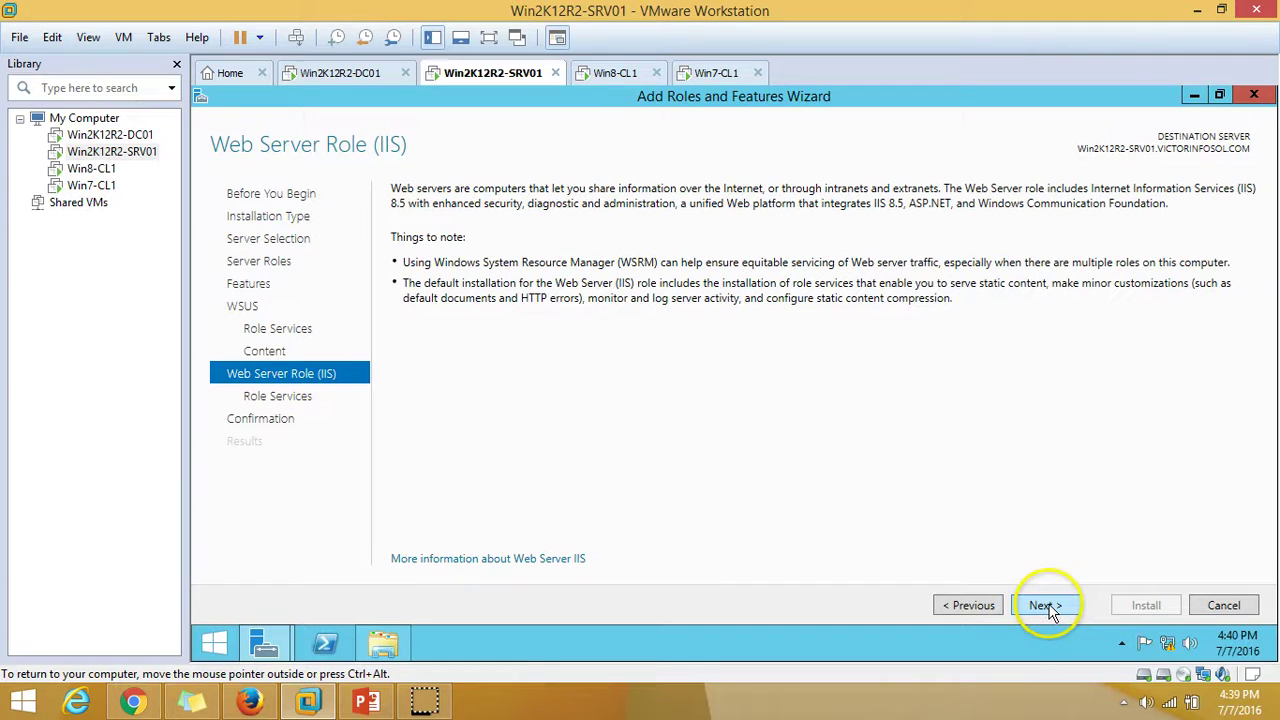
Accept the default Web Server (IIS) role services and start the installation of the selected roles and features
click(1045, 607)
drag(897, 306, 912, 568)
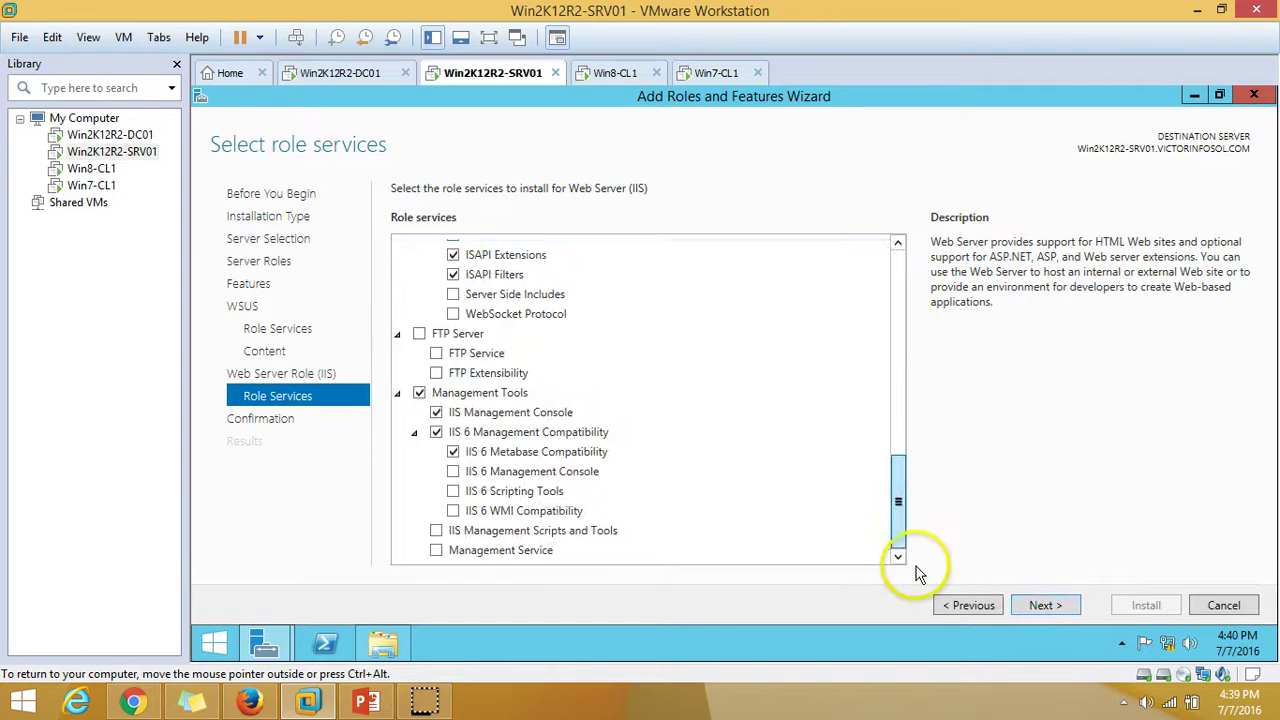
click(1043, 607)
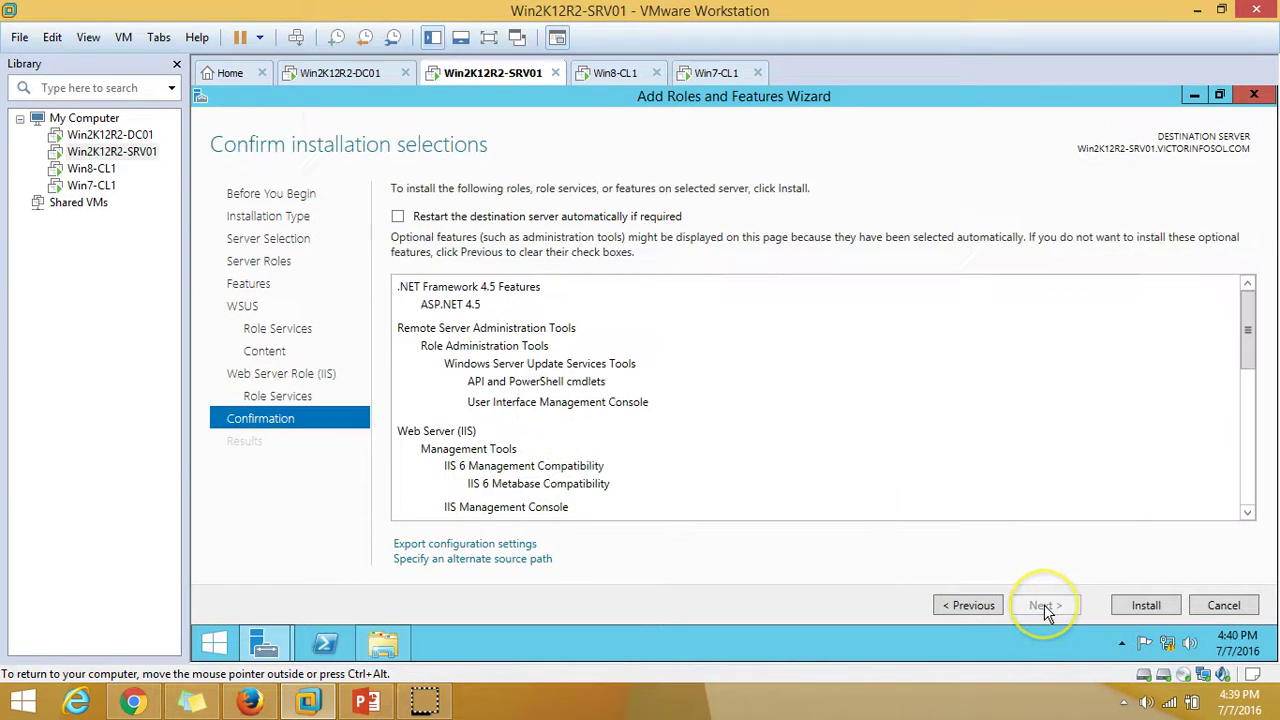
click(1148, 612)
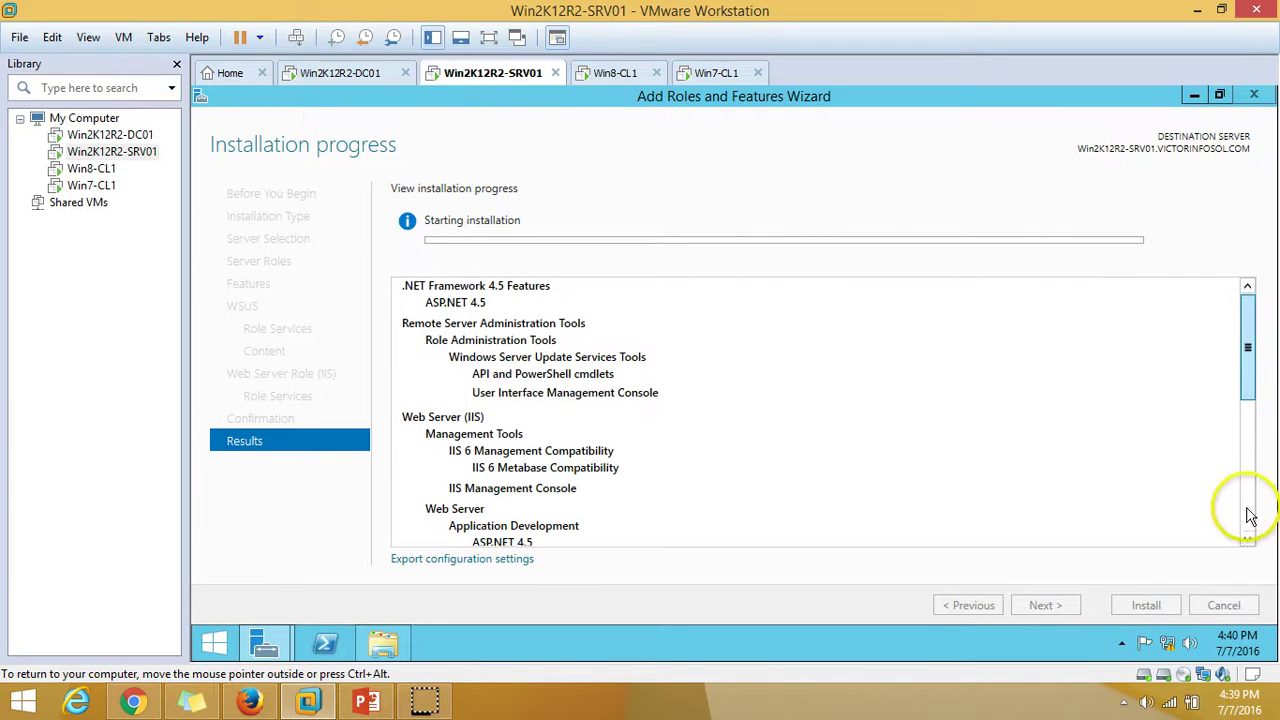
scroll(1253, 520, down, 5)
drag(1263, 482, 1247, 295)
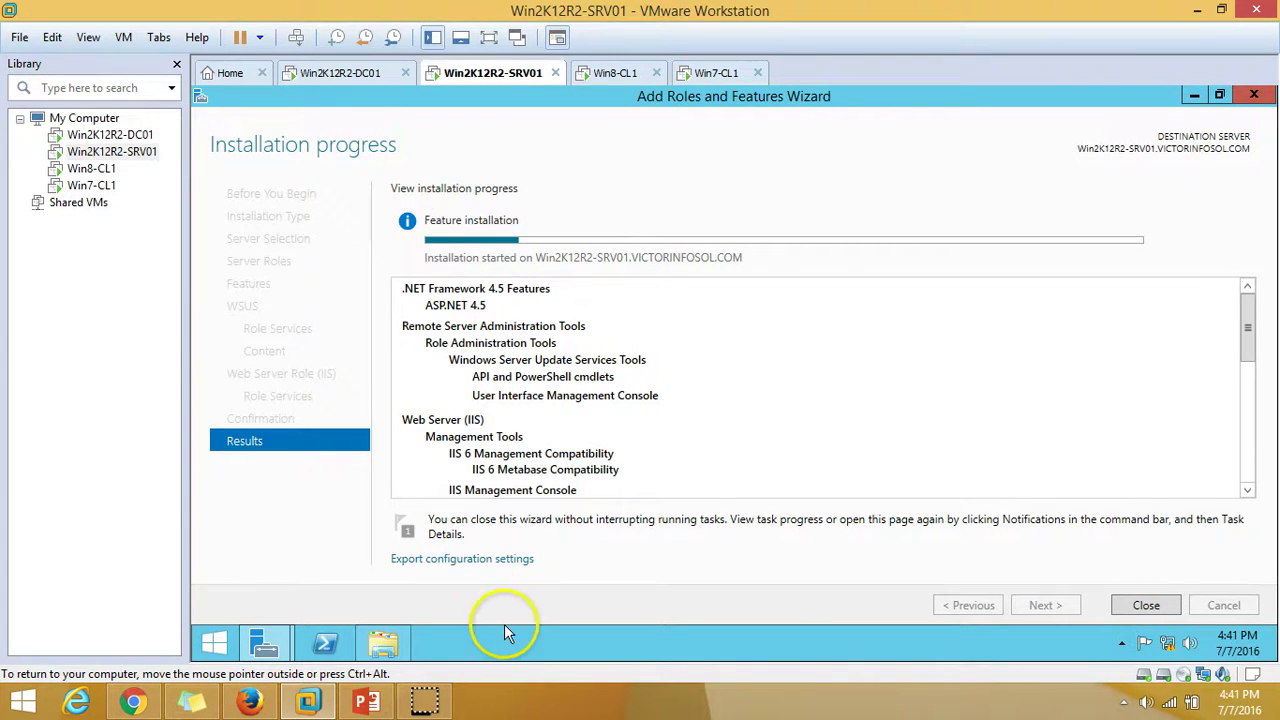
Check the WSUS installation outline in the PowerPoint slide show and return to VMware Workstation
click(370, 703)
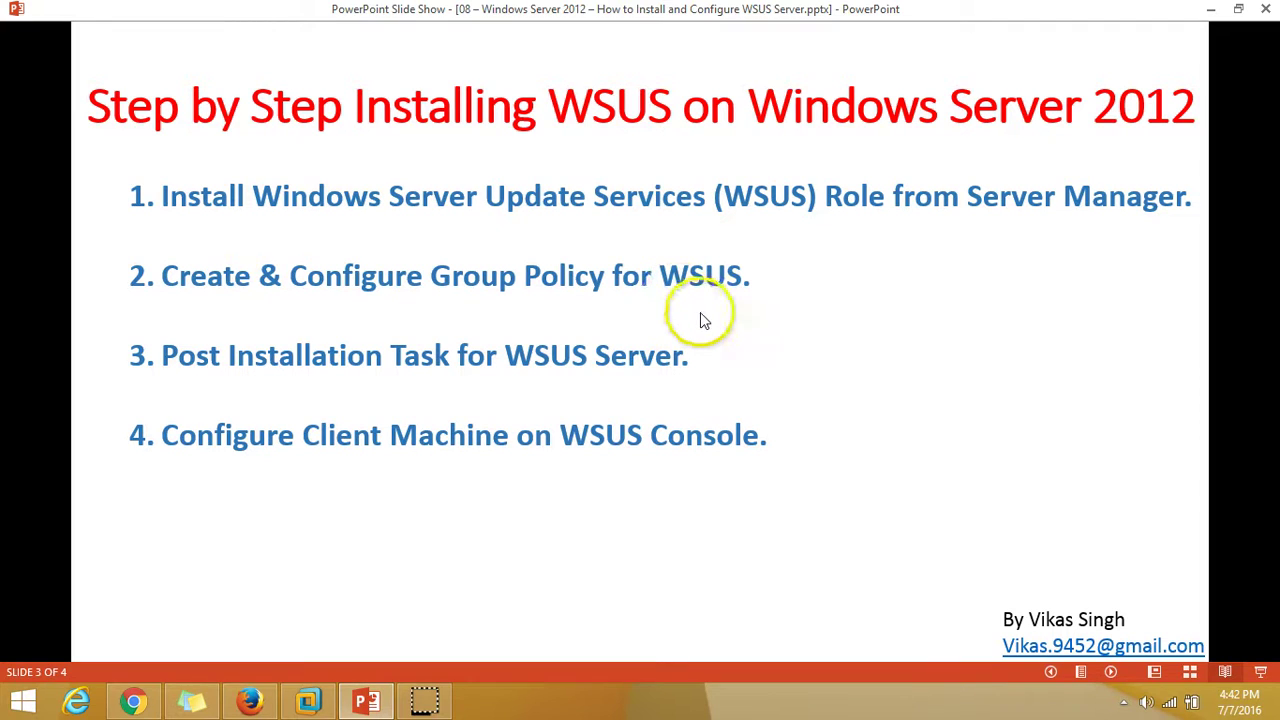
click(310, 700)
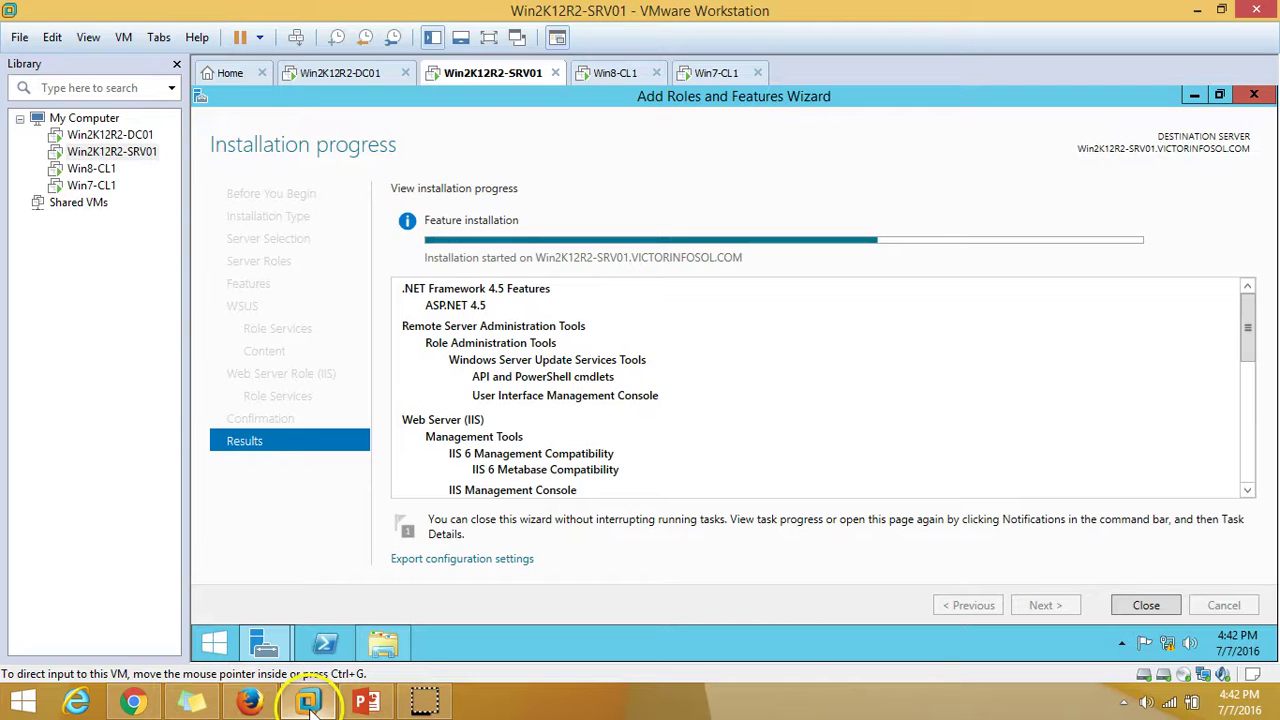
Switch to the Win2K12R2-DC01 virtual machine and open a maximized Group Policy Management console
click(358, 76)
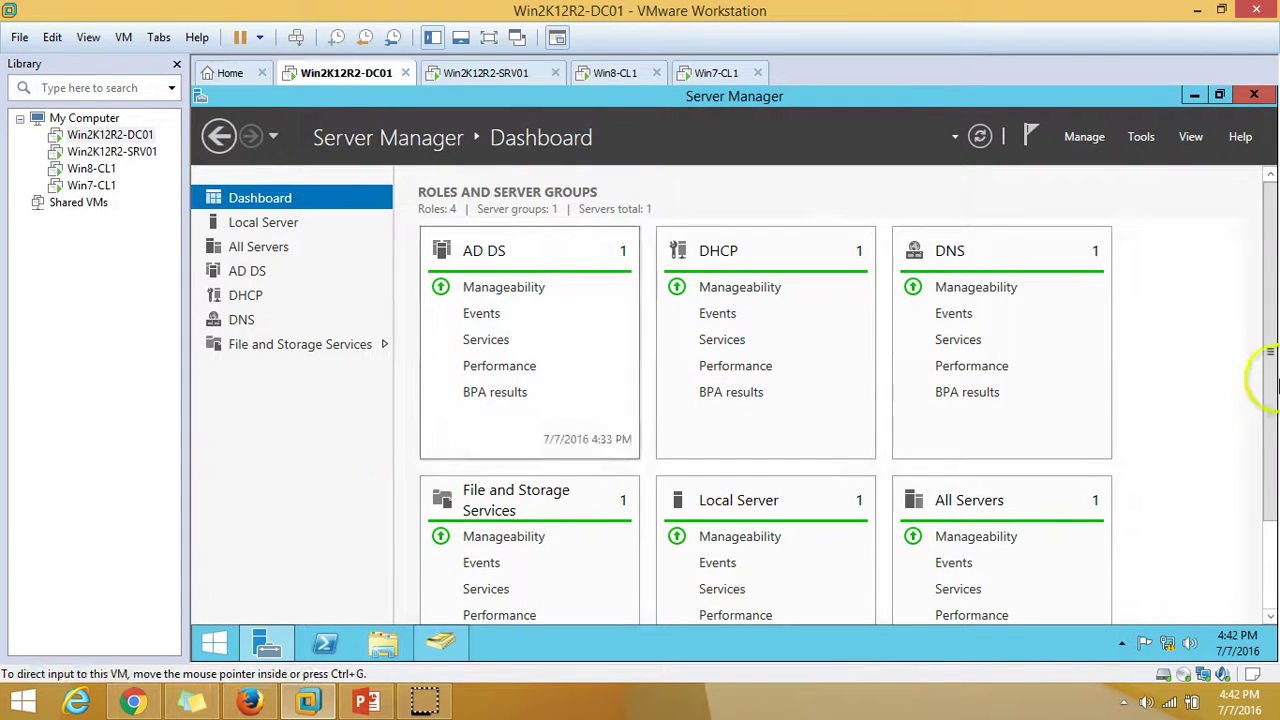
click(1142, 137)
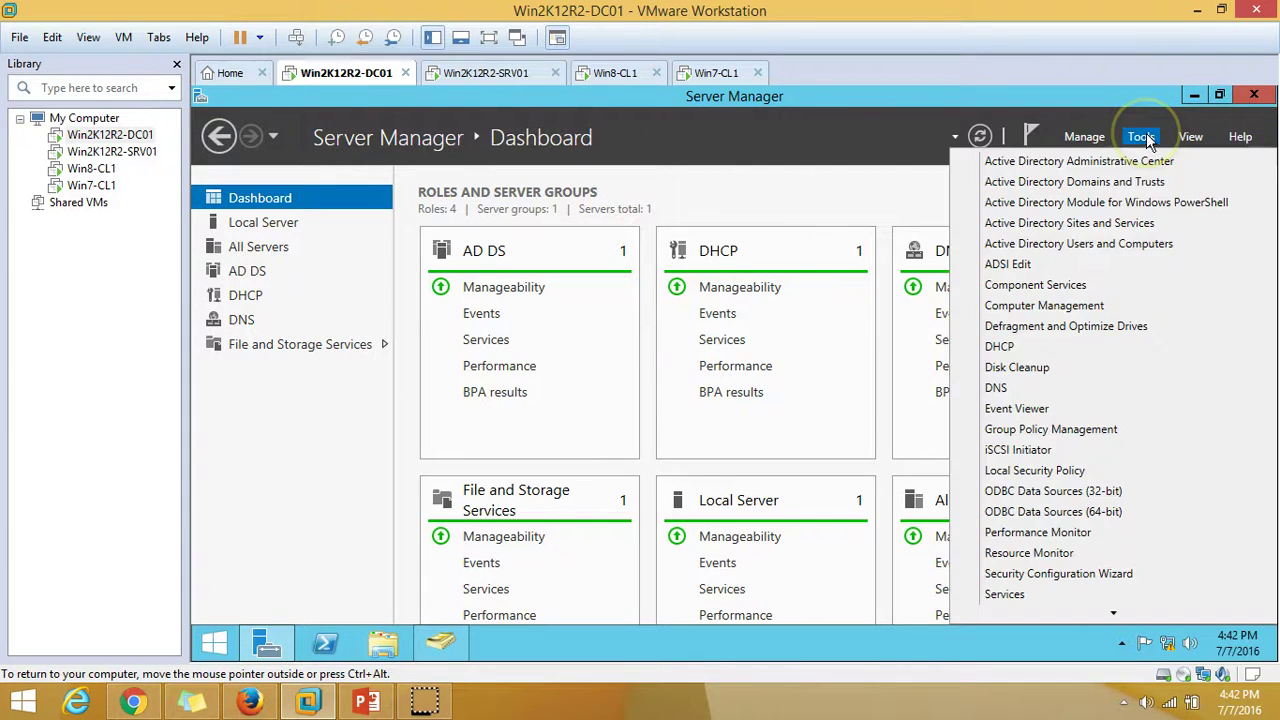
click(1103, 434)
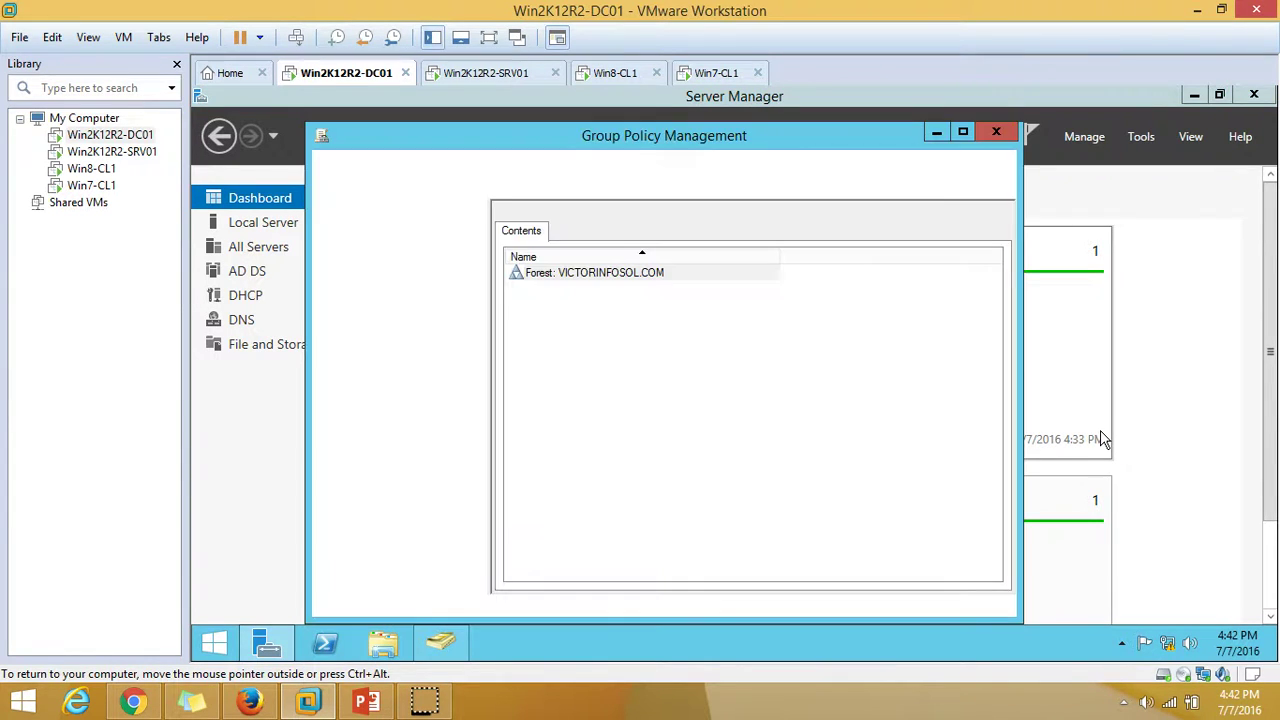
click(962, 131)
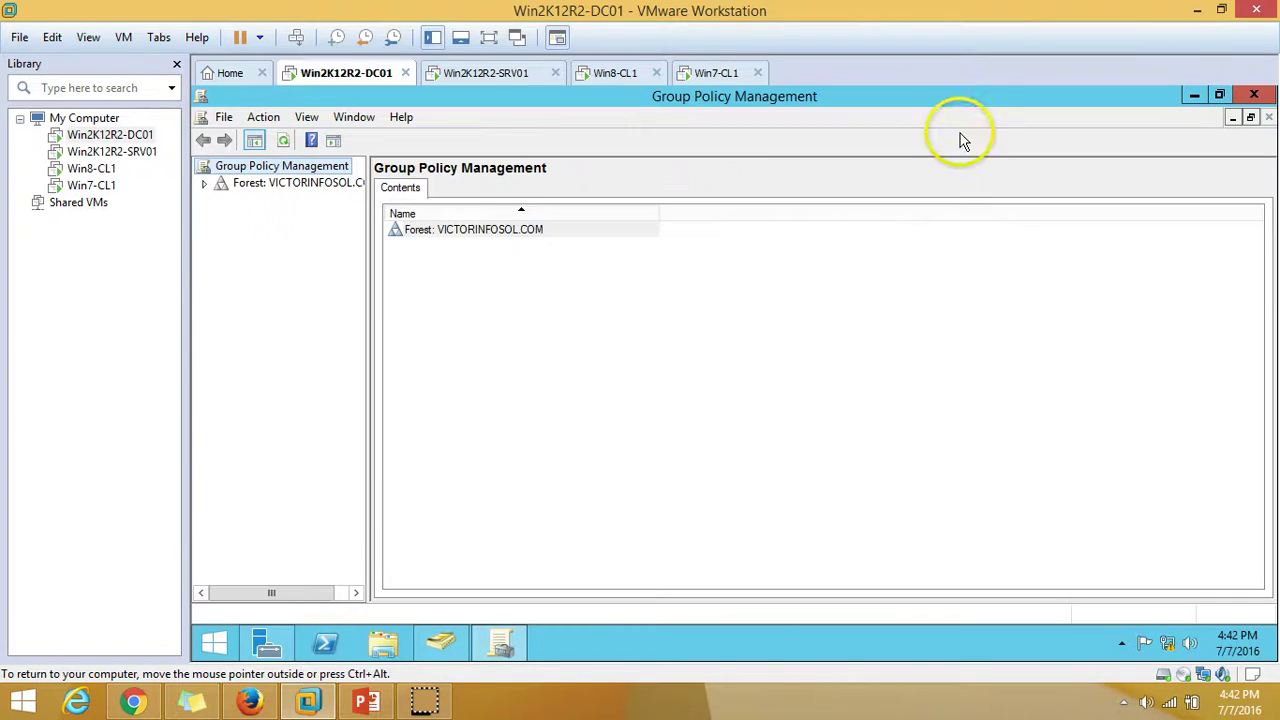
Expand the forest down to the VICTORINFOSOL.COM domain and its INDIA unit, and widen the console tree to show full names
click(204, 184)
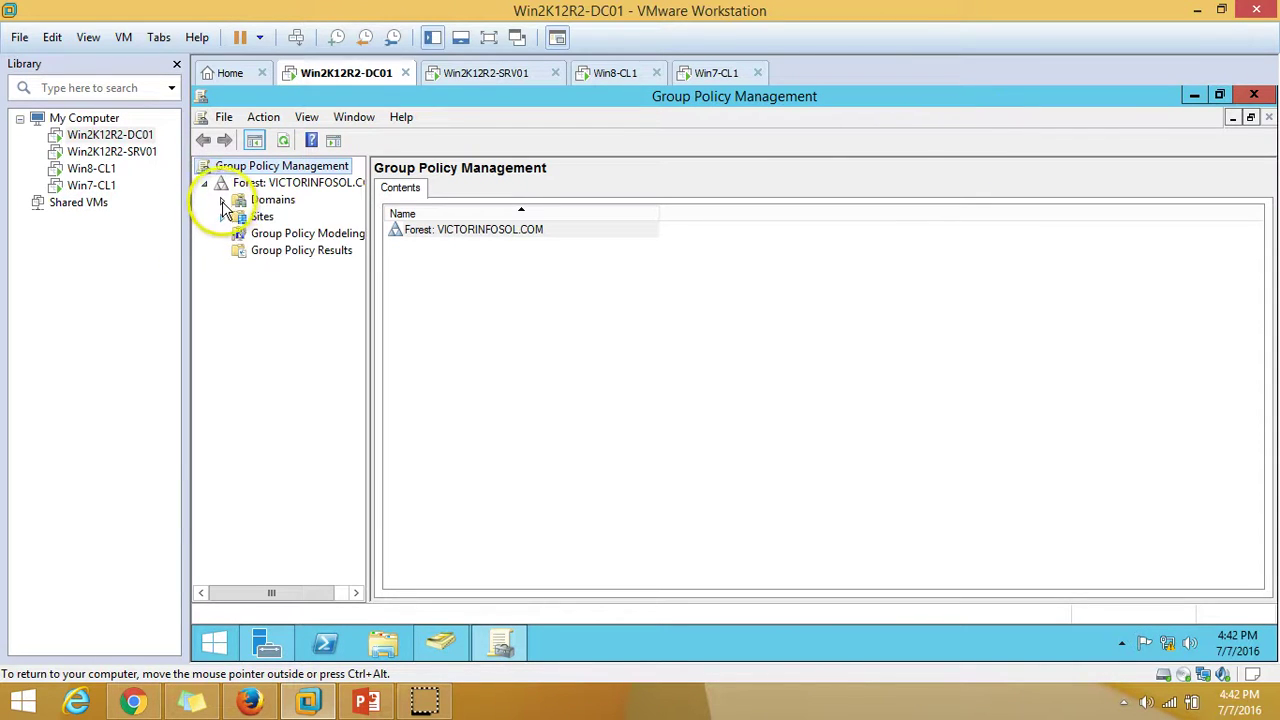
click(223, 201)
drag(368, 328, 288, 255)
click(239, 218)
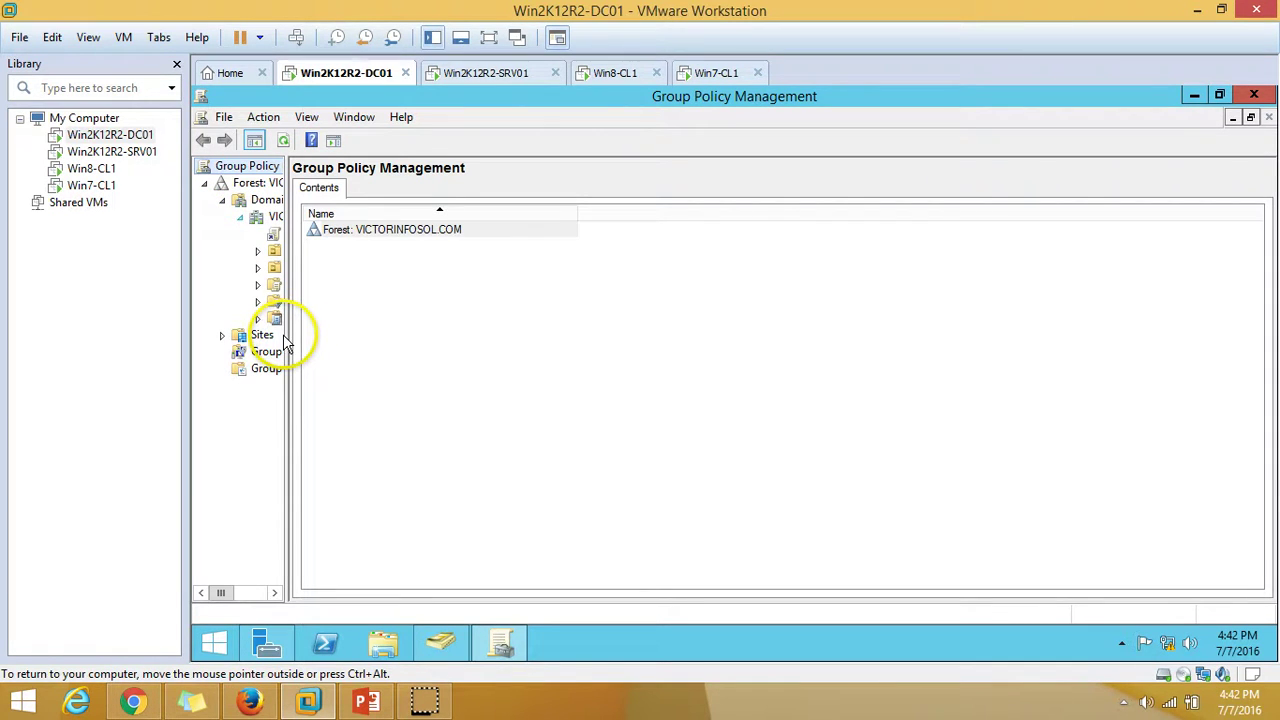
drag(286, 337, 416, 345)
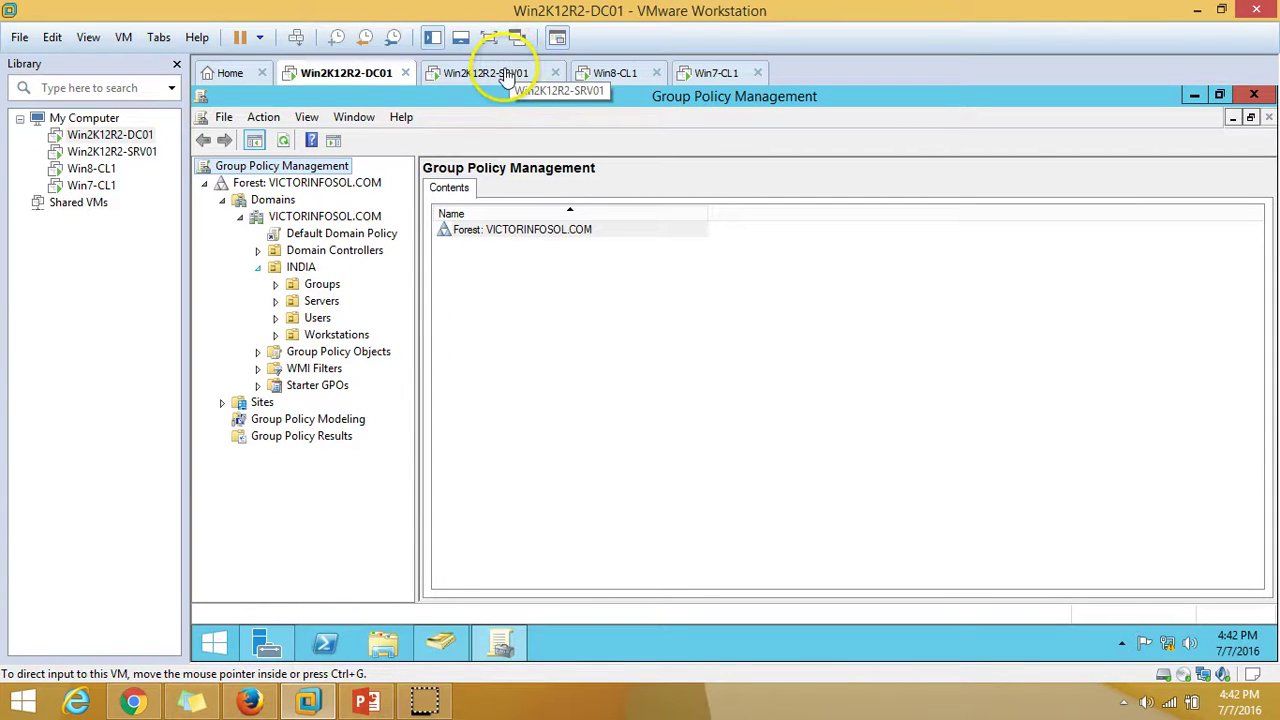
Create a GPO named WSUS linked to the INDIA organizational unit, without a source starter GPO
right_click(302, 270)
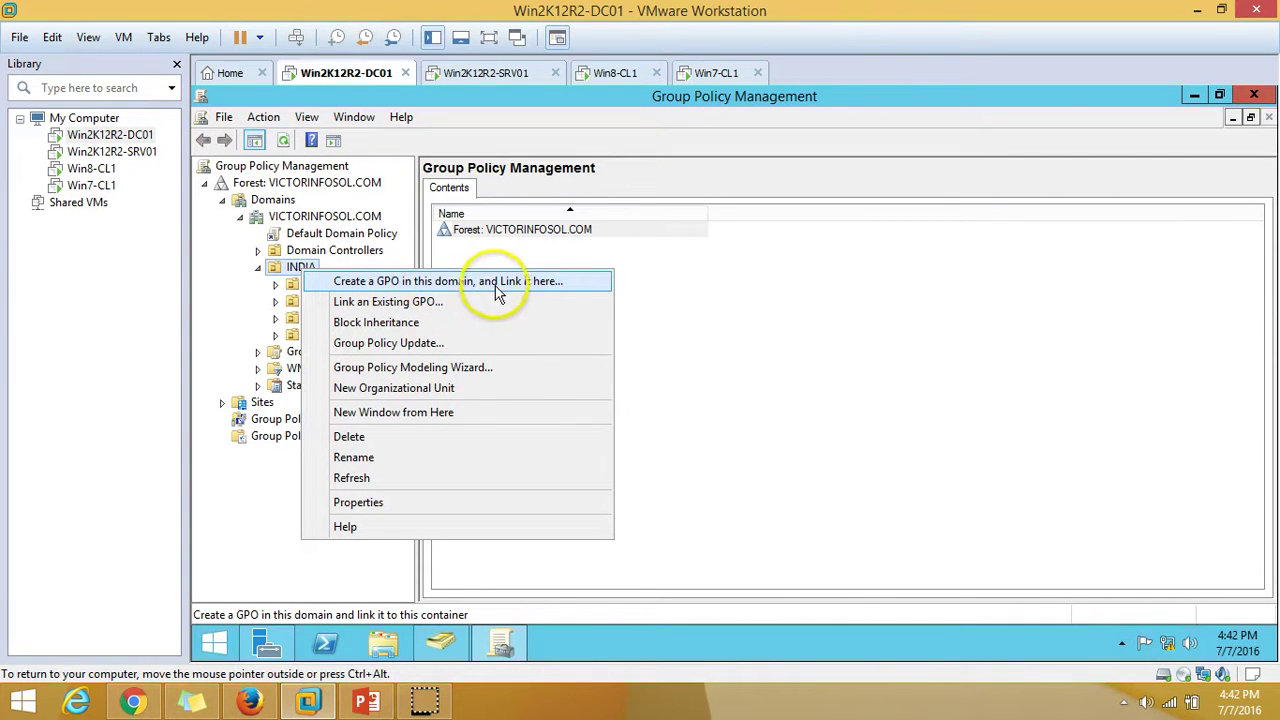
click(530, 282)
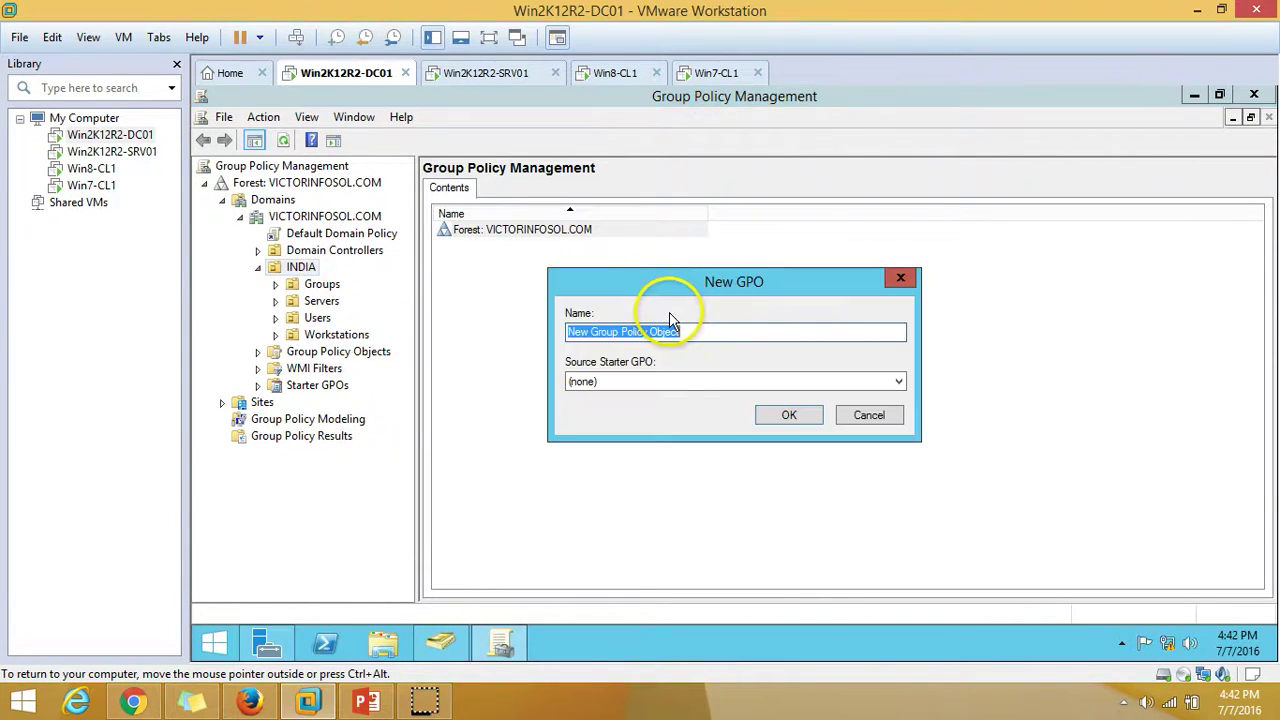
text(WSUS)
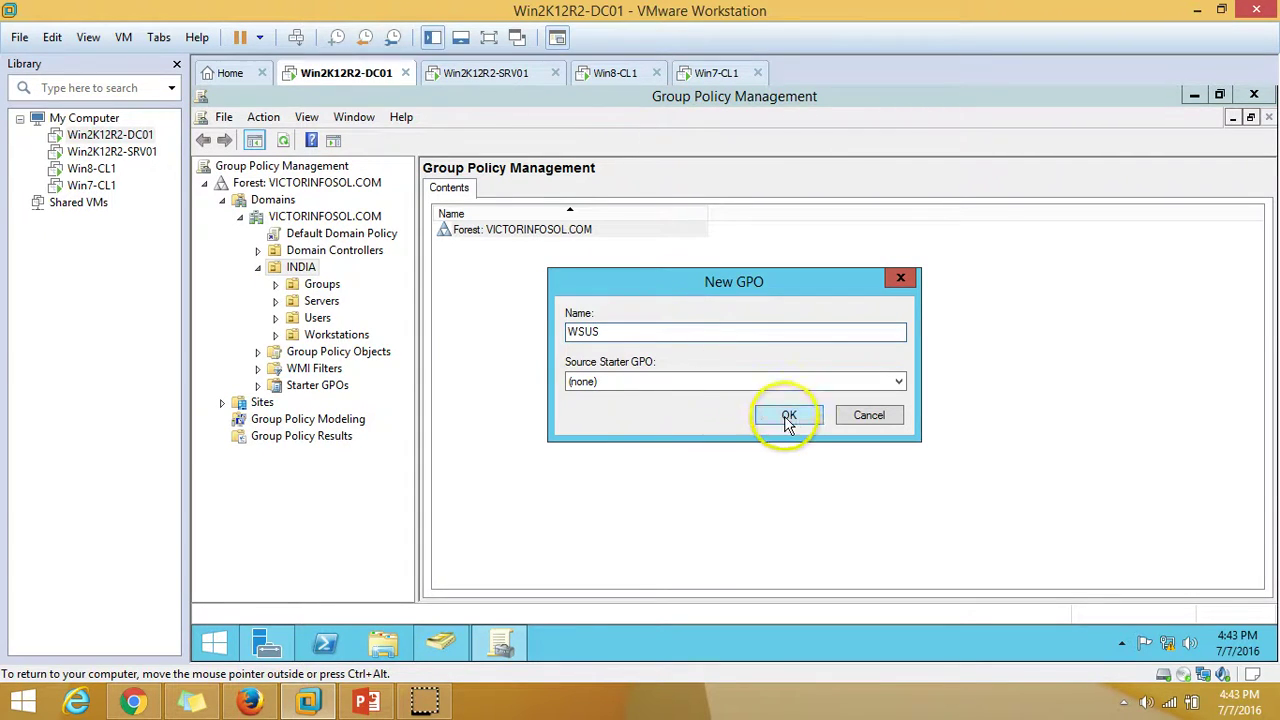
click(787, 416)
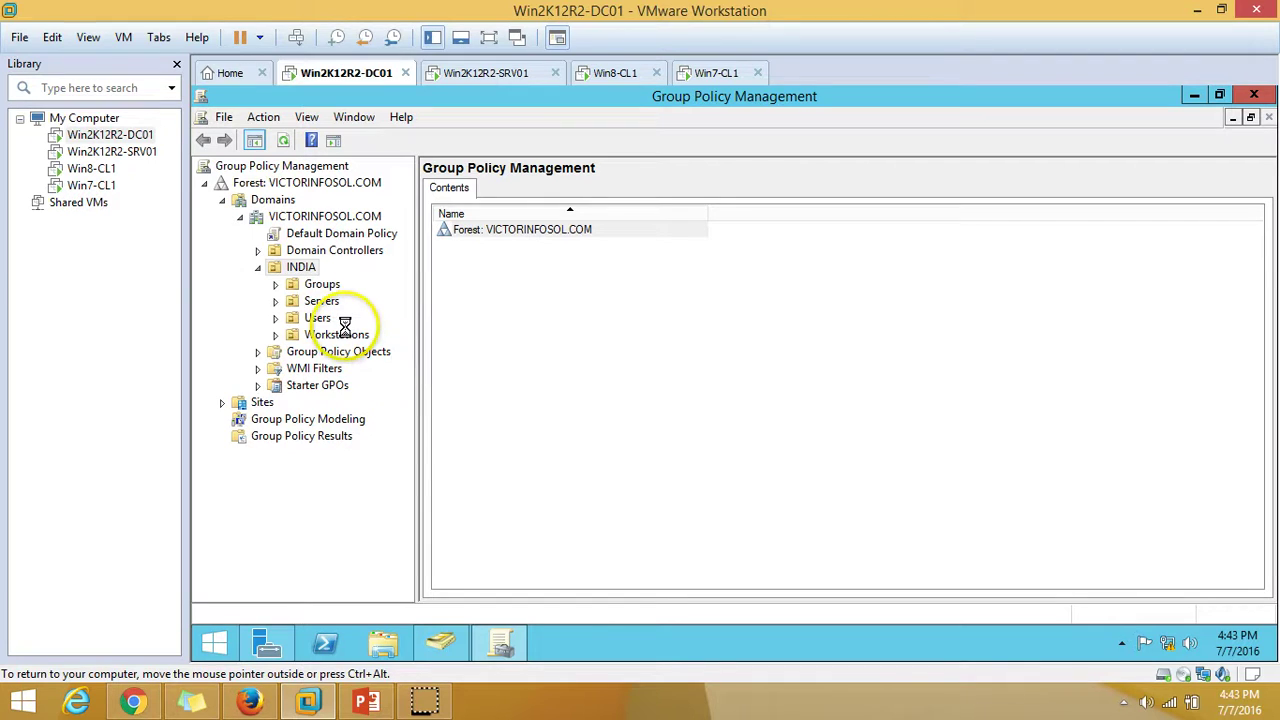
Select the WSUS policy link under INDIA and dismiss the GPO link notice so it is not shown again
click(319, 285)
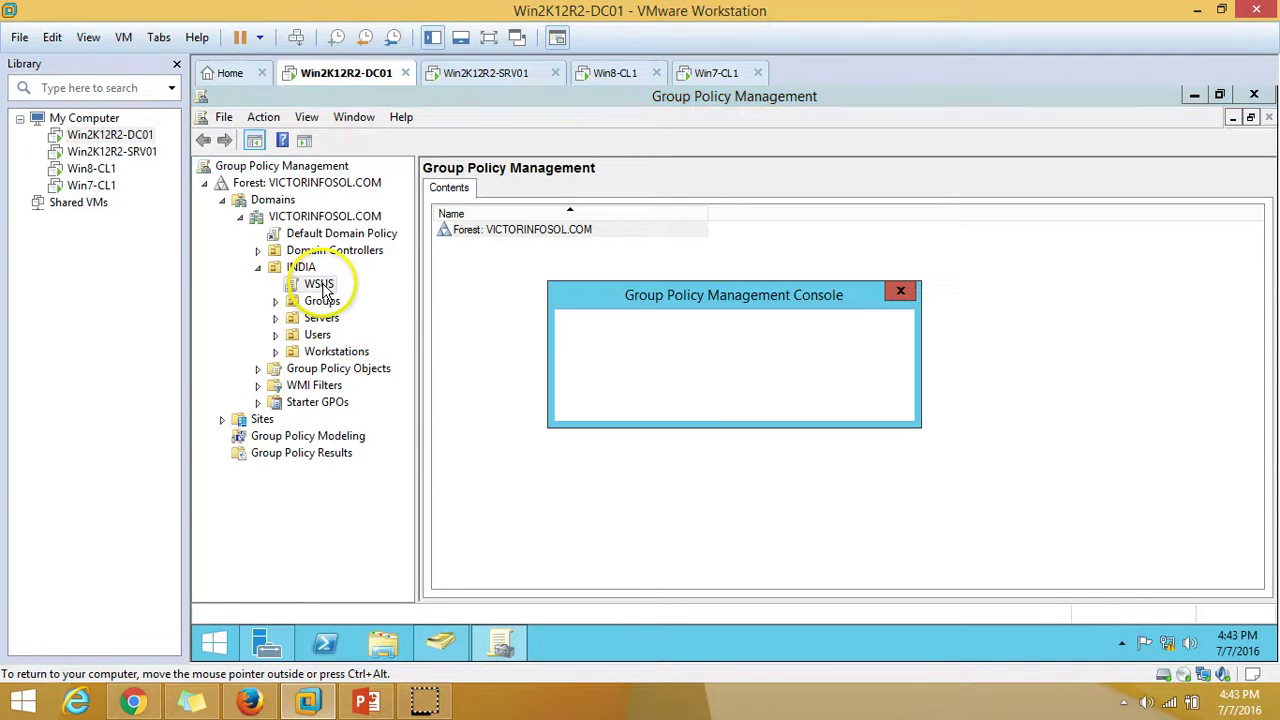
click(575, 401)
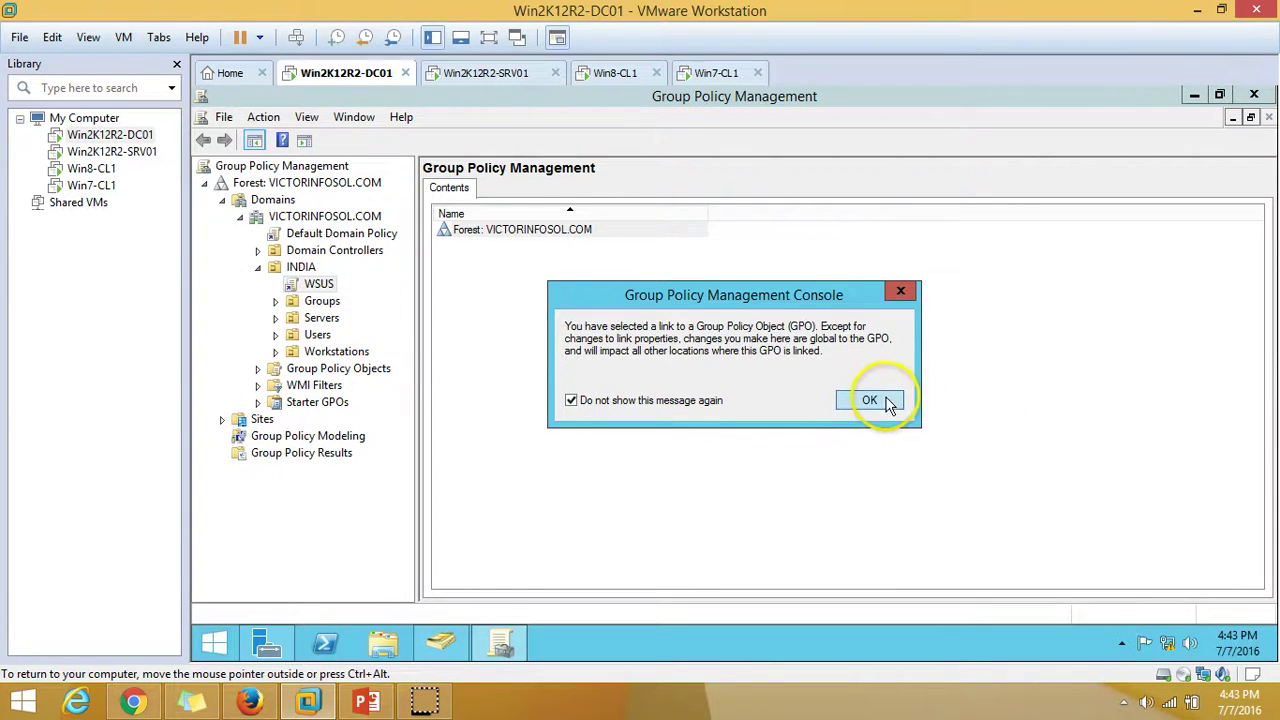
click(878, 403)
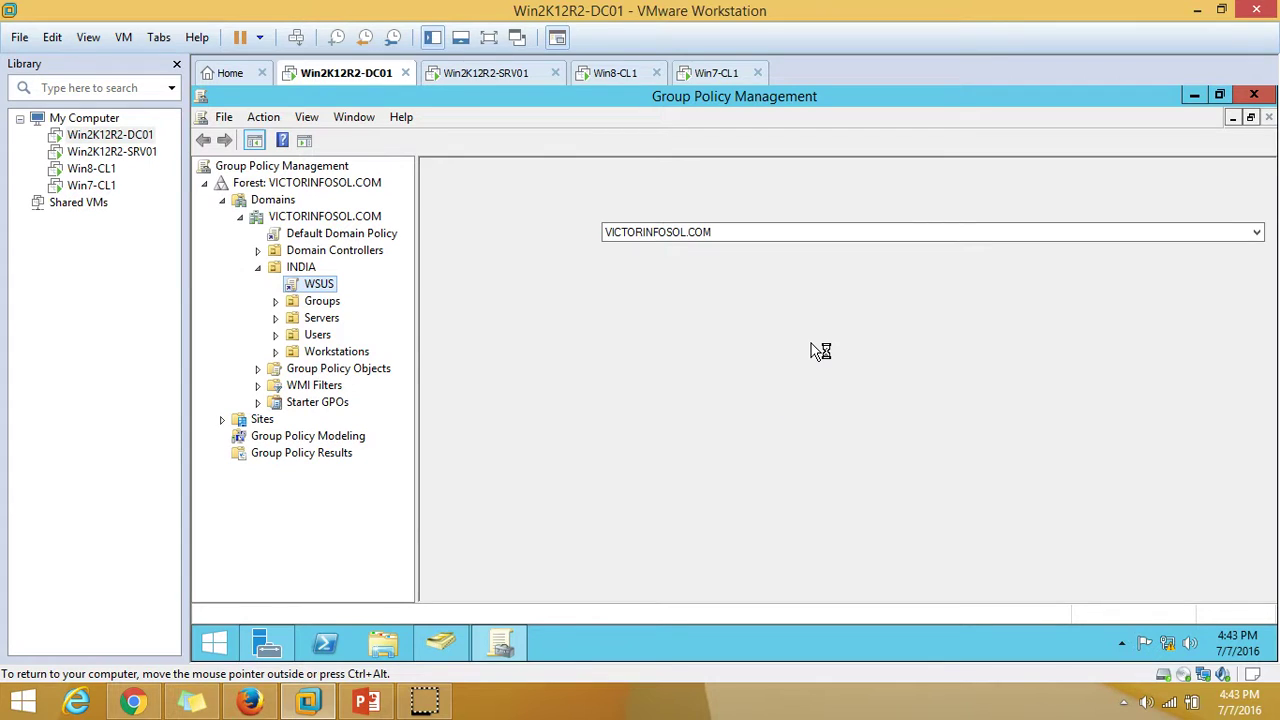
Open the WSUS GPO for editing and browse Computer Configuration policies to Windows Components under Administrative Templates
right_click(318, 284)
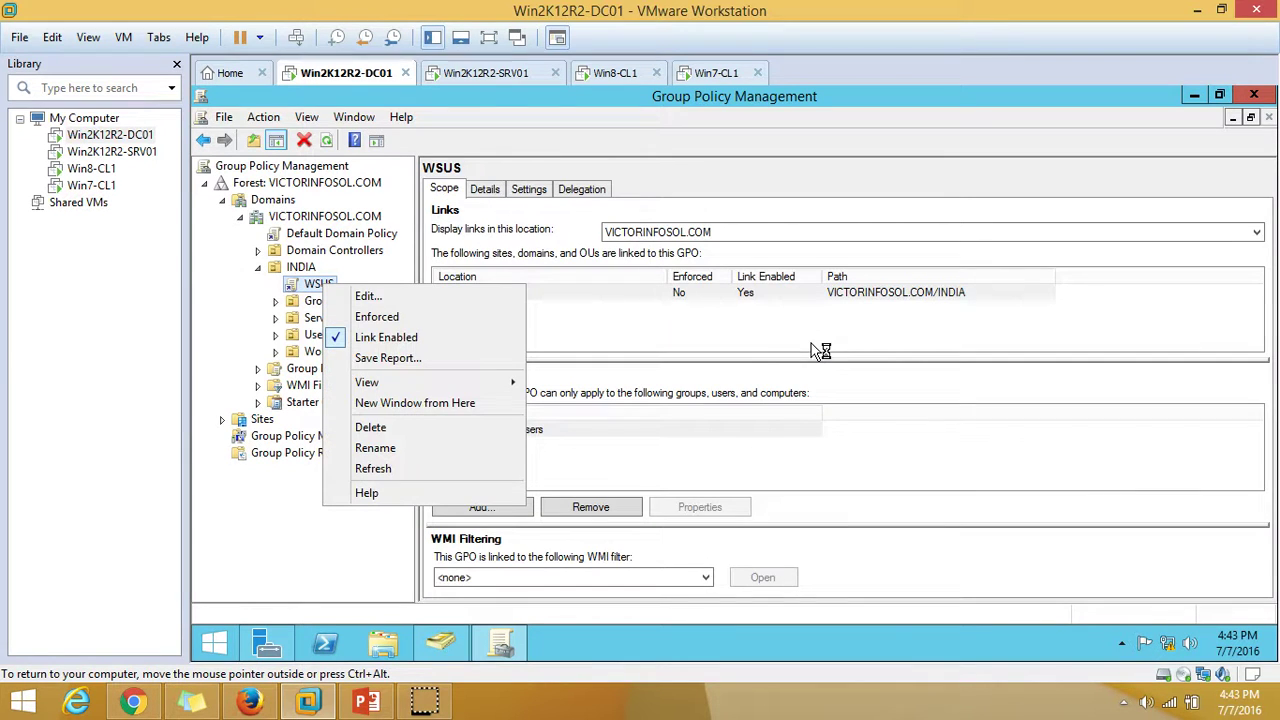
click(378, 302)
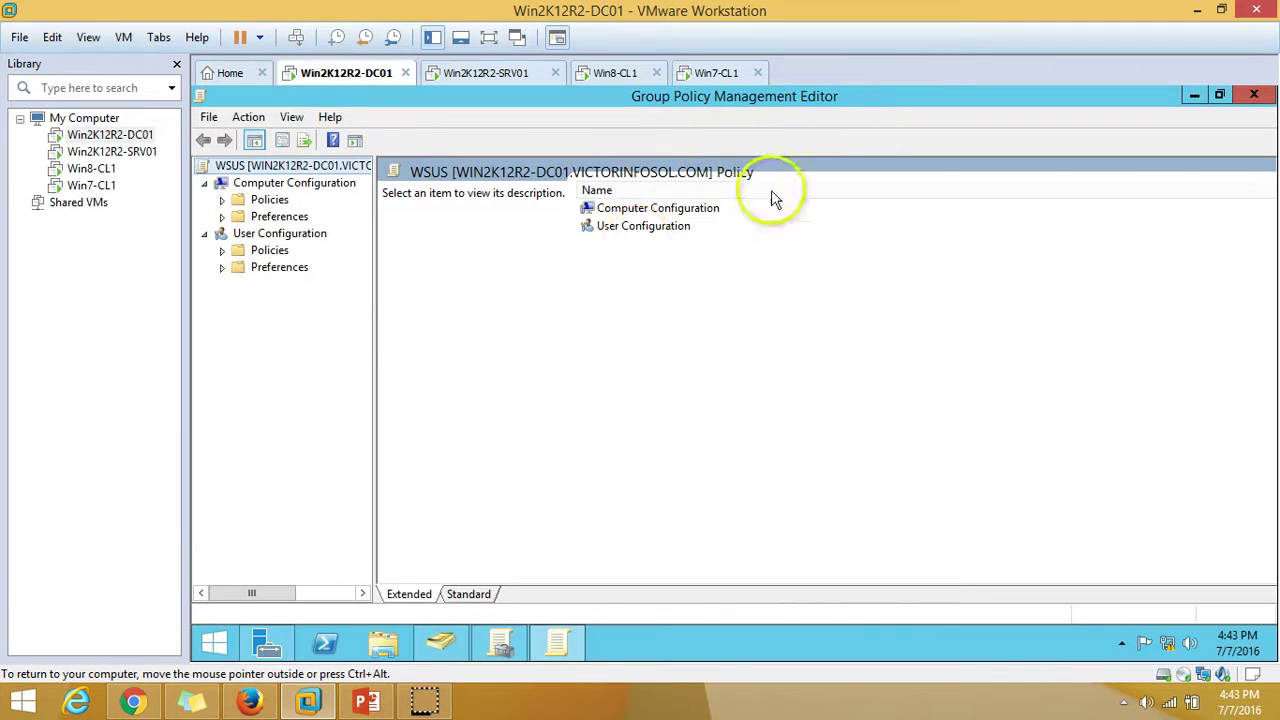
click(270, 201)
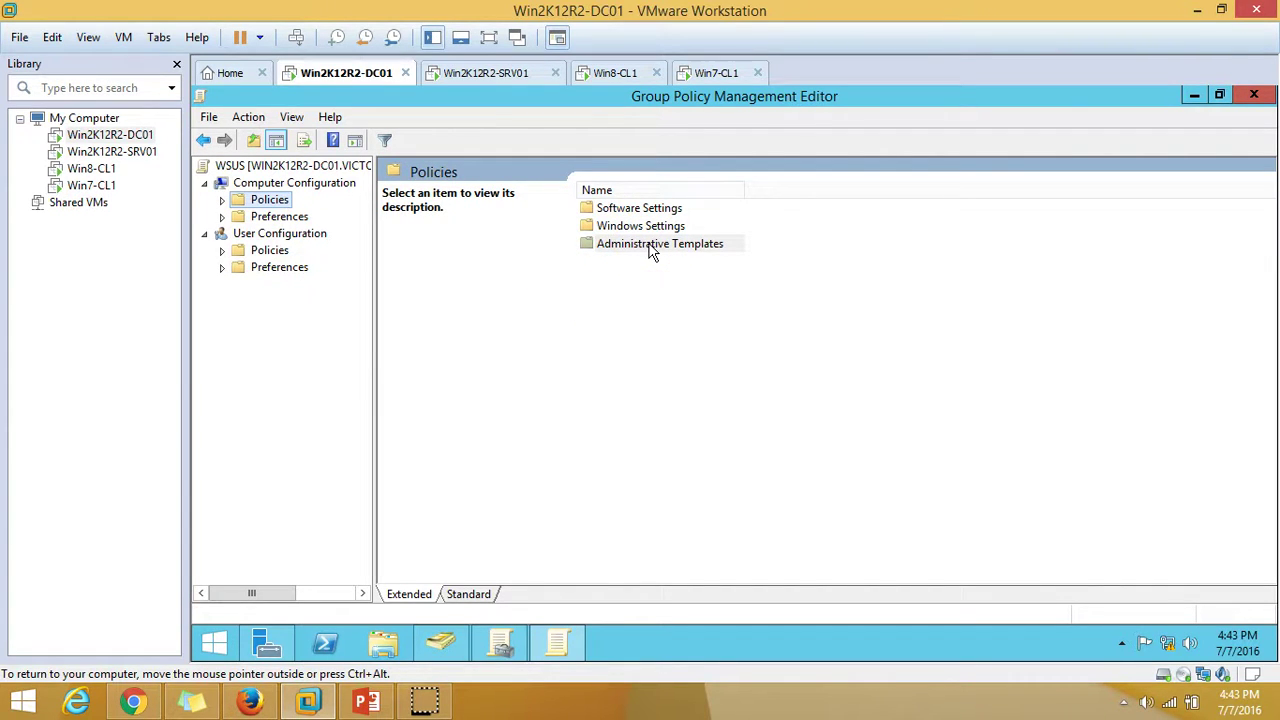
click(649, 250)
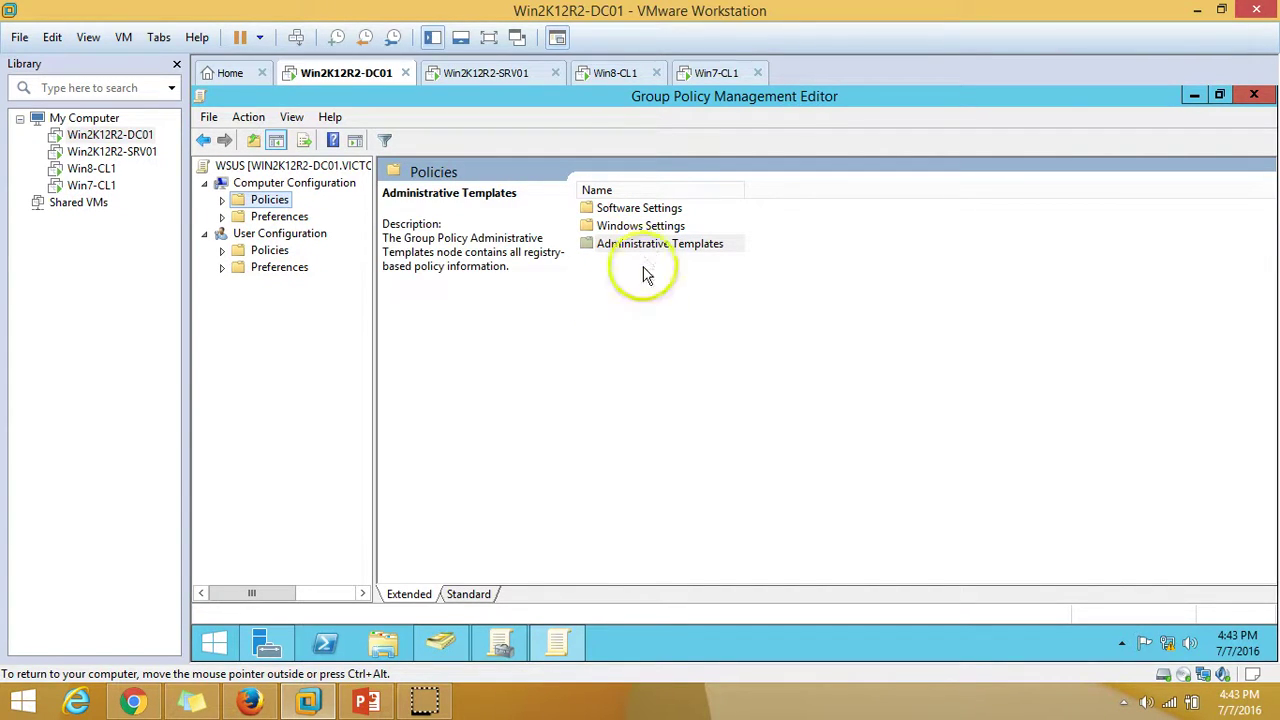
click(691, 314)
double_click(680, 248)
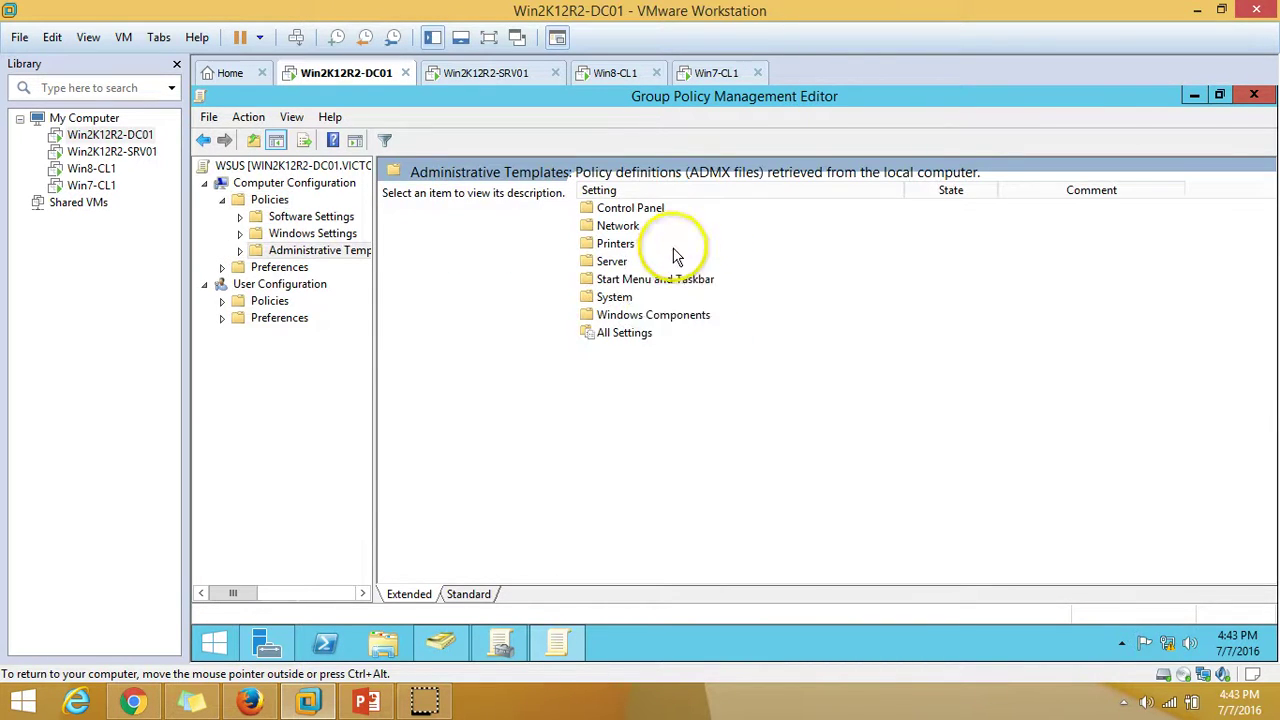
double_click(631, 318)
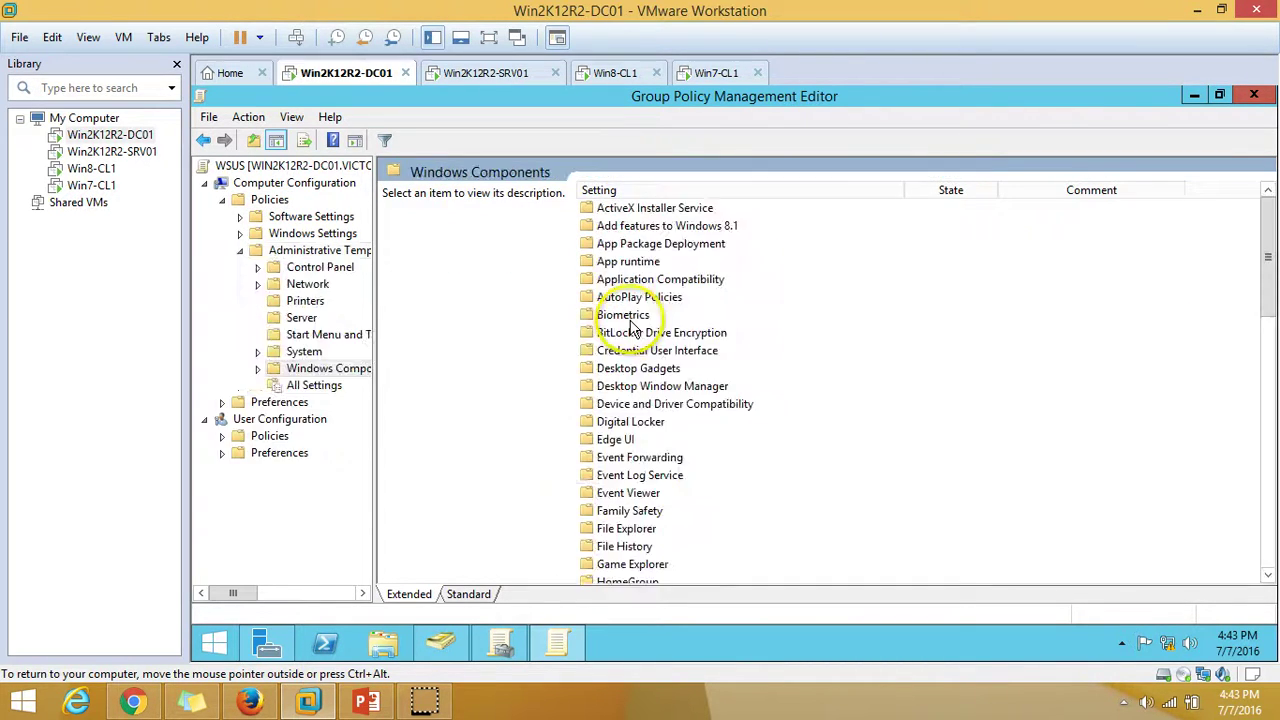
Open the Windows Update settings in Windows Components and select the Delay Restart for scheduled installations policy
click(630, 474)
scroll(630, 480, down, 5)
scroll(635, 500, down, 10)
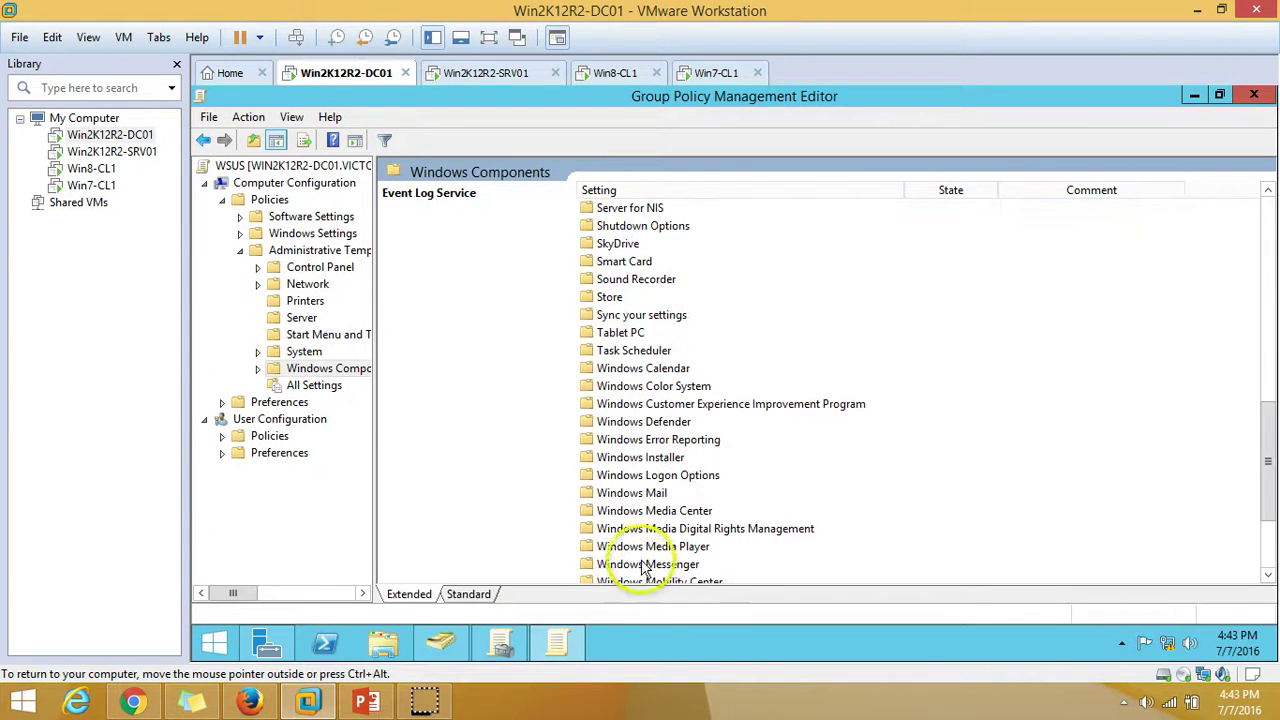
scroll(650, 555, up, 1)
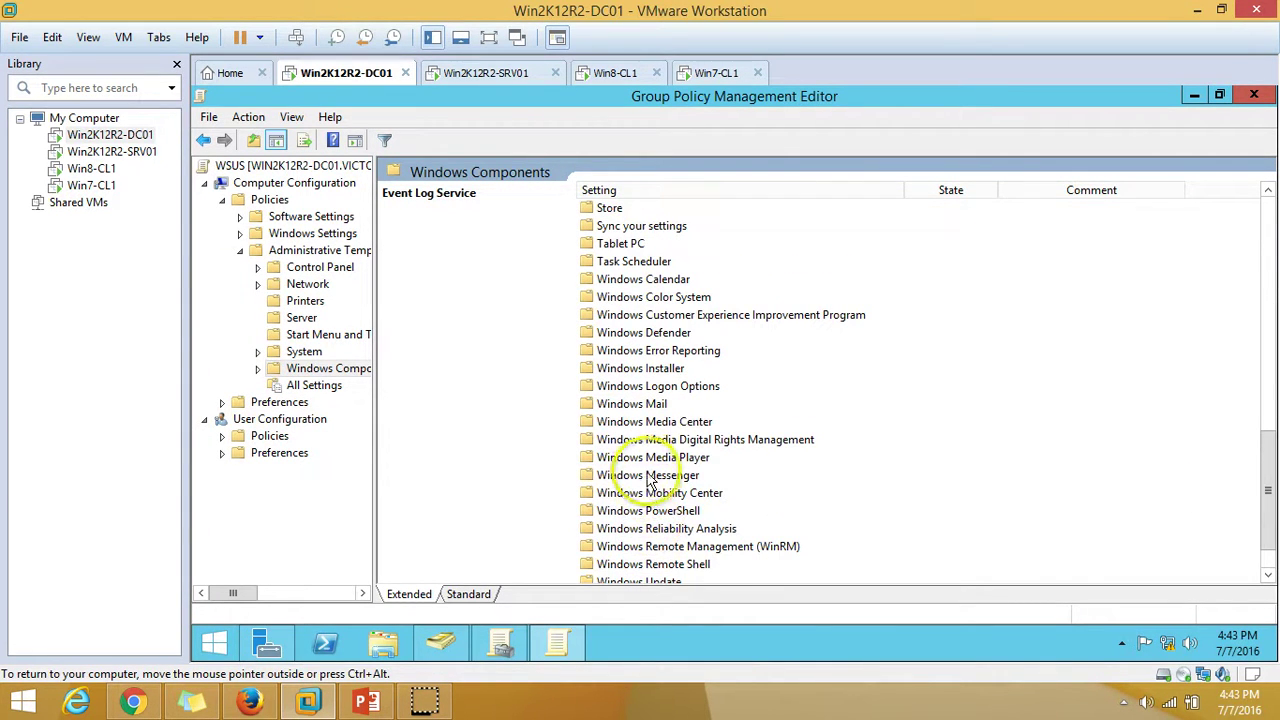
scroll(652, 495, down, 1)
double_click(631, 521)
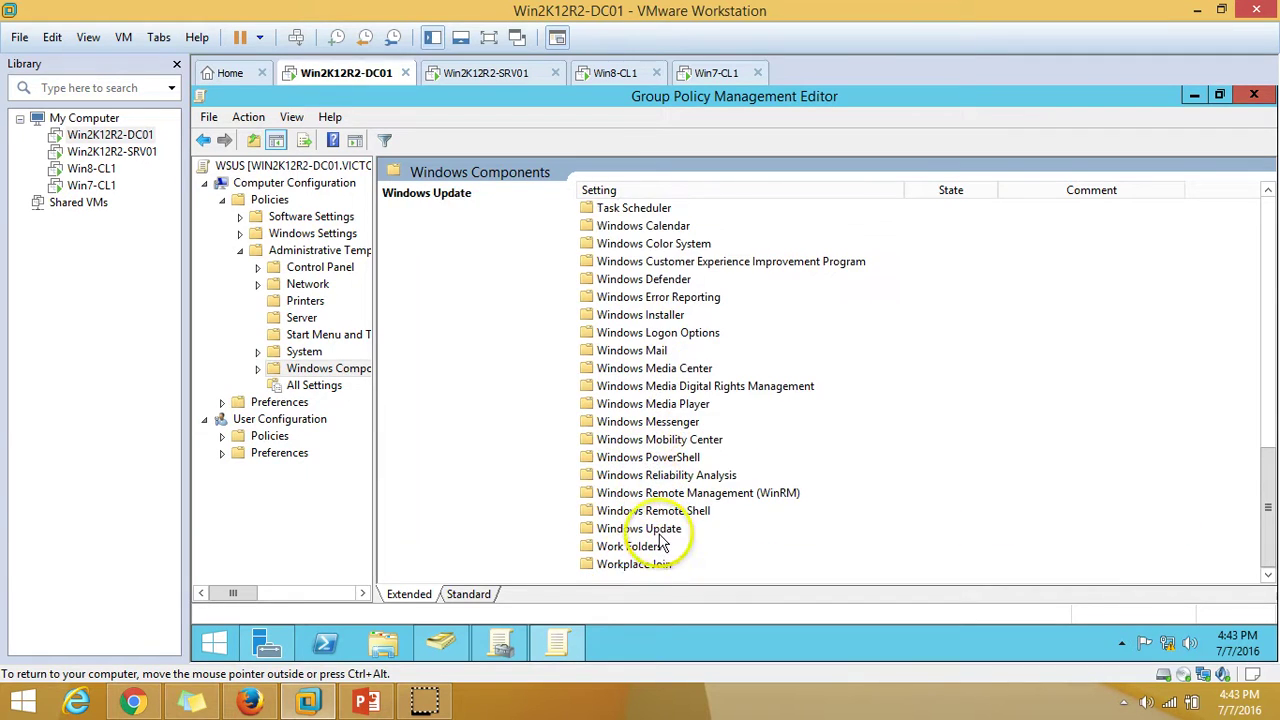
click(700, 457)
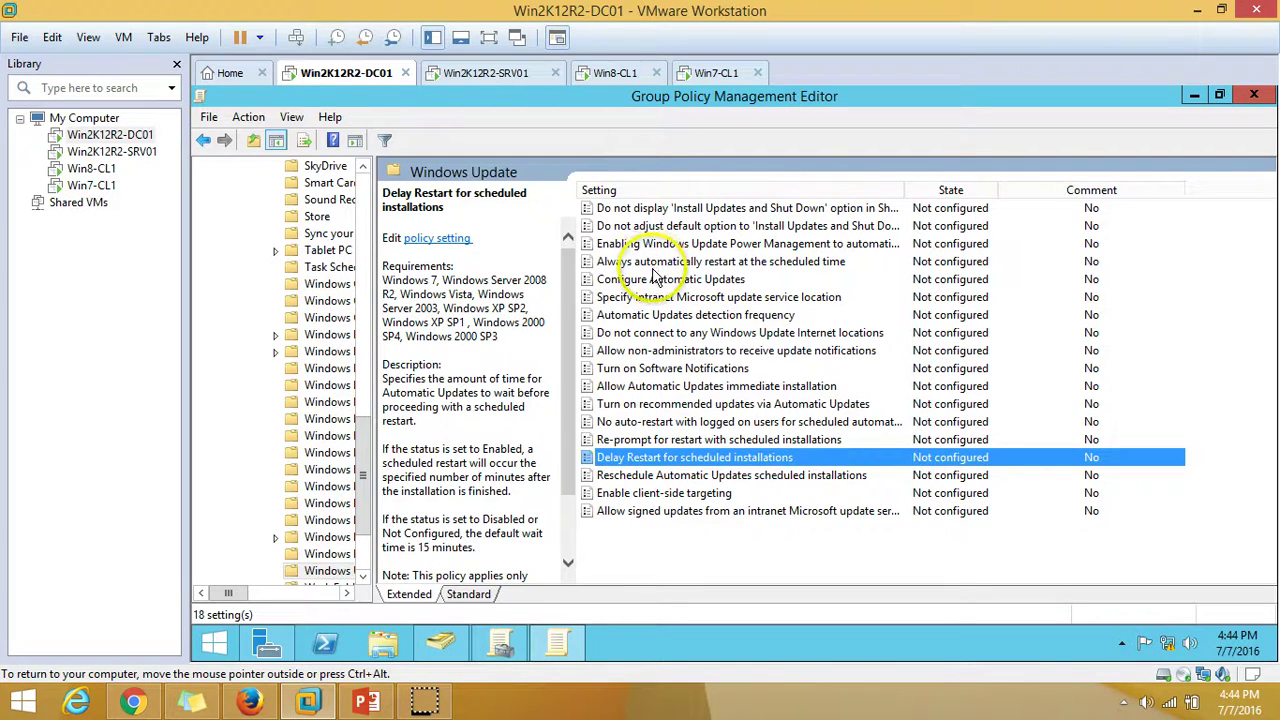
Open the Configure Automatic Updates policy setting, set it to Enabled, and maximize its window
click(668, 318)
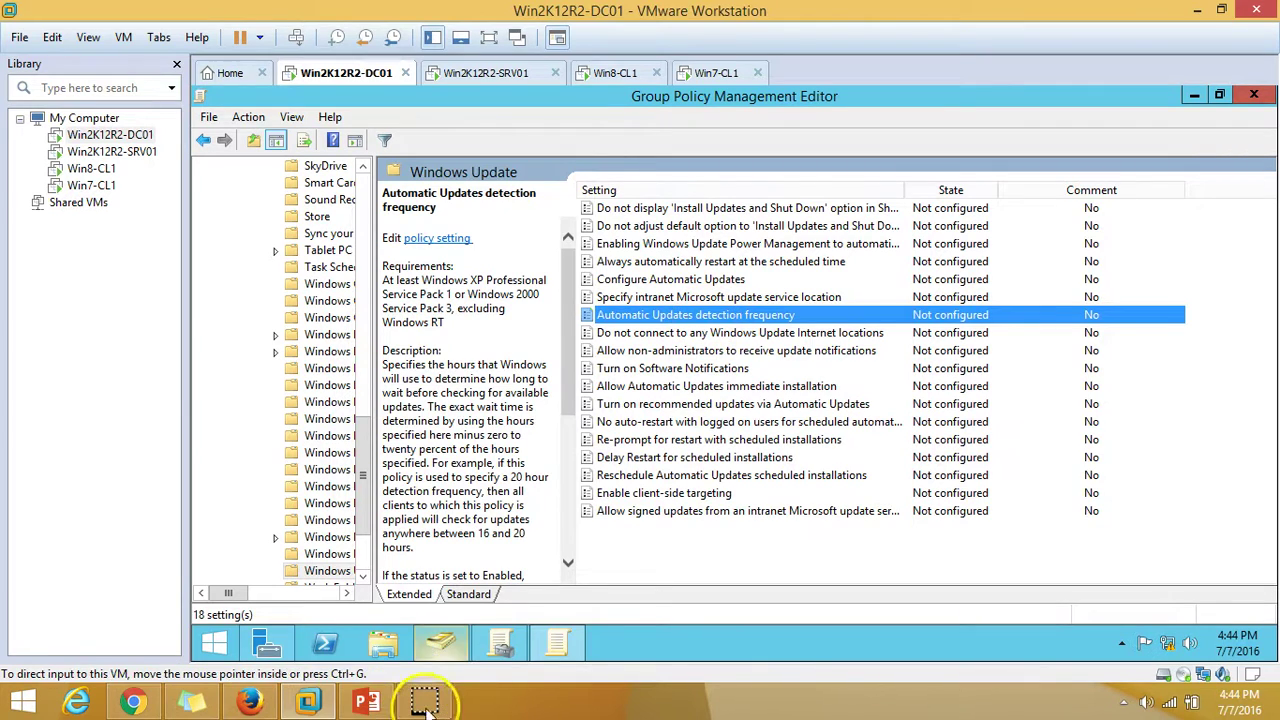
click(690, 280)
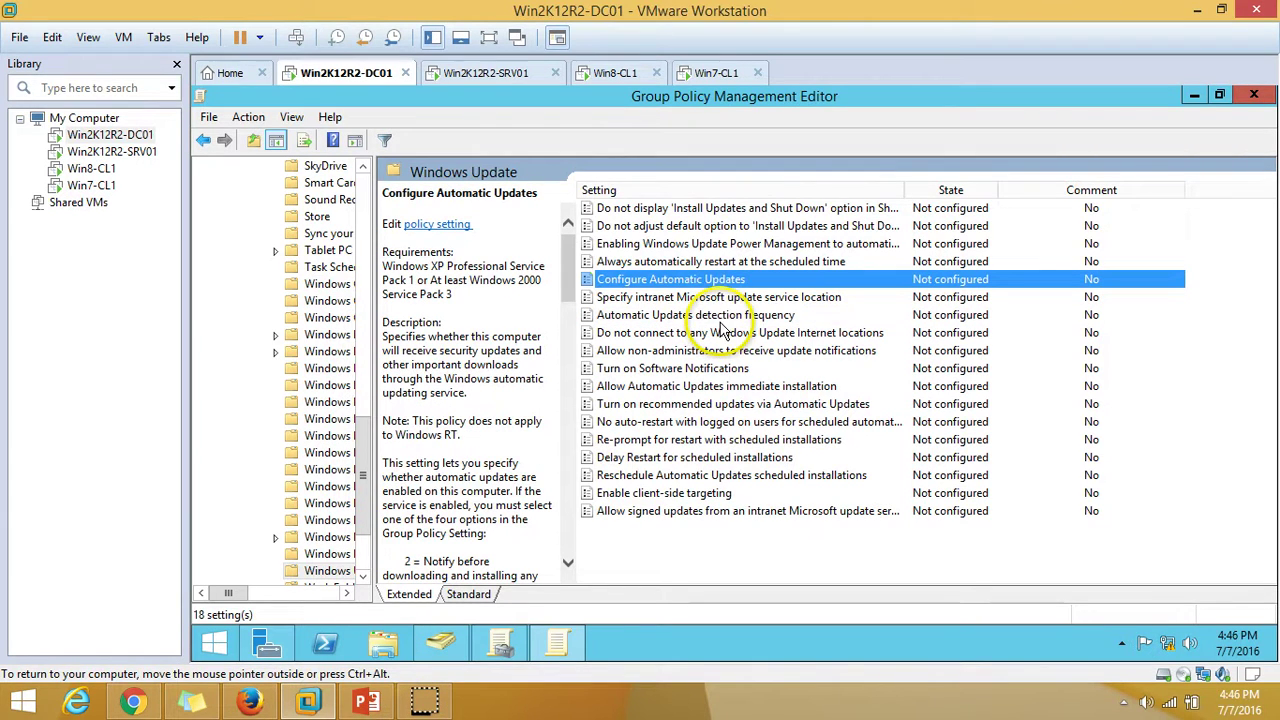
double_click(678, 289)
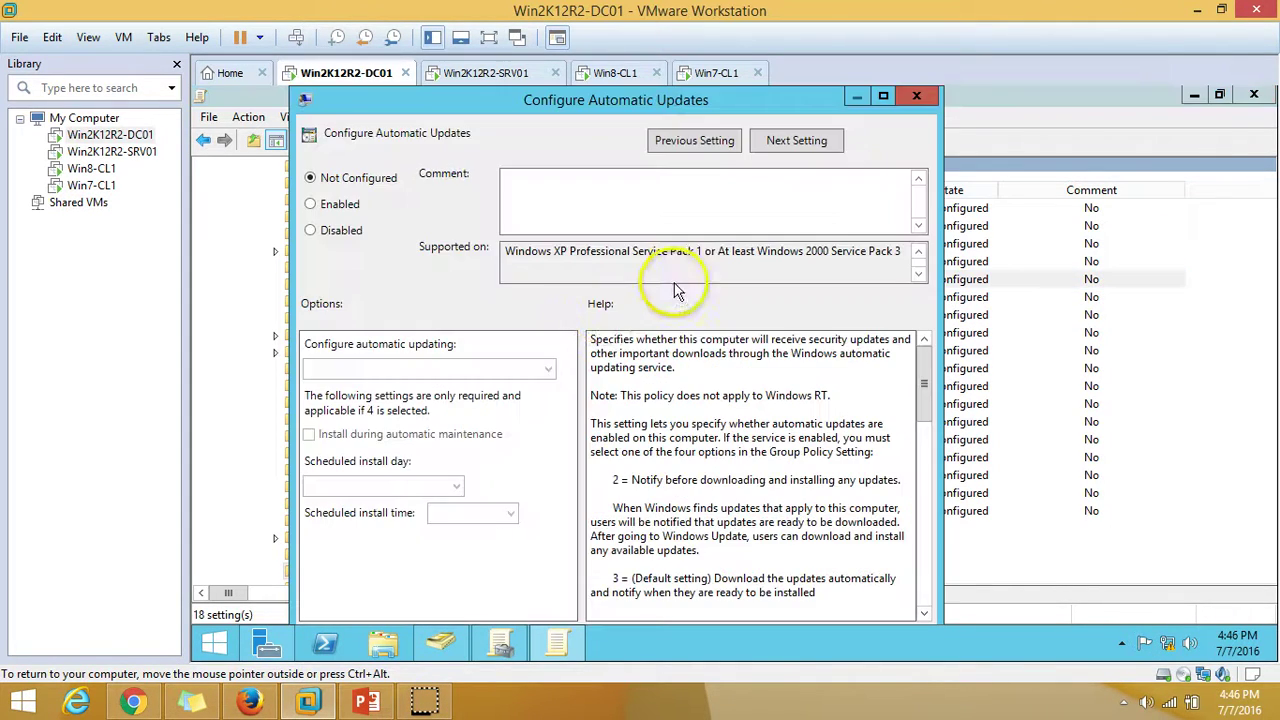
click(330, 203)
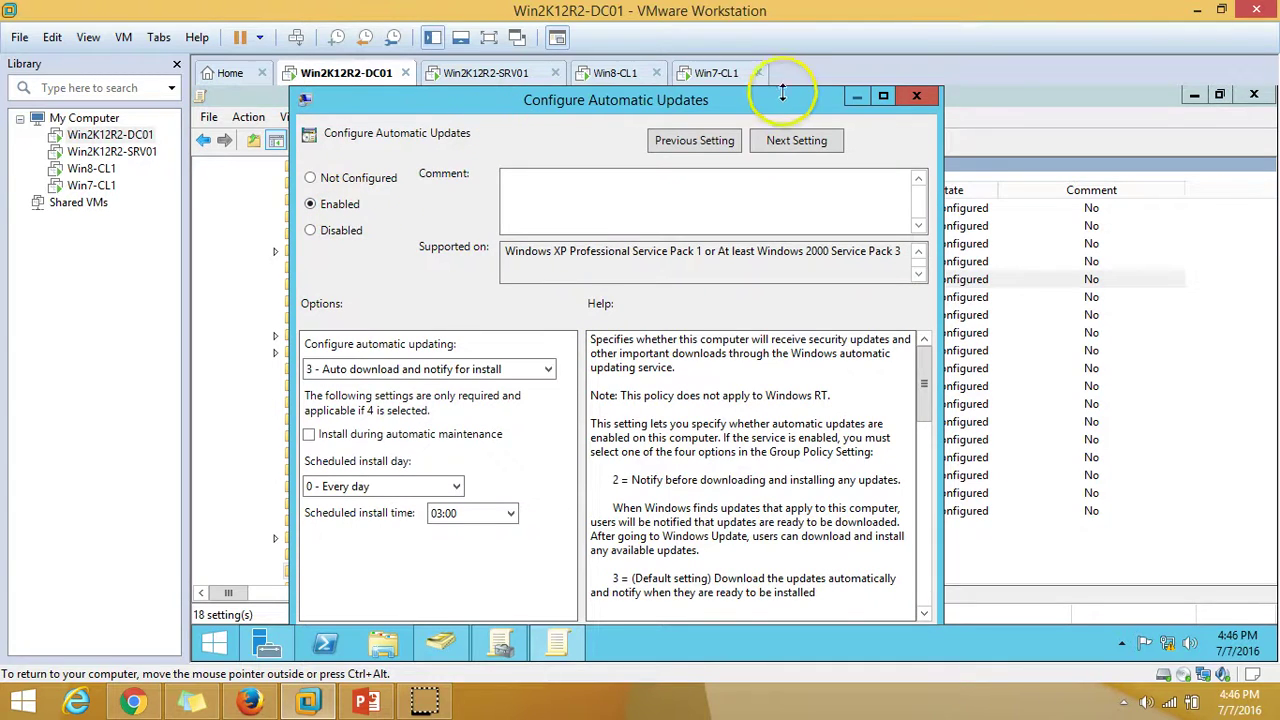
click(883, 95)
click(400, 338)
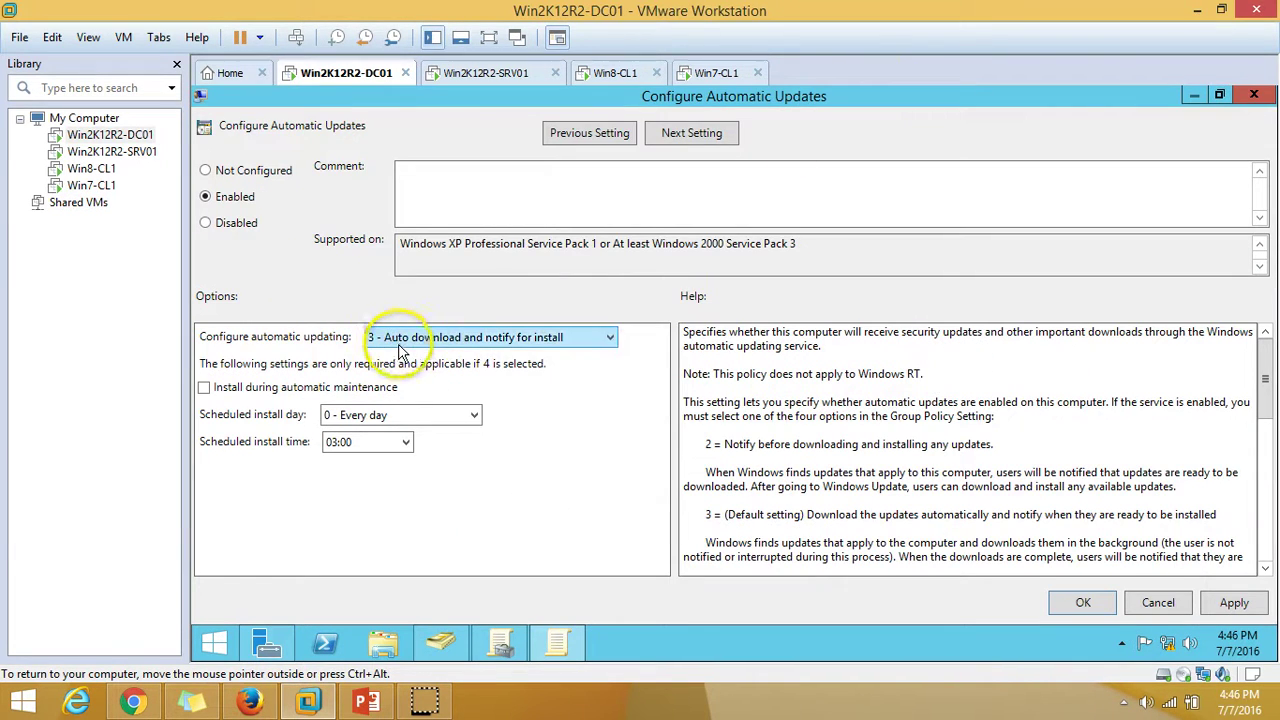
Try the 4 - Auto download and schedule the install option and return automatic updating to 3 - Auto download and notify for install
click(500, 340)
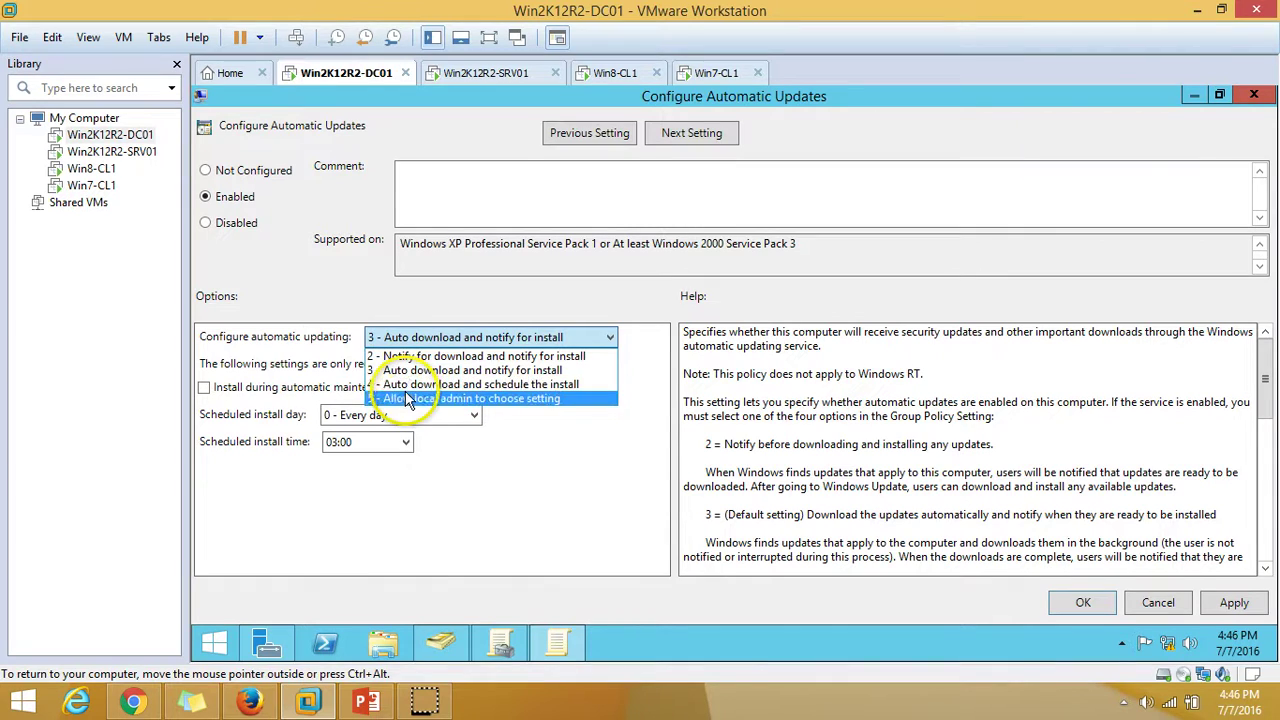
click(525, 386)
click(514, 337)
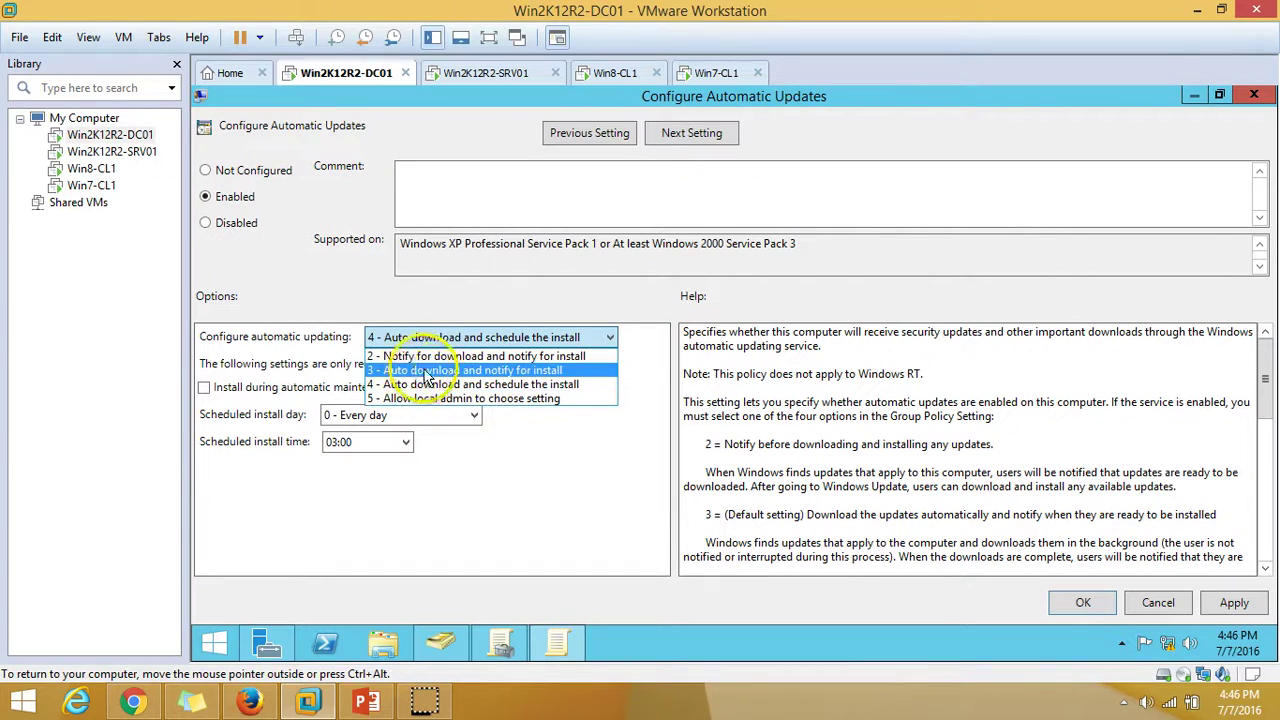
click(491, 374)
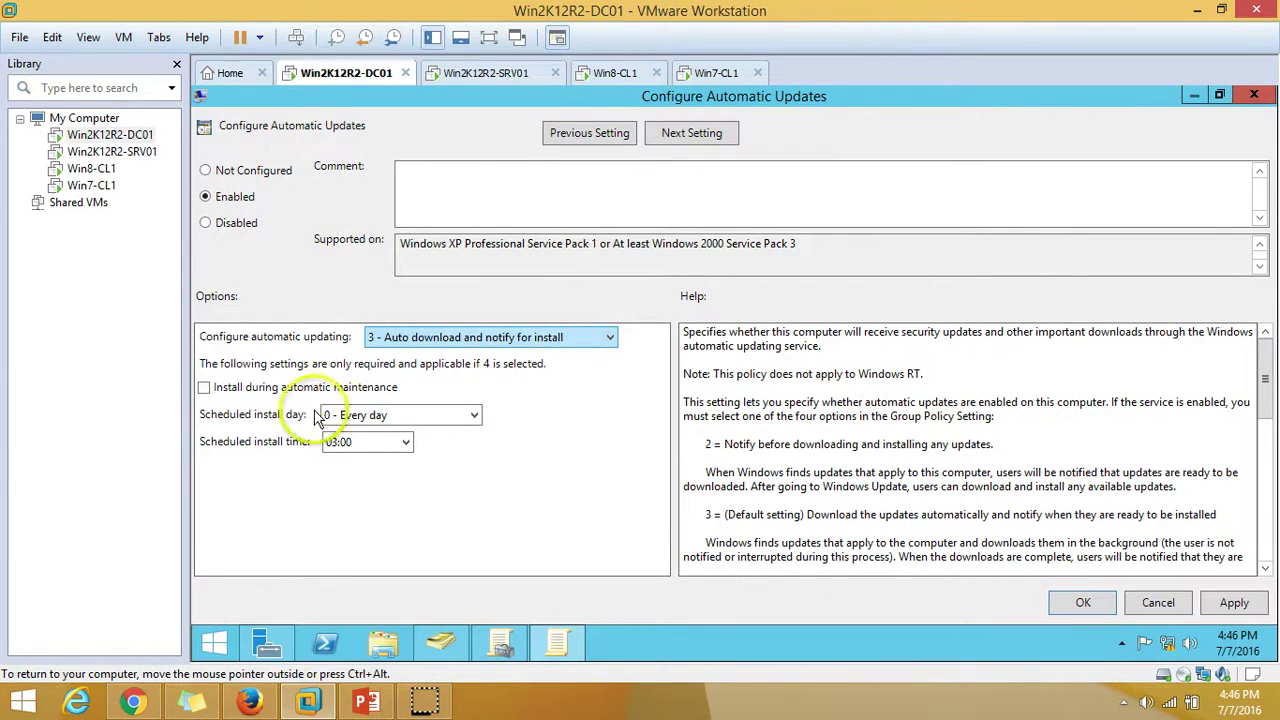
Set the scheduled install time to 13:00 and save the Configure Automatic Updates policy
click(272, 425)
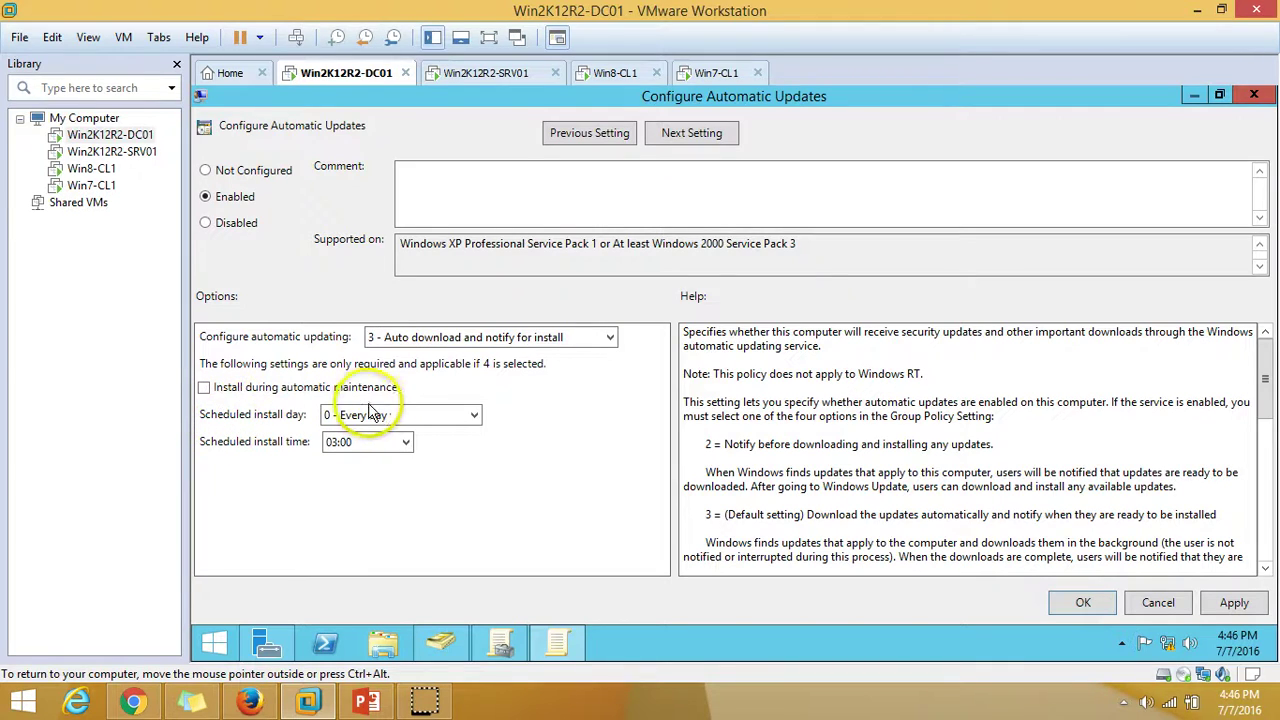
click(398, 420)
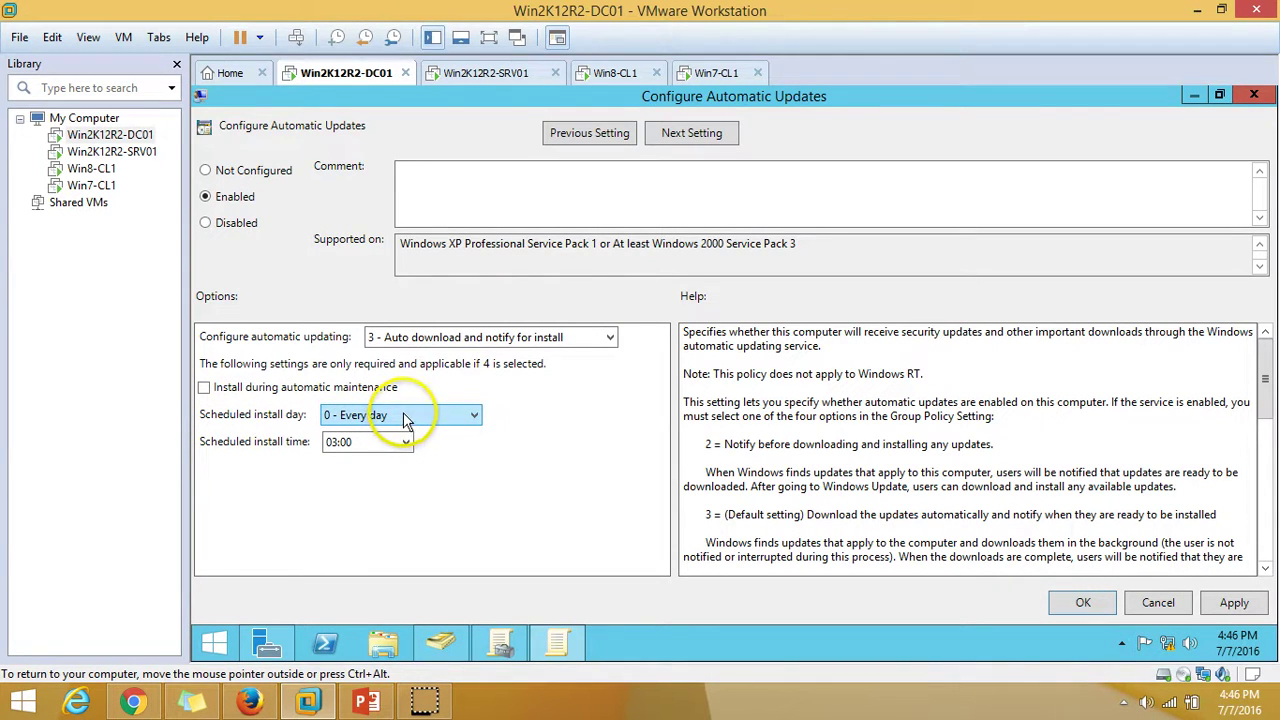
click(390, 443)
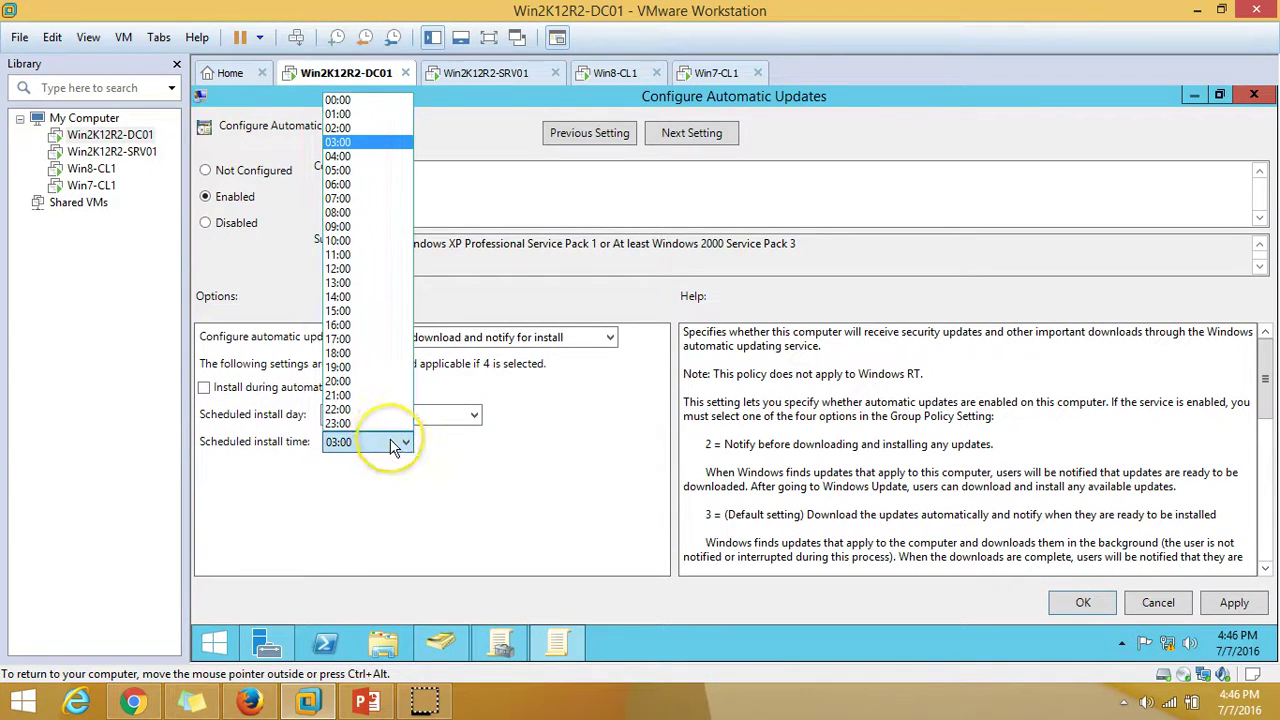
click(366, 269)
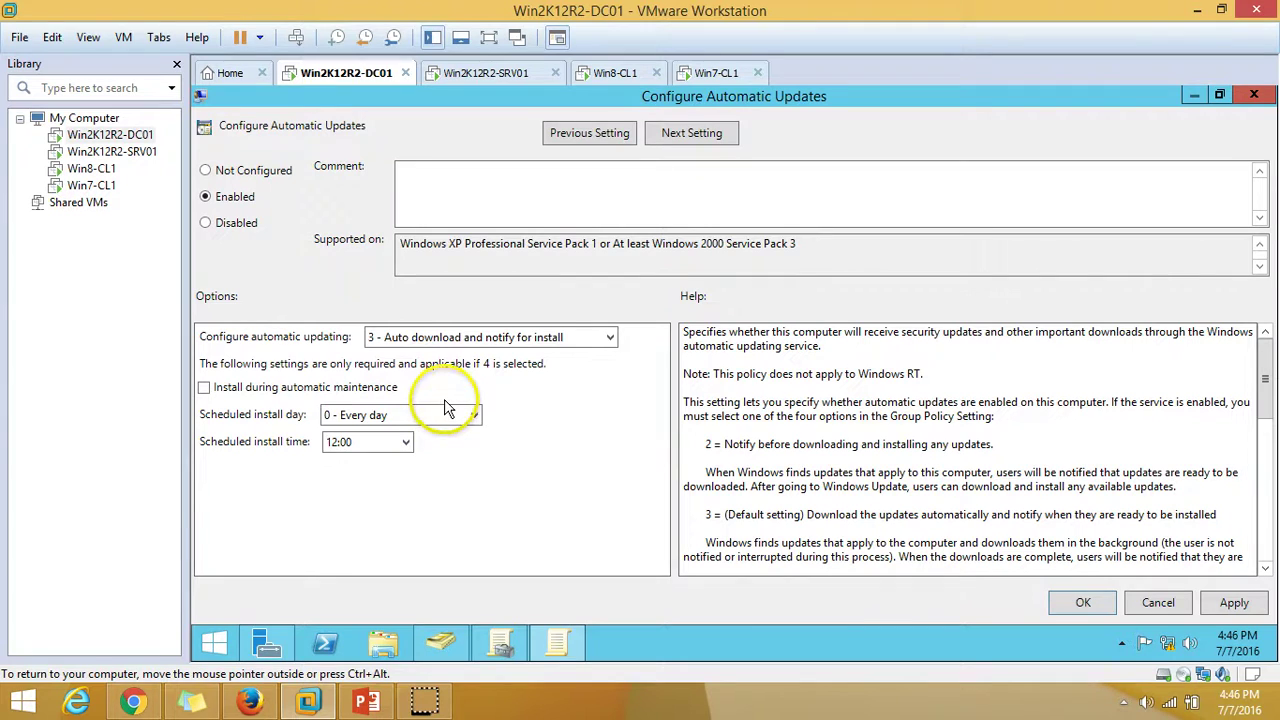
click(405, 443)
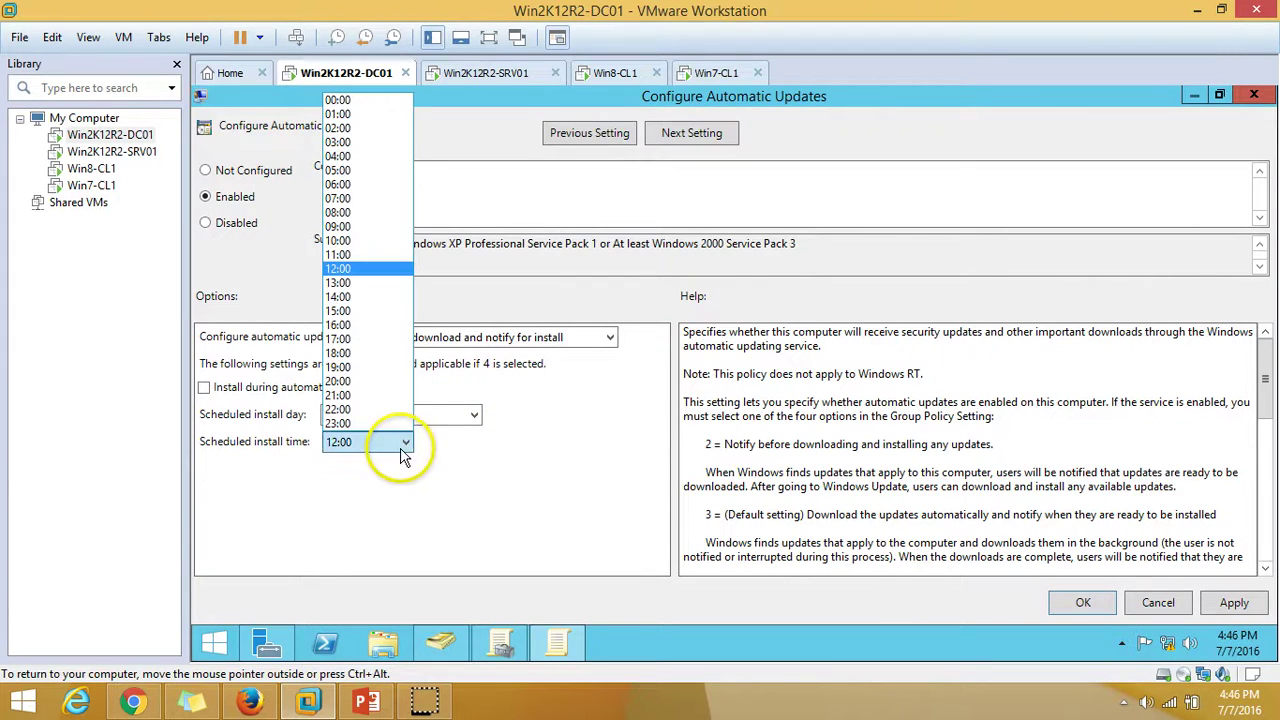
click(338, 283)
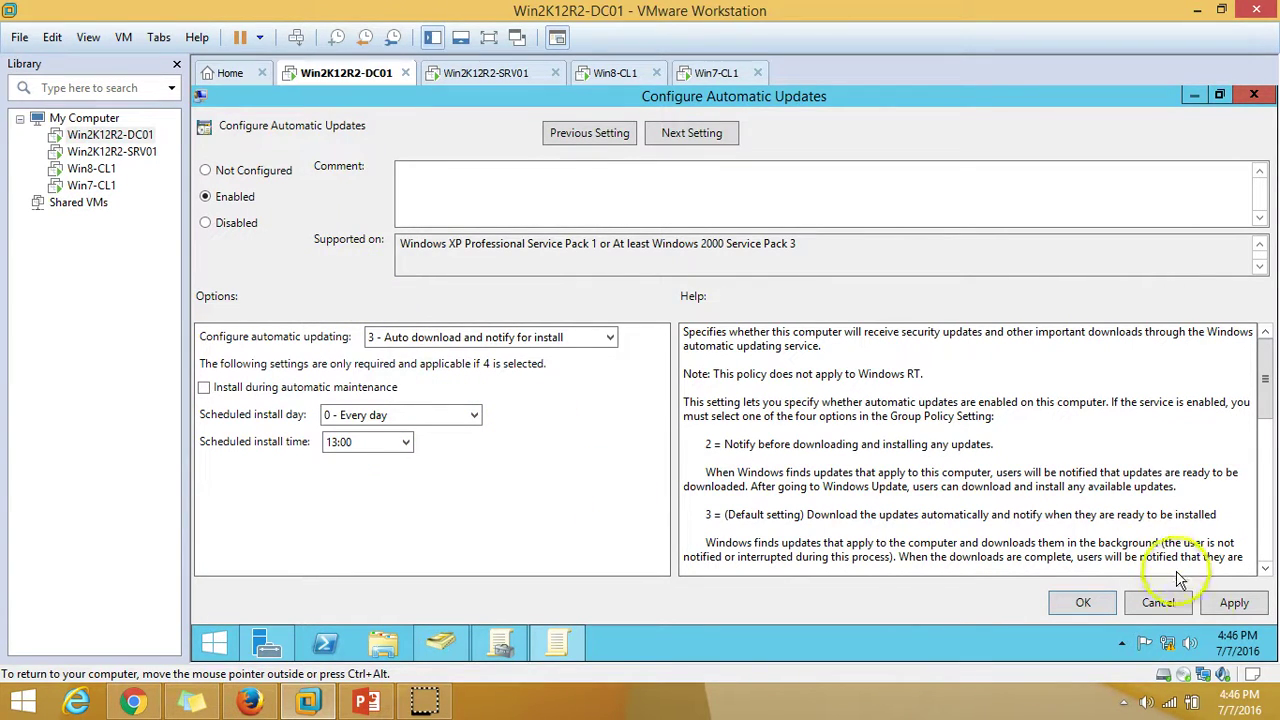
click(1235, 603)
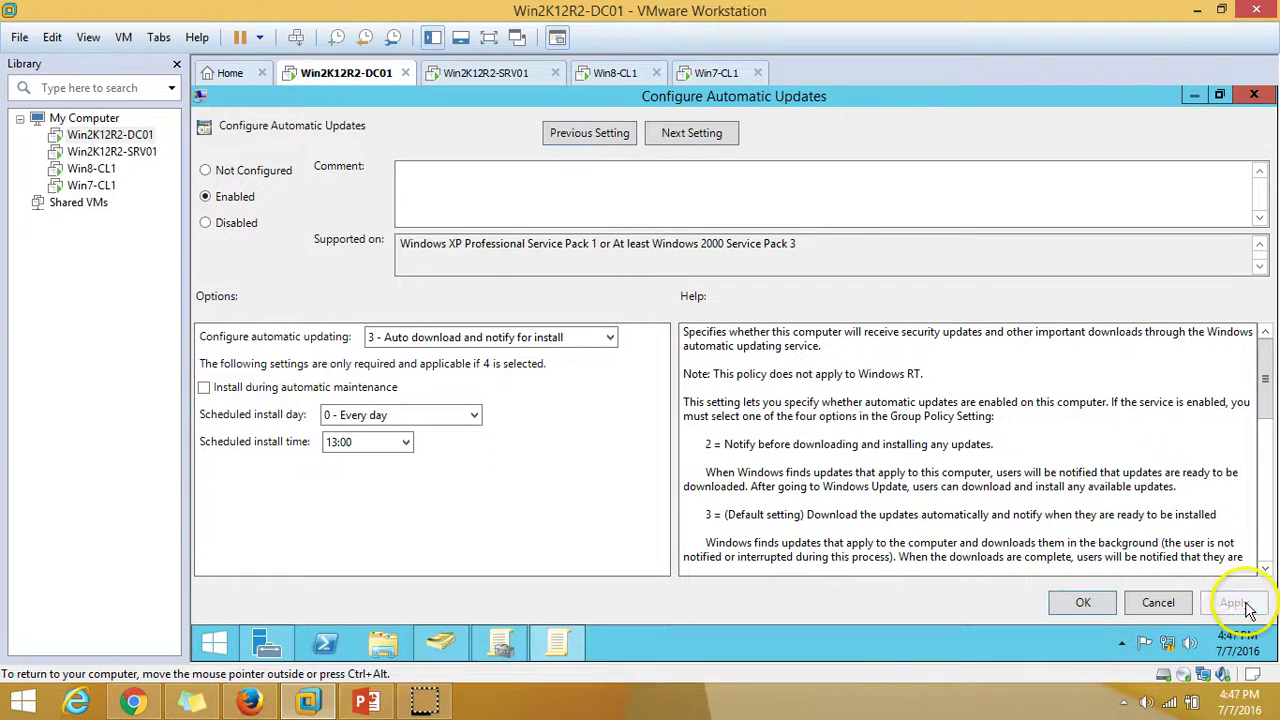
click(1095, 603)
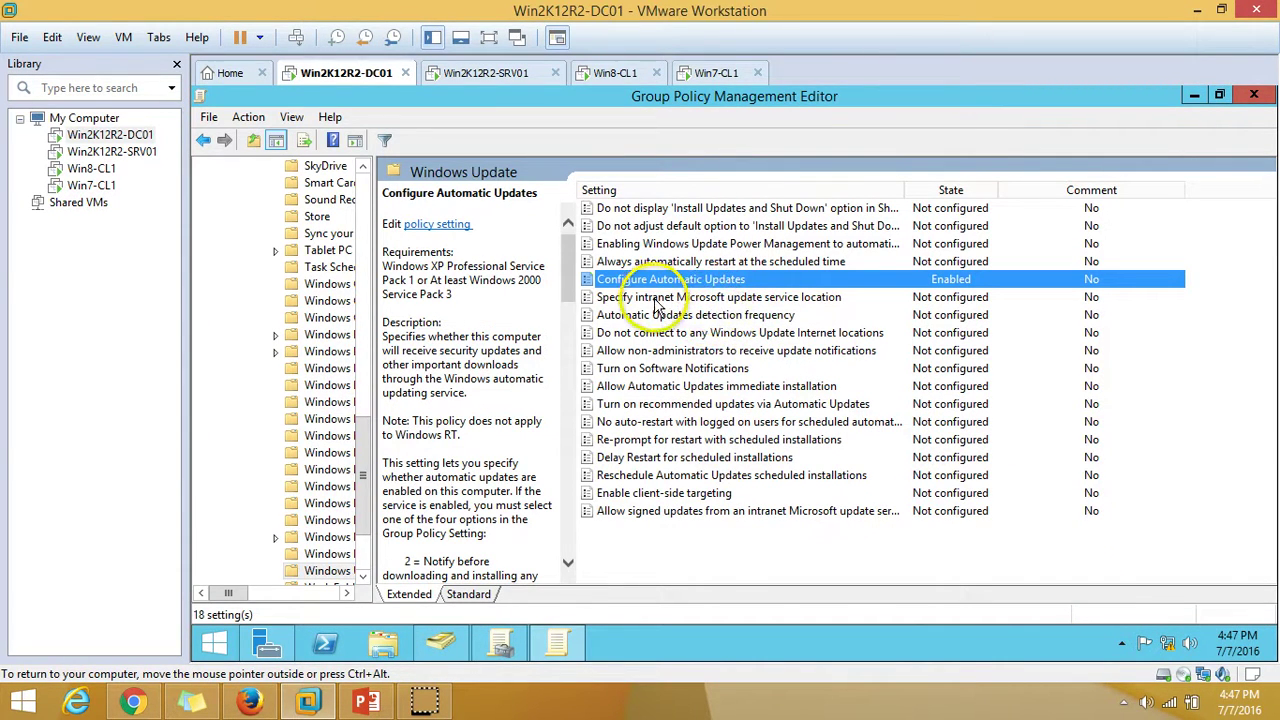
double_click(785, 297)
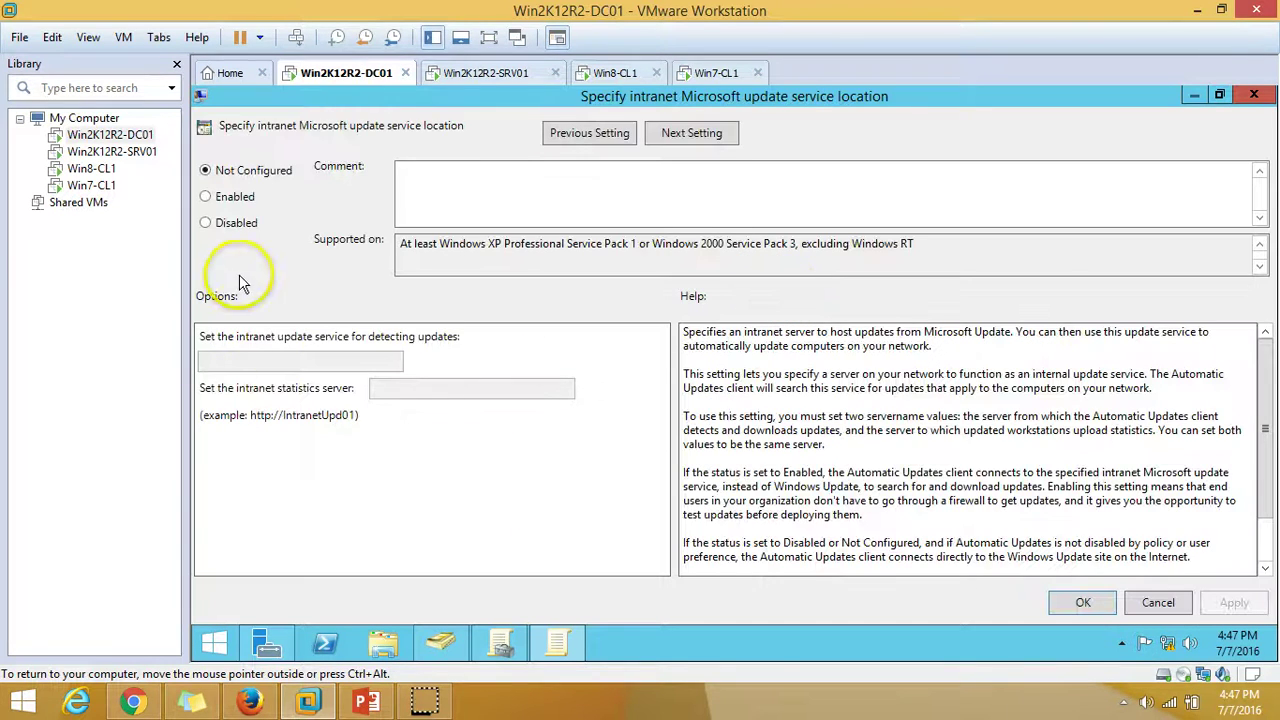
click(228, 197)
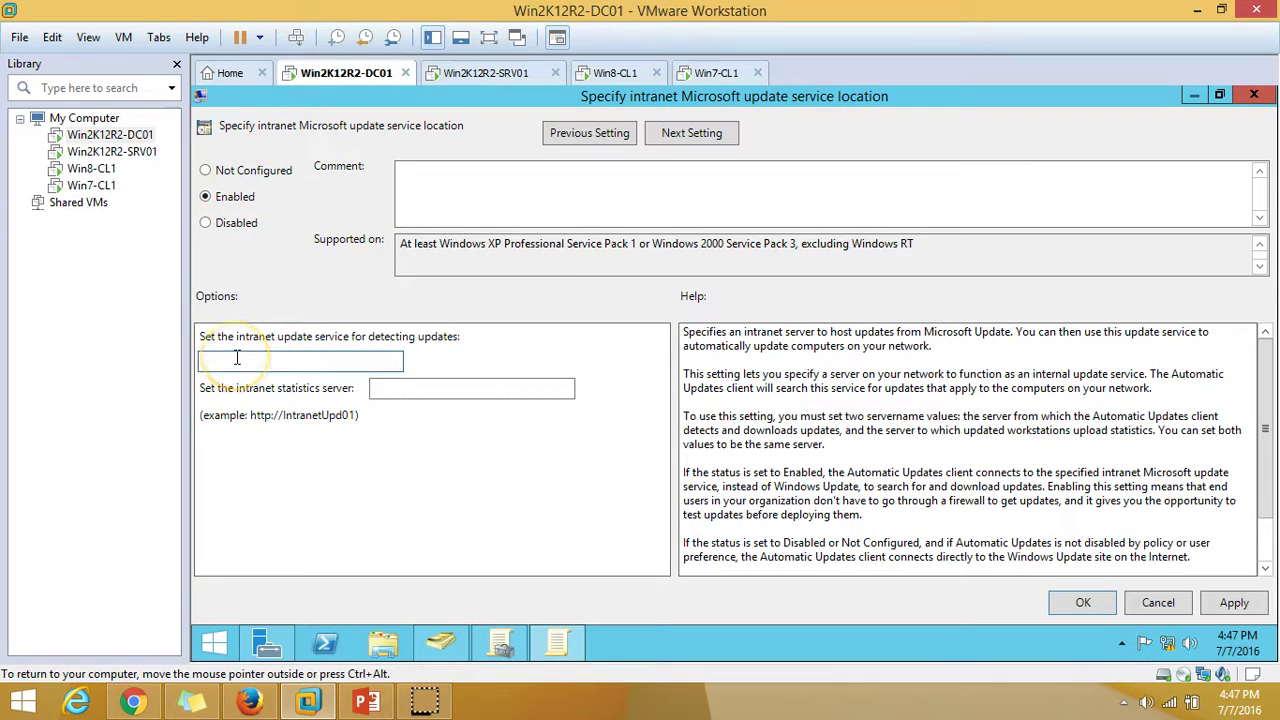
click(305, 360)
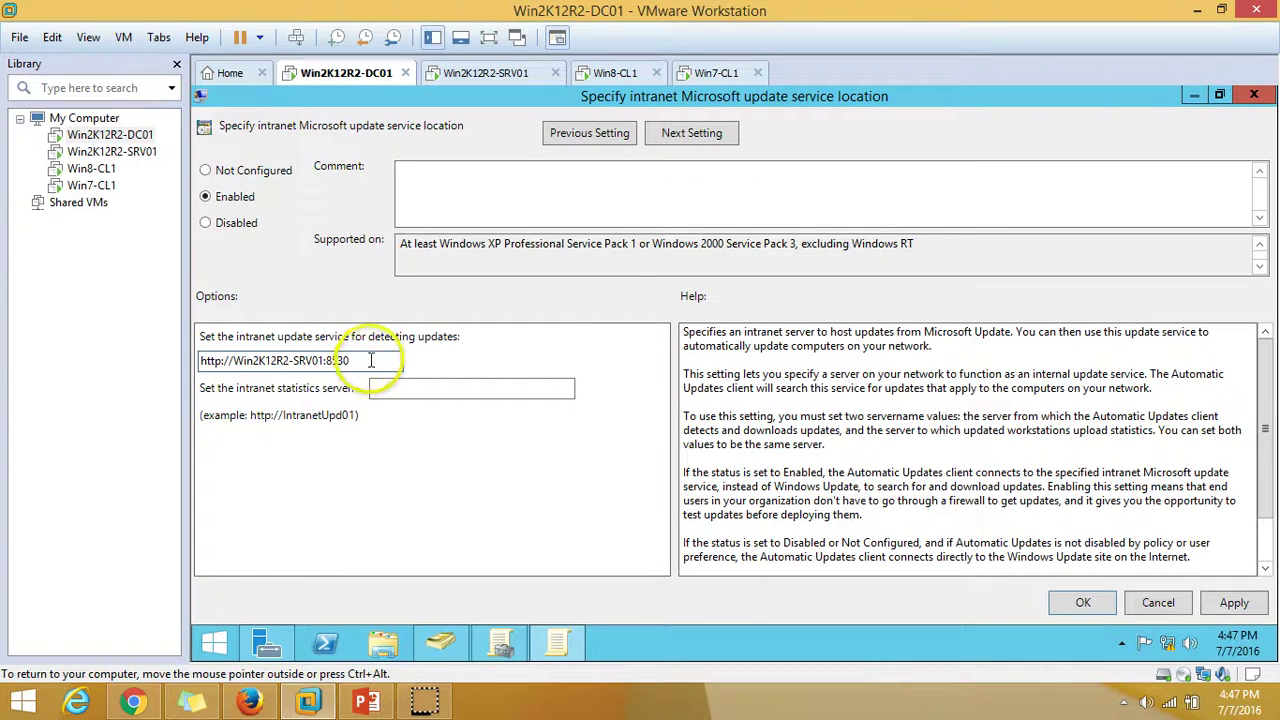
drag(362, 358, 180, 358)
drag(350, 360, 232, 360)
right_click(232, 360)
key(Escape)
drag(350, 370, 206, 371)
click(362, 360)
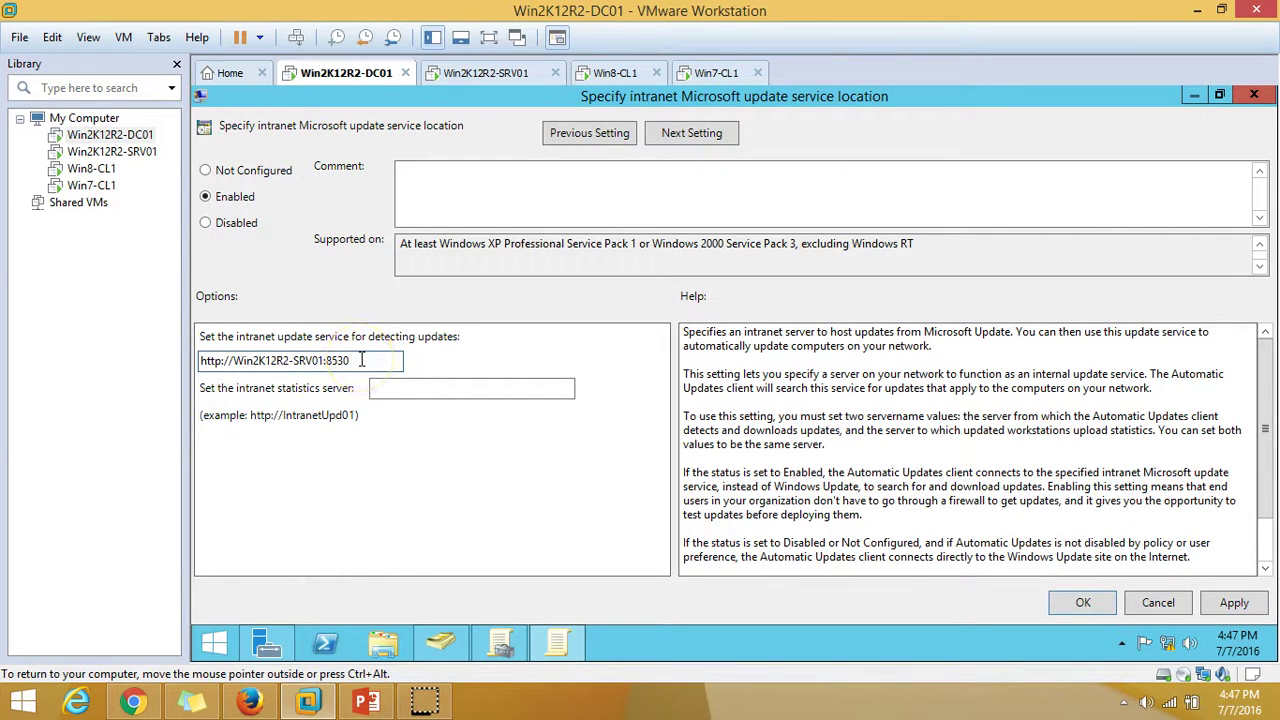
double_click(362, 360)
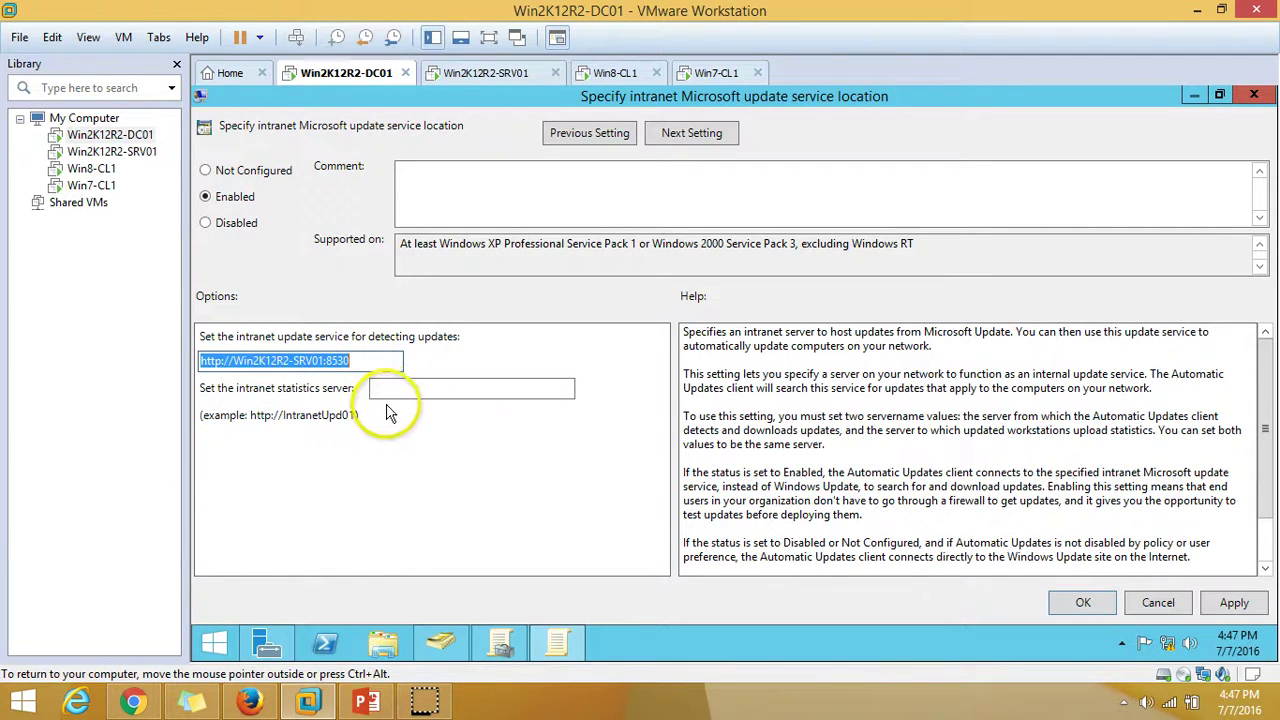
click(398, 387)
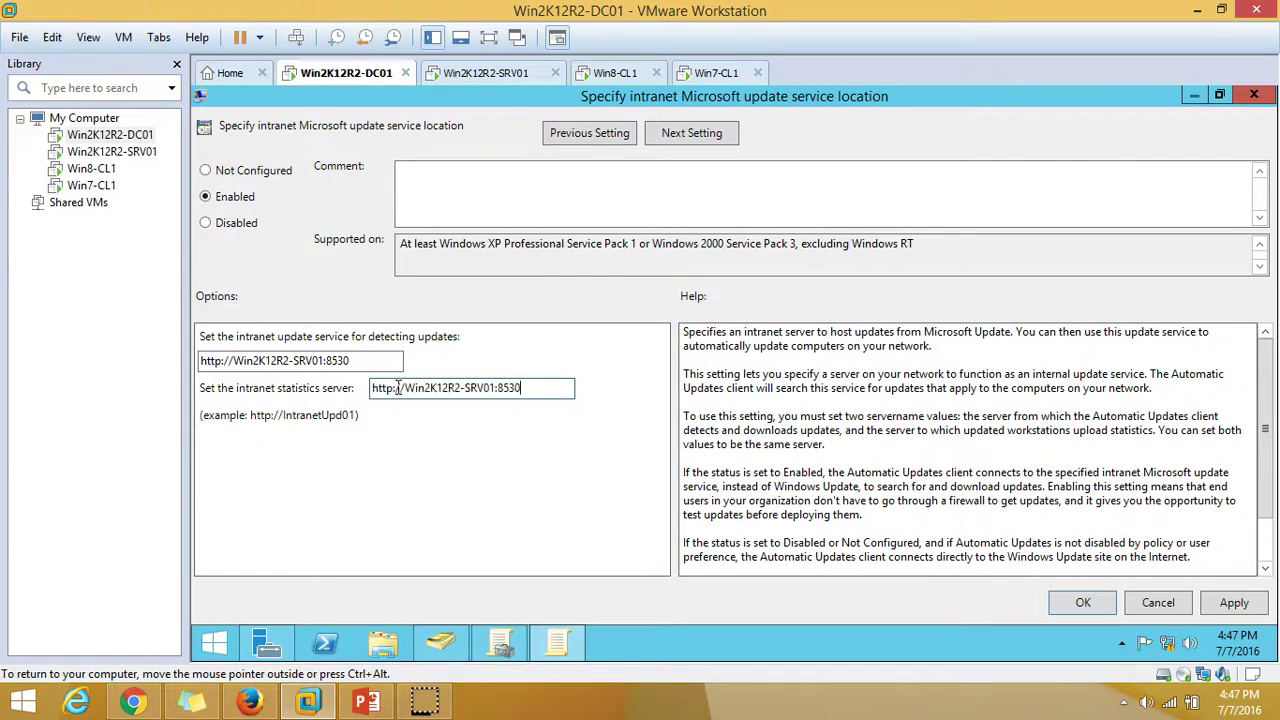
Save the intranet update service location policy and close the Group Policy Management Editor and Group Policy Management
click(1234, 602)
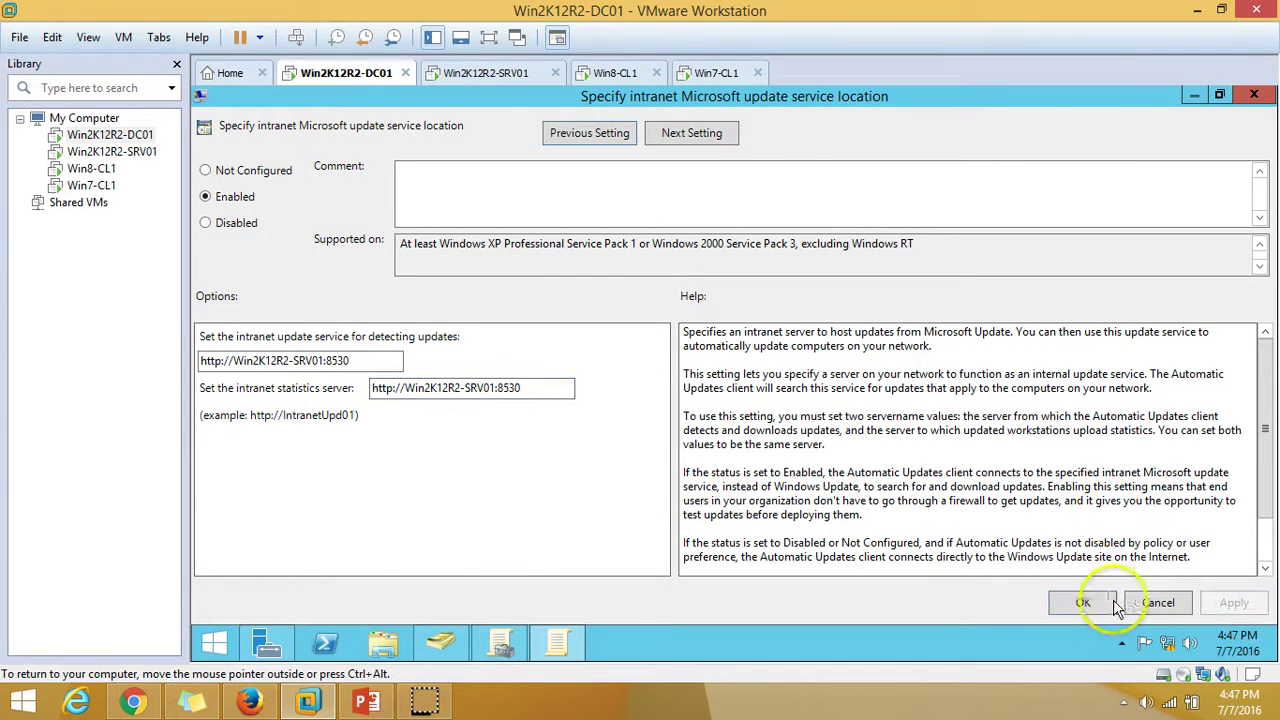
click(1084, 603)
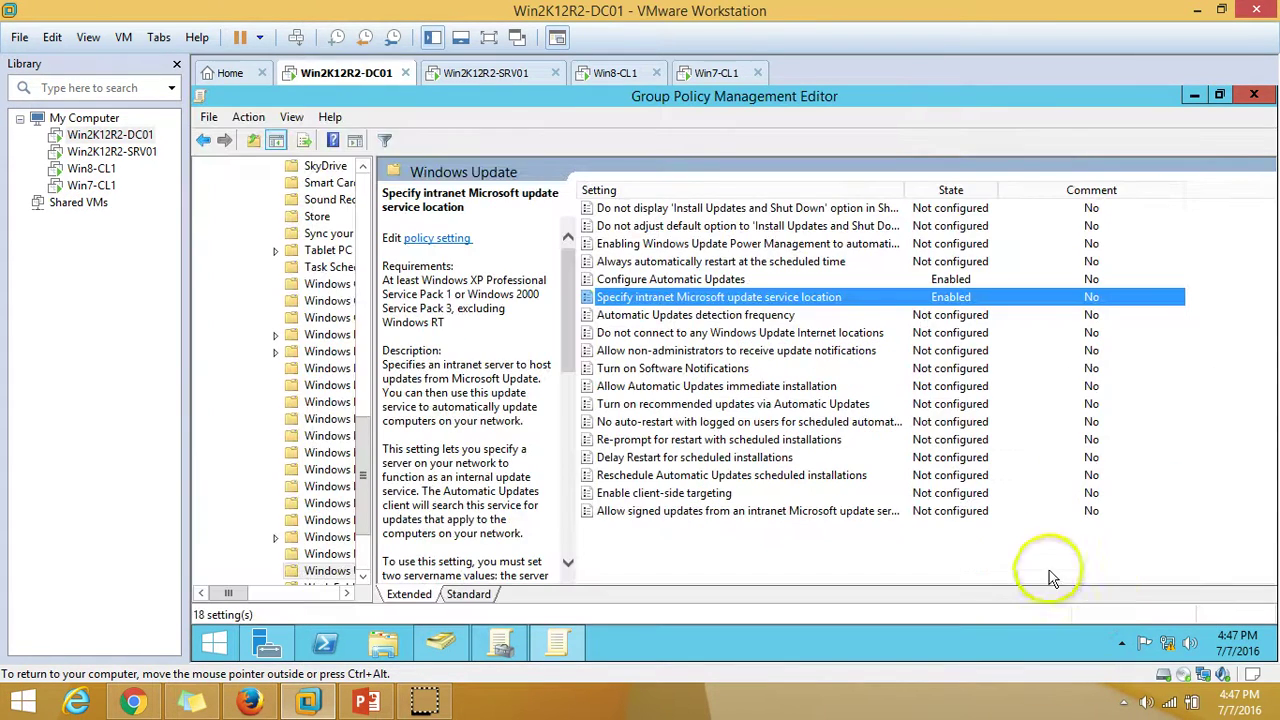
click(1254, 96)
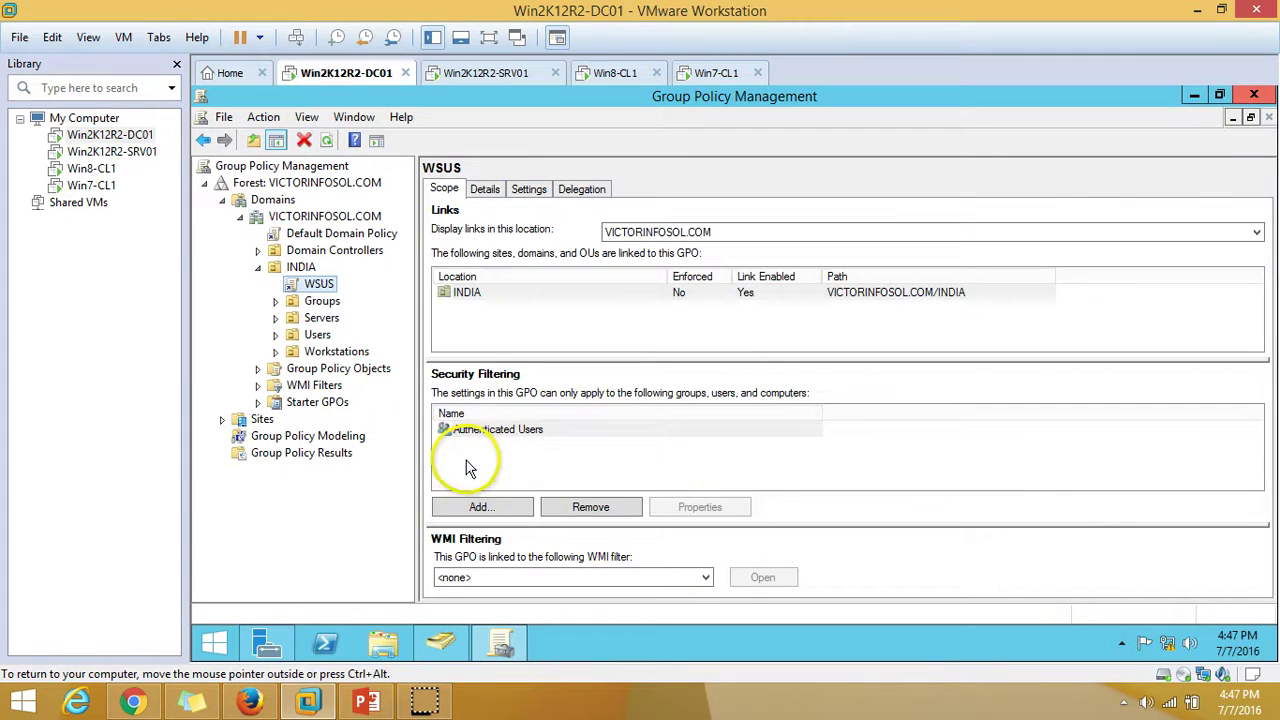
click(1252, 96)
Switch to the Win2K12R2-SRV01 machine and run GPUPDATE /FORCE in a command prompt with administrator rights
click(500, 75)
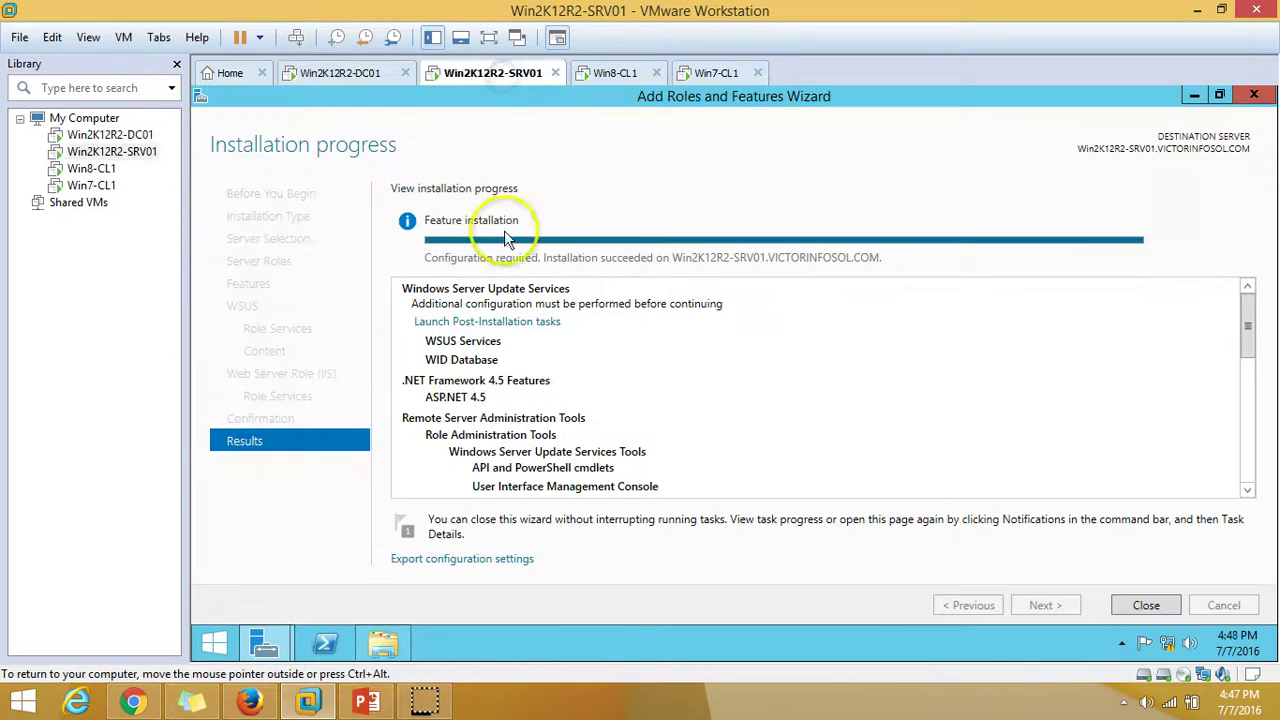
click(216, 648)
right_click(218, 648)
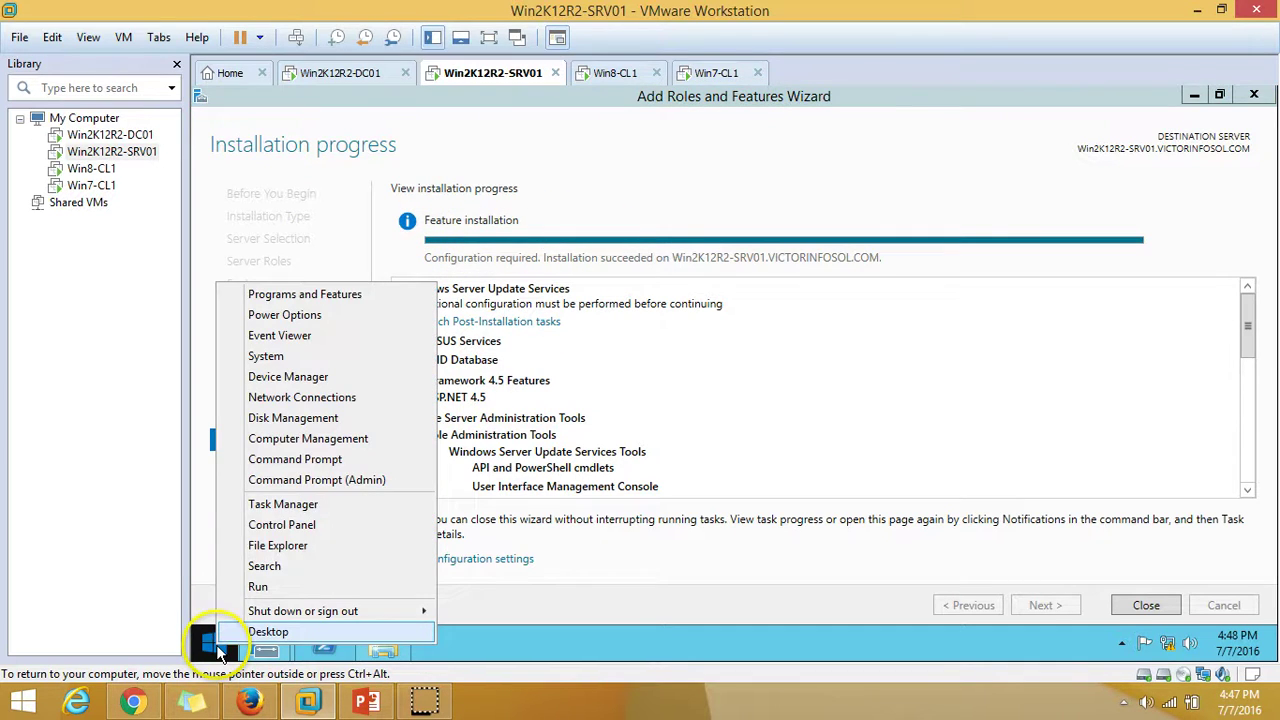
click(312, 482)
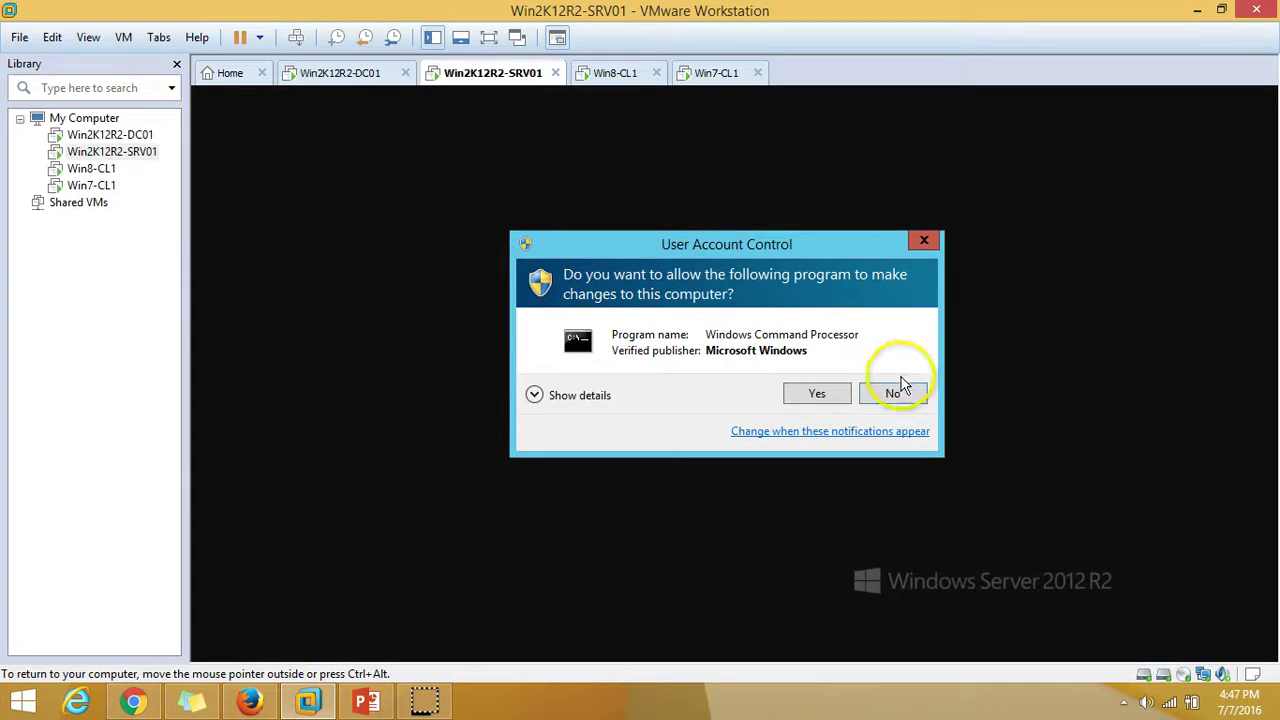
click(817, 393)
text(GPUPDATE)
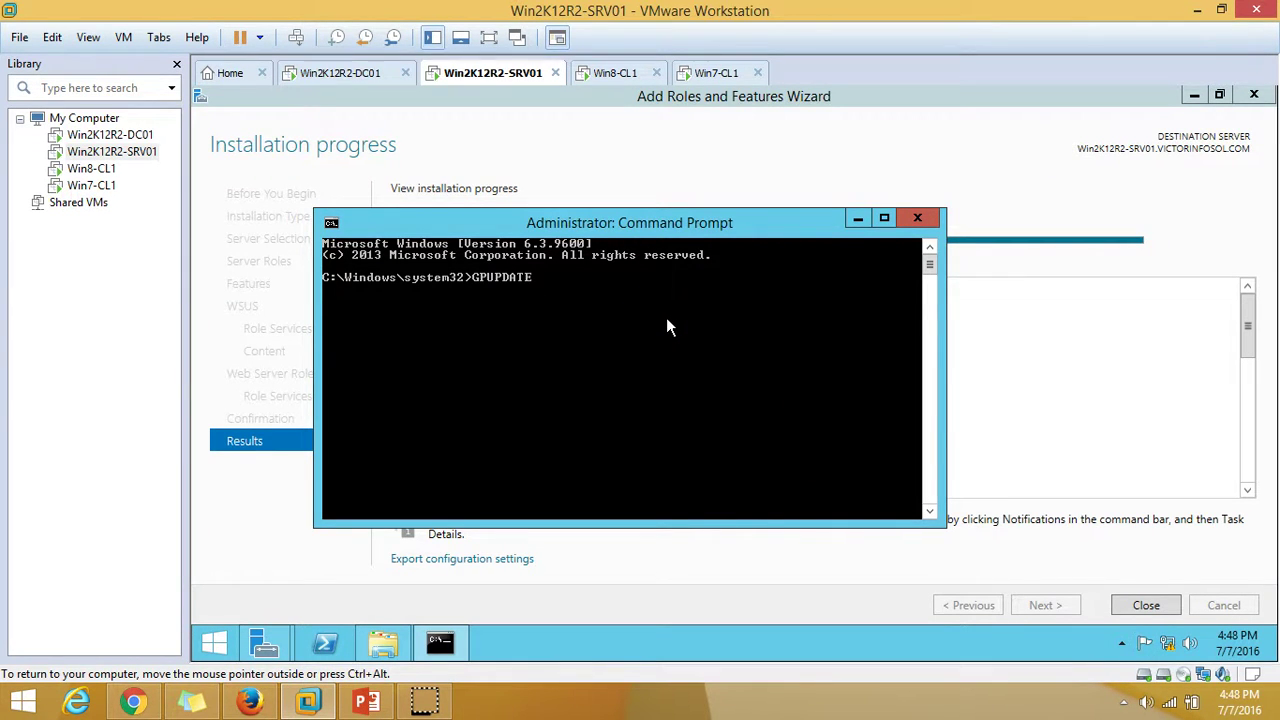
text( /FORCE)
key(Return)
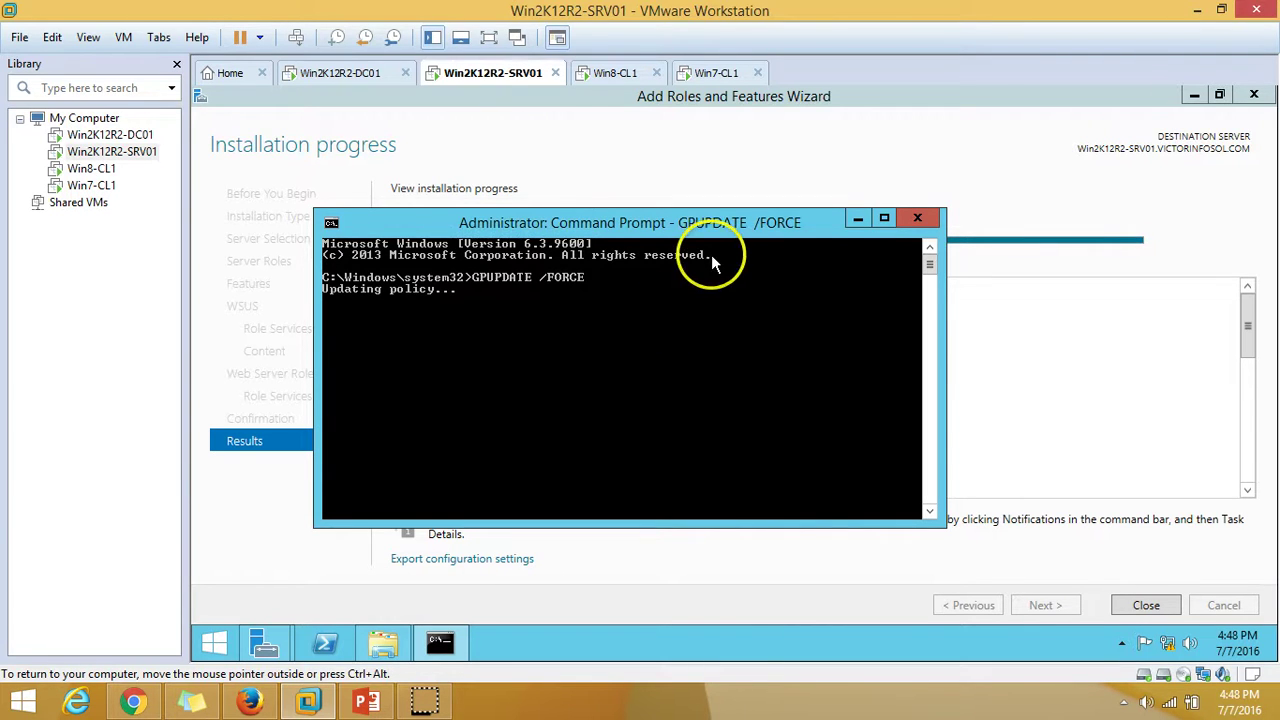
Switch to the Win8-CL1 machine and run gpupdate /force in a standard command prompt
click(605, 75)
click(216, 643)
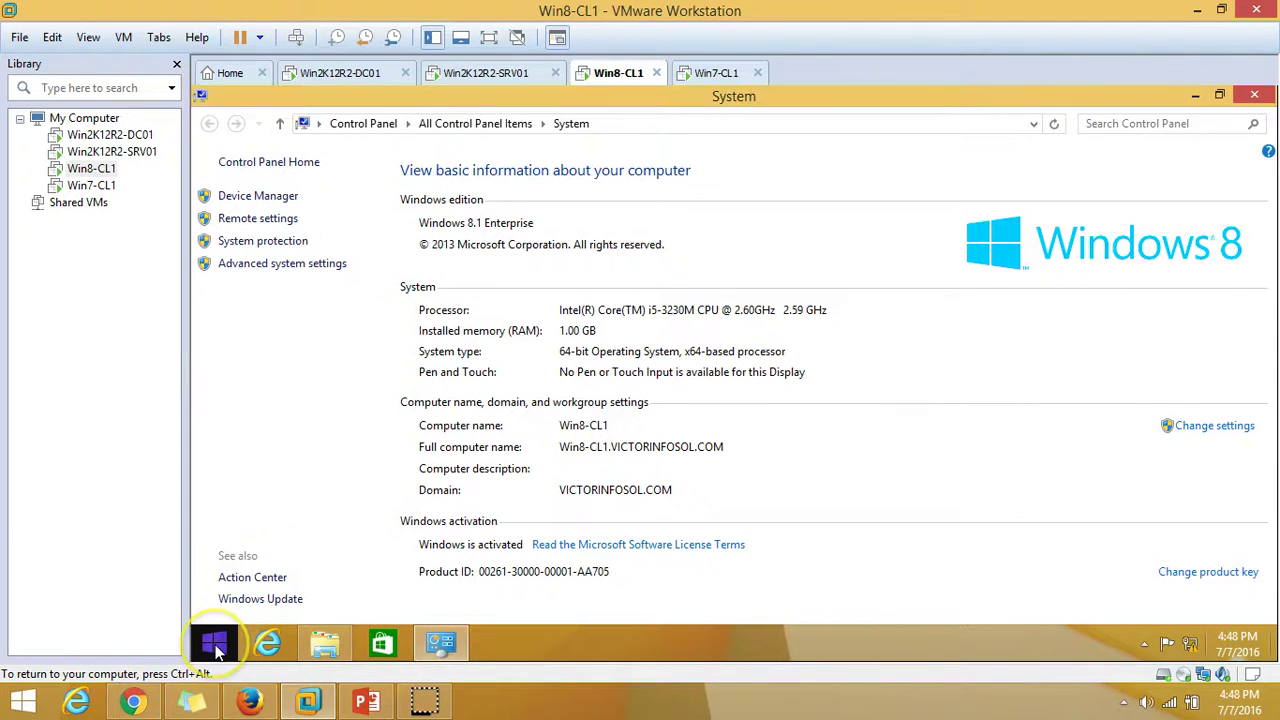
right_click(216, 646)
click(298, 451)
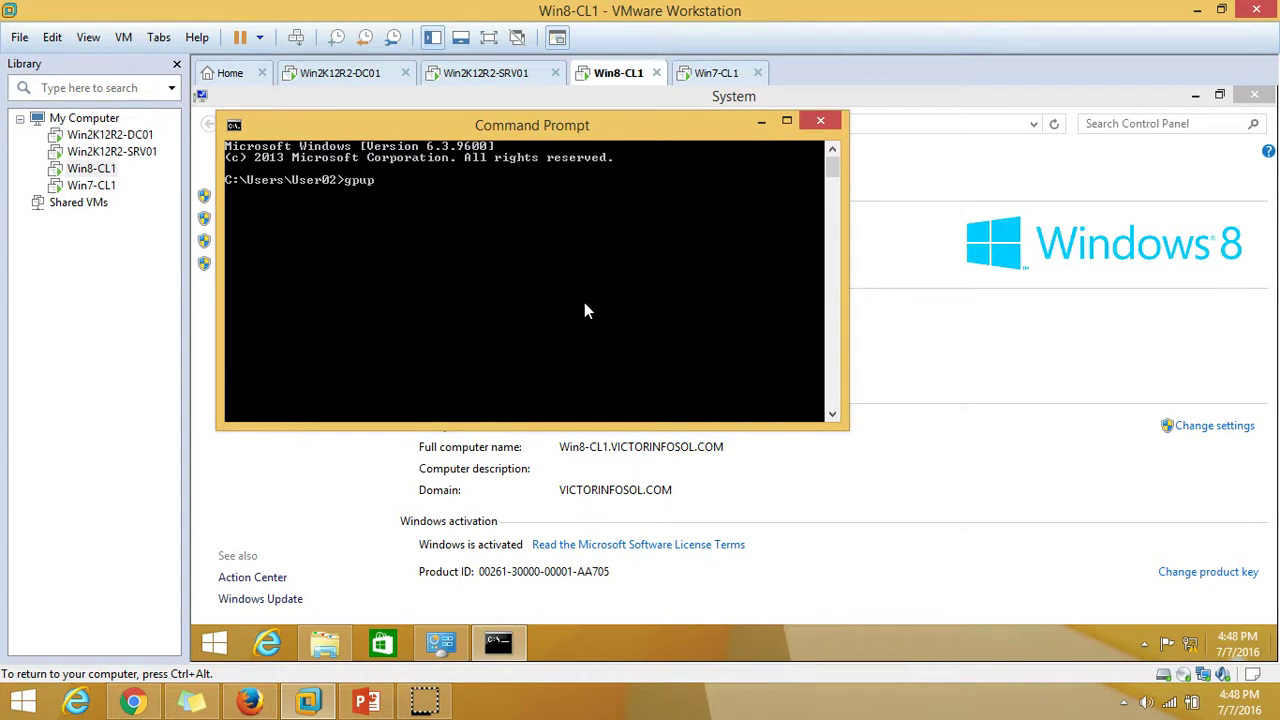
text(gpupdate /force)
key(Return)
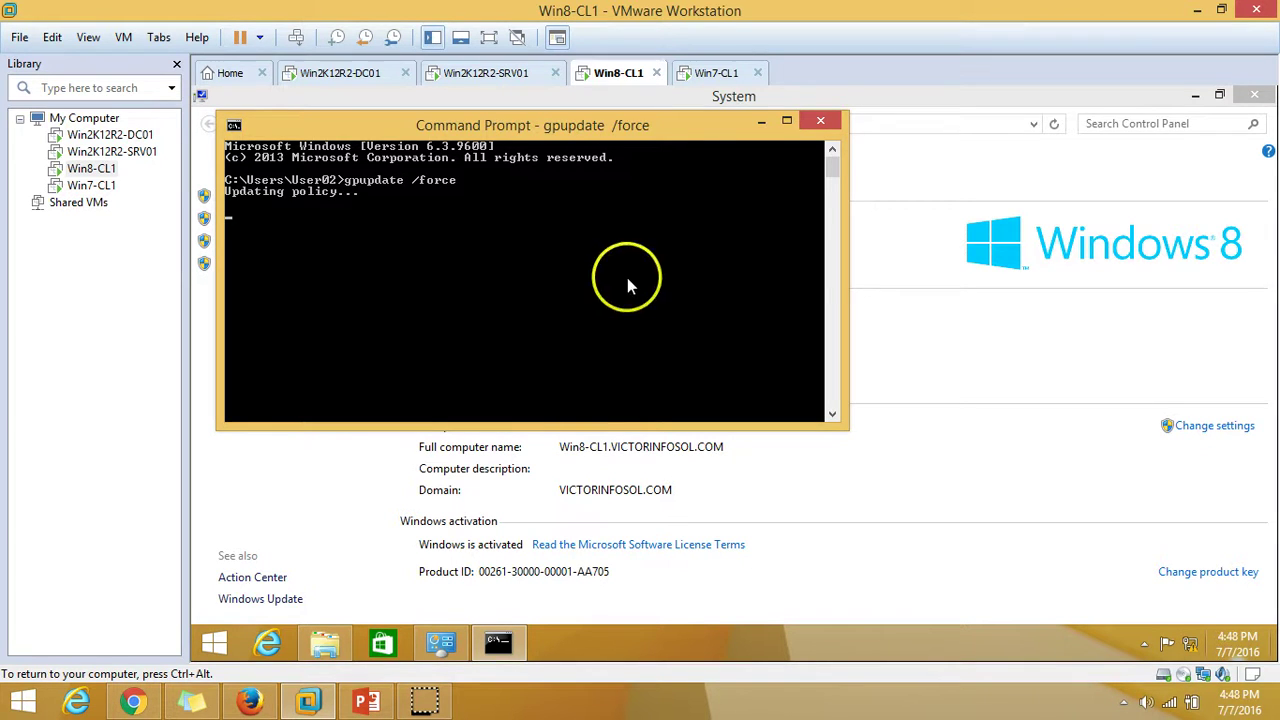
Switch to the Win7-CL1 machine and run gpupdate /force in a command prompt
click(713, 73)
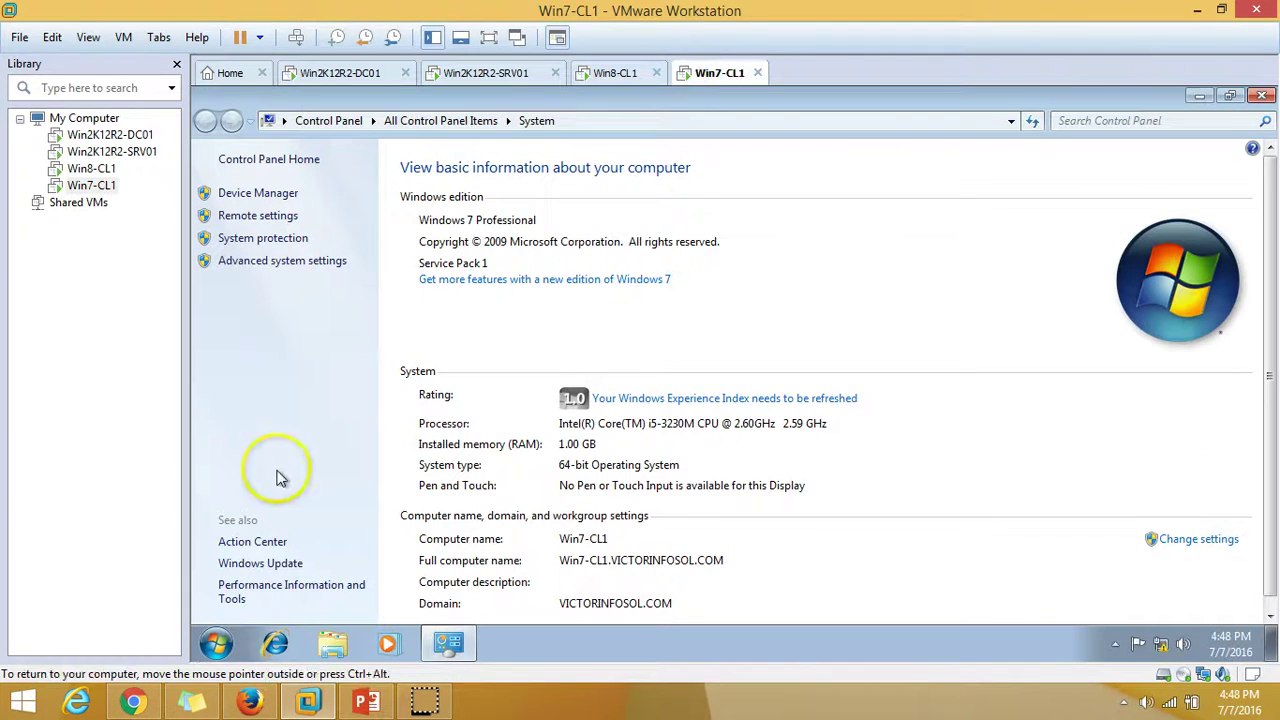
click(215, 643)
click(302, 595)
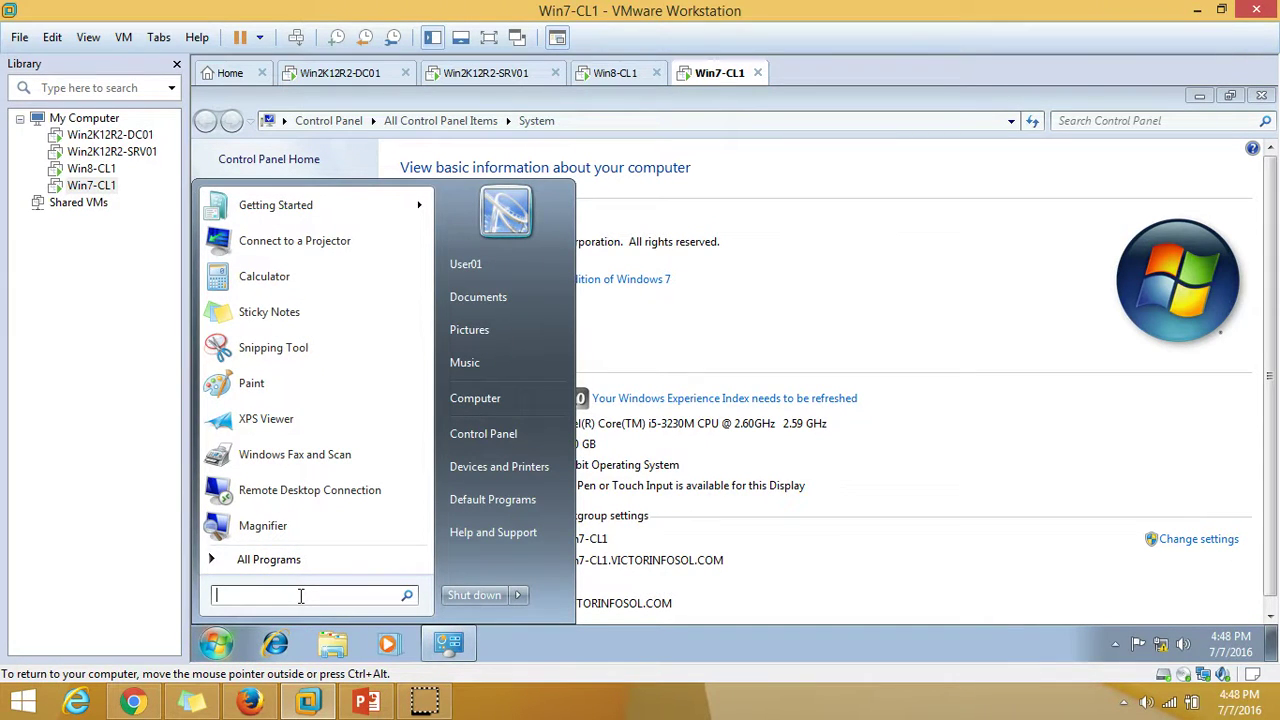
text(cmd)
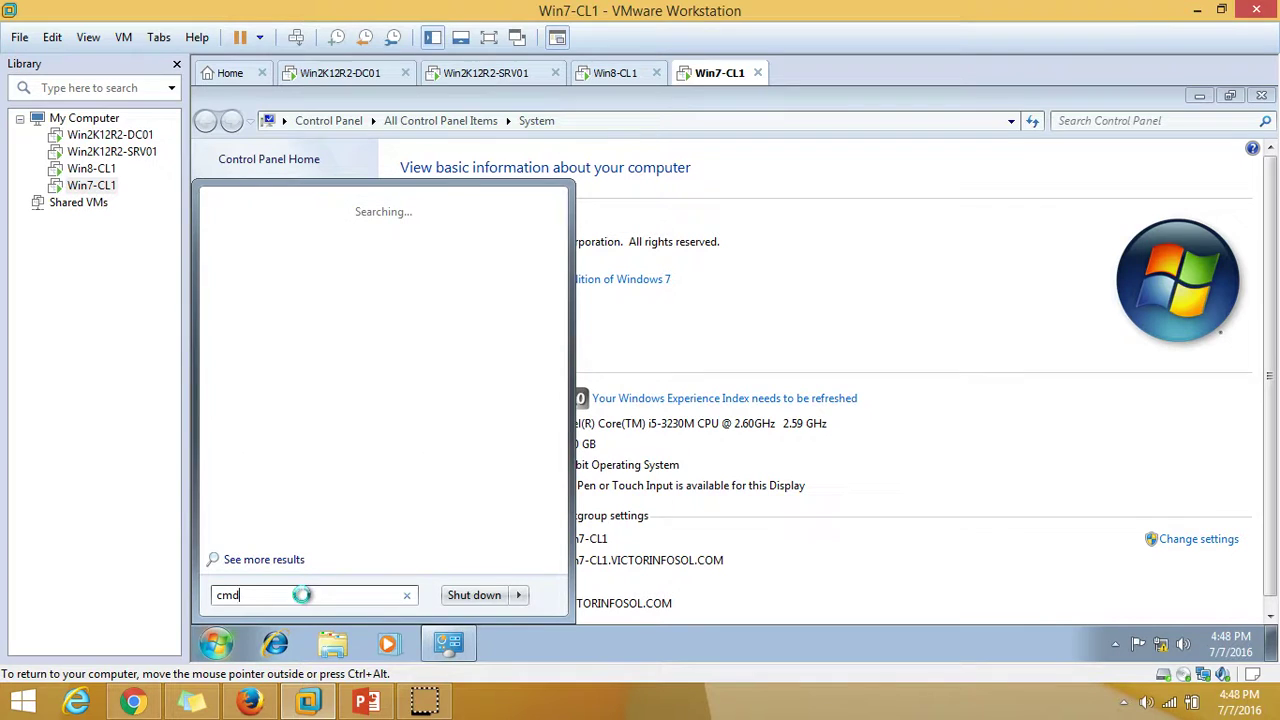
key(Return)
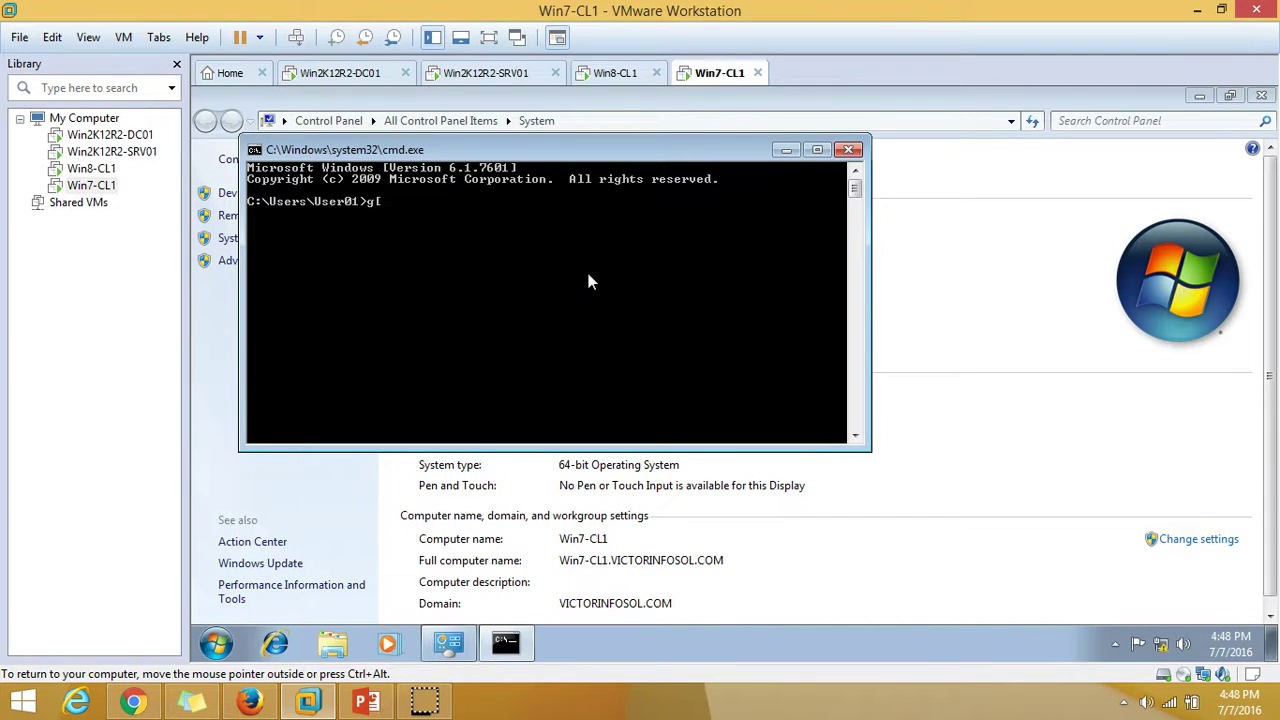
text(gpupdate /force)
key(Return)
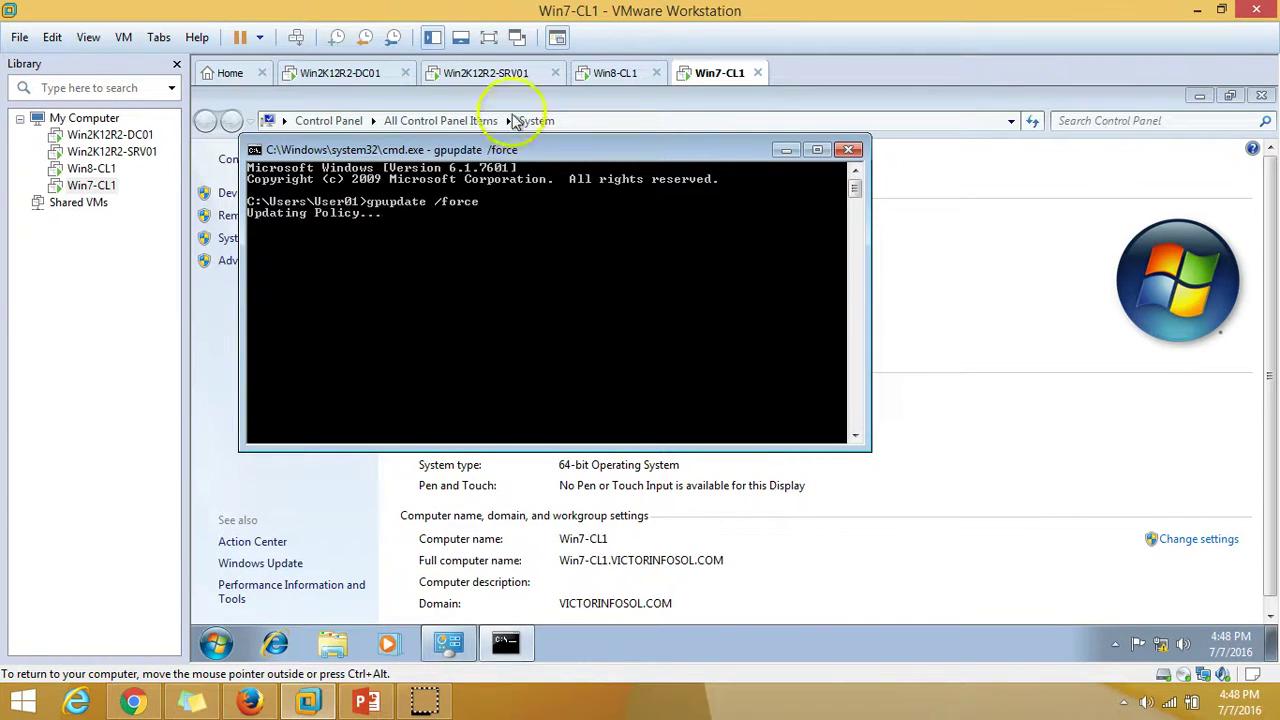
Check the policy update status on Win2K12R2-SRV01, Win8-CL1 and Win7-CL1, and review the WSUS installation outline in the PowerPoint slide show
click(490, 72)
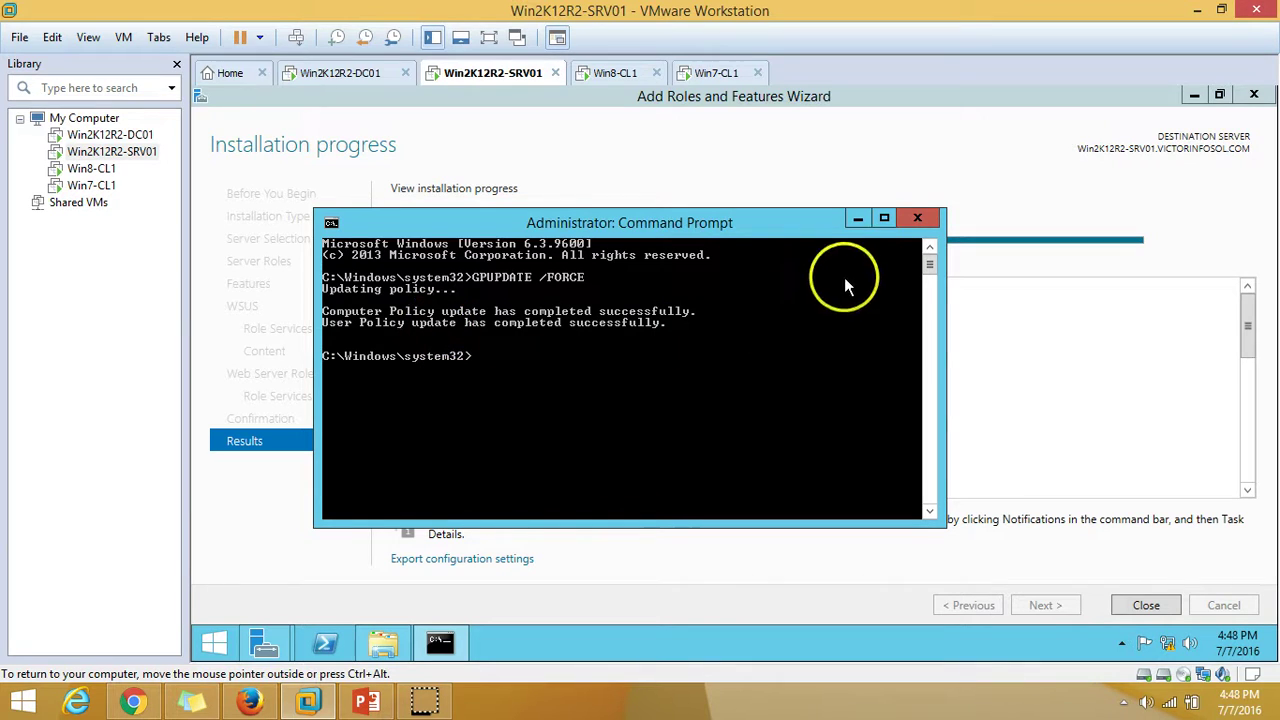
click(612, 73)
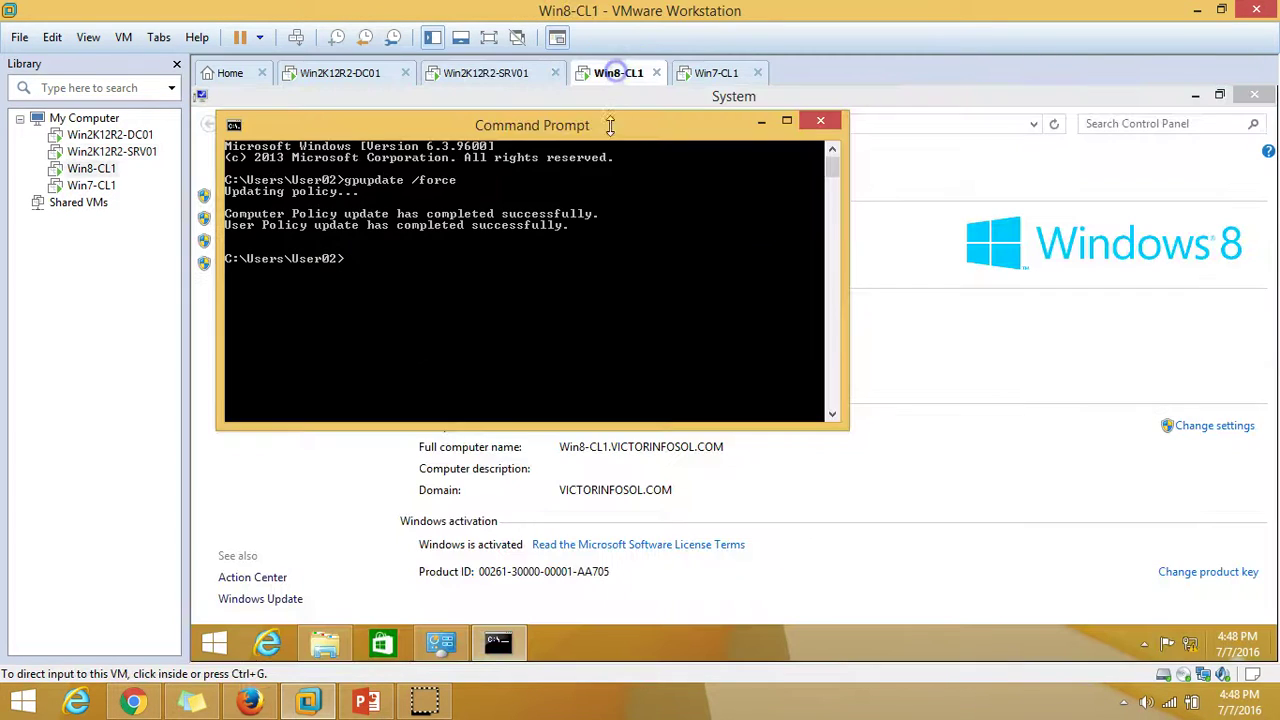
click(716, 73)
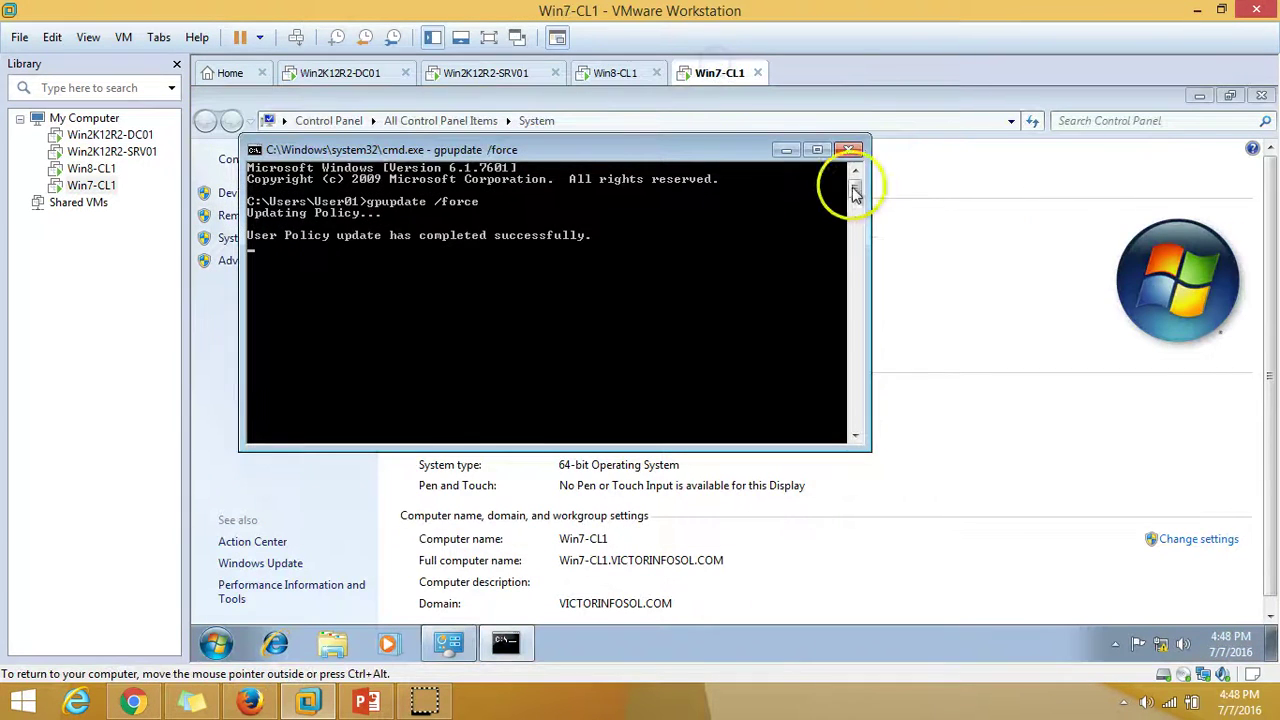
click(615, 76)
click(500, 74)
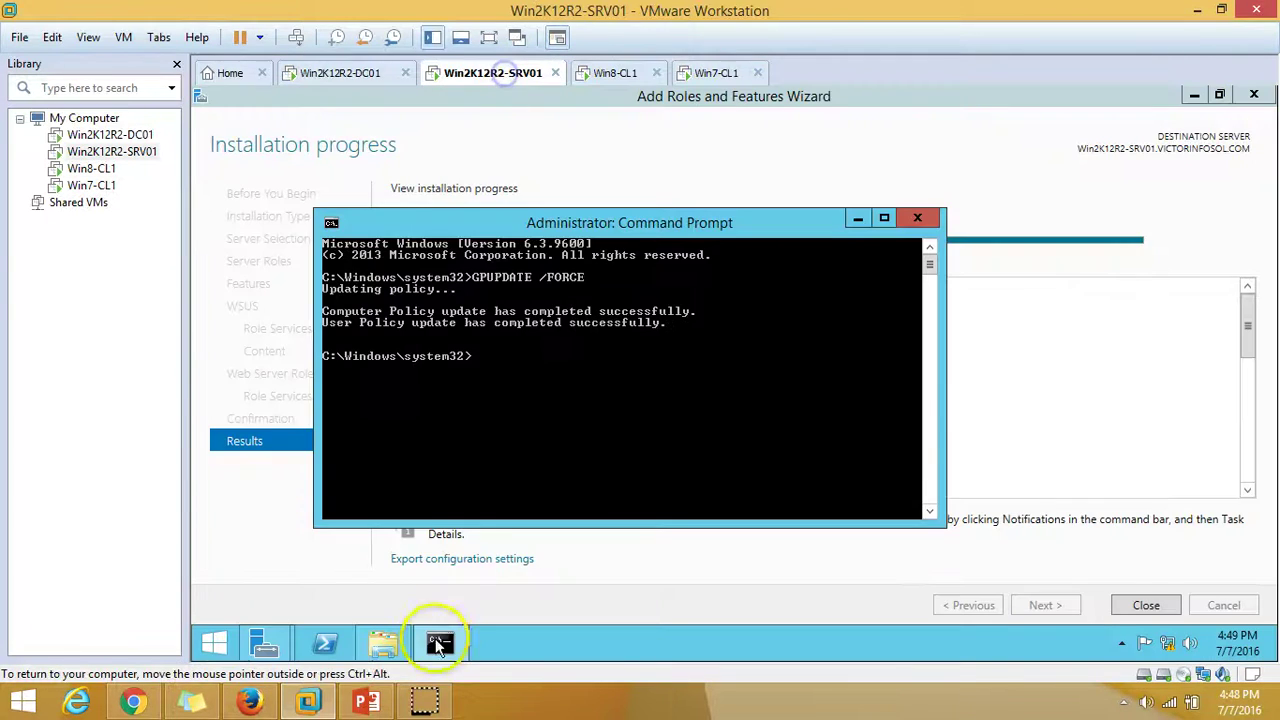
click(367, 703)
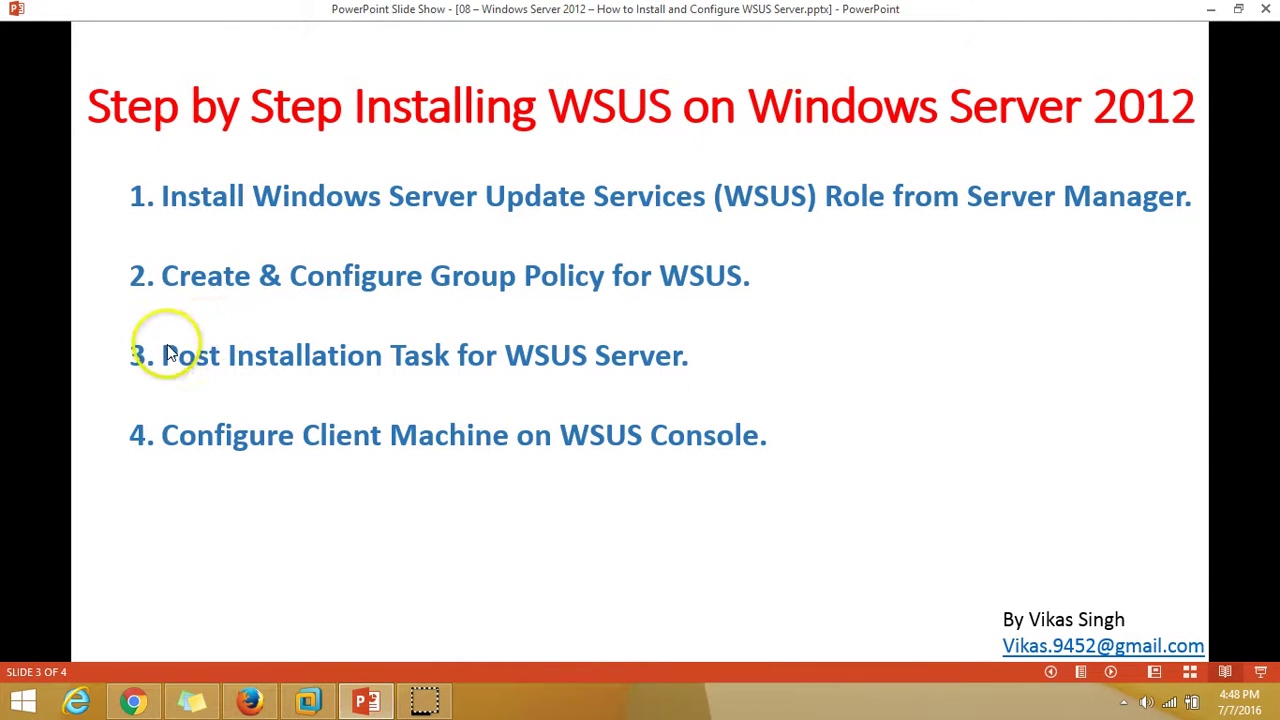
click(367, 703)
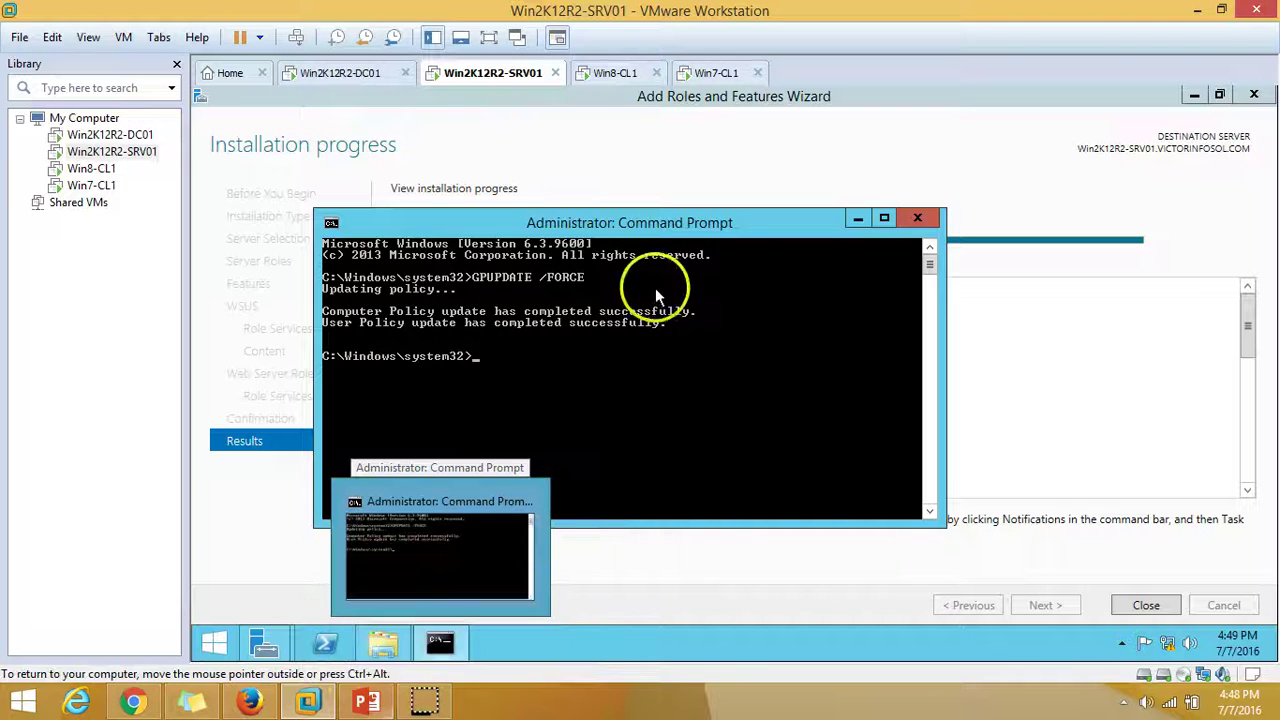
Close the command prompt on Win2K12R2-SRV01, launch the WSUS post-installation tasks and close the Add Roles and Features Wizard
click(918, 219)
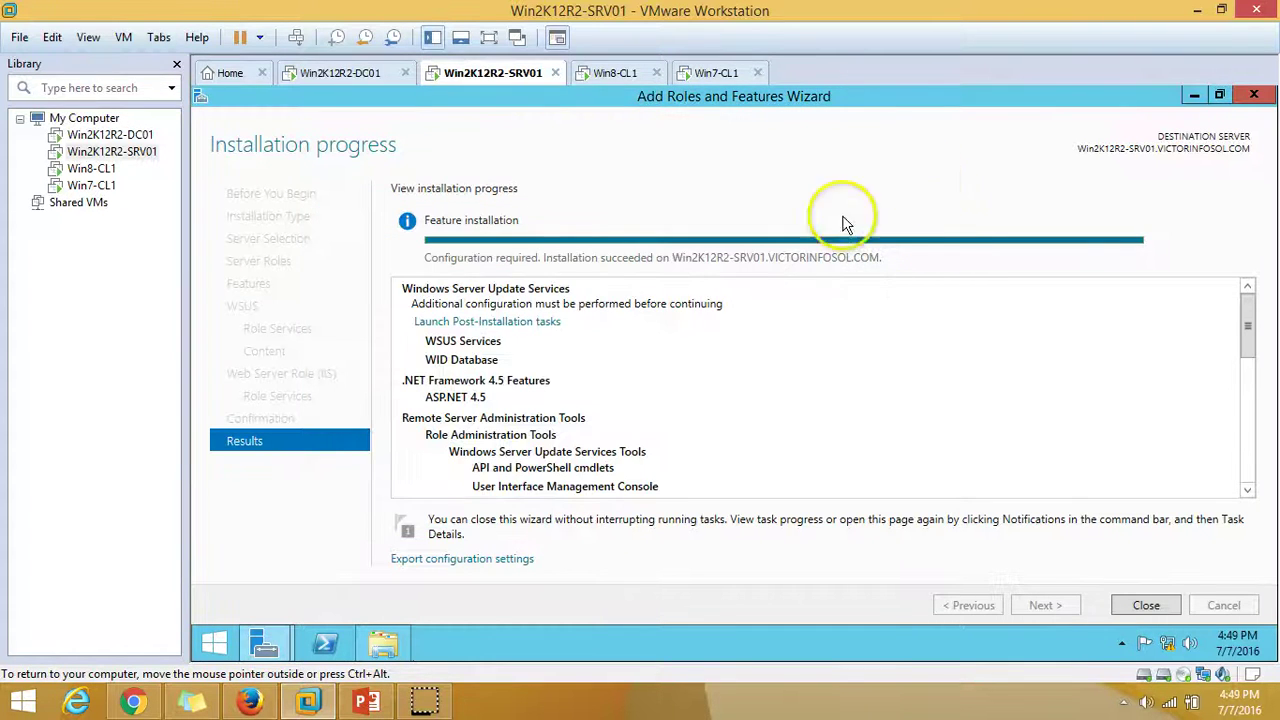
click(457, 322)
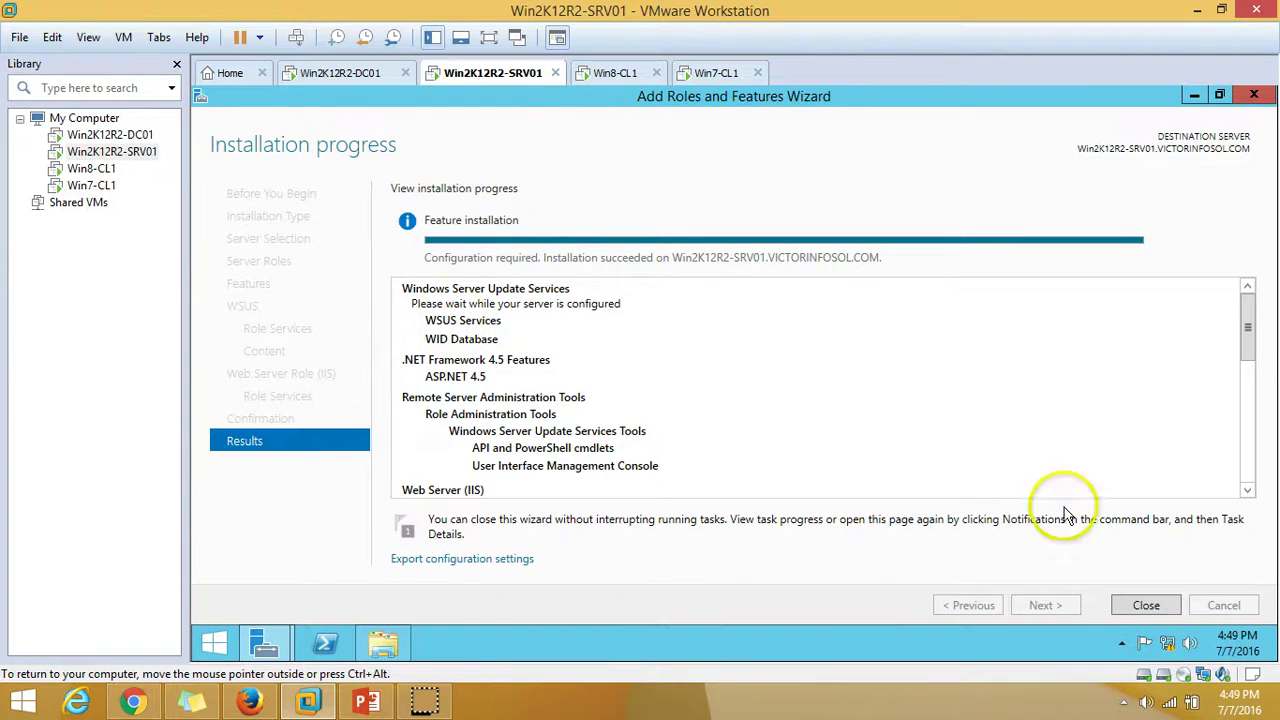
click(1146, 605)
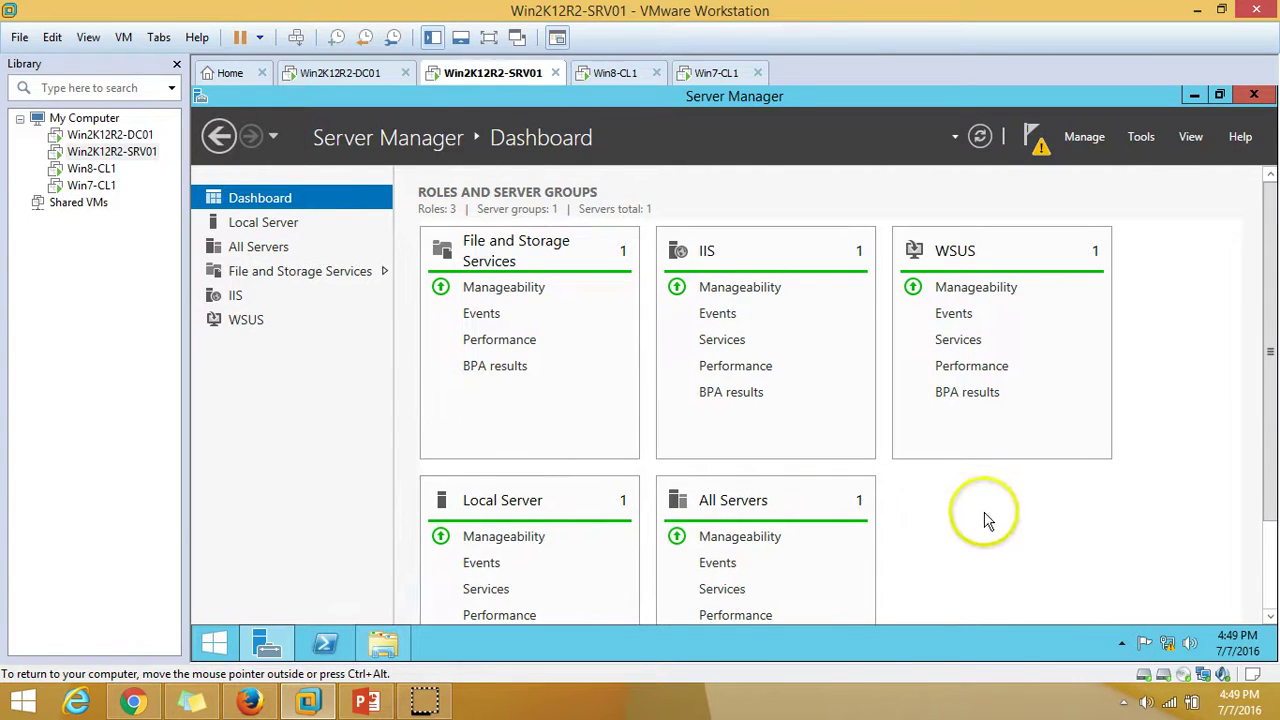
Check the post-deployment configuration status of WSUS in the Server Manager notifications
click(1194, 95)
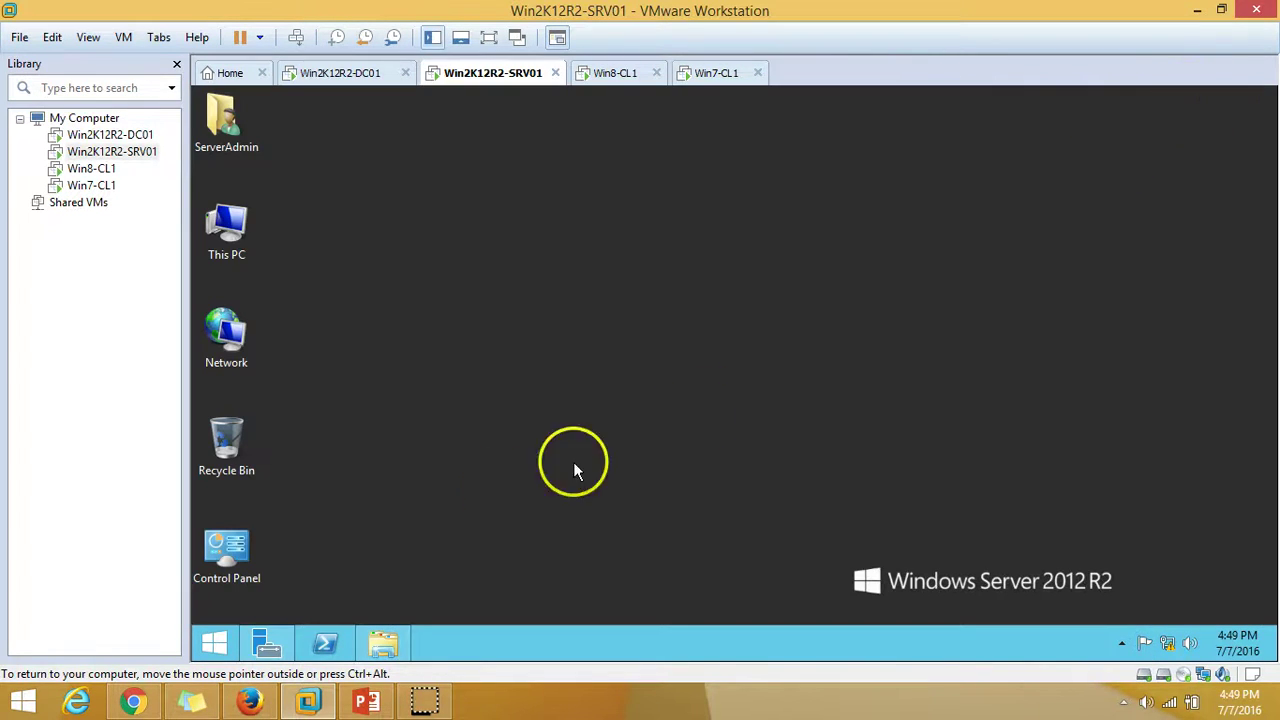
click(267, 643)
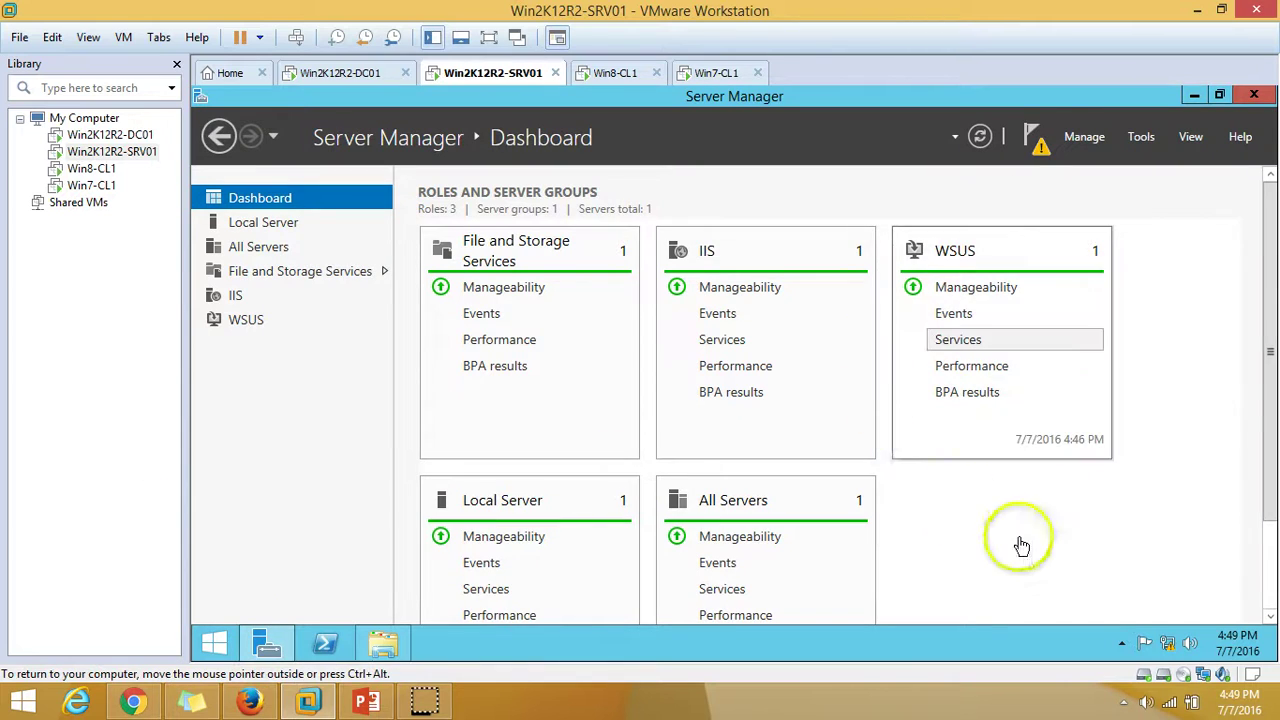
click(1036, 134)
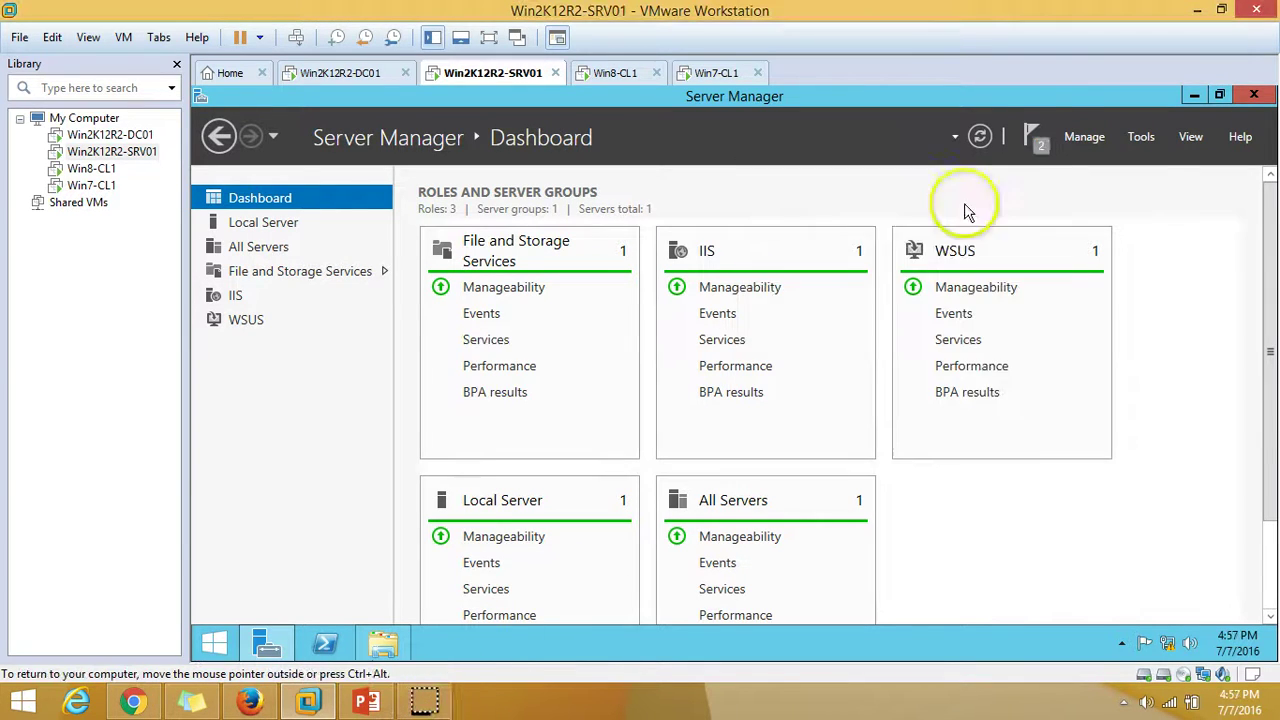
click(1034, 136)
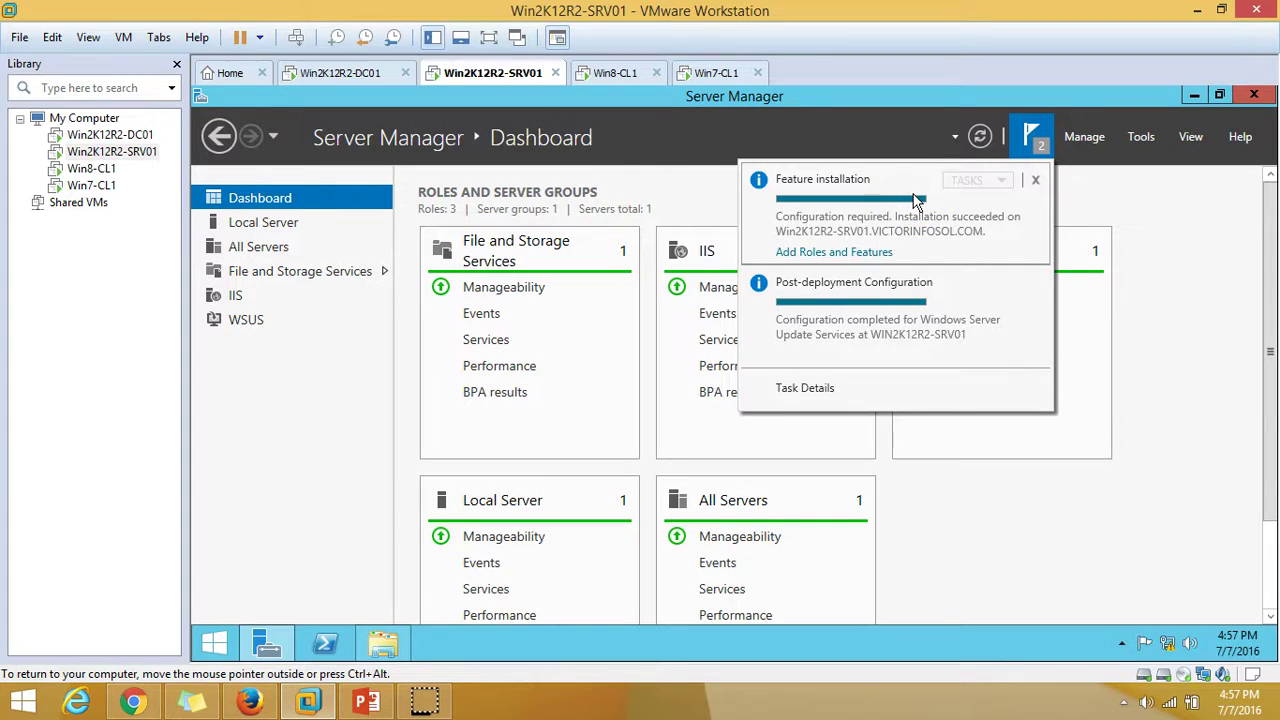
Open Windows Server Update Services from Server Manager's tools and minimize Server Manager to reveal the configuration wizard
click(1145, 140)
click(1145, 138)
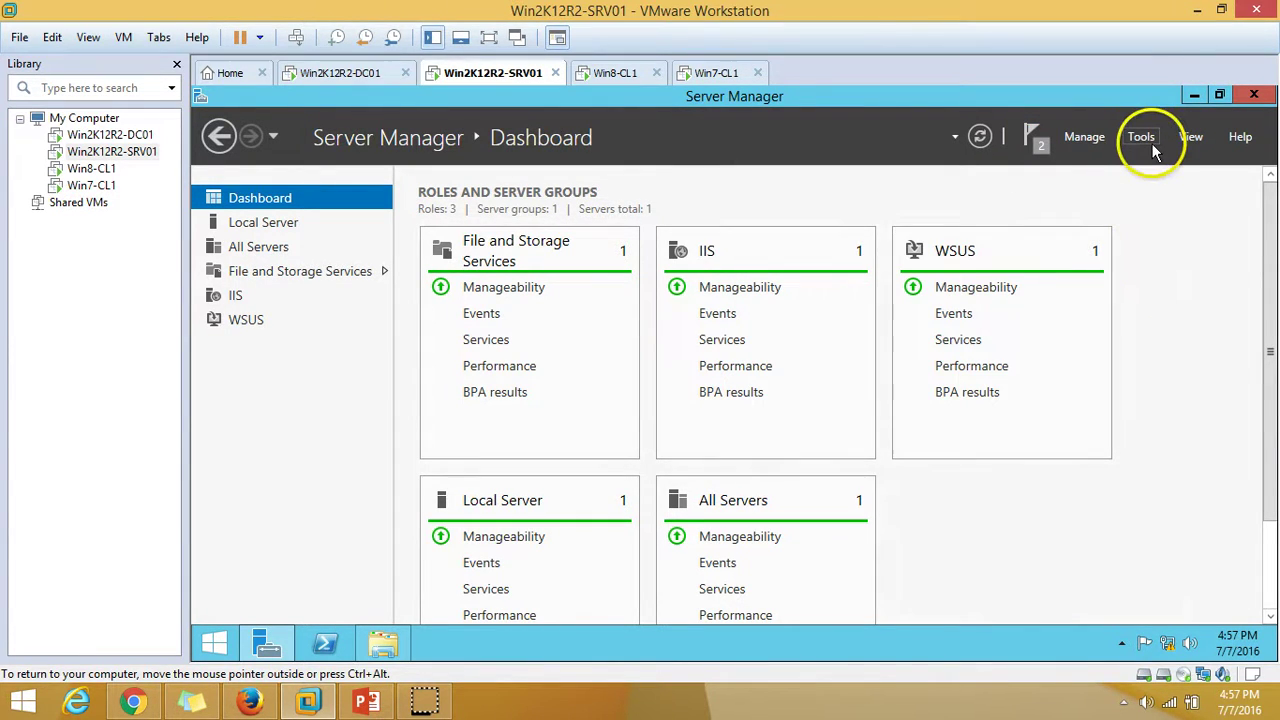
click(1157, 363)
click(1140, 150)
click(1145, 140)
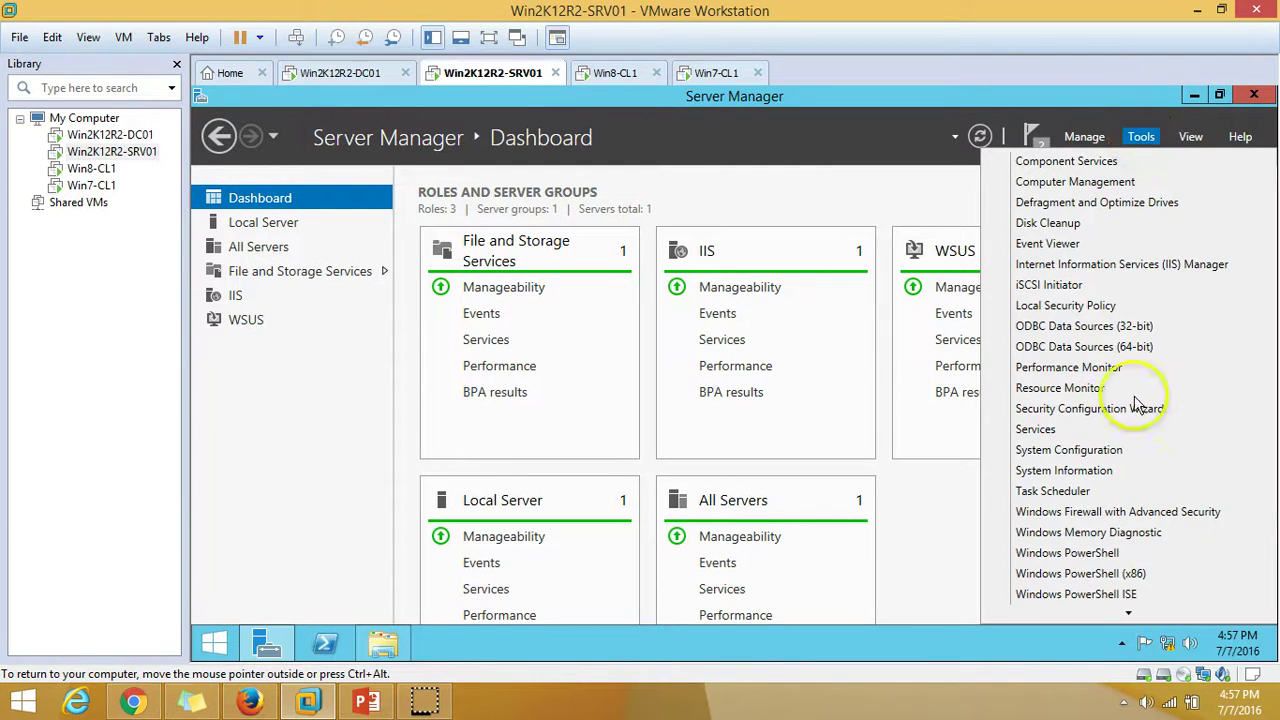
scroll(1133, 313, down, 2)
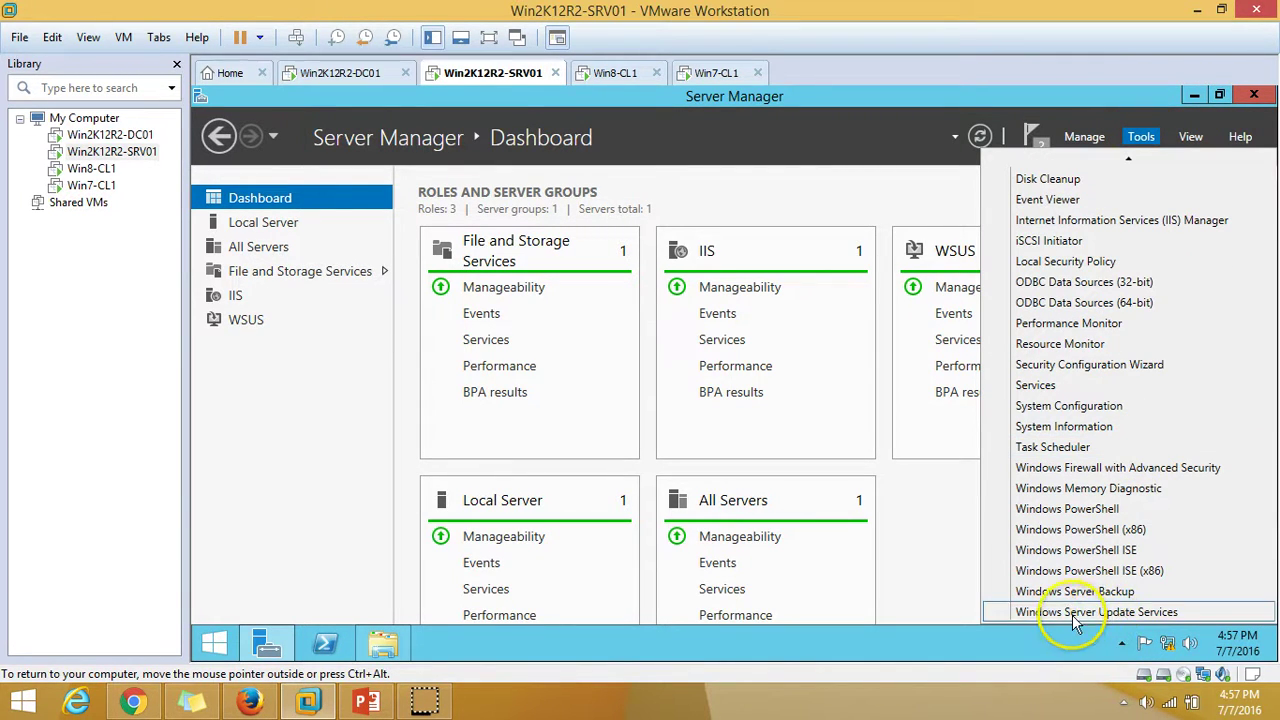
click(1138, 613)
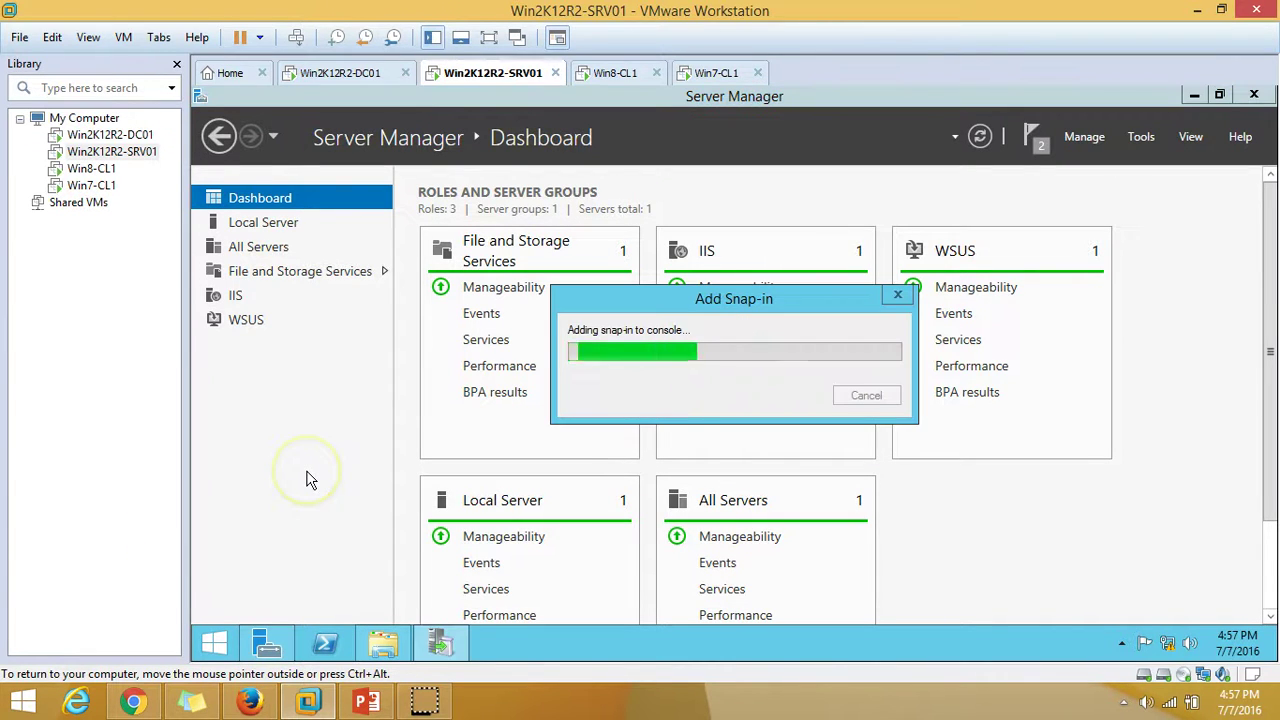
click(440, 645)
click(1193, 95)
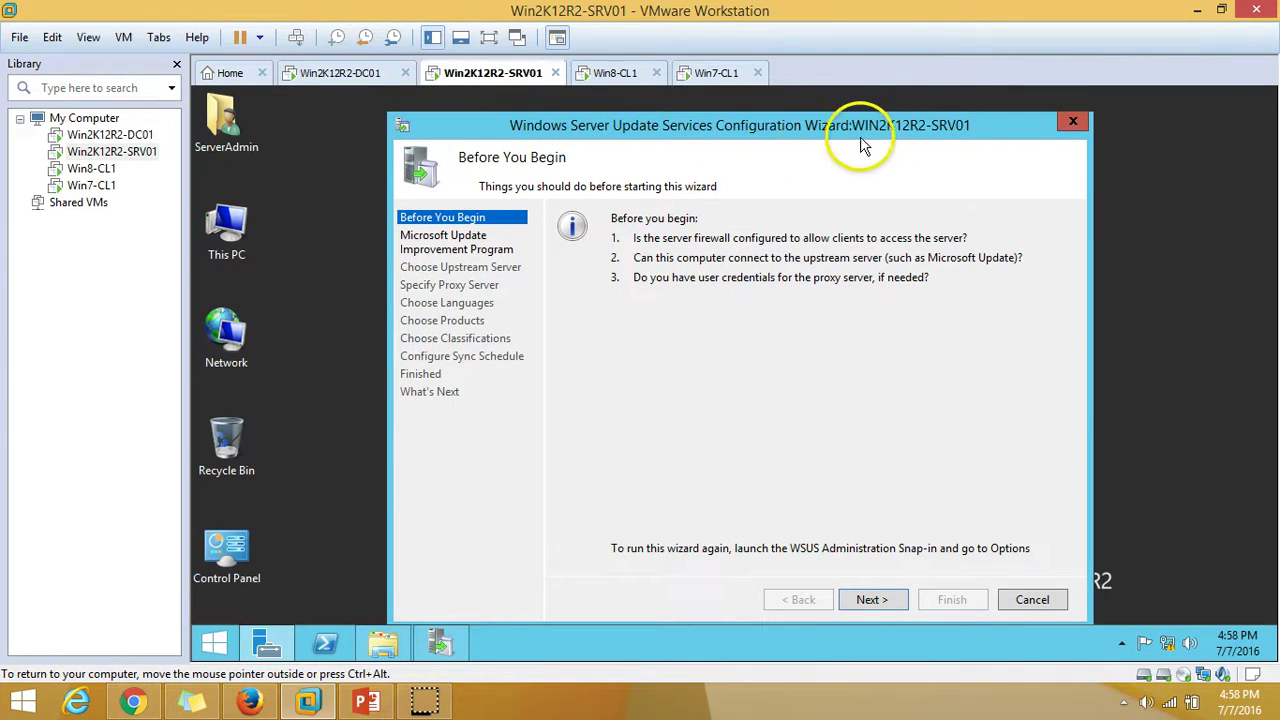
Proceed past the wizard's introduction and continue with joining the Microsoft Update Improvement Program selected
click(872, 600)
click(663, 516)
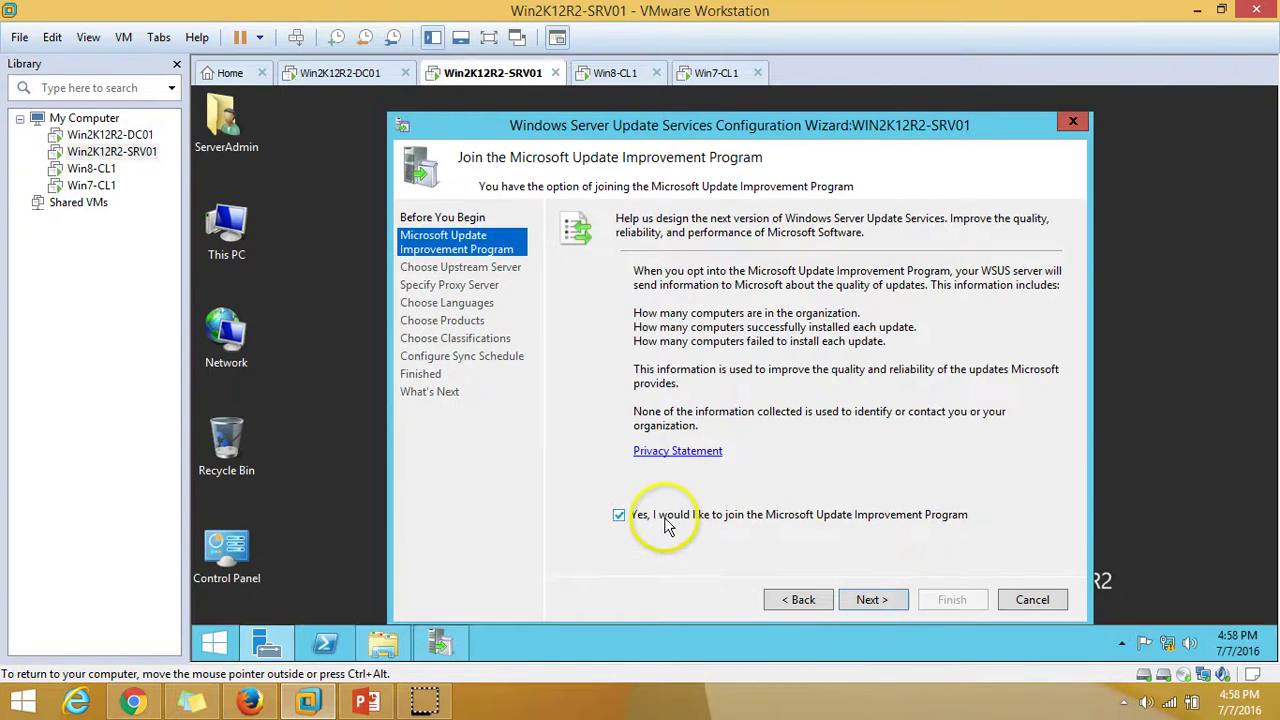
click(872, 600)
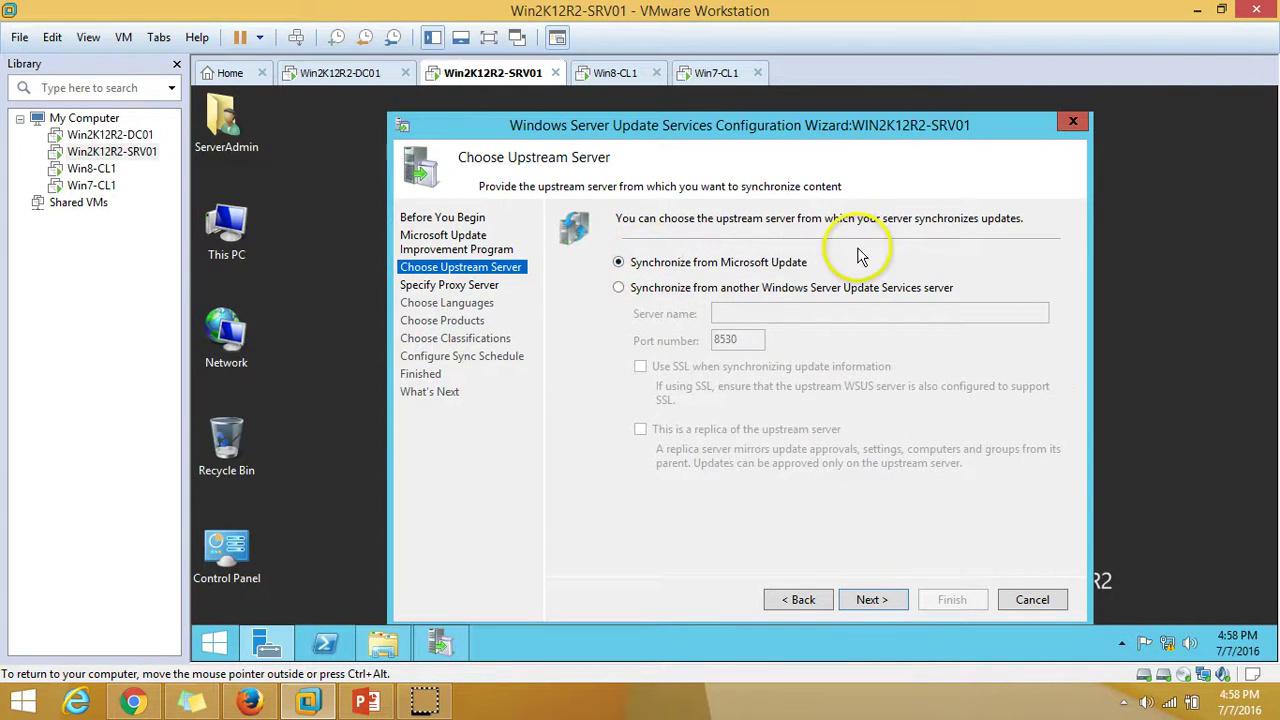
Set the upstream server option to Synchronize from Microsoft Update and continue without using a proxy server
click(618, 288)
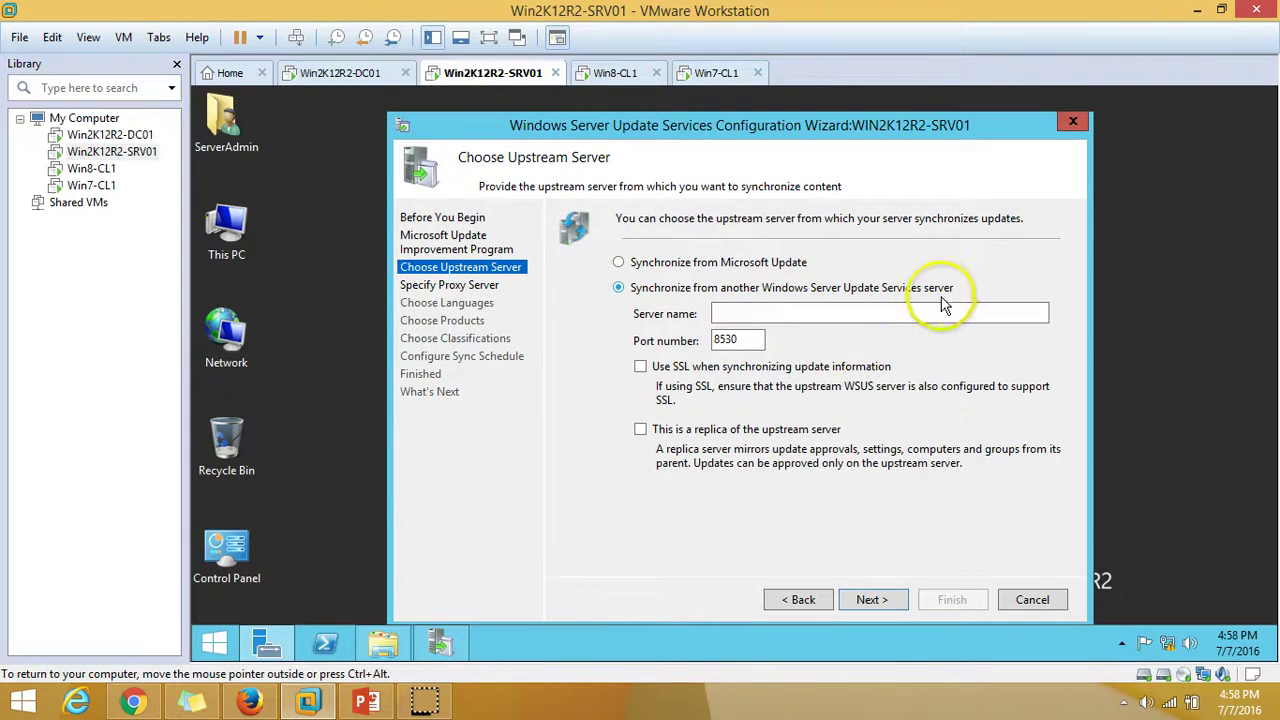
click(737, 266)
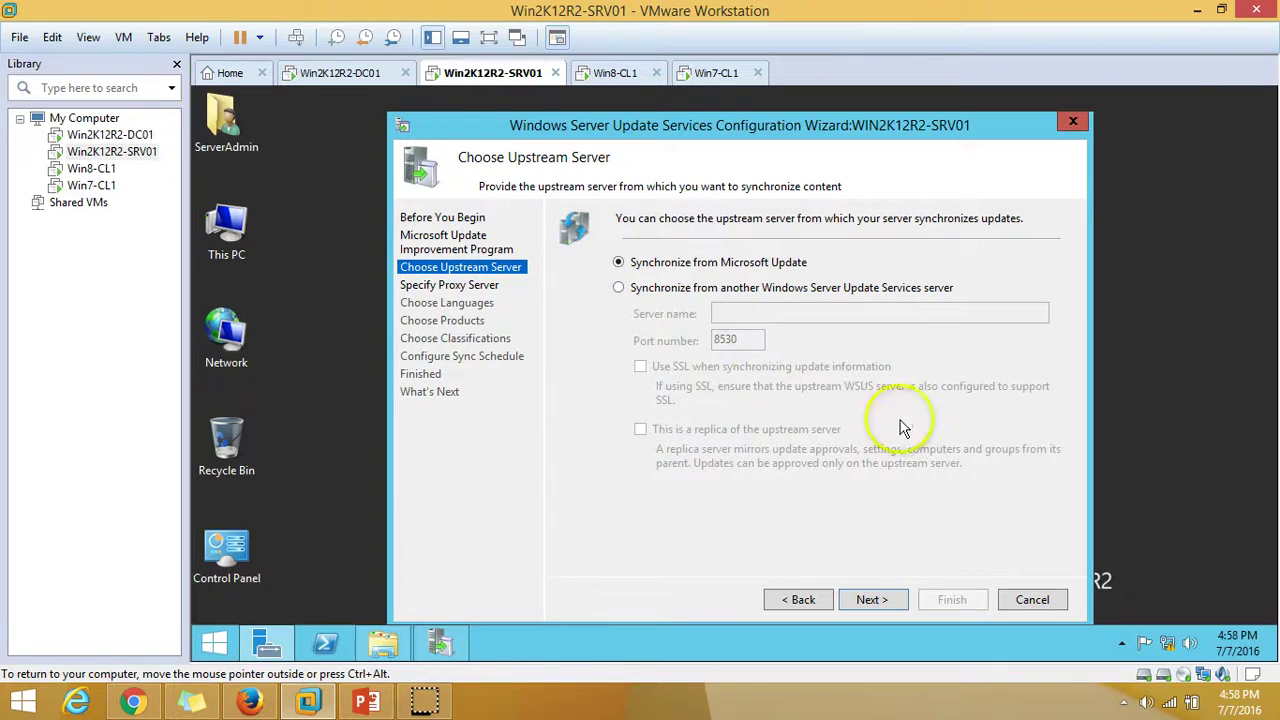
click(768, 287)
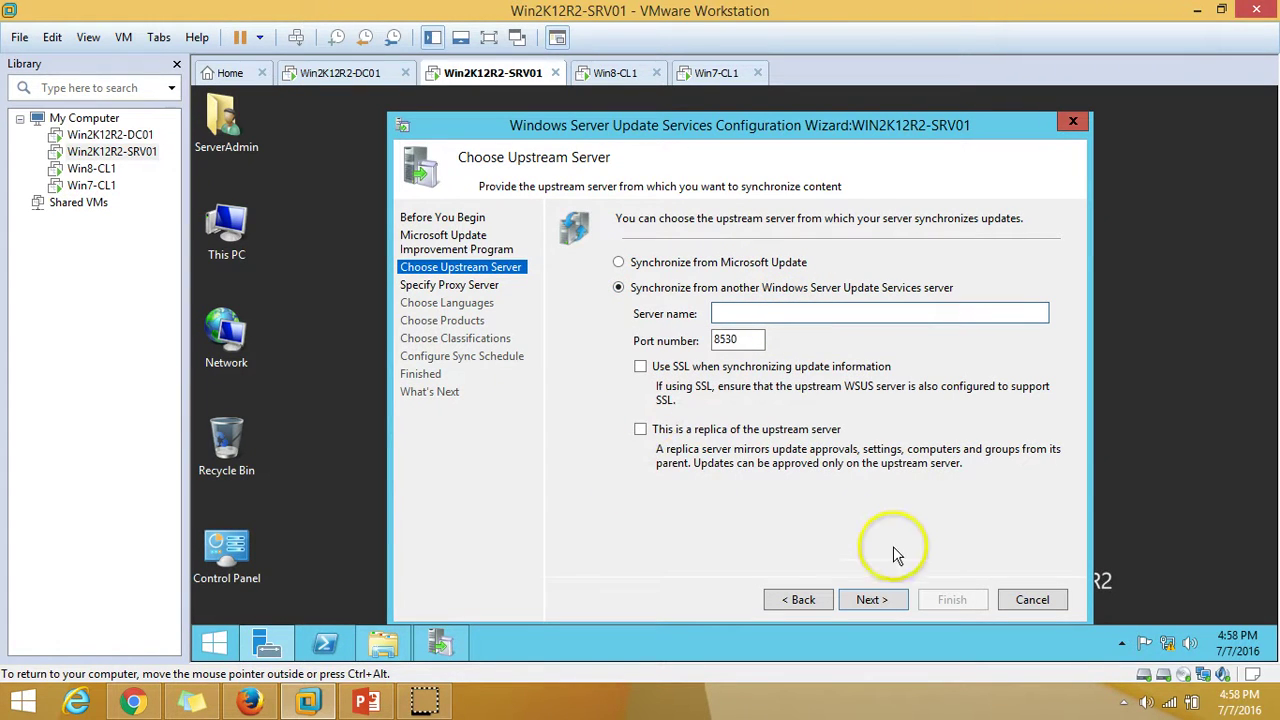
click(725, 262)
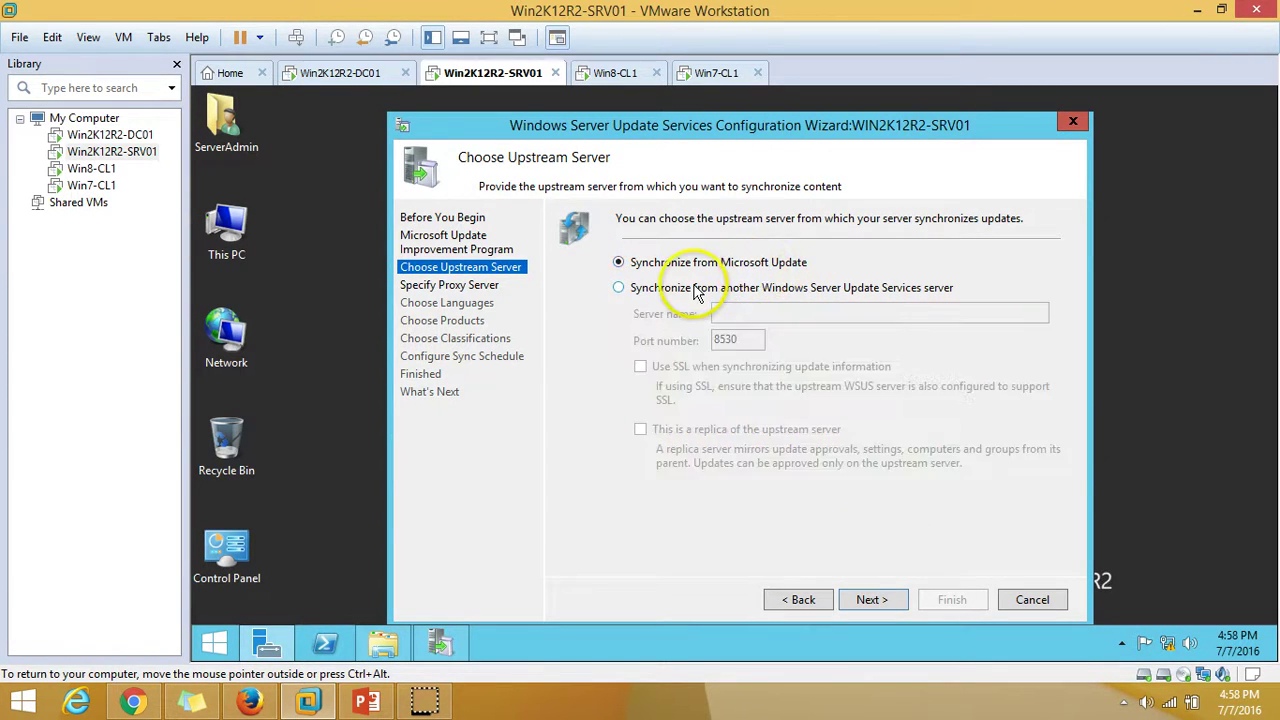
click(866, 599)
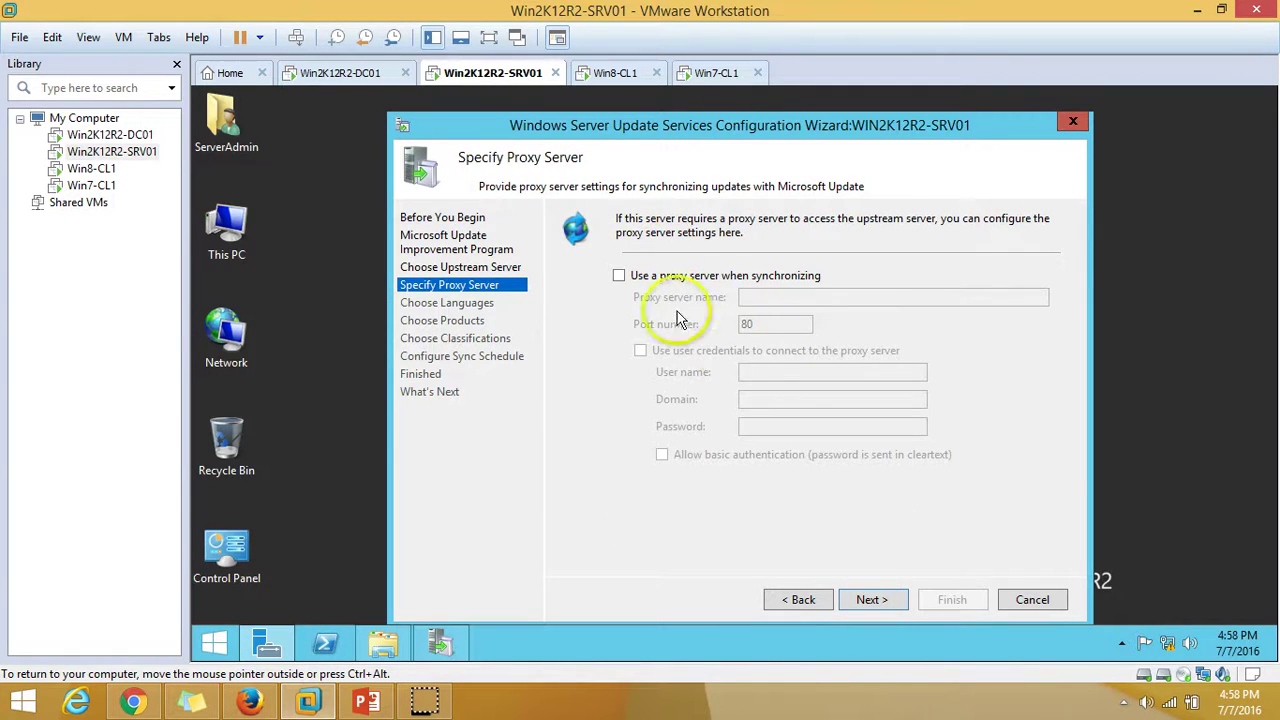
click(884, 601)
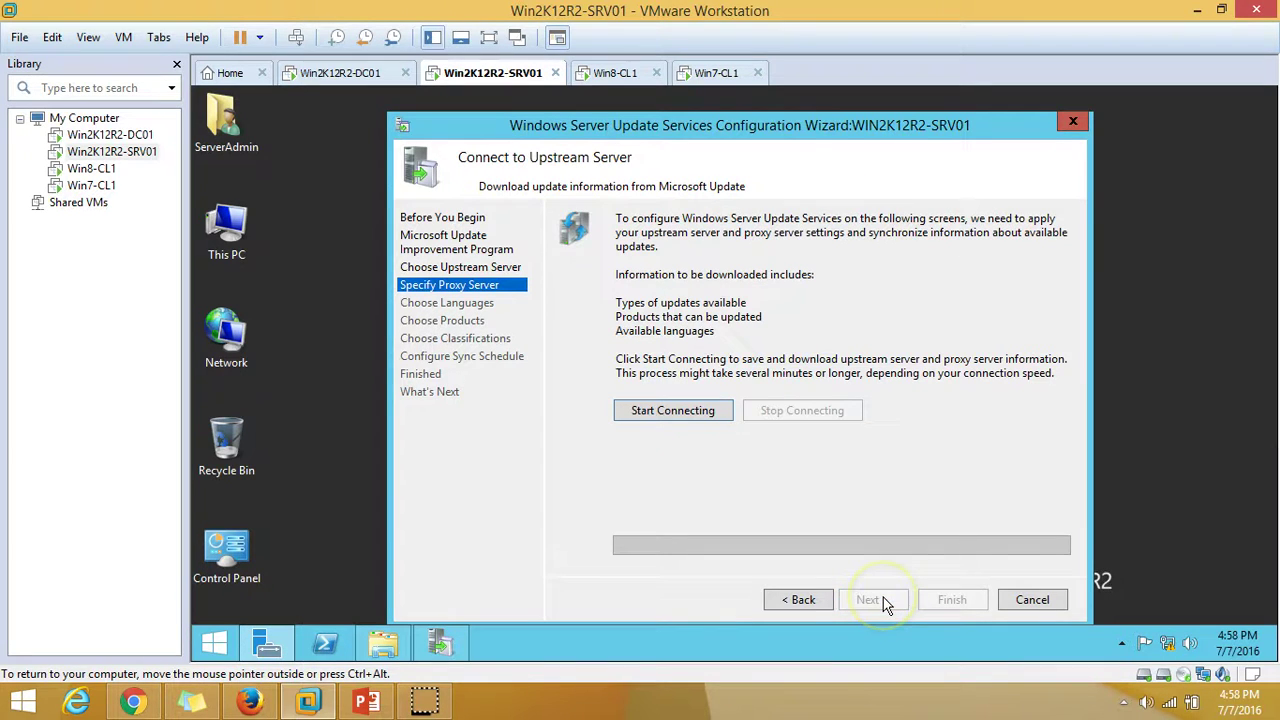
Connect to Microsoft Update to download the update information, and continue to product selection with English as the only update language
click(684, 424)
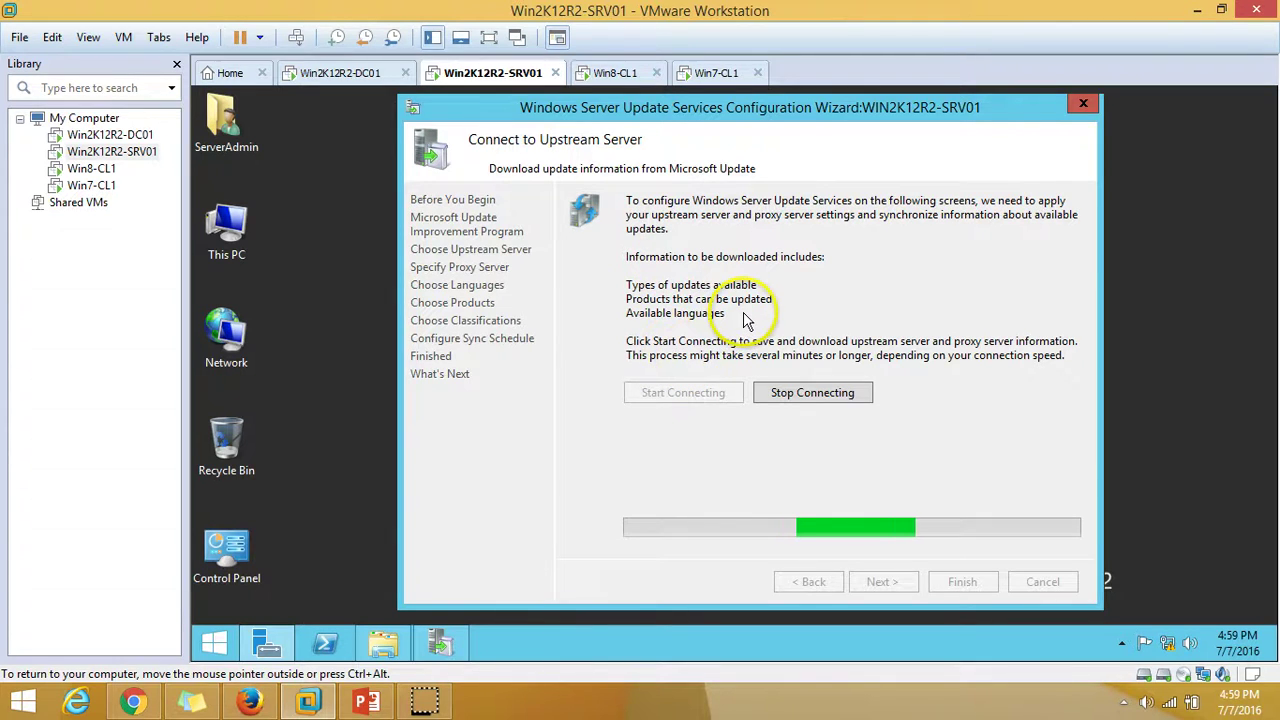
click(424, 703)
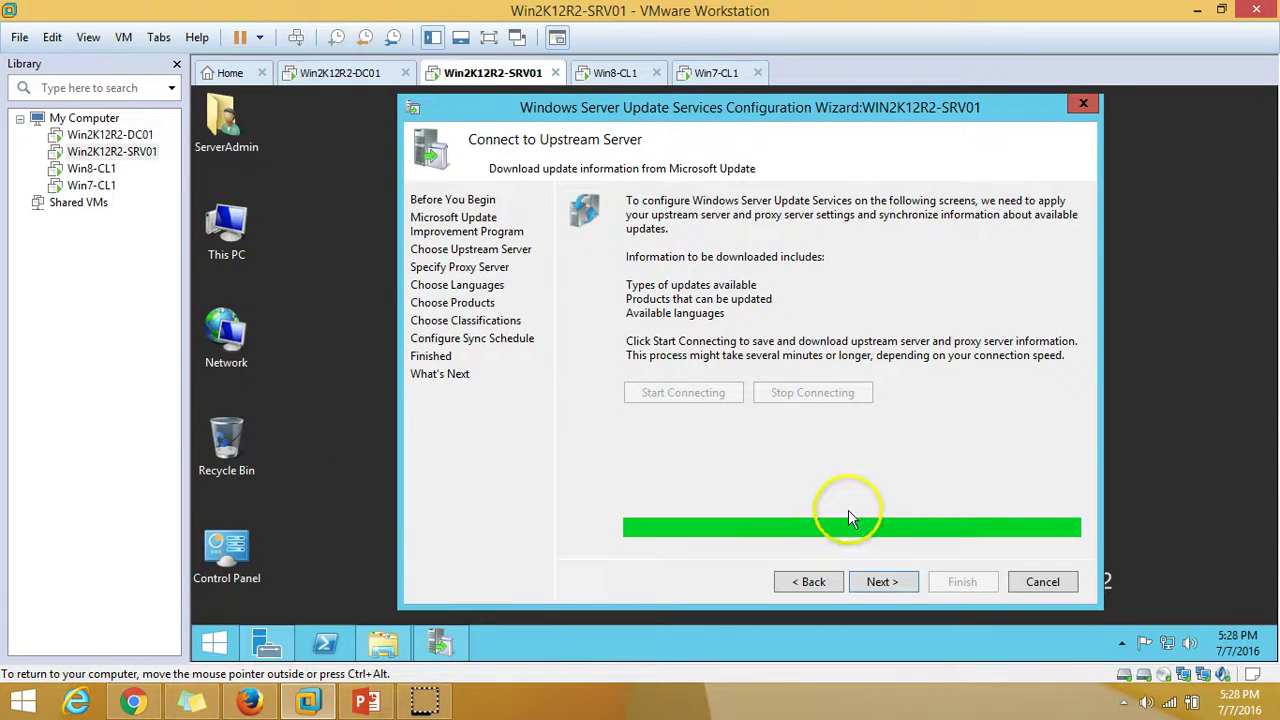
click(892, 568)
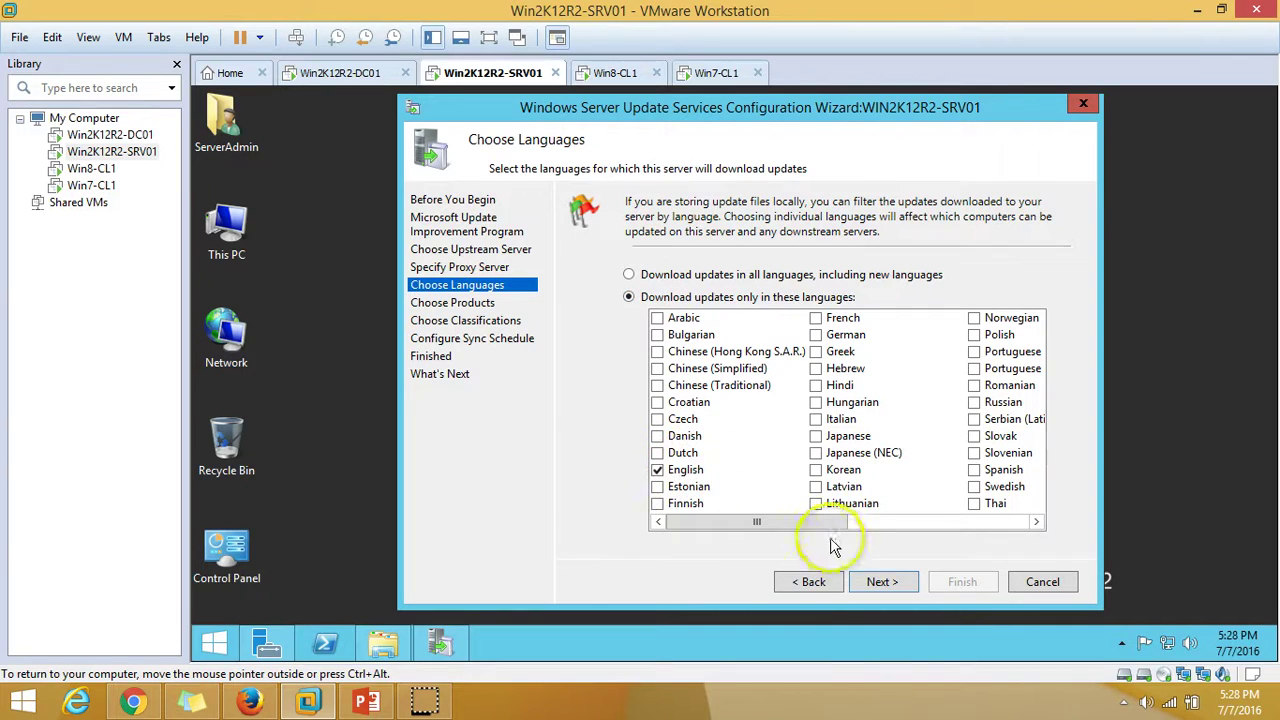
click(884, 584)
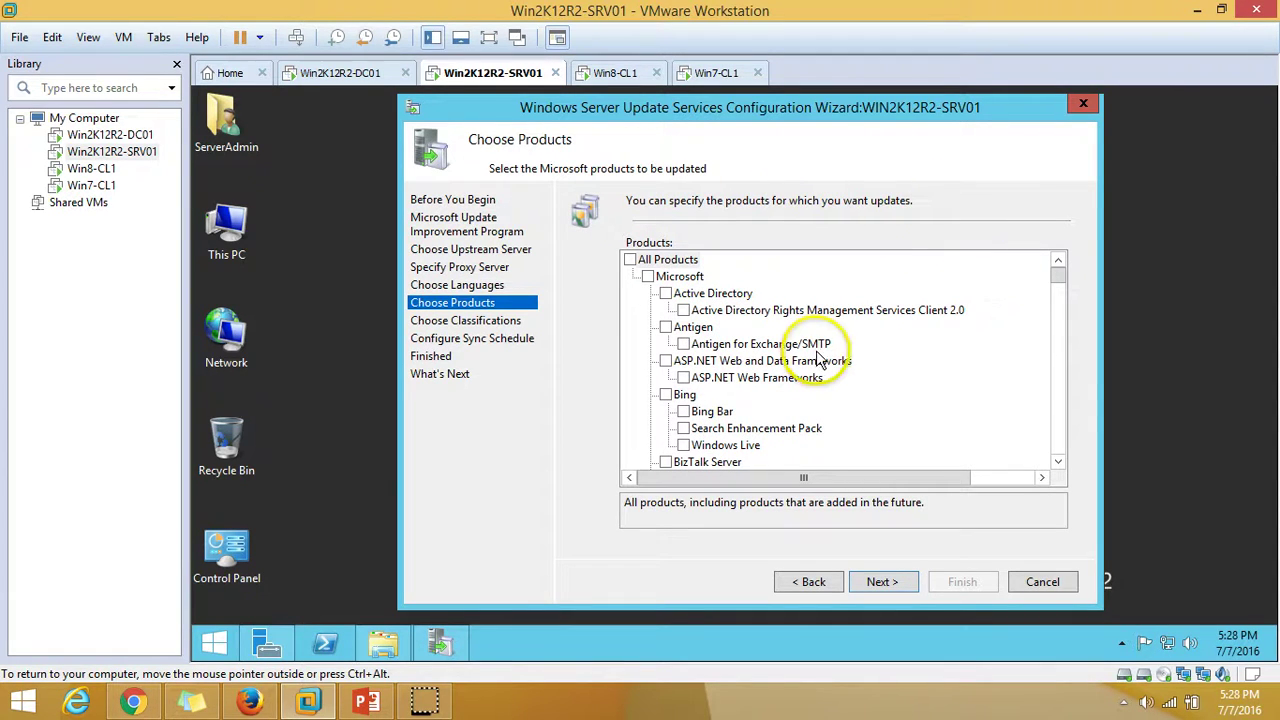
Clear the Windows and Office product groups, and select only Office 2013 and Office 2016 within Office
drag(1058, 277, 1057, 423)
scroll(846, 400, down, 4)
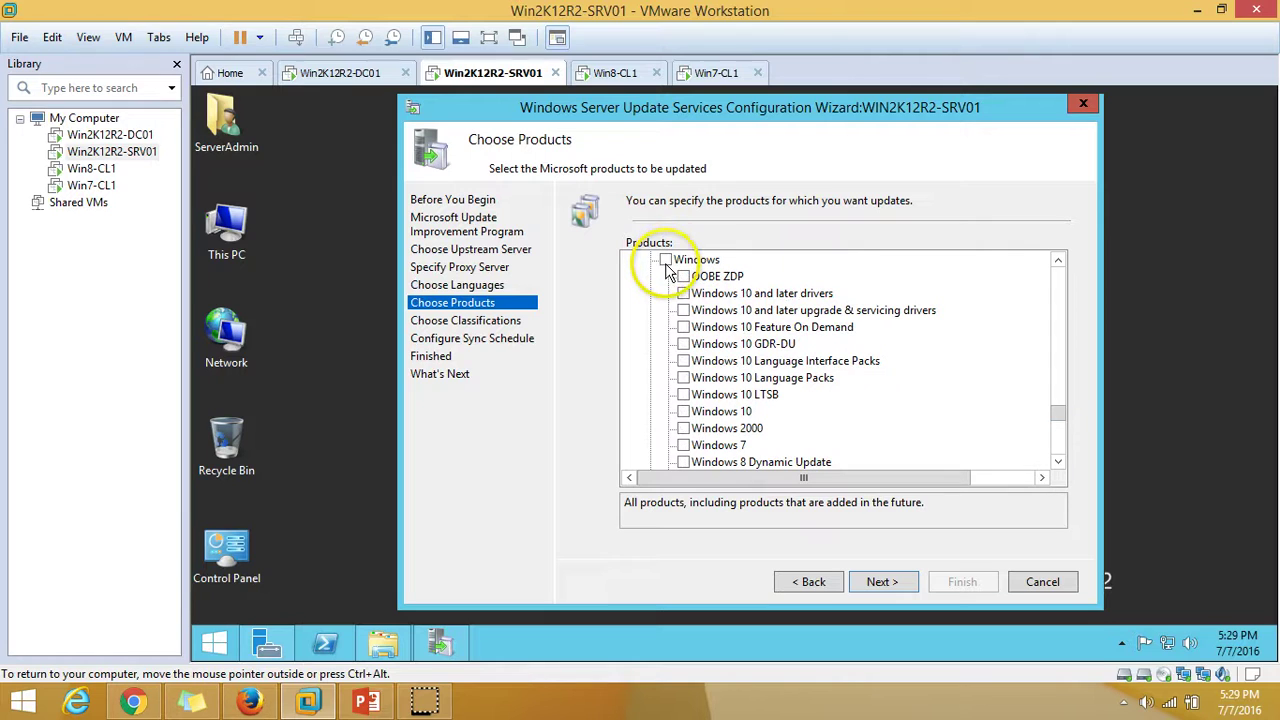
scroll(809, 400, up, 10)
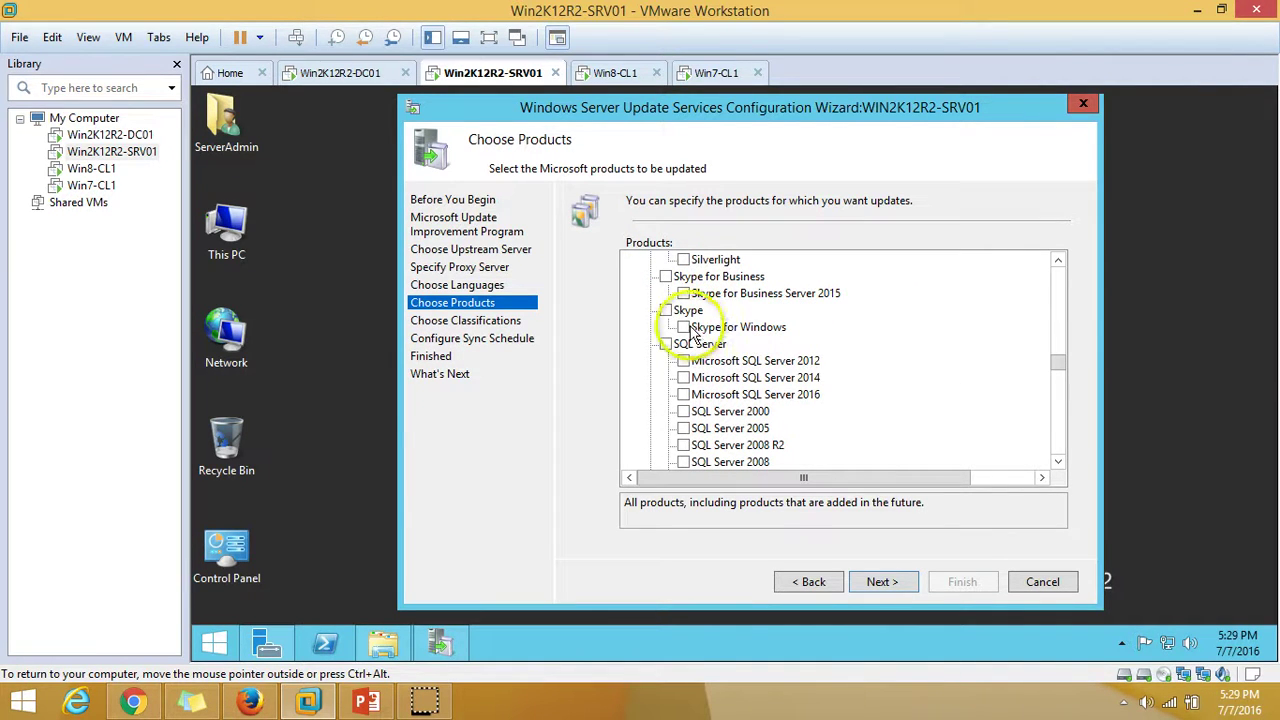
click(667, 311)
scroll(823, 370, up, 4)
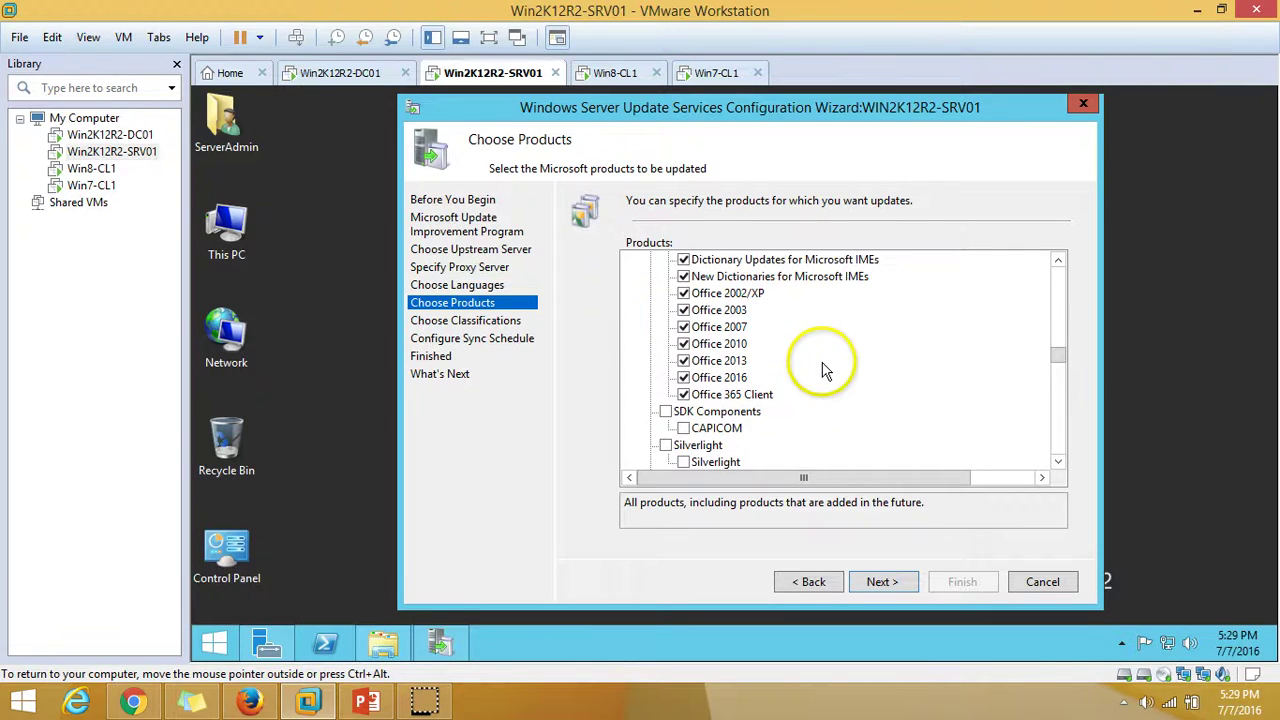
scroll(820, 370, up, 2)
click(666, 337)
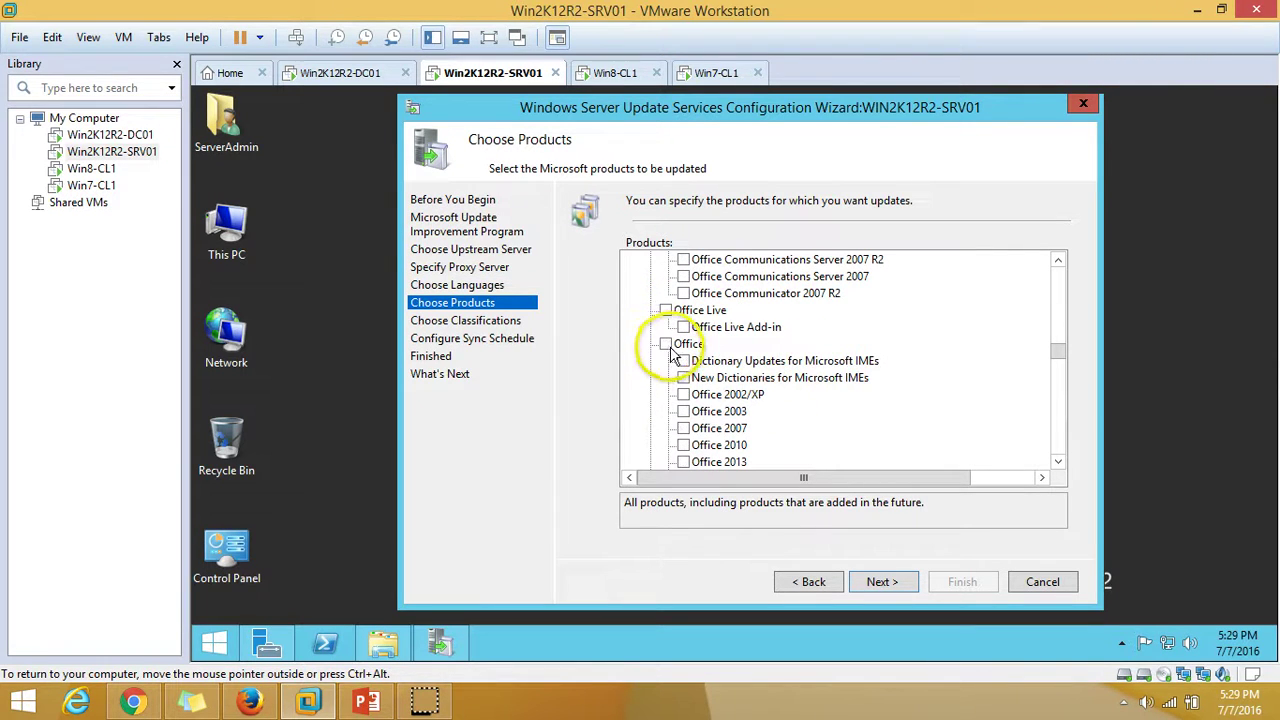
scroll(800, 400, down, 2)
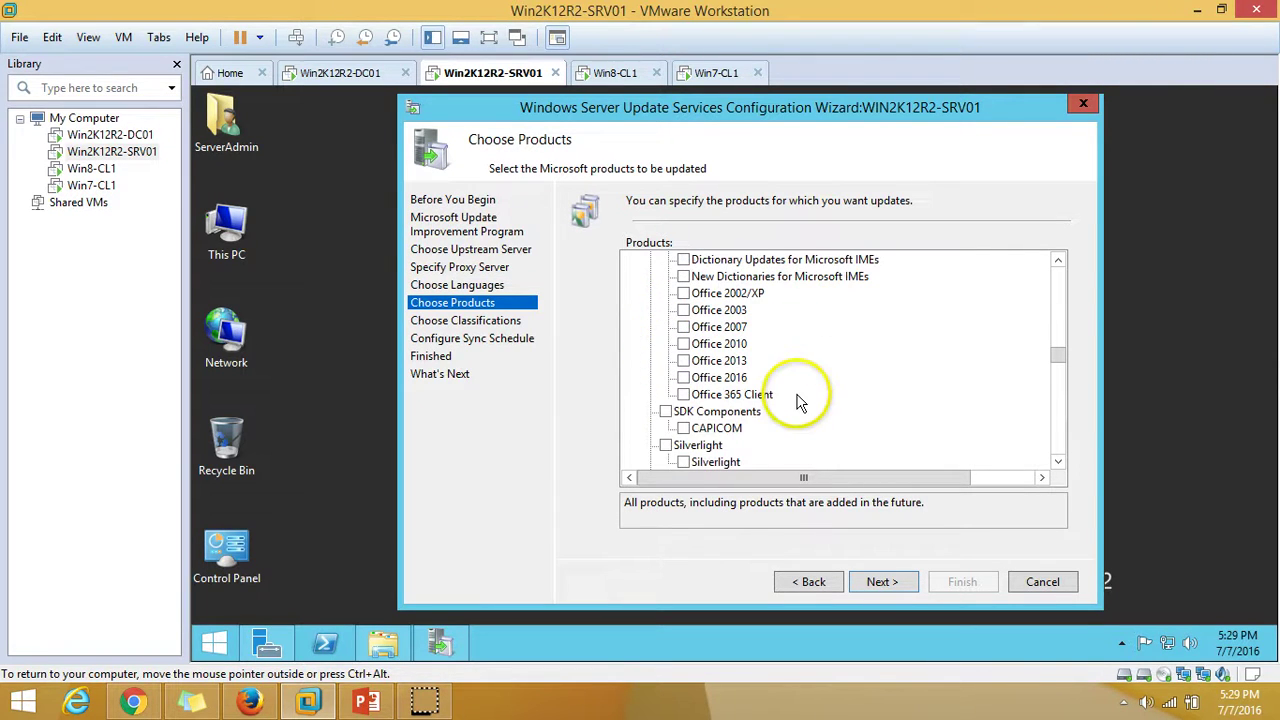
click(684, 378)
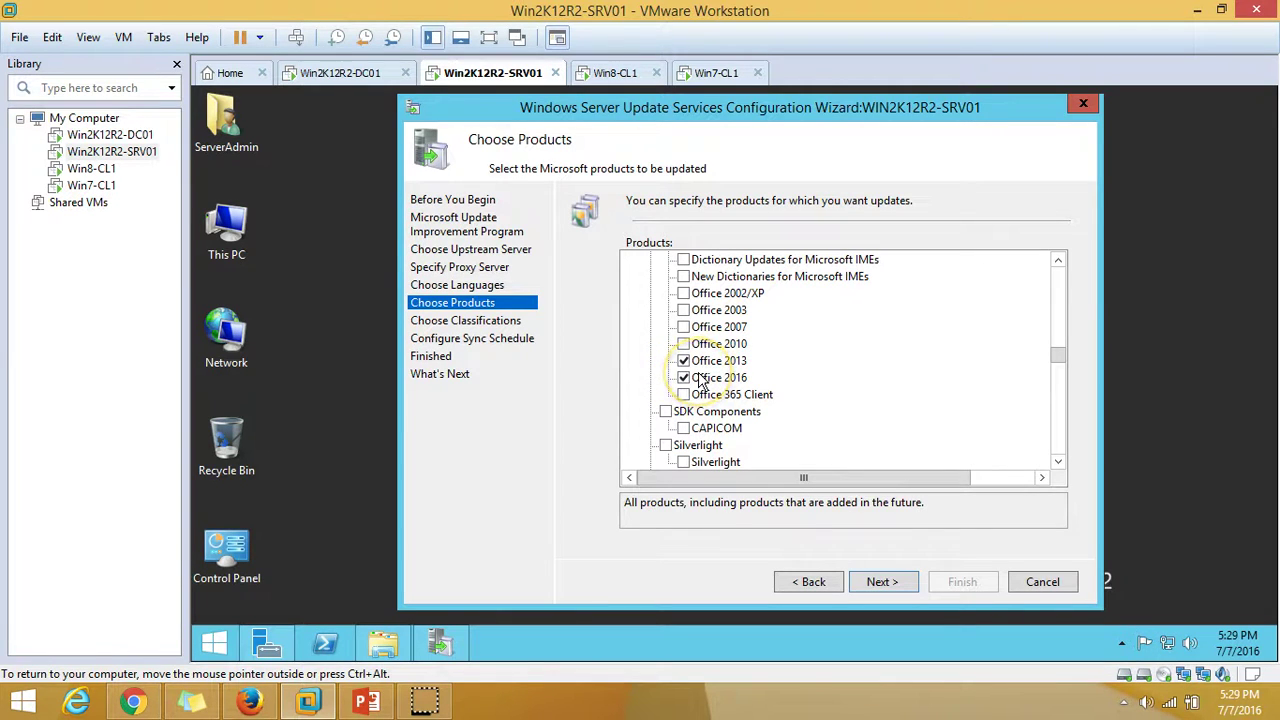
Select Windows Server 2012 R2 in the Windows group of the products to be updated
scroll(770, 420, up, 15)
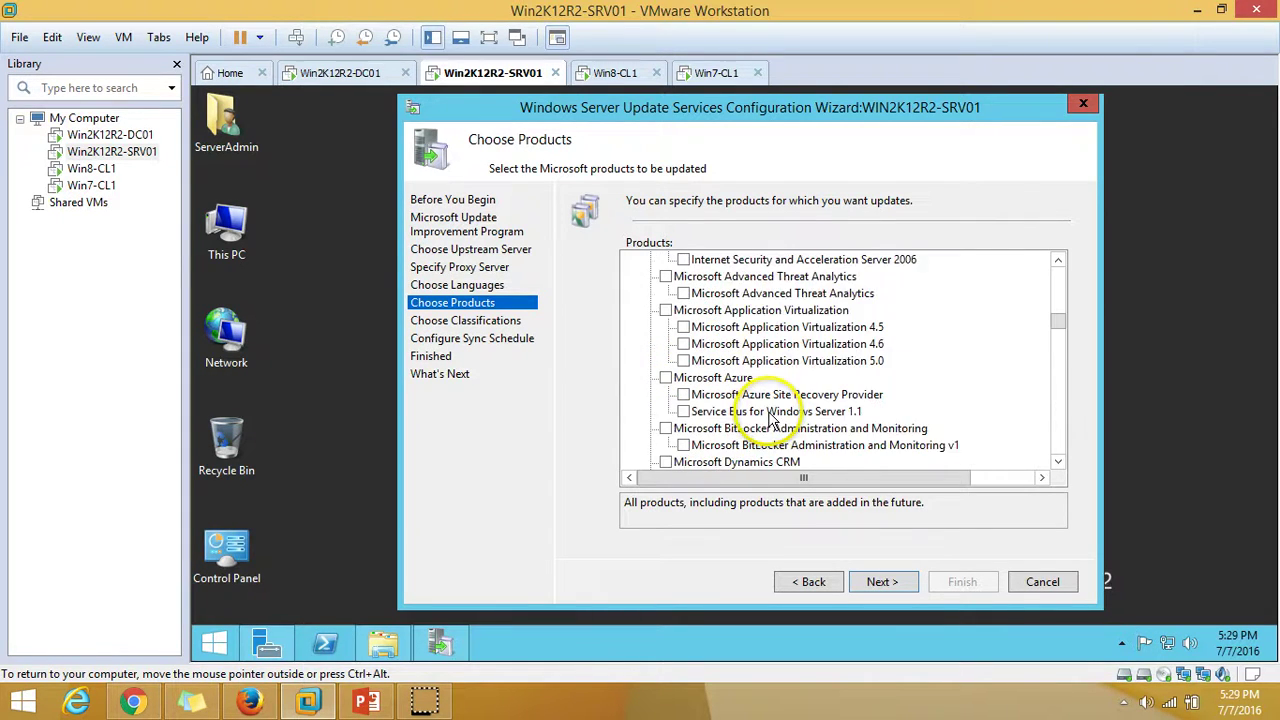
scroll(775, 418, down, 20)
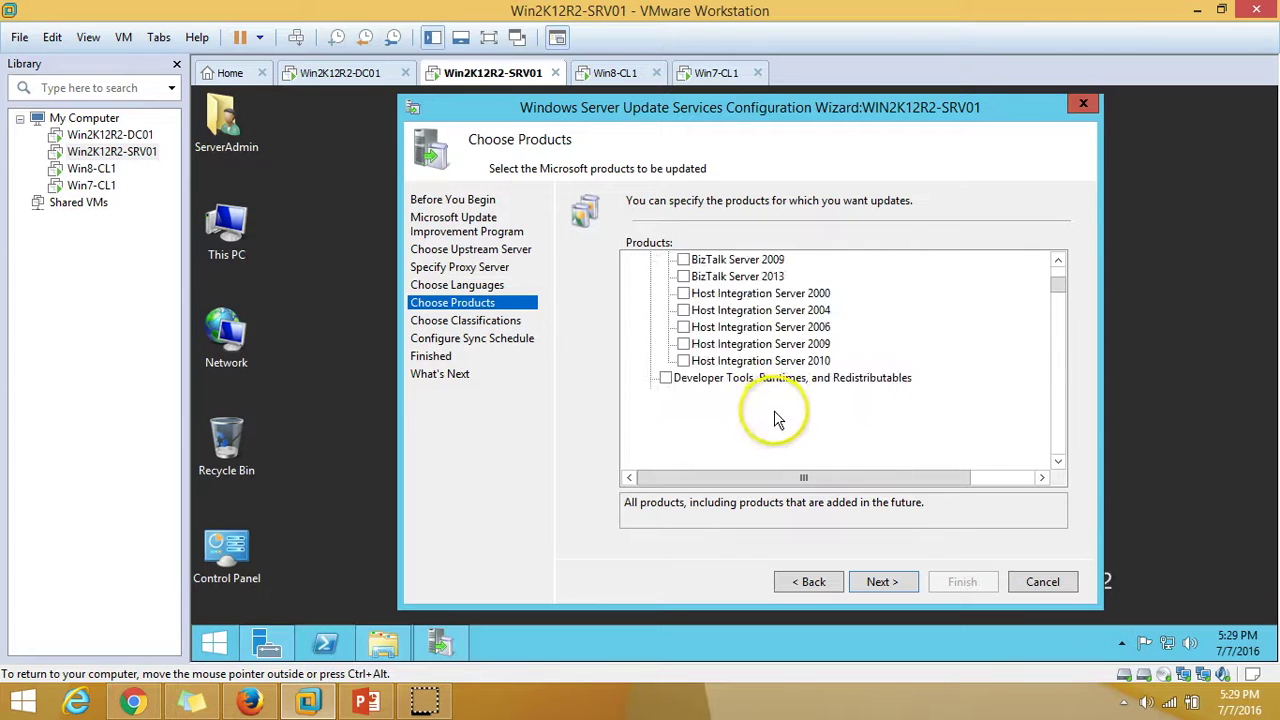
scroll(785, 415, down, 8)
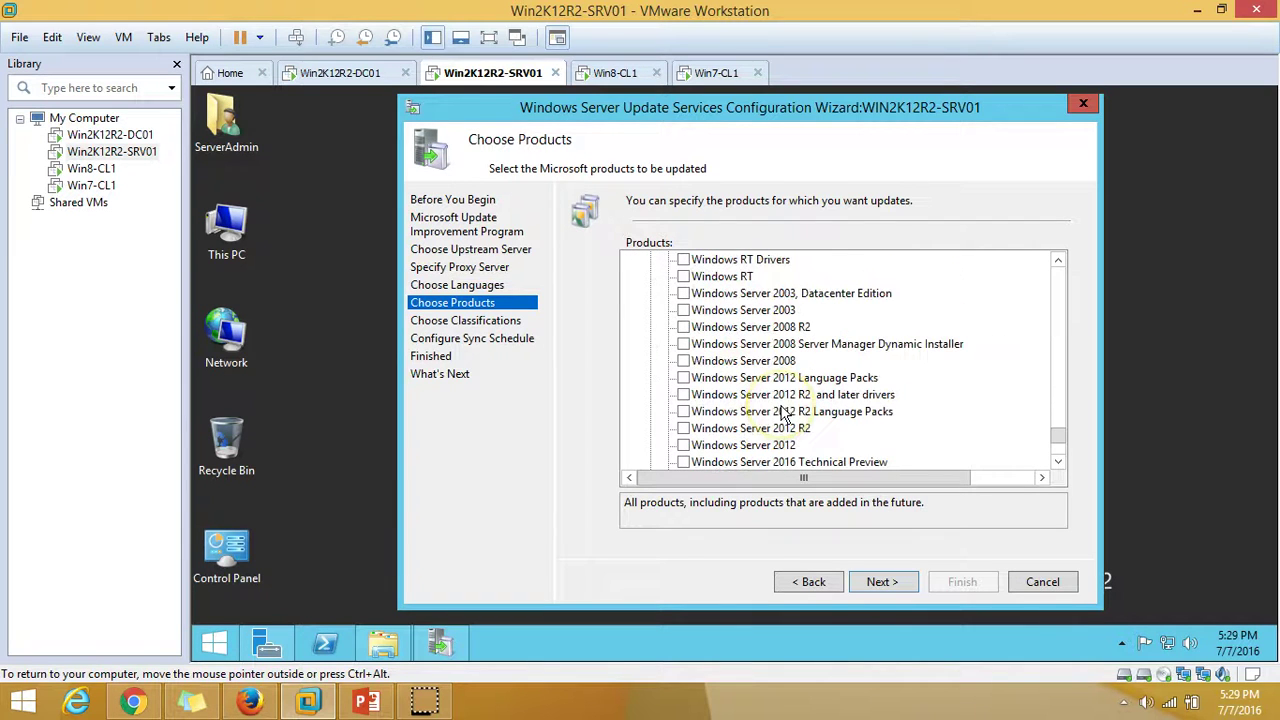
click(683, 429)
scroll(815, 385, up, 2)
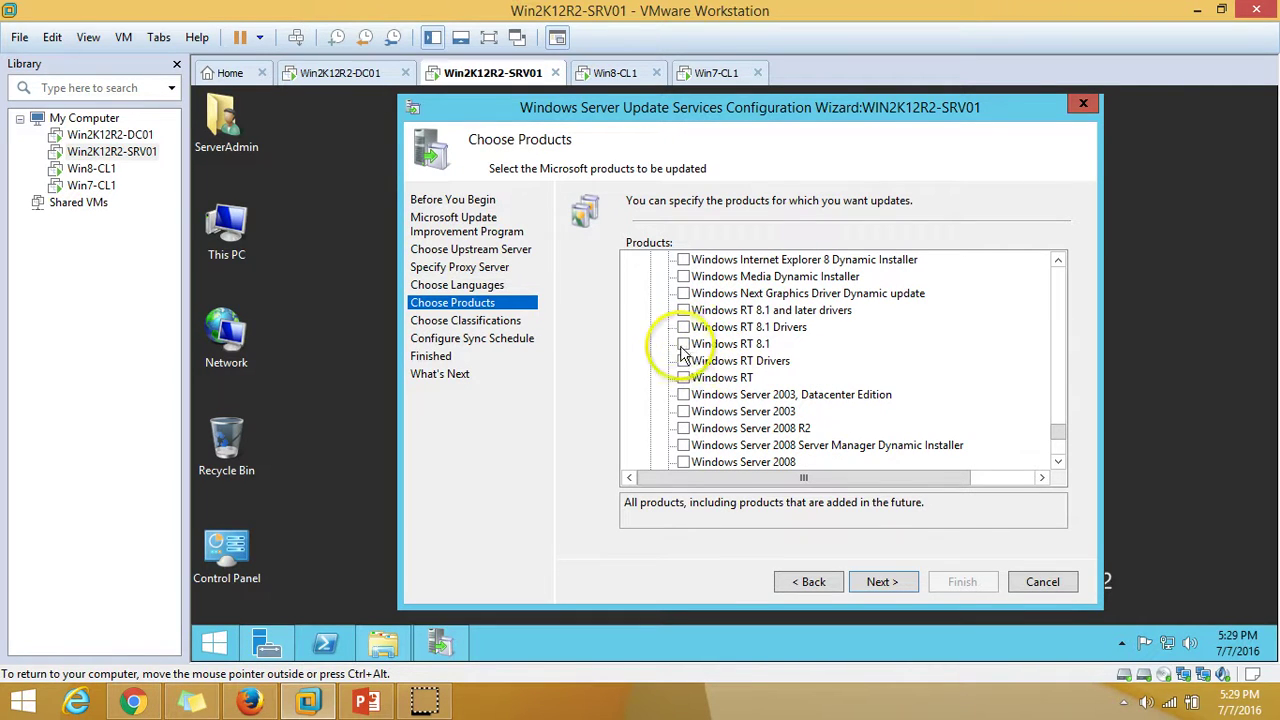
scroll(728, 368, up, 3)
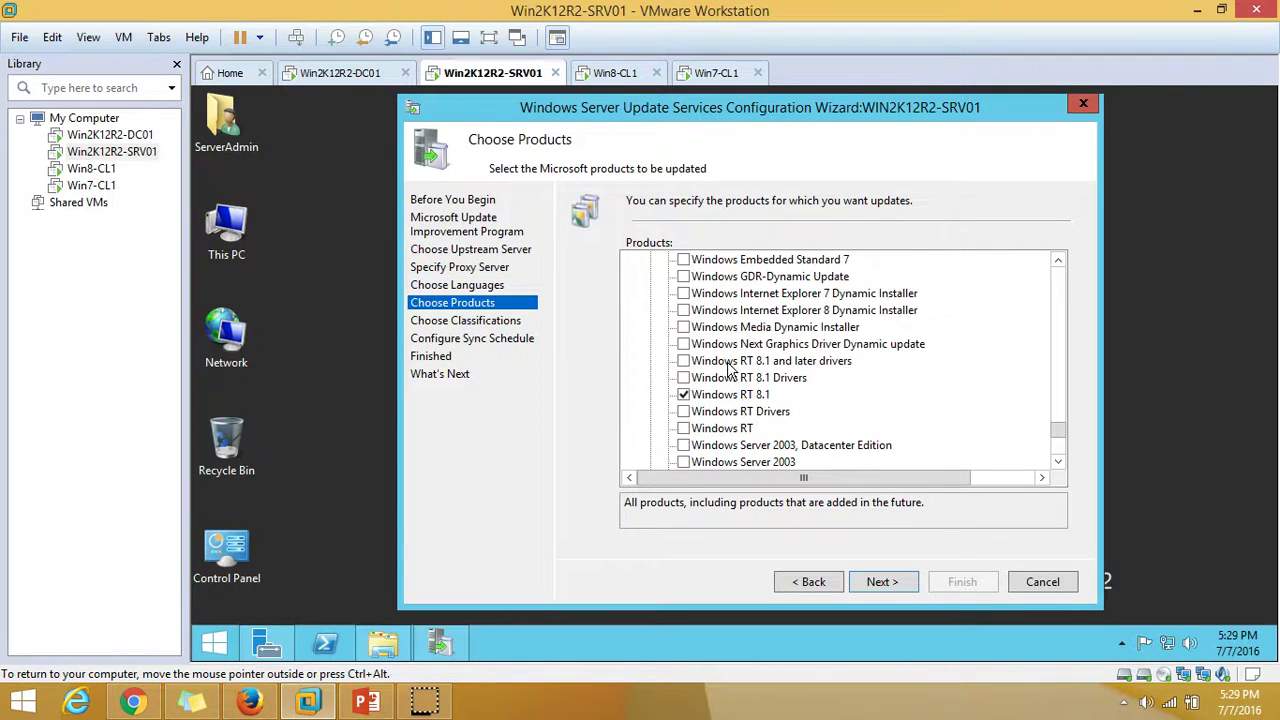
scroll(728, 370, down, 2)
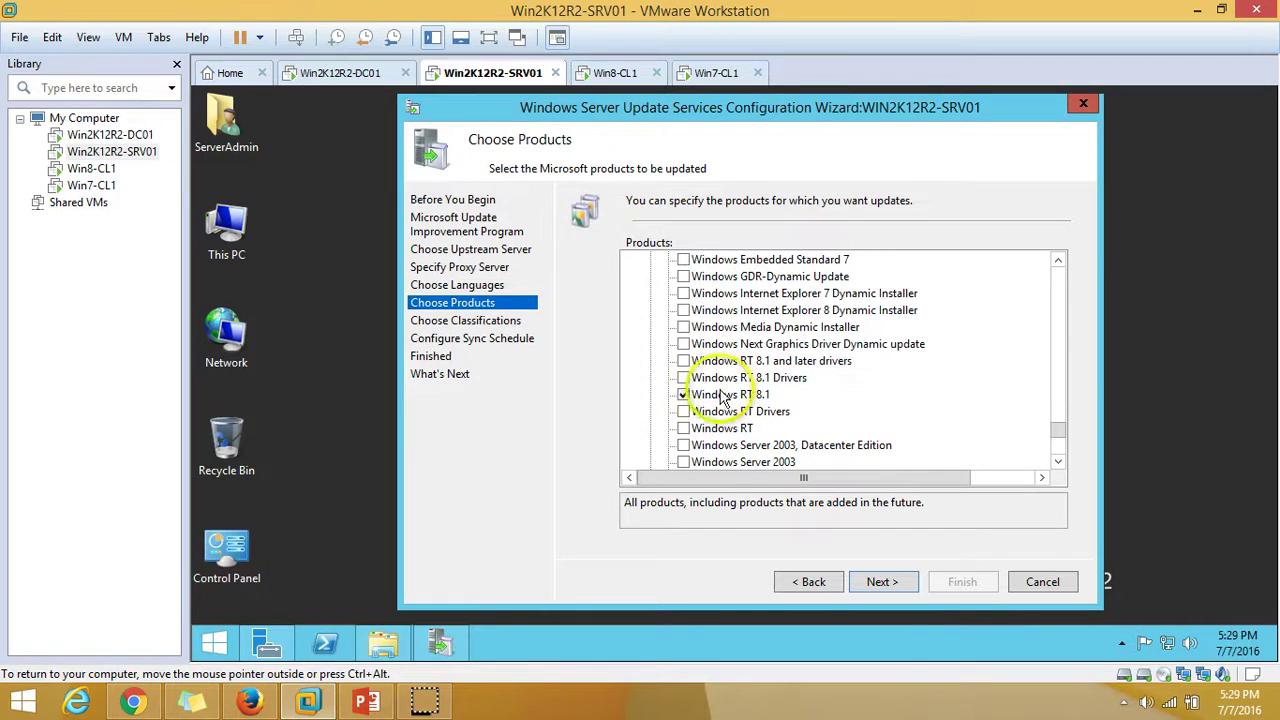
click(685, 396)
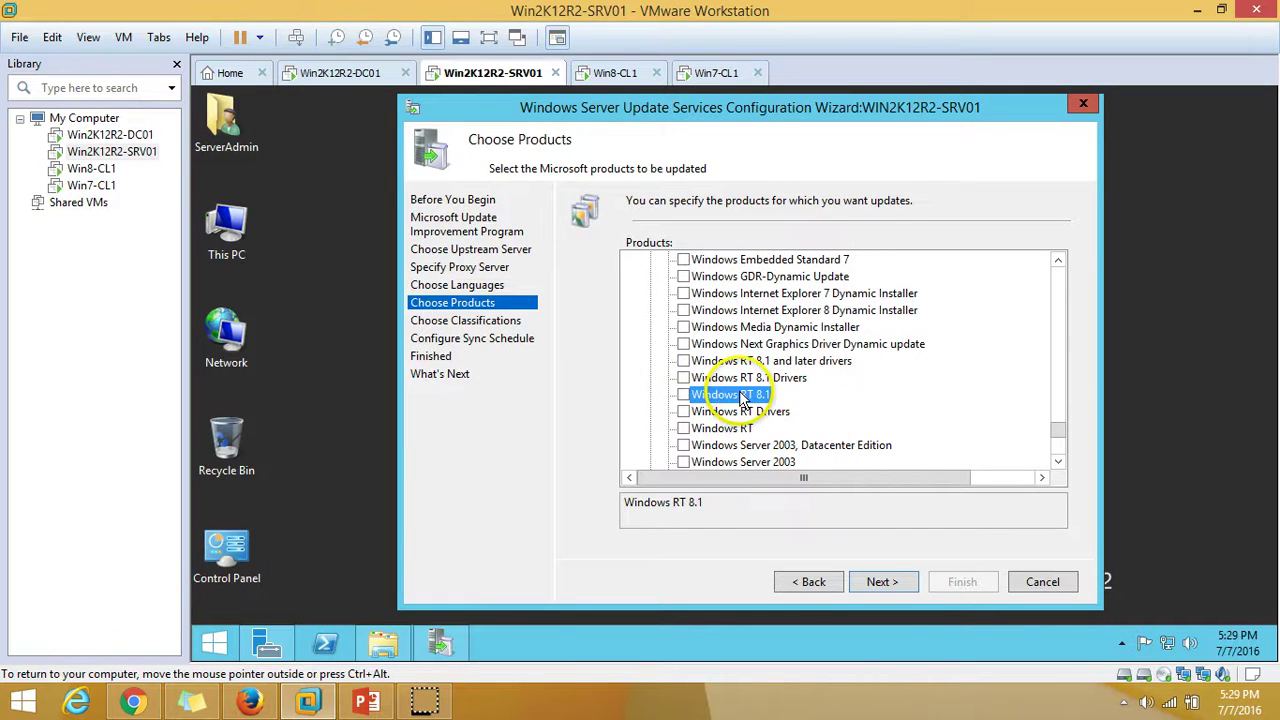
Add Windows 8.1, Windows 7 and Windows 10 to the products, and continue past the default update classifications to the sync schedule
scroll(686, 396, up, 2)
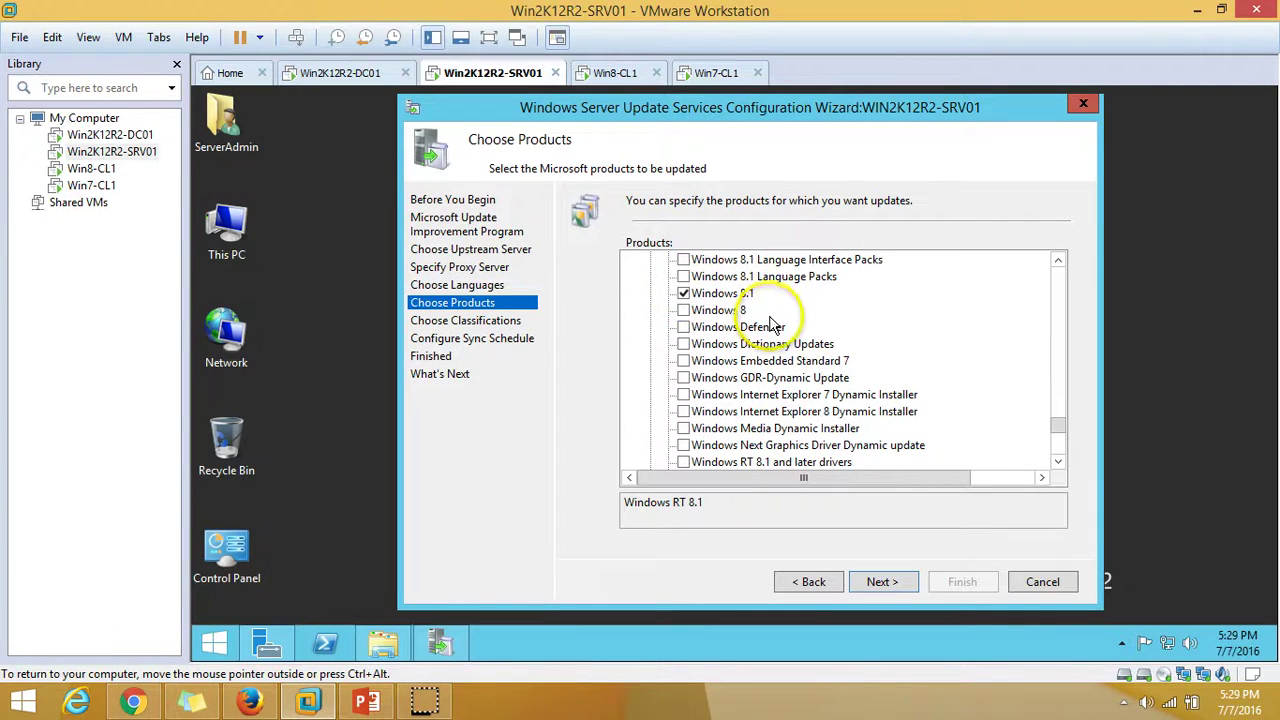
scroll(760, 325, up, 4)
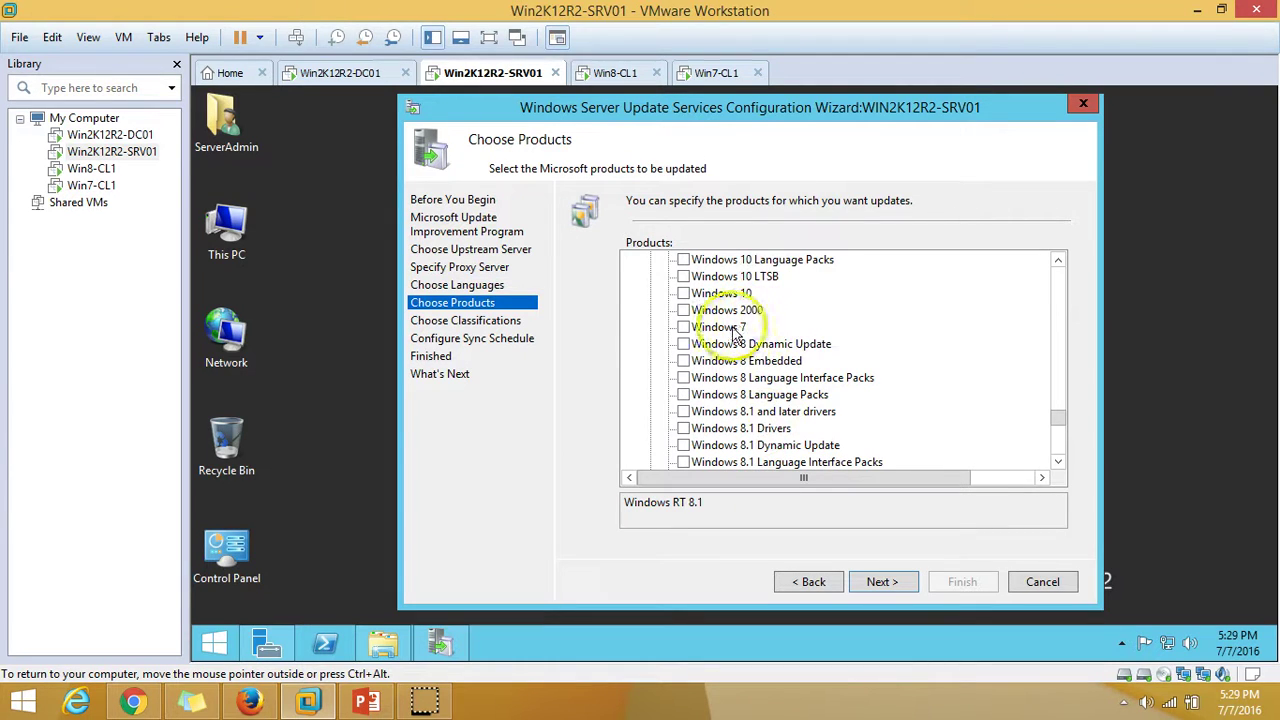
click(683, 327)
click(684, 293)
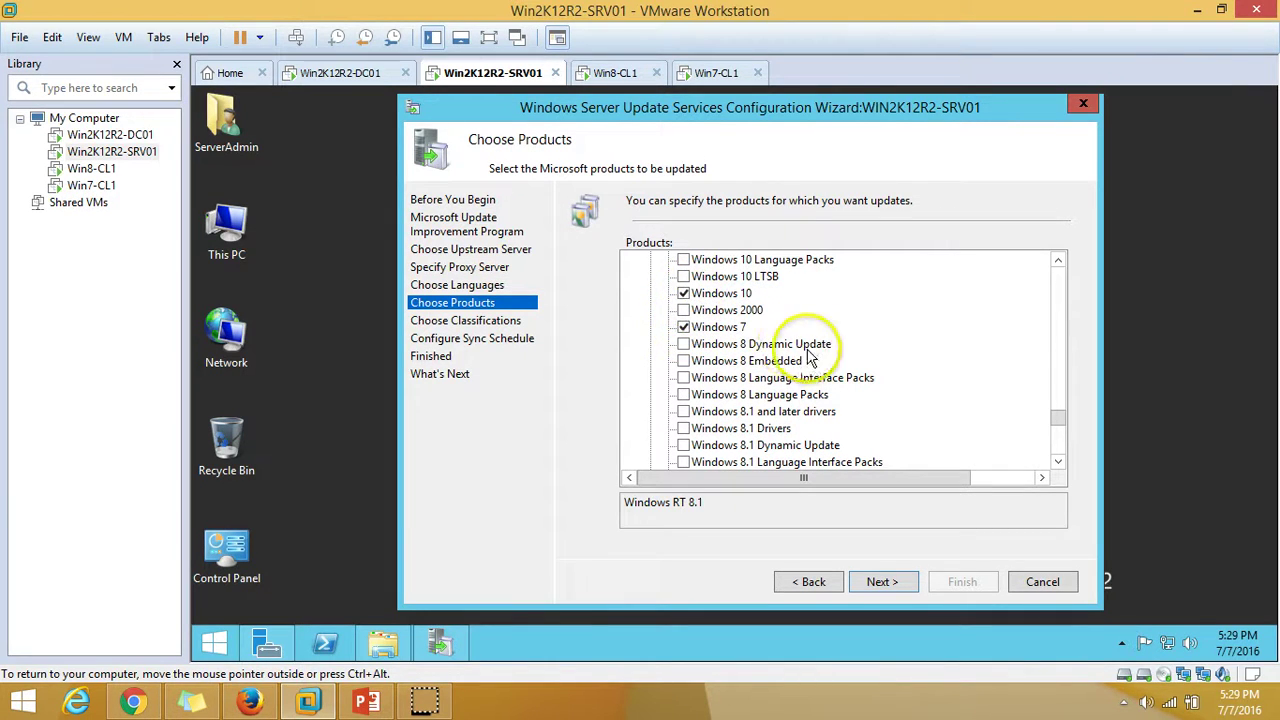
scroll(790, 350, up, 2)
scroll(812, 357, up, 2)
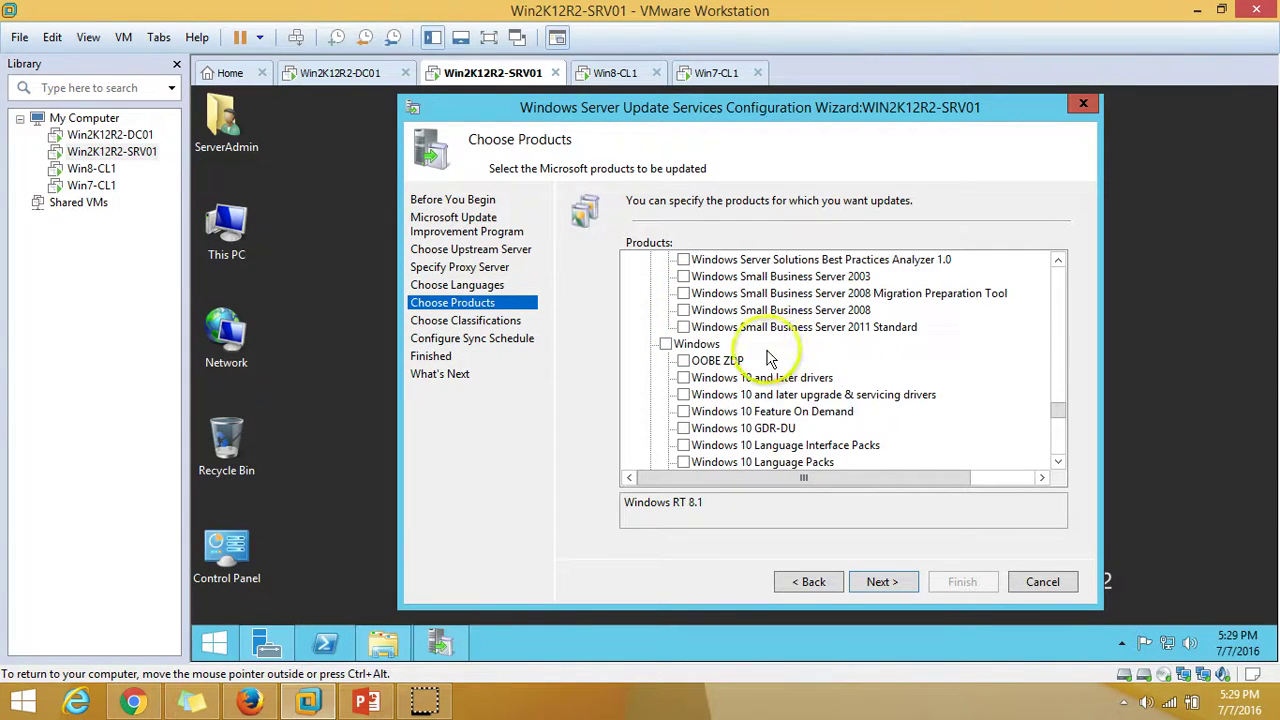
scroll(800, 362, down, 5)
scroll(808, 365, down, 12)
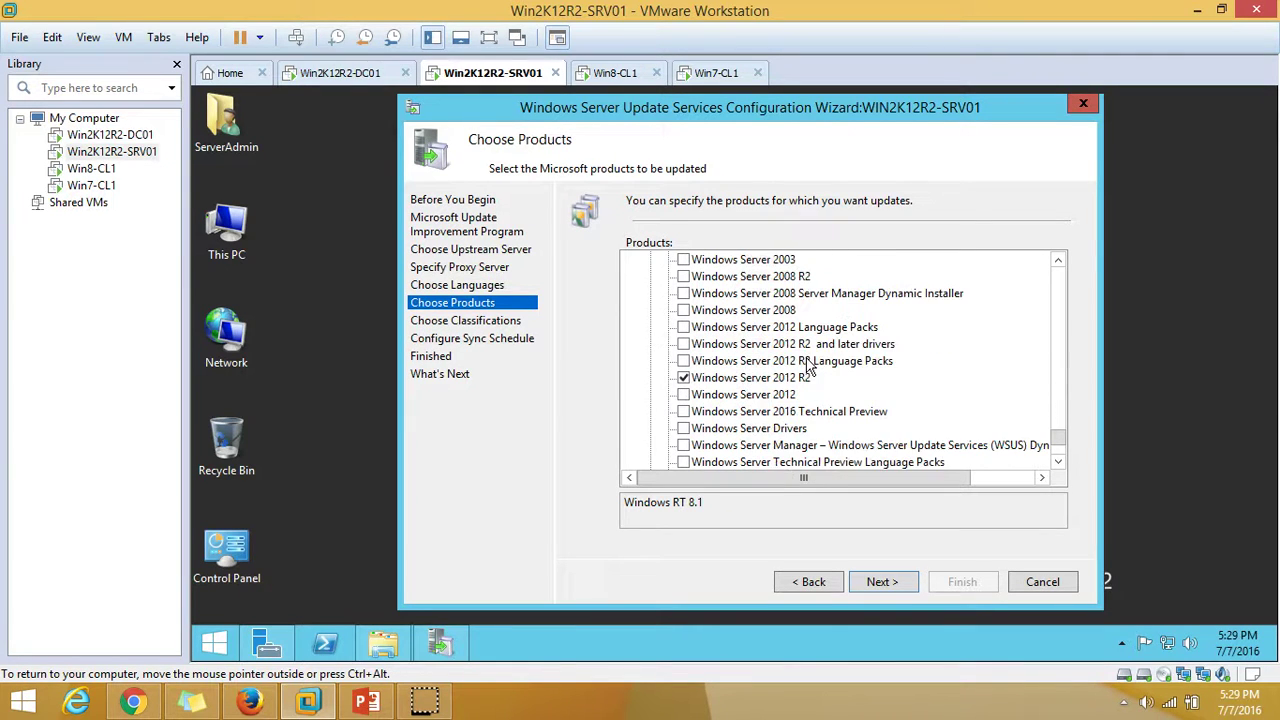
click(882, 584)
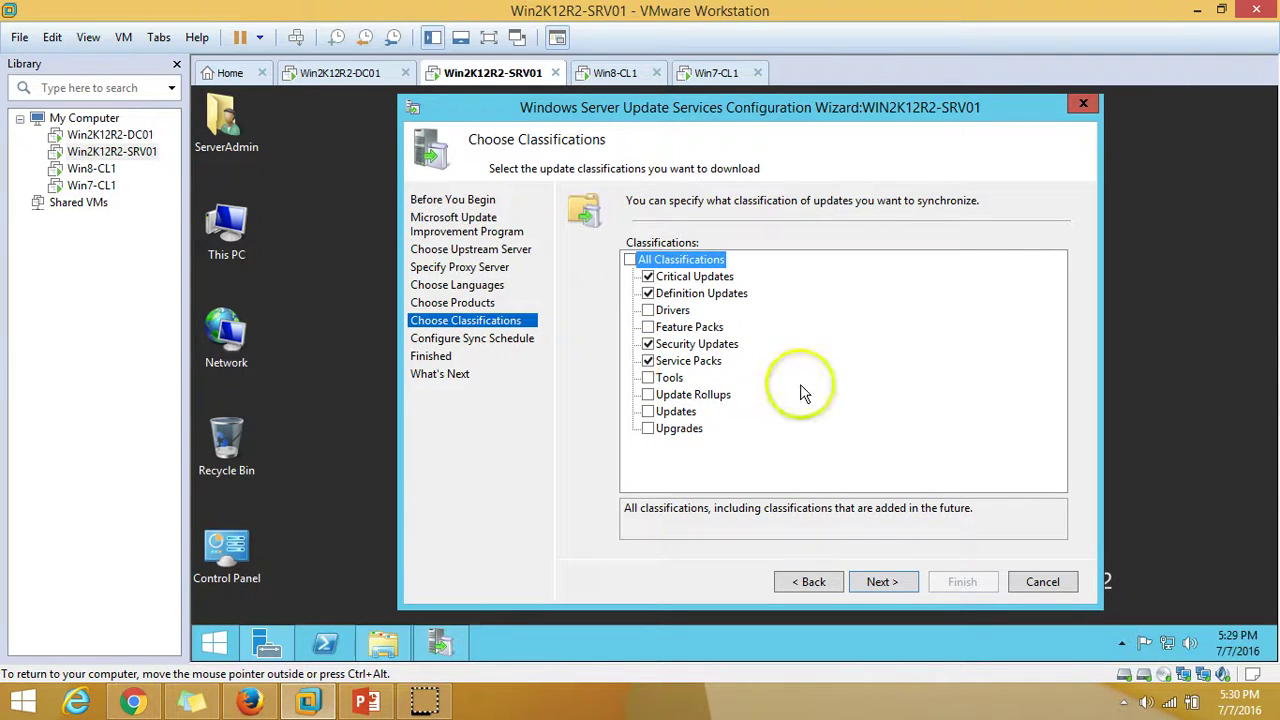
click(882, 584)
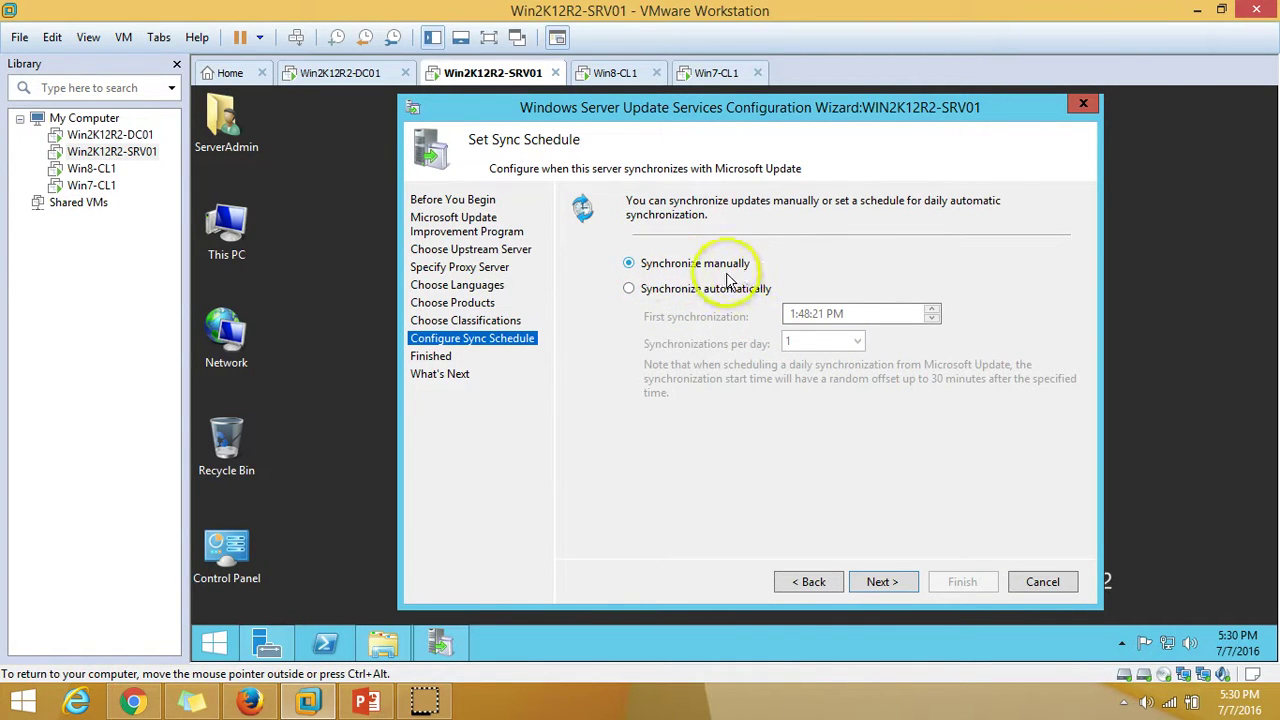
Set the server to synchronize automatically with the first synchronization at 2:00:00 AM, and continue
click(646, 290)
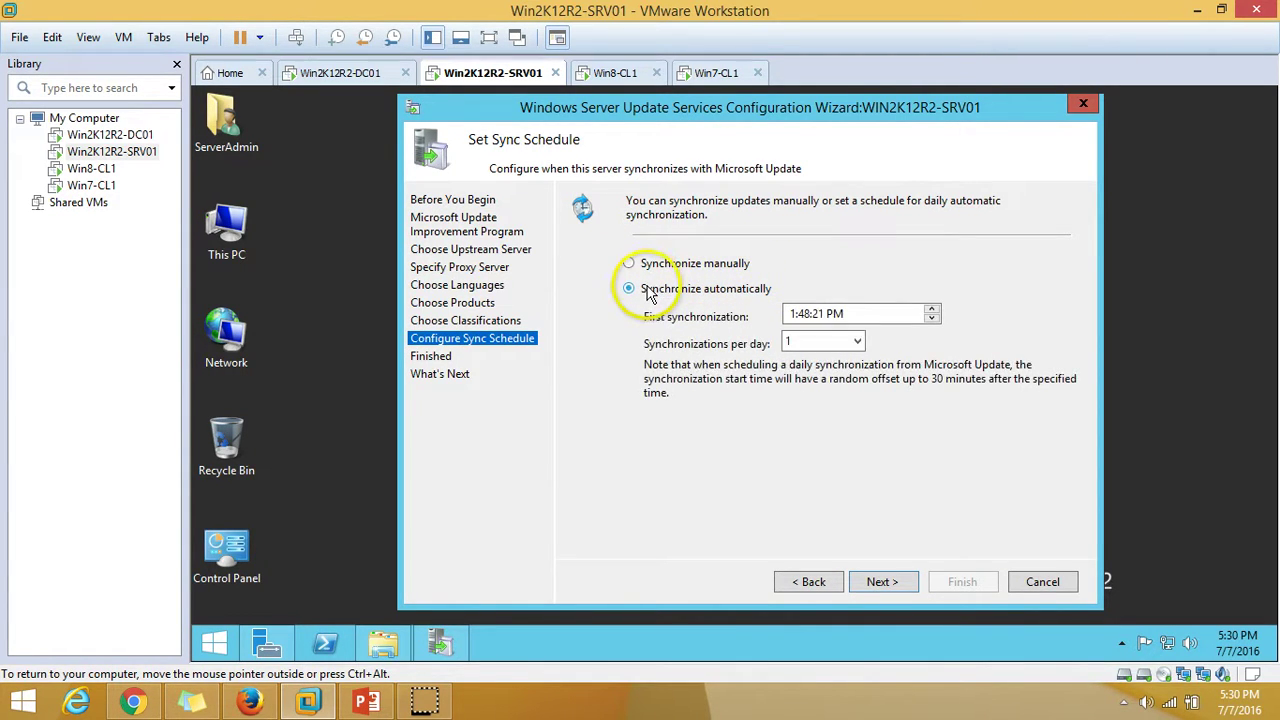
click(800, 318)
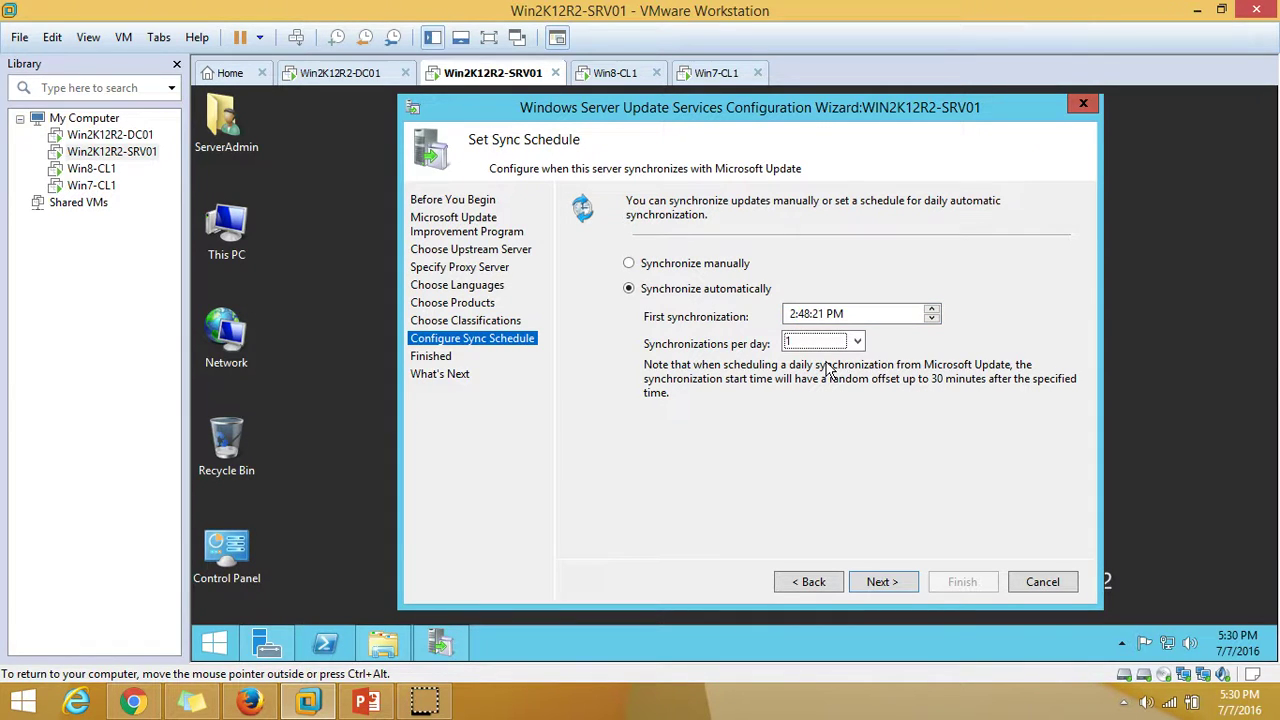
text(00)
click(833, 317)
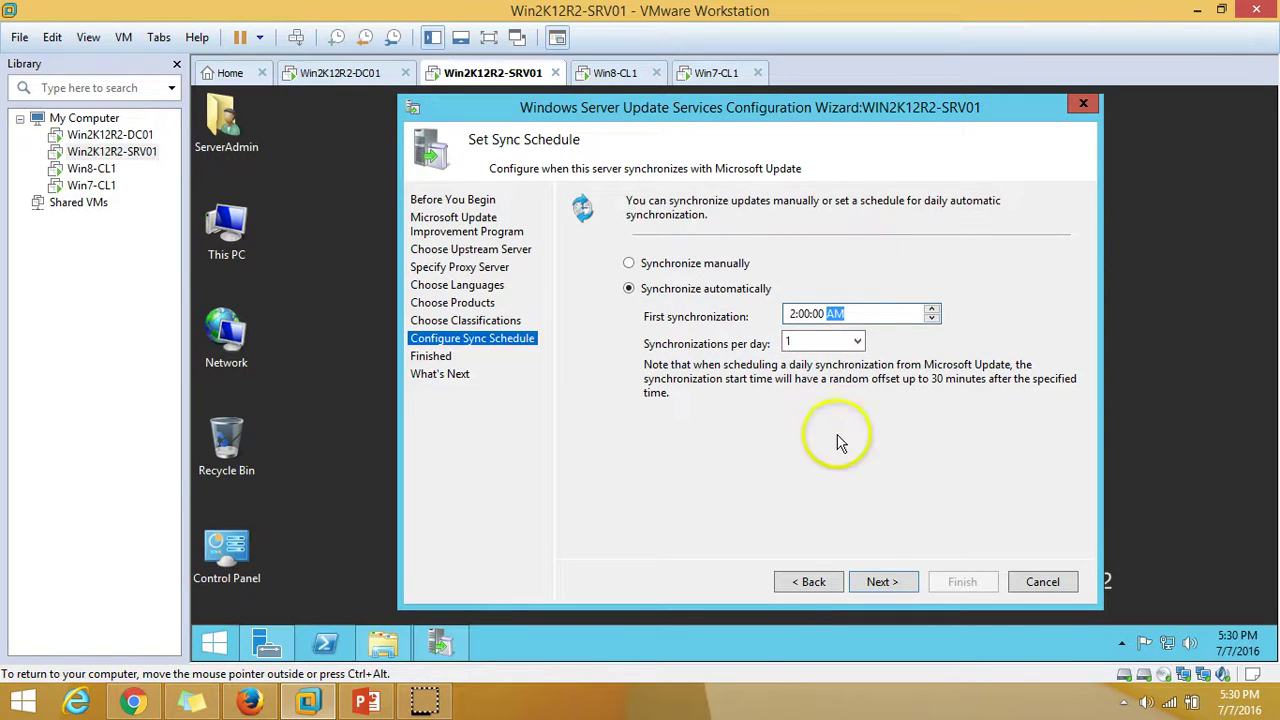
click(882, 583)
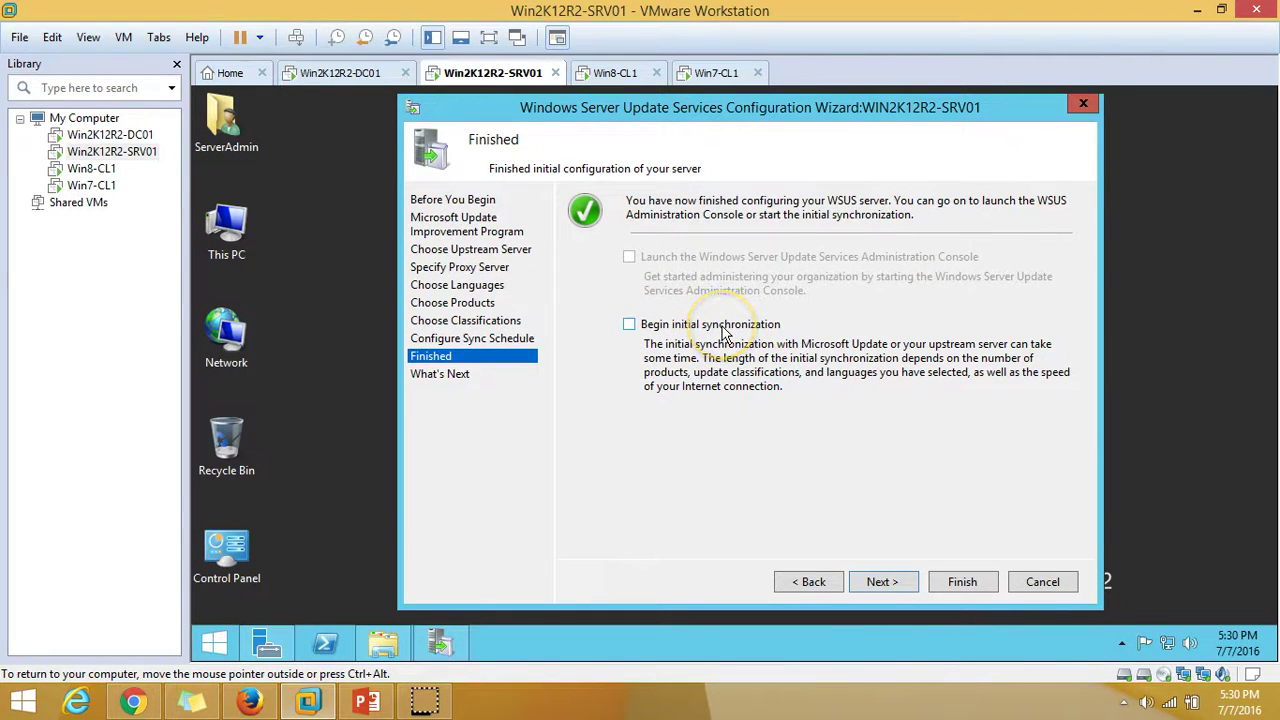
Enable Begin initial synchronization and finish the configuration wizard
click(628, 324)
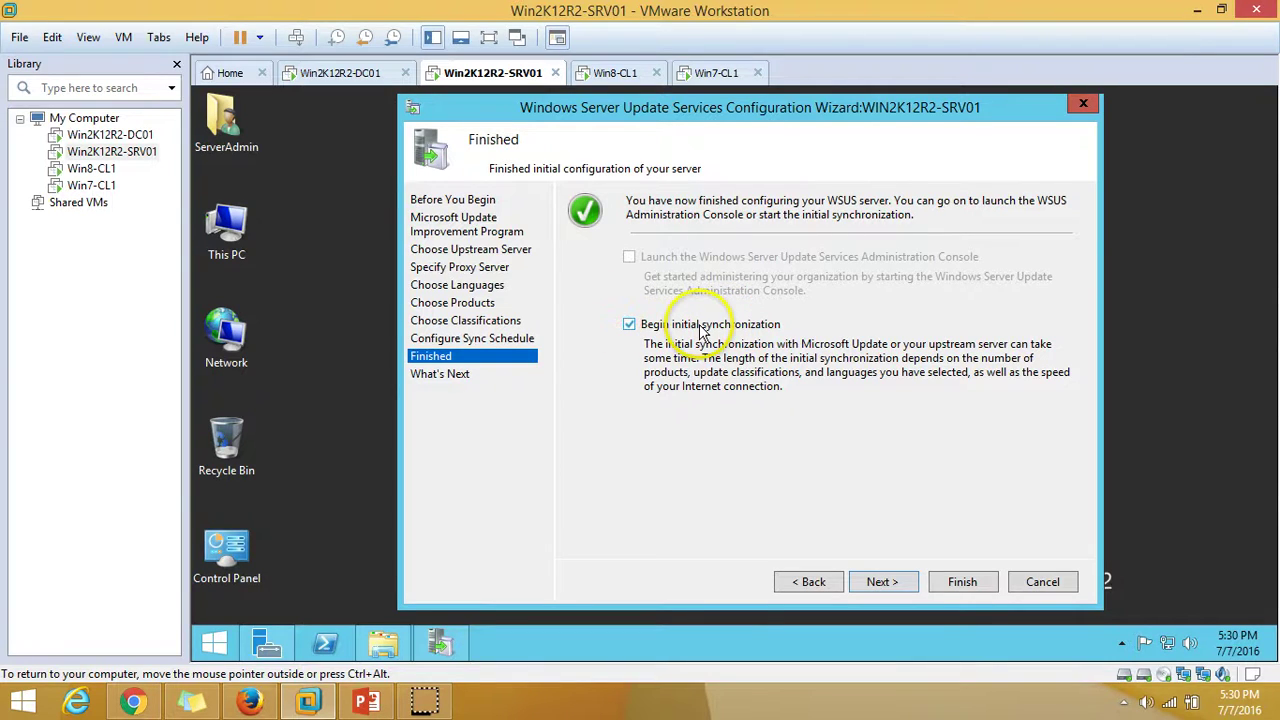
click(882, 582)
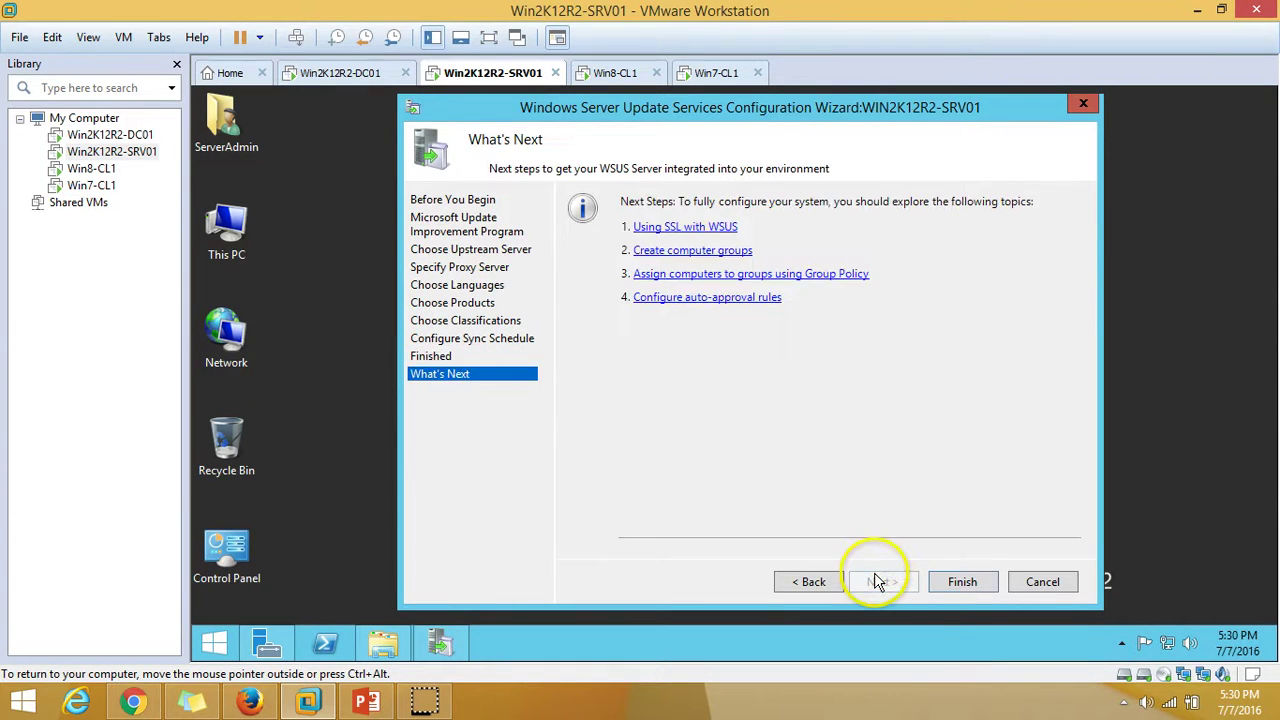
click(962, 584)
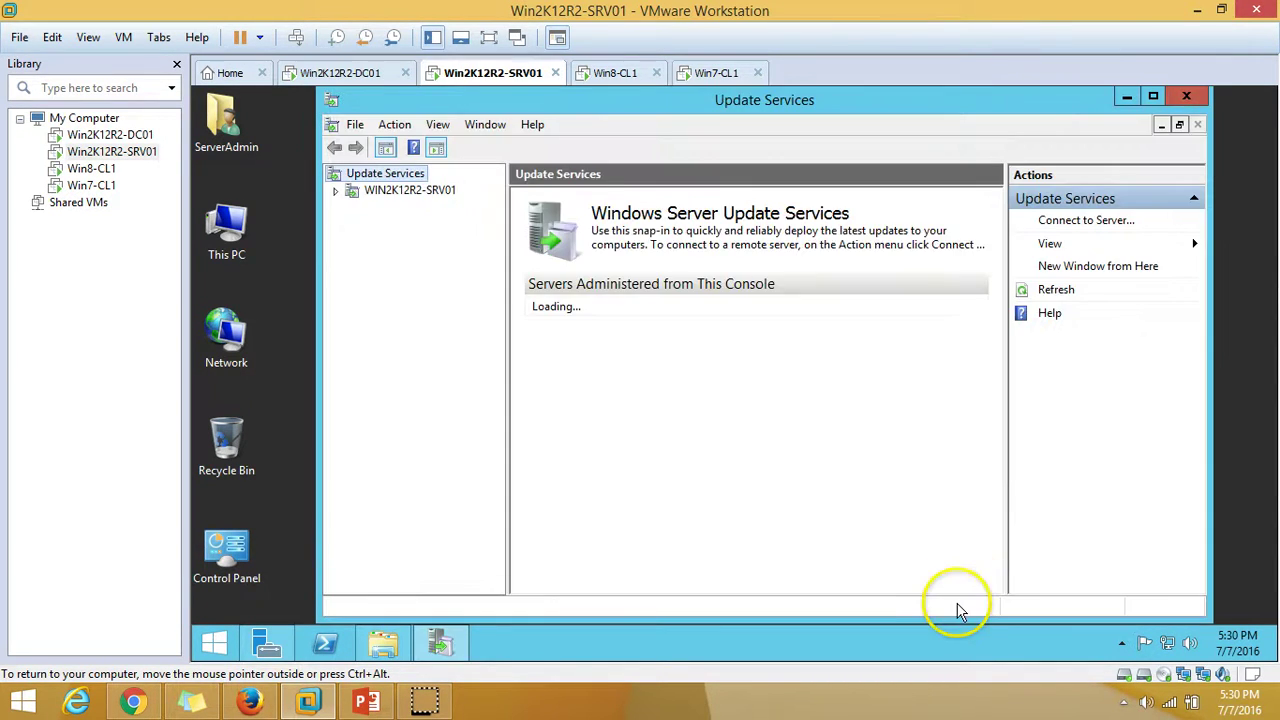
Maximize the Update Services console and expand WIN2K12R2-SRV01 and its Computers node to examine the Synchronizations status
click(1152, 97)
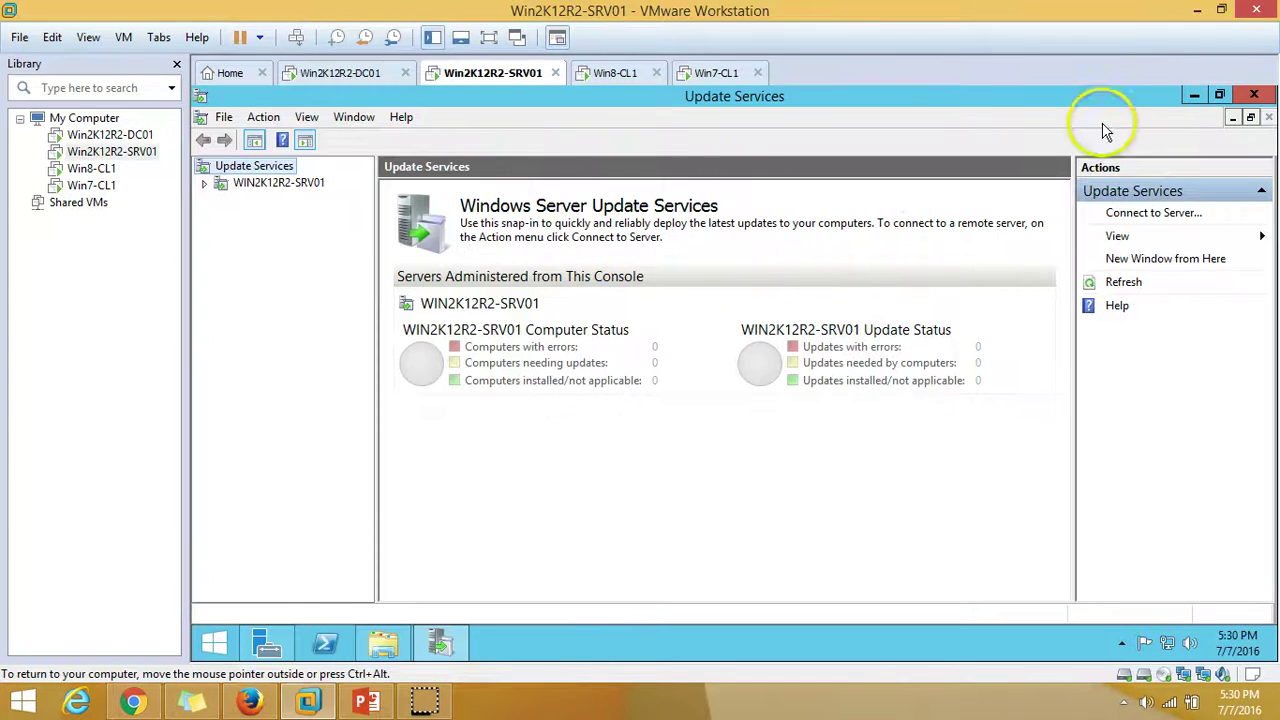
click(203, 184)
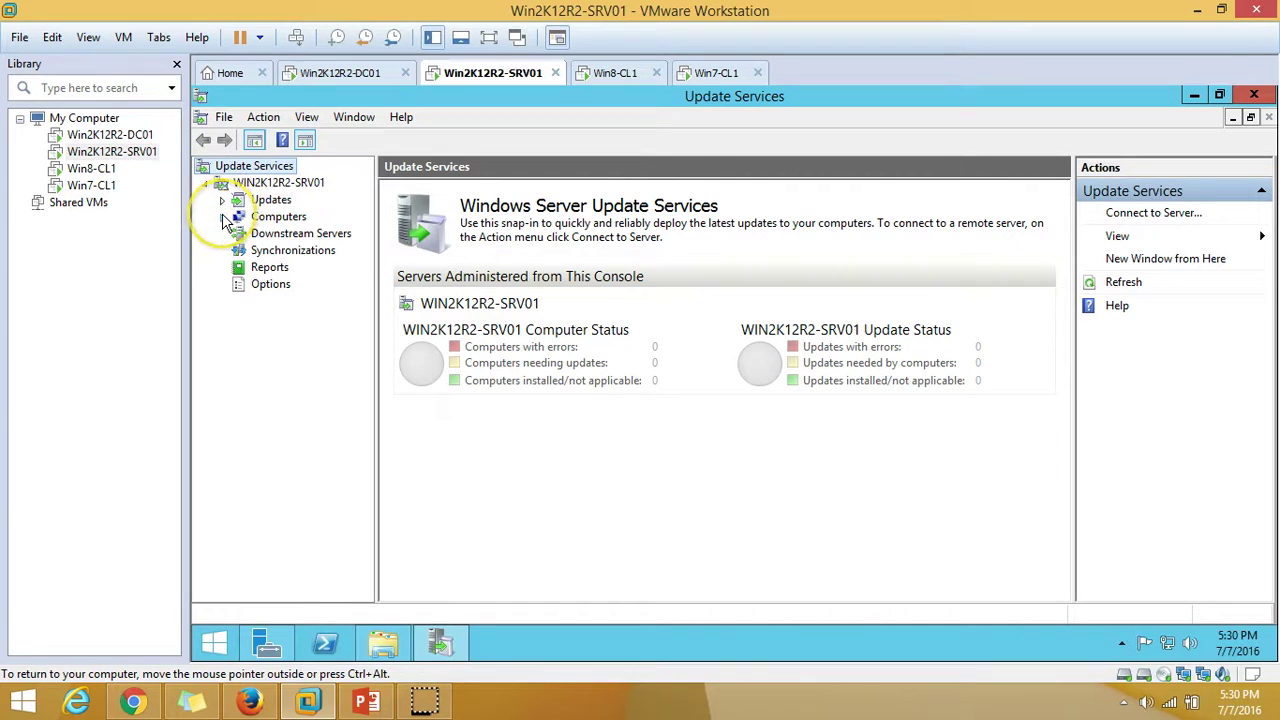
click(223, 217)
click(290, 267)
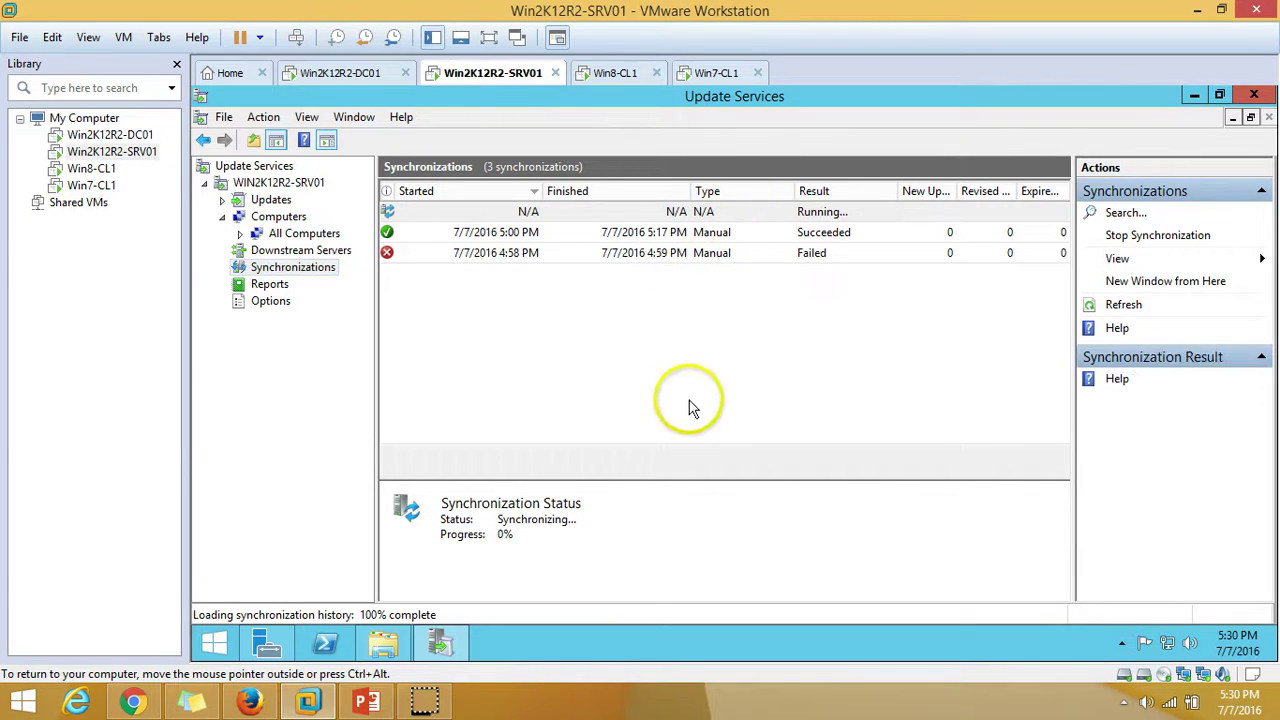
Add a computer group named Win2012R2 under All Computers
click(240, 233)
click(300, 234)
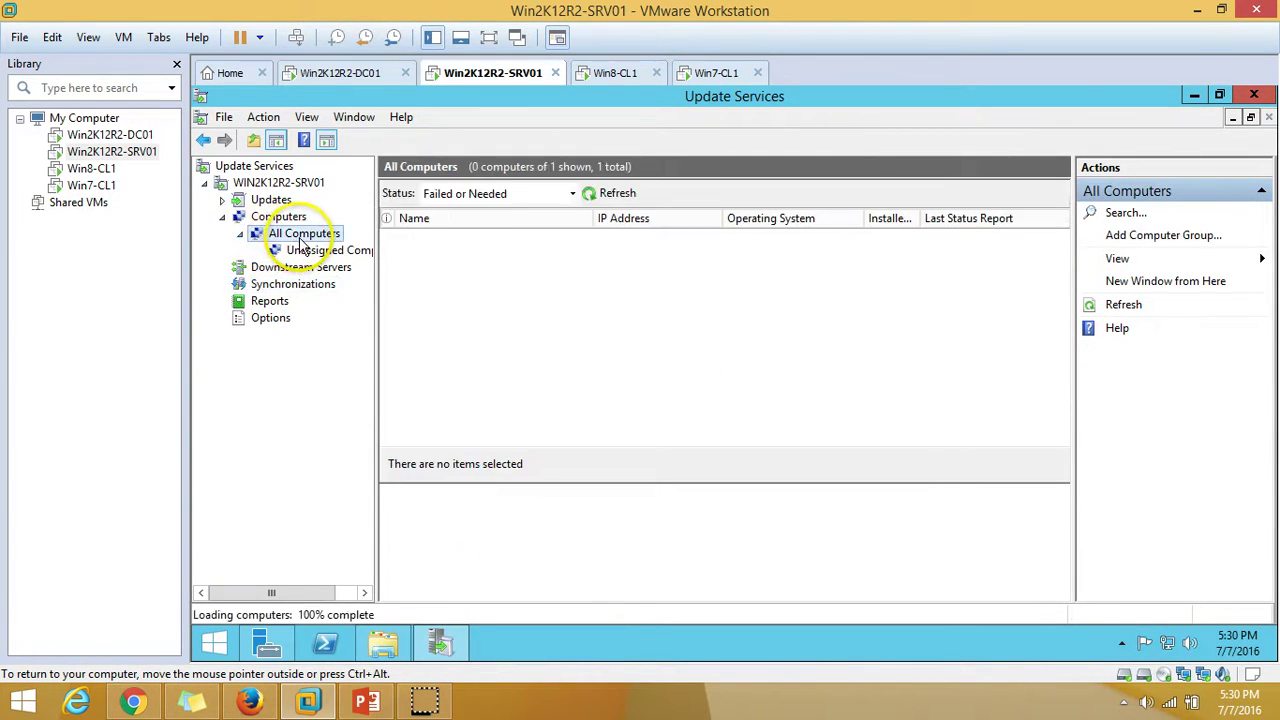
right_click(300, 245)
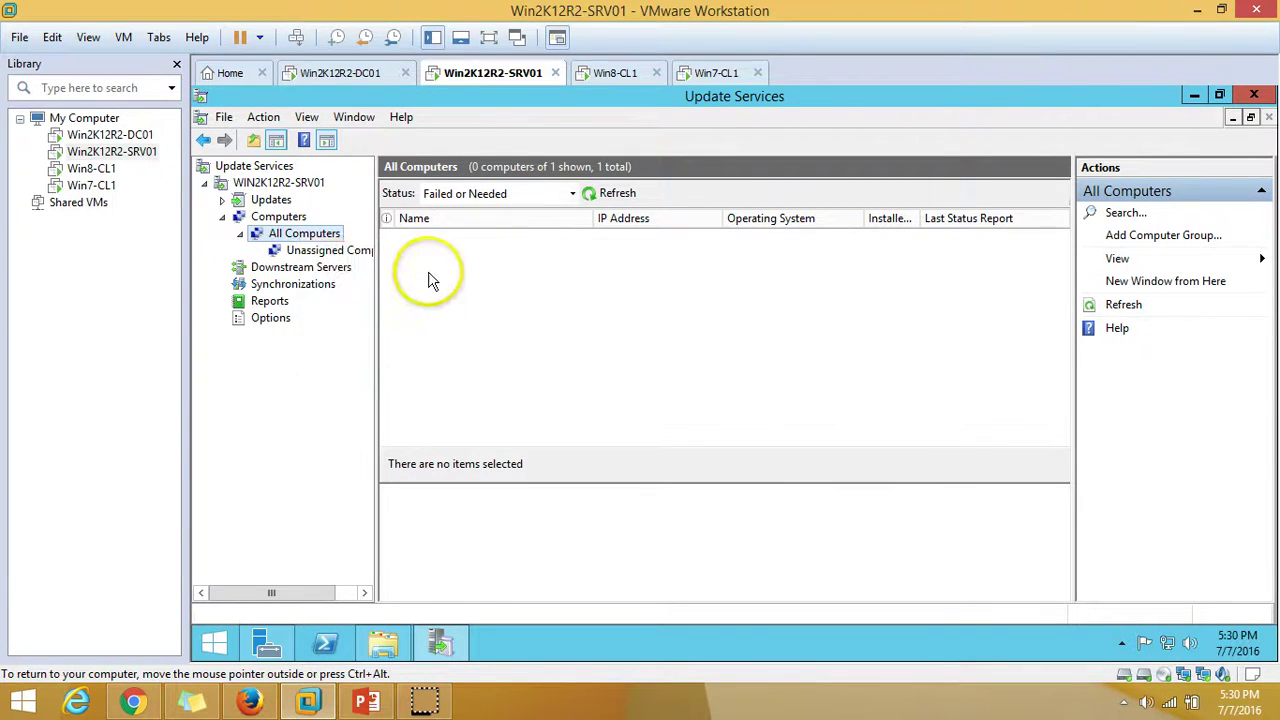
click(428, 274)
text(Win2012R2)
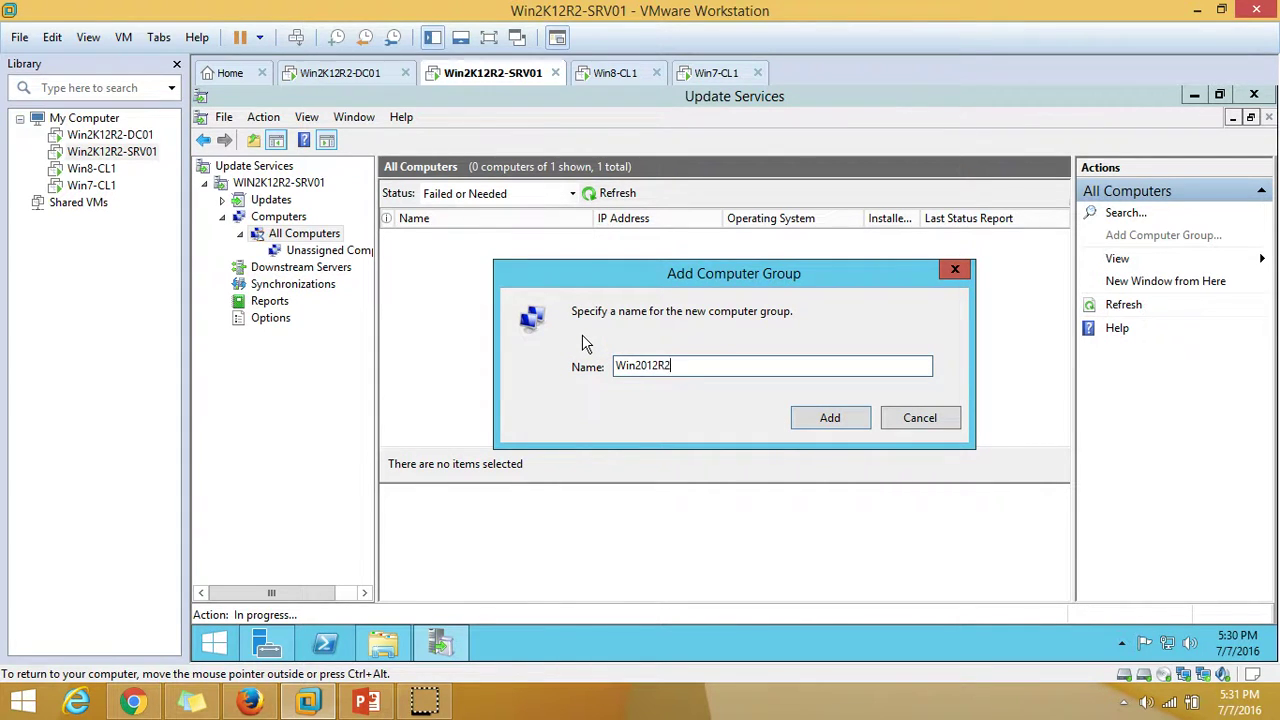
key(Return)
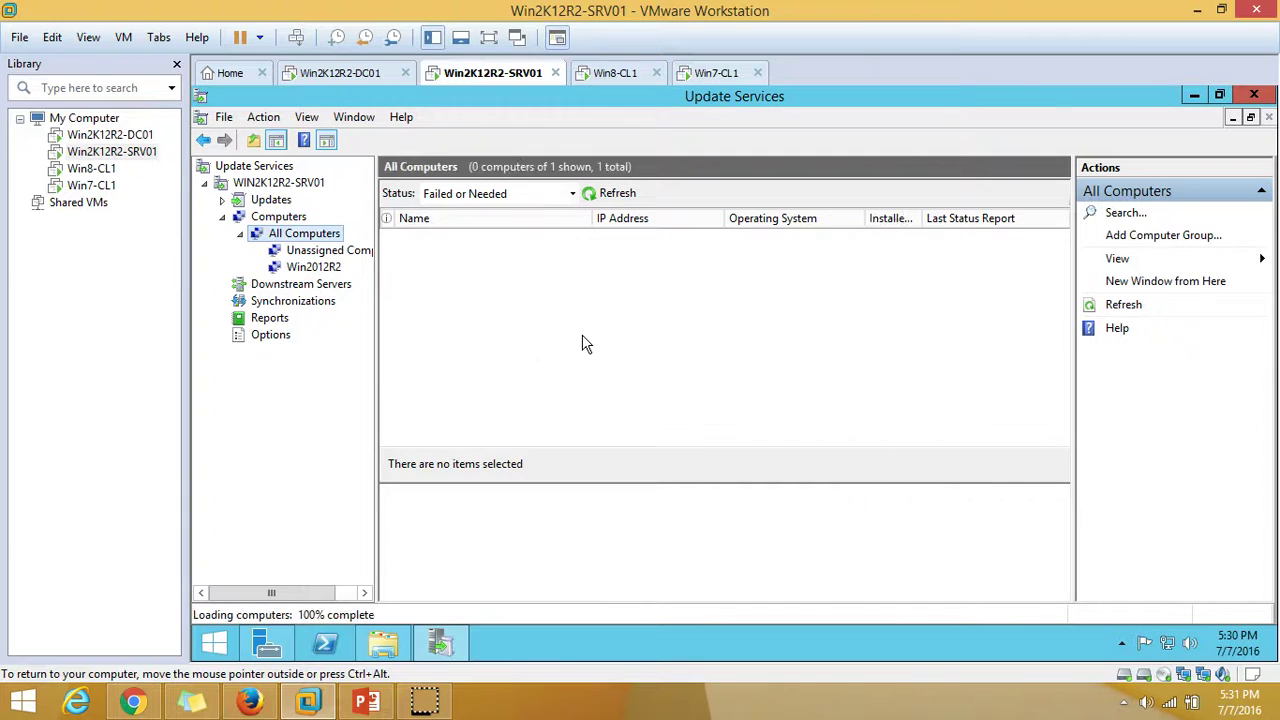
Add a computer group named Win7 under All Computers
right_click(316, 238)
click(366, 265)
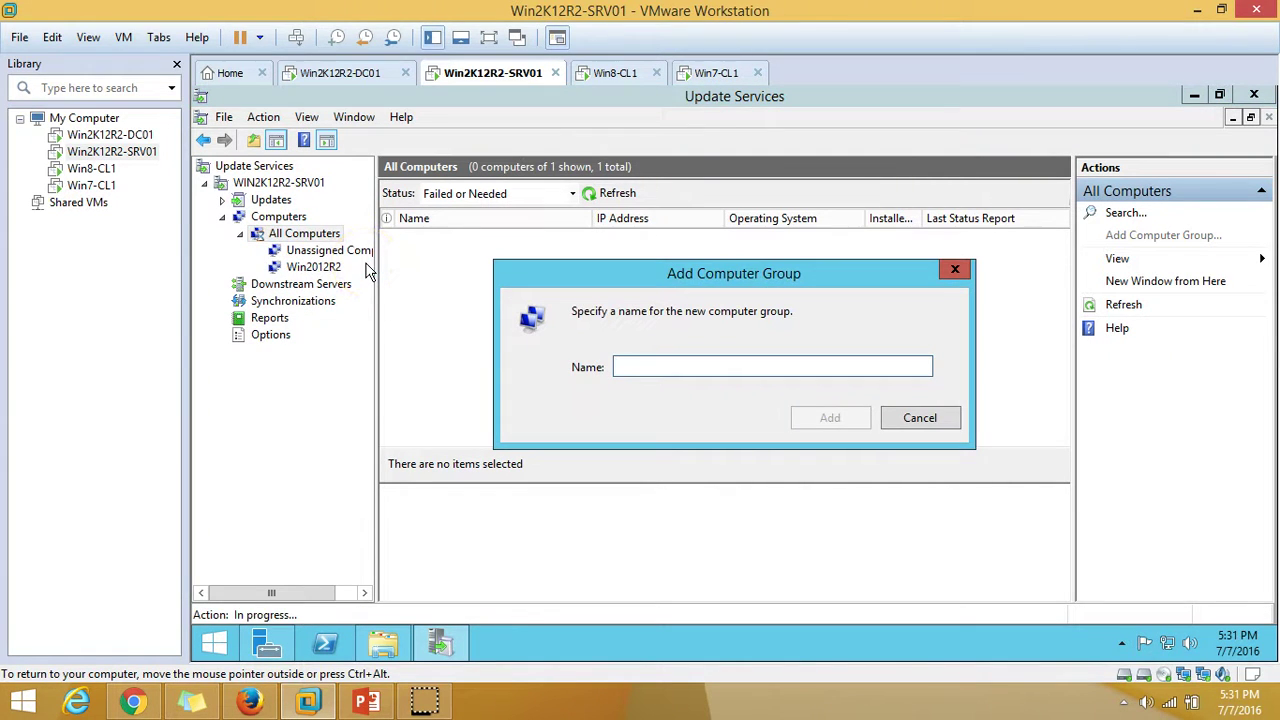
text(Win7)
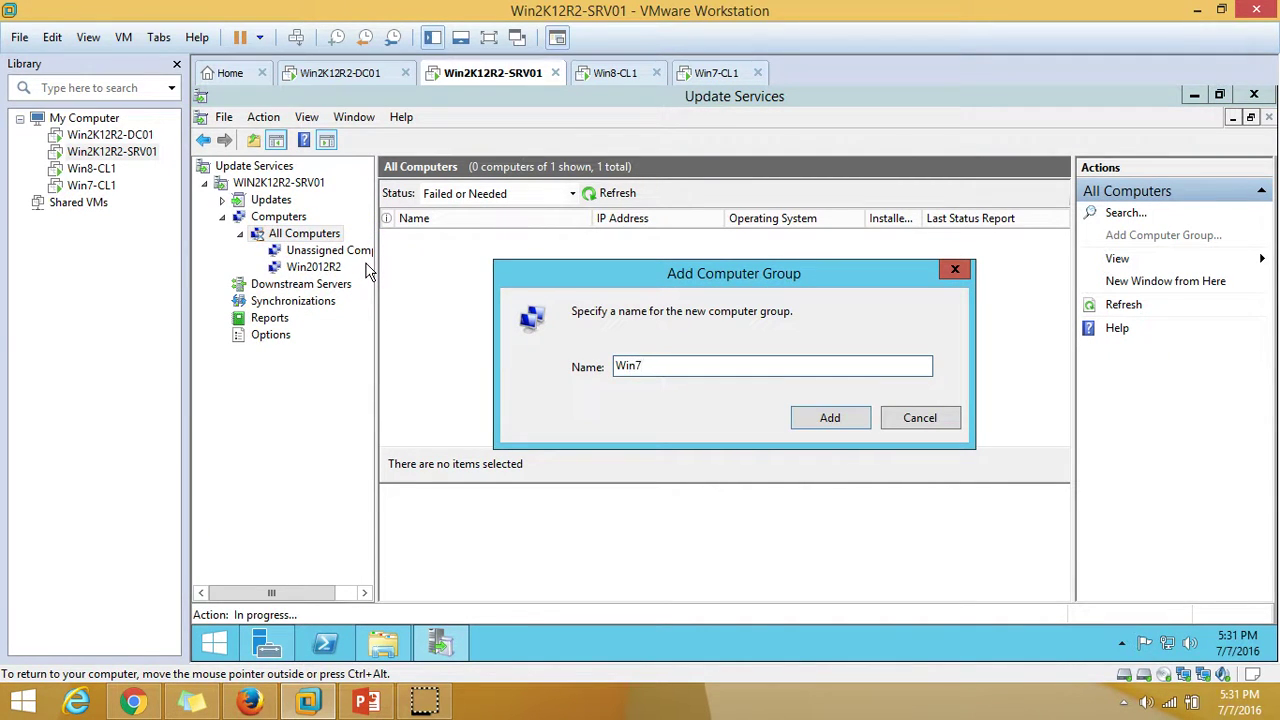
key(Return)
Add a computer group named Win8.1 under All Computers
right_click(325, 238)
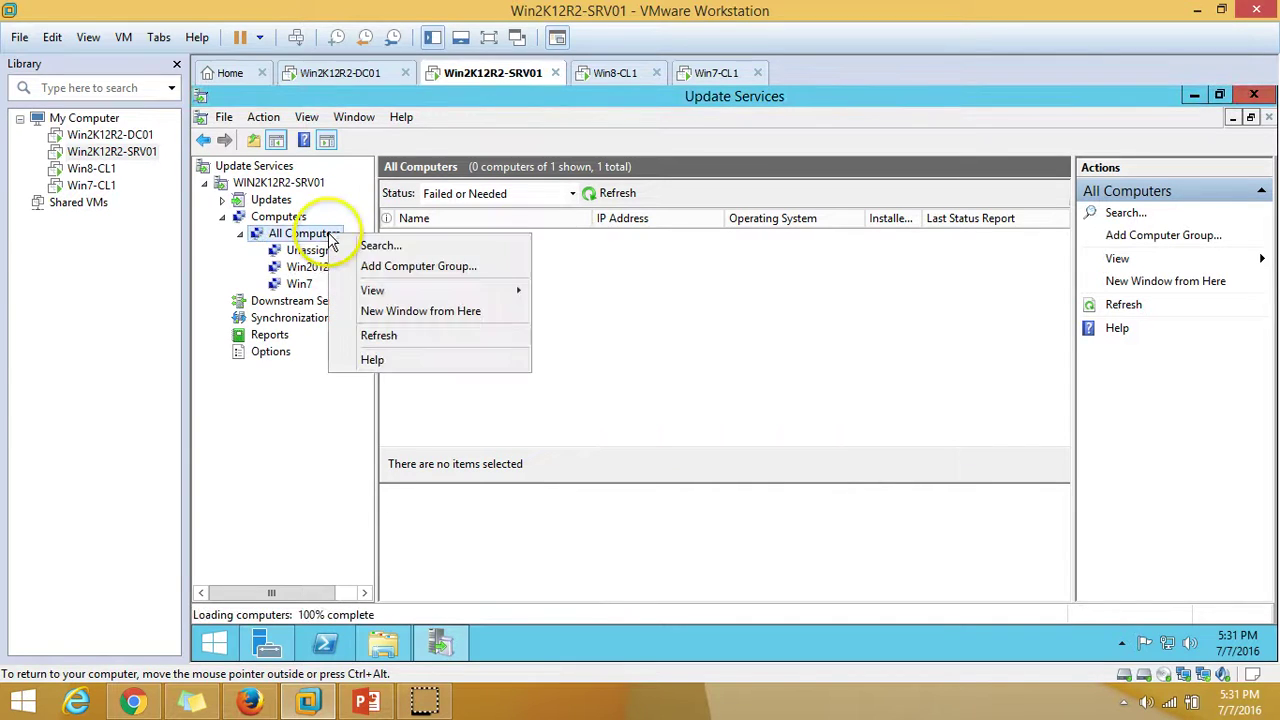
click(375, 265)
text(Win)
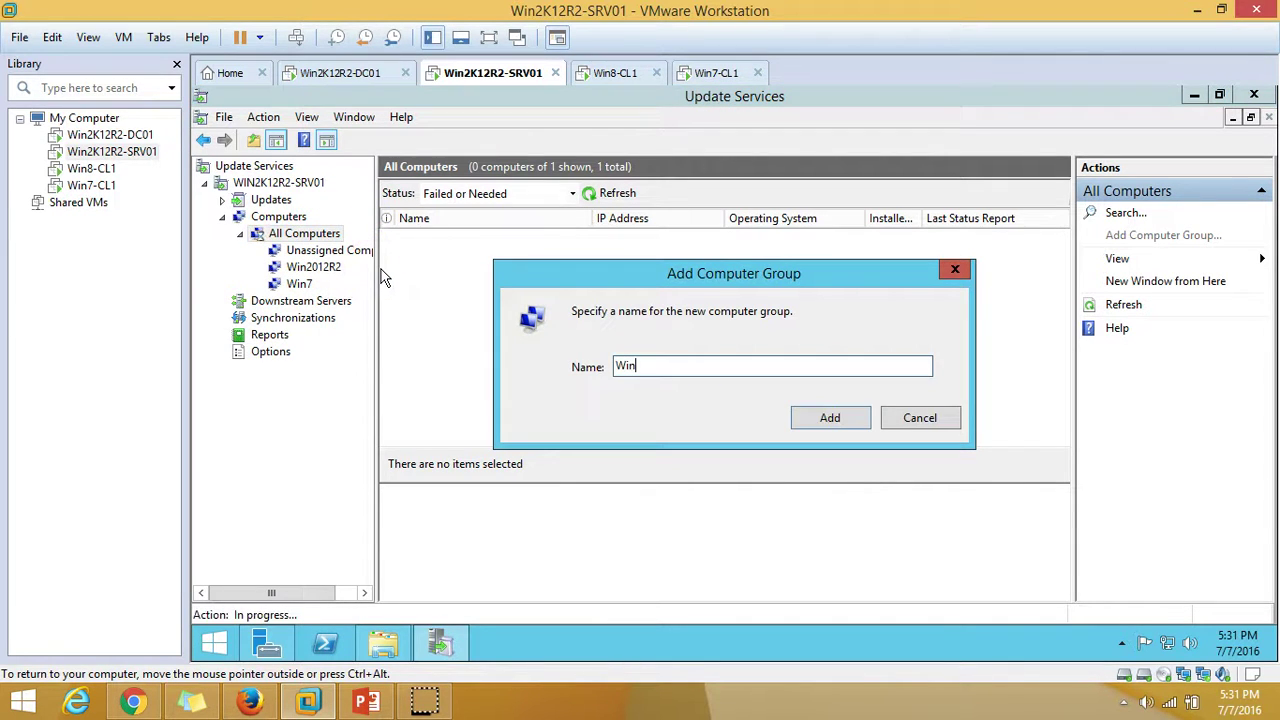
text(8.1)
key(Return)
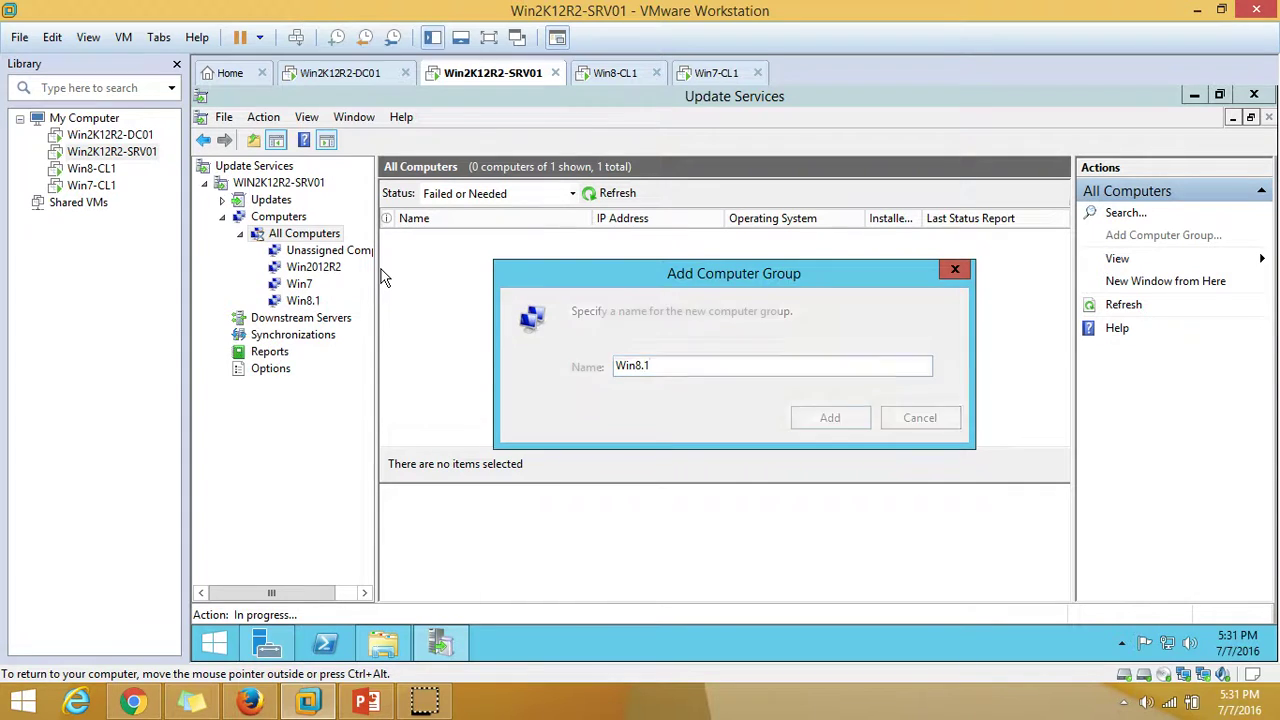
Add a computer group named Win10 under All Computers
right_click(331, 238)
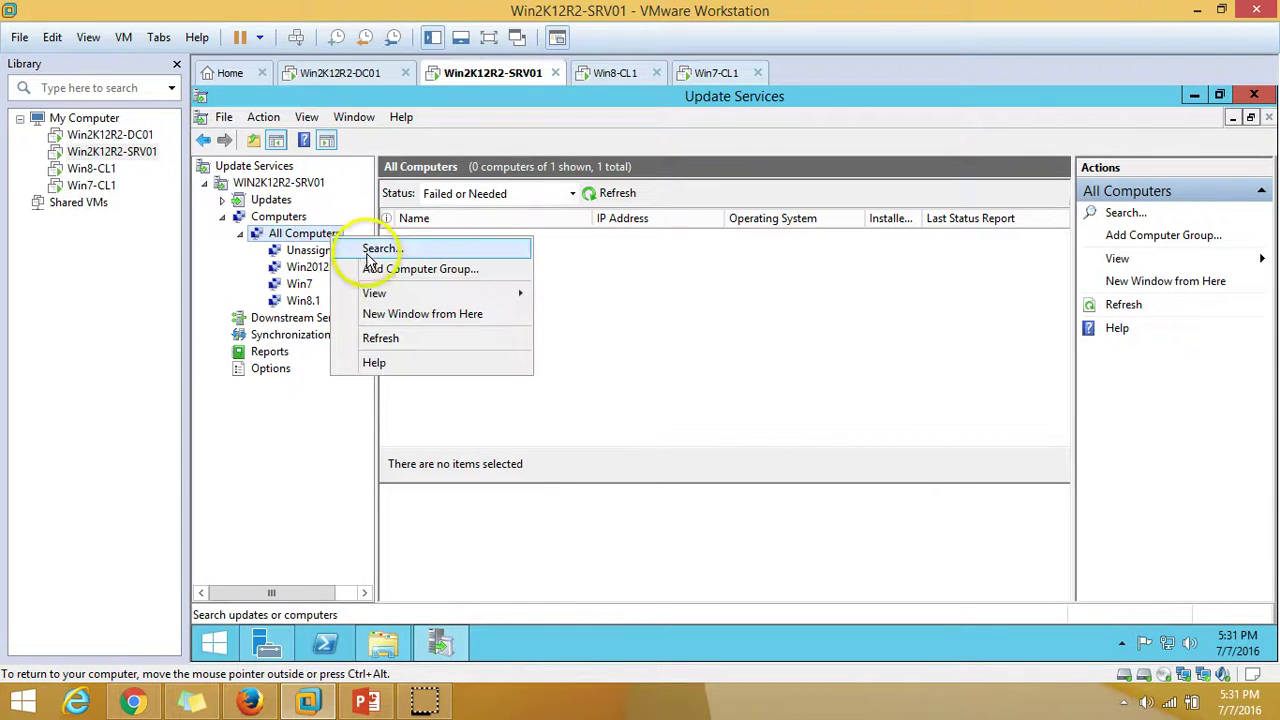
click(377, 265)
click(648, 365)
text(Win10)
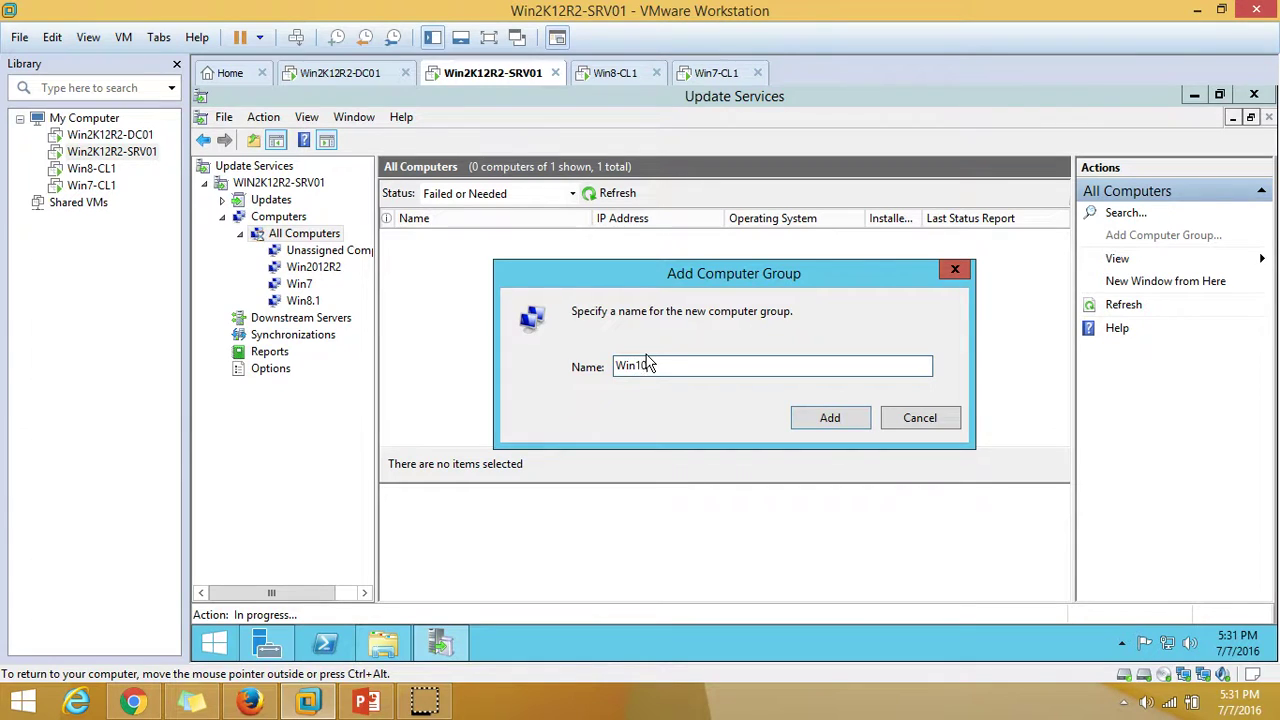
key(Return)
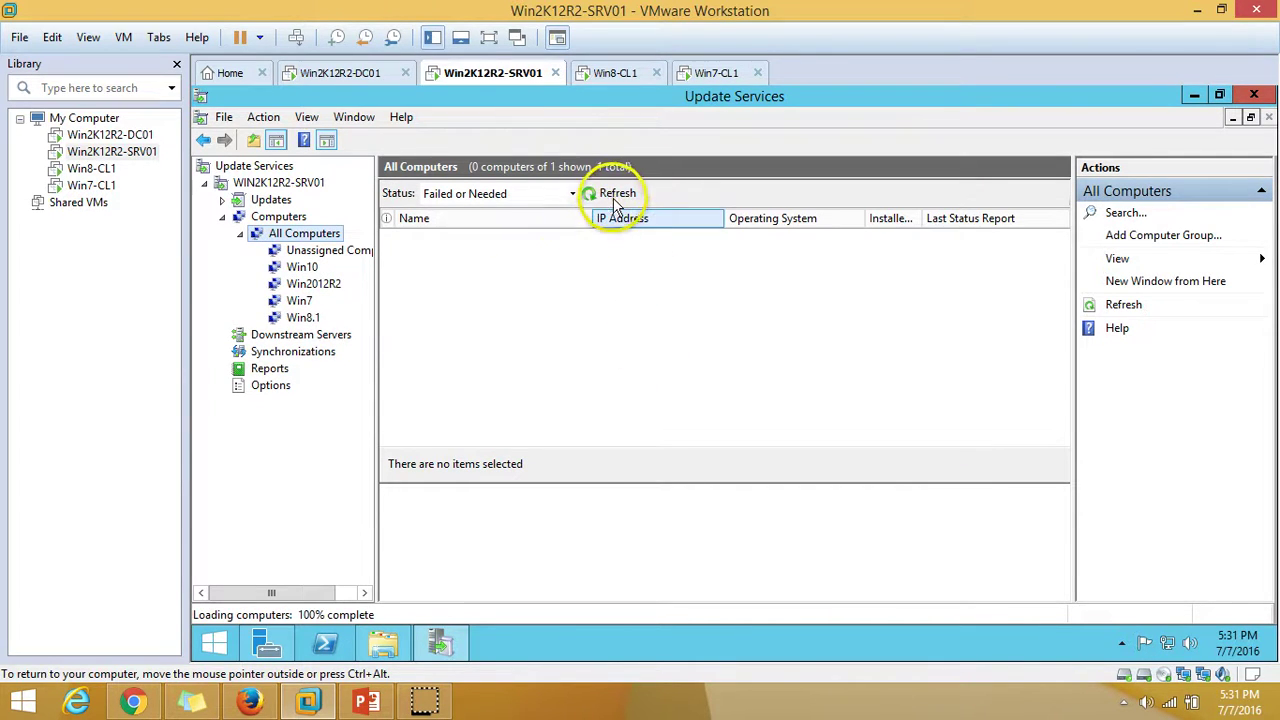
Set the status filter of Unassigned Computers to Any and refresh the computer list
click(328, 250)
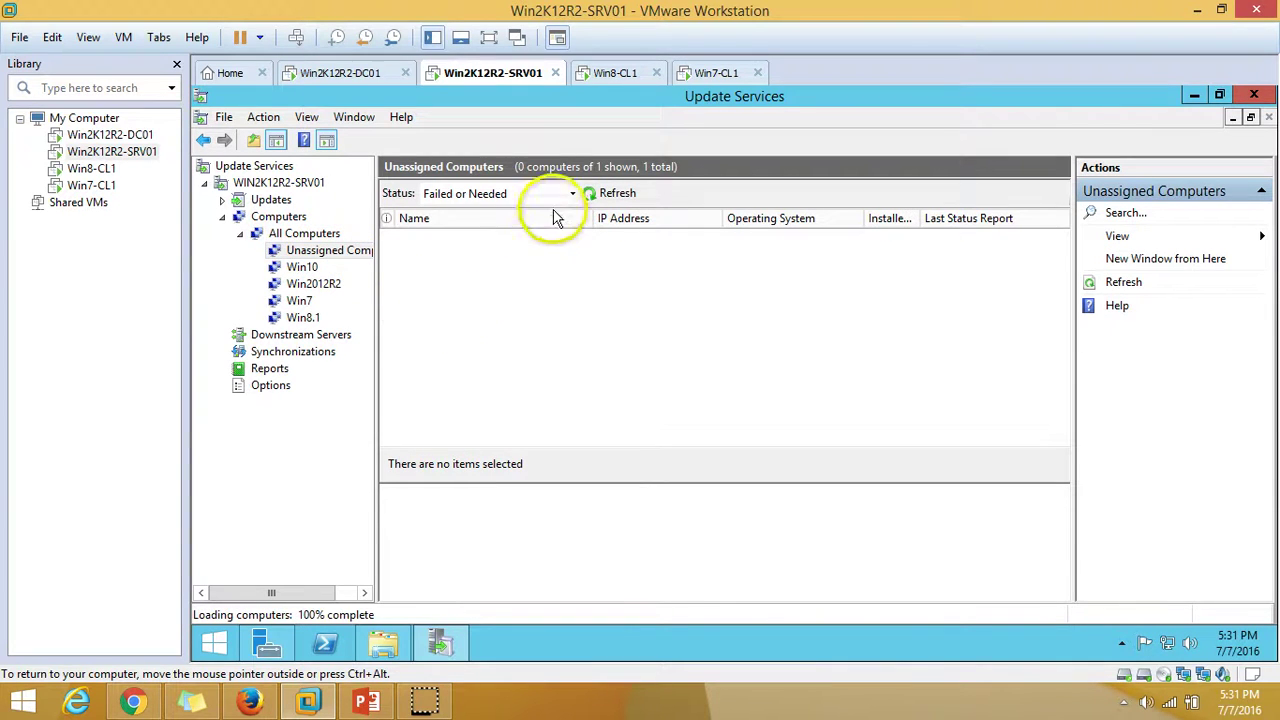
click(555, 194)
click(449, 294)
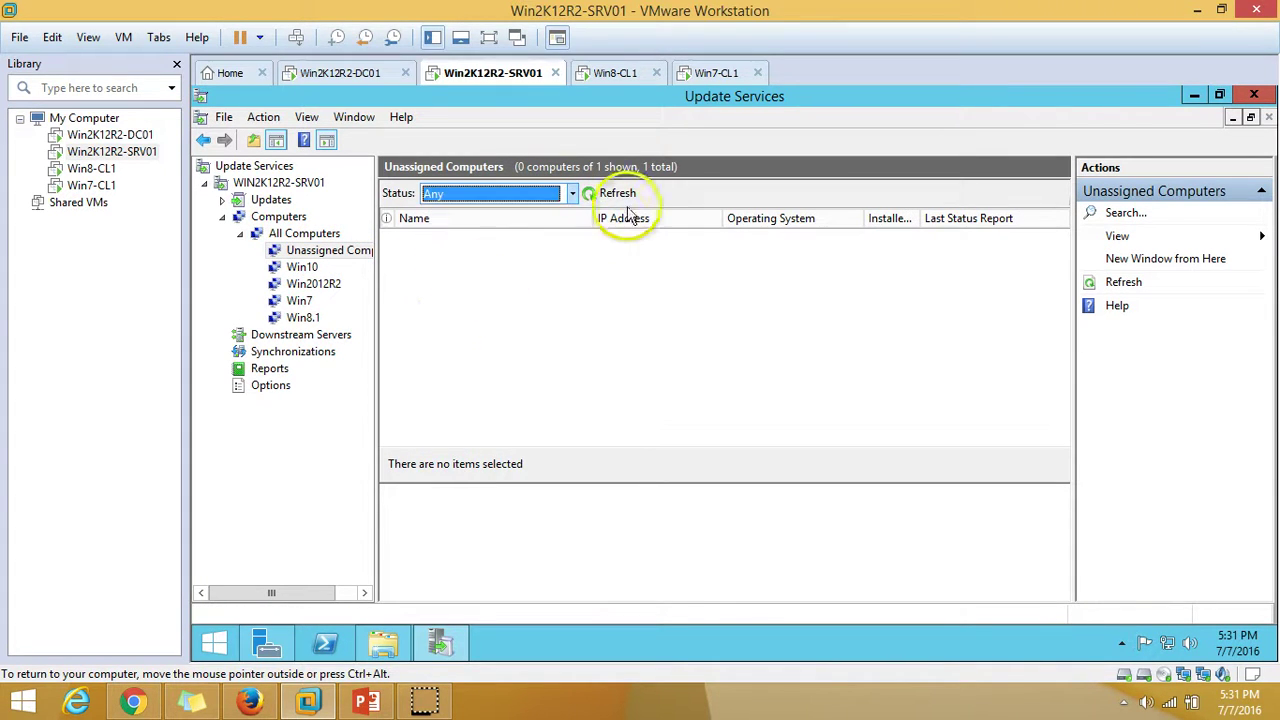
click(608, 193)
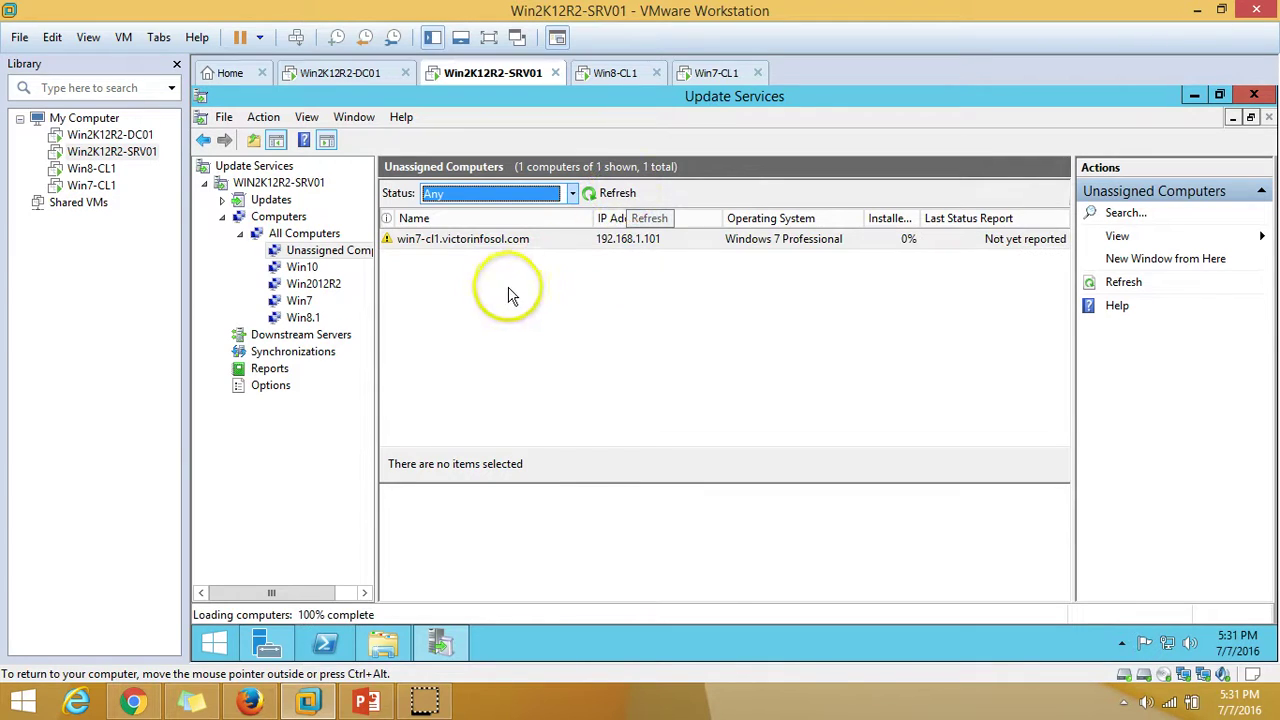
Change the membership of the unassigned win7-cl1 computer to the Win7 group and refresh the list
click(430, 240)
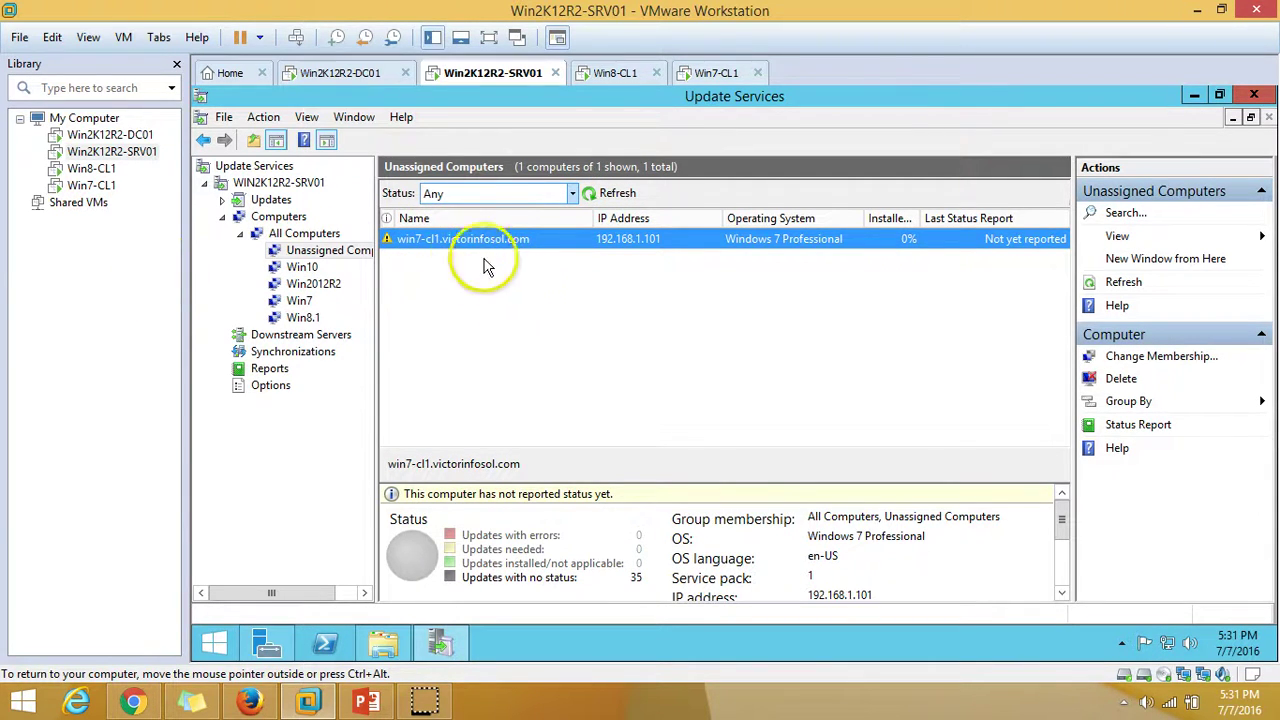
right_click(460, 249)
click(508, 251)
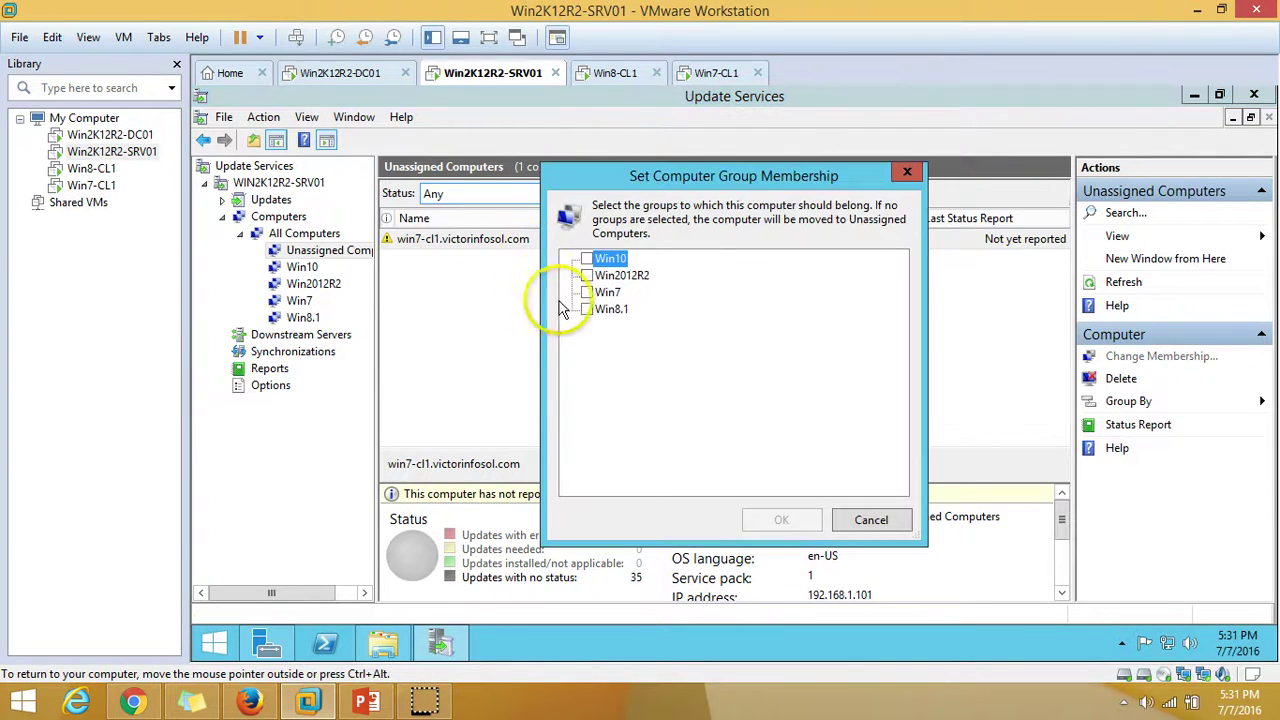
click(587, 292)
click(781, 519)
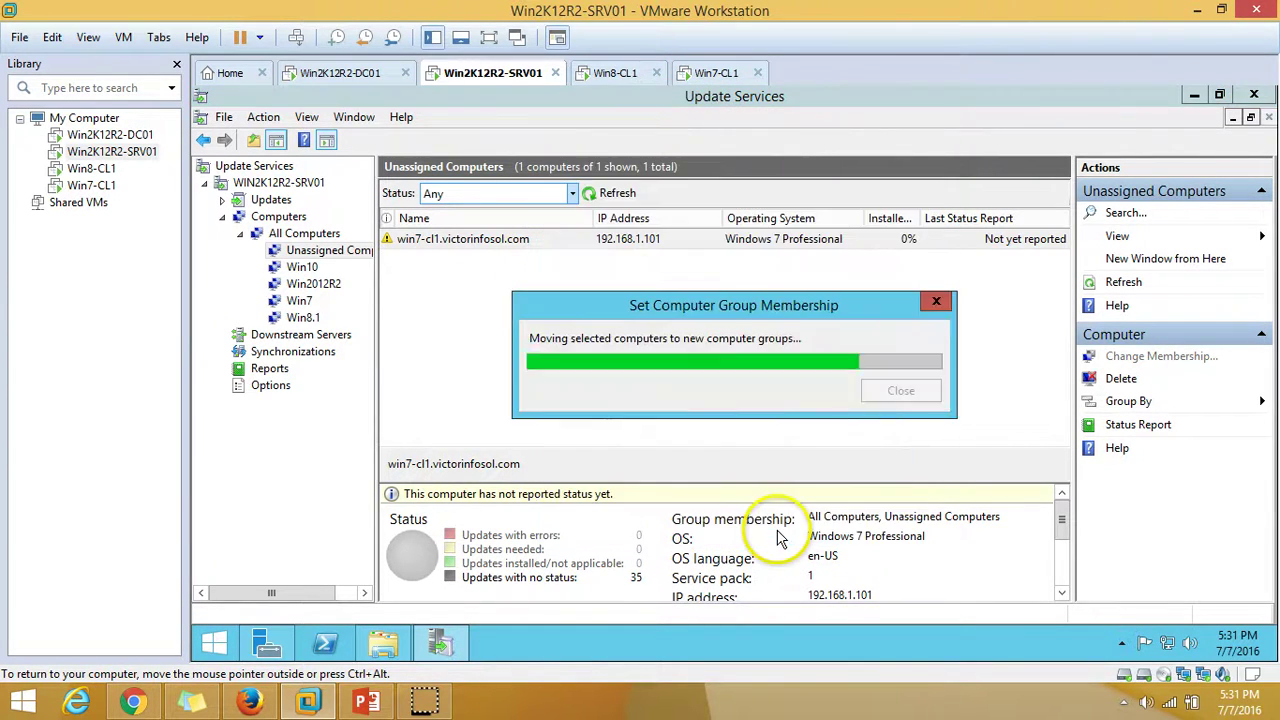
click(620, 195)
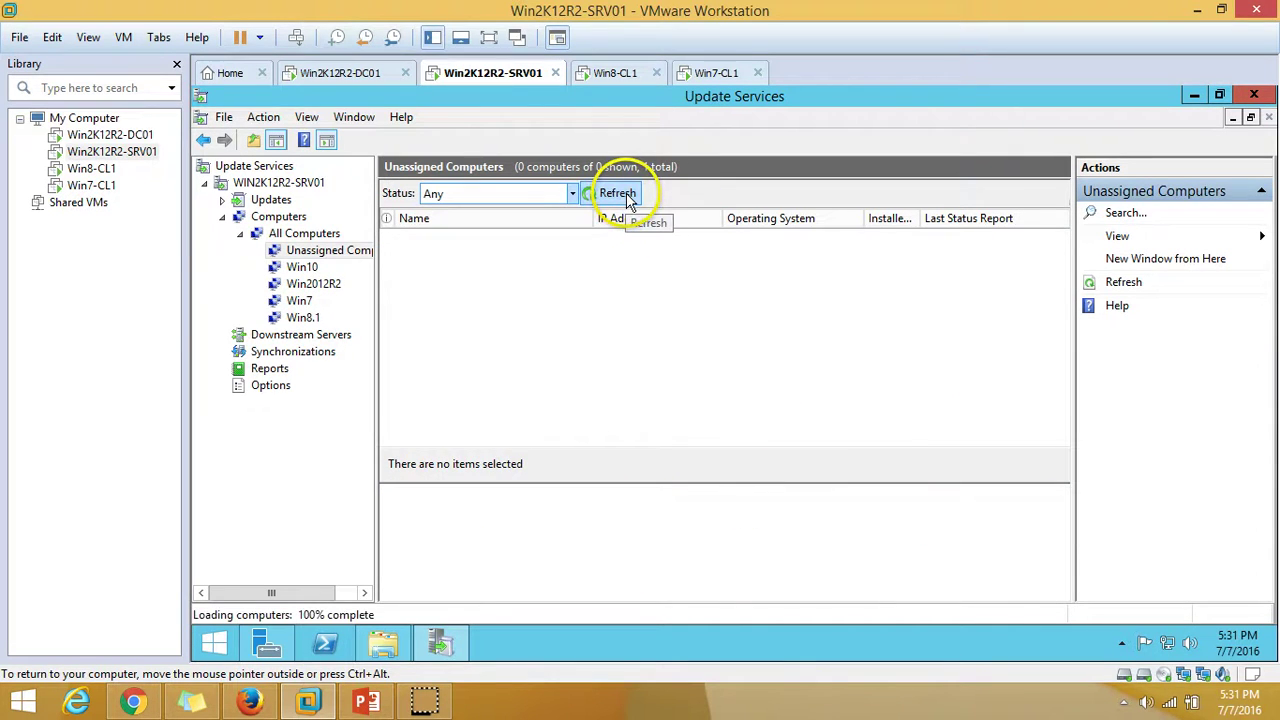
Switch to the Win8-CL1 virtual machine
click(614, 73)
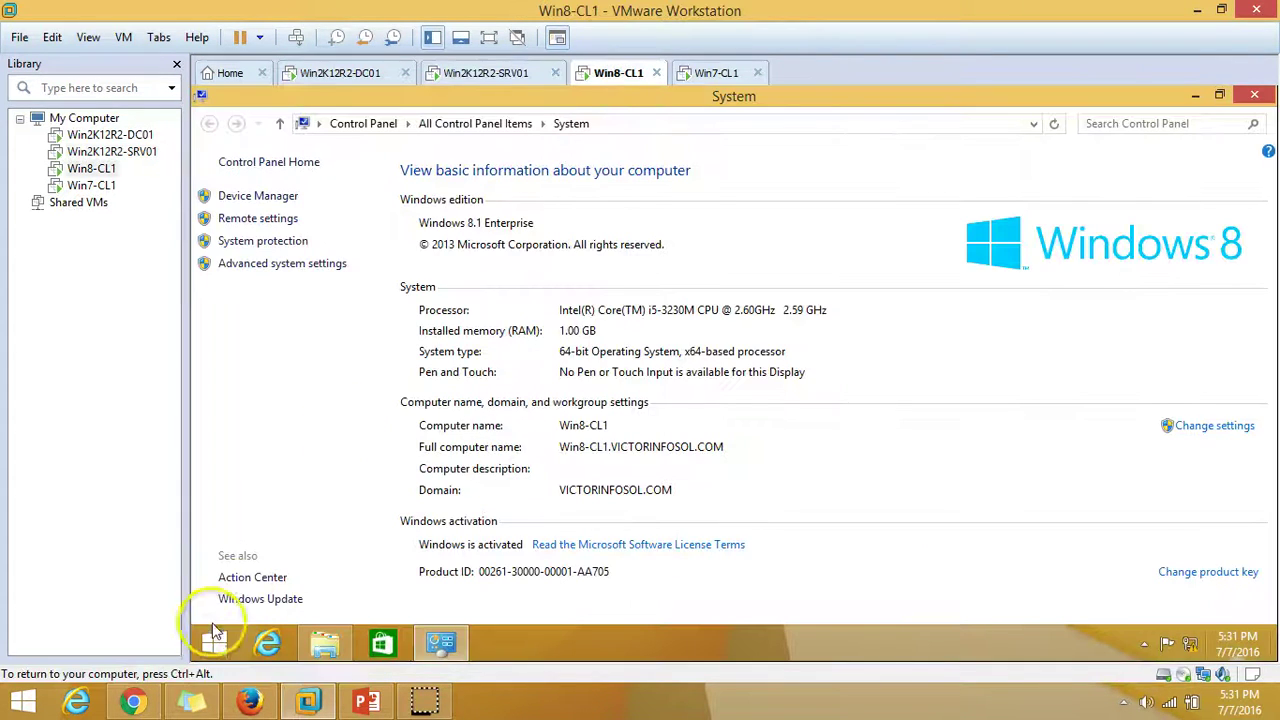
click(216, 643)
click(220, 645)
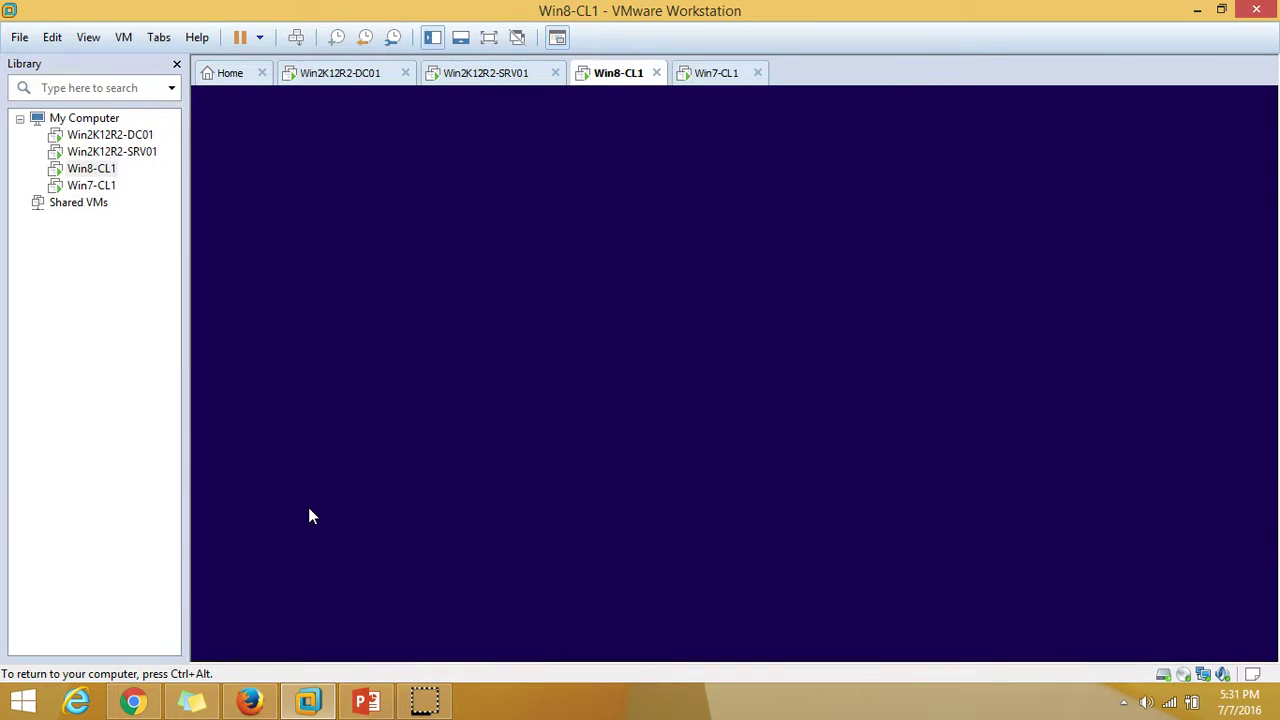
right_click(307, 578)
click(636, 376)
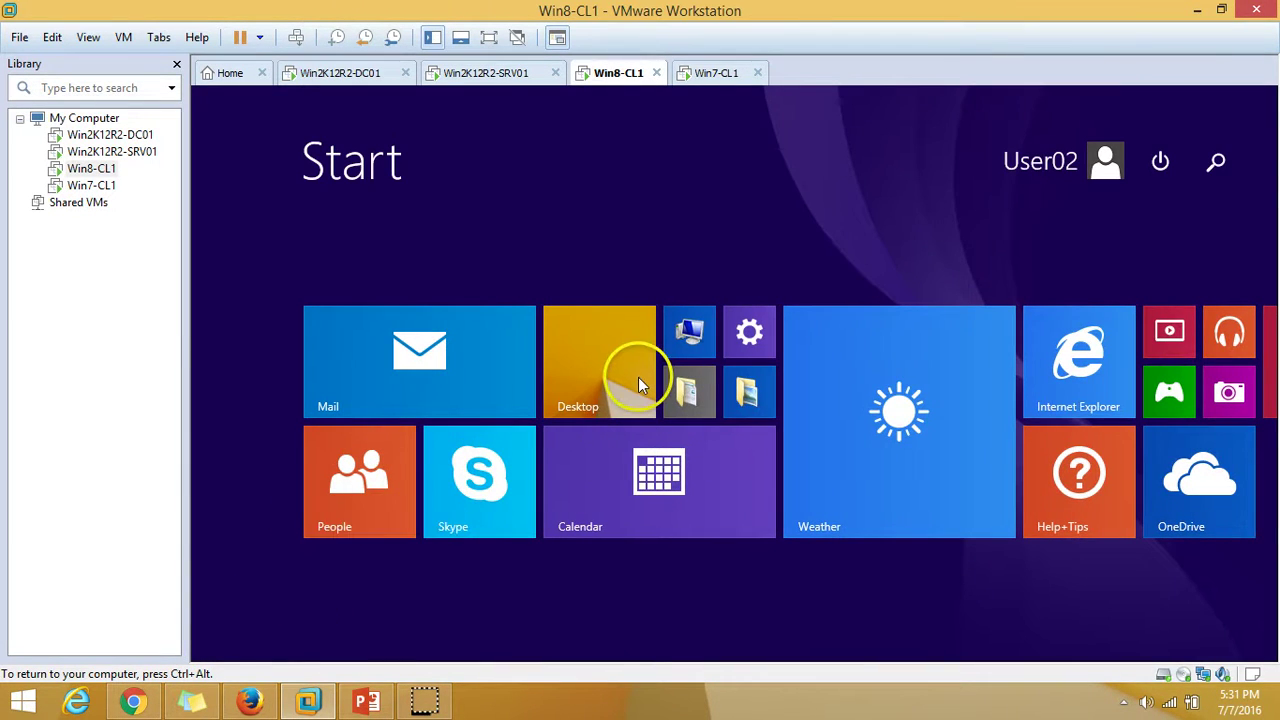
click(638, 377)
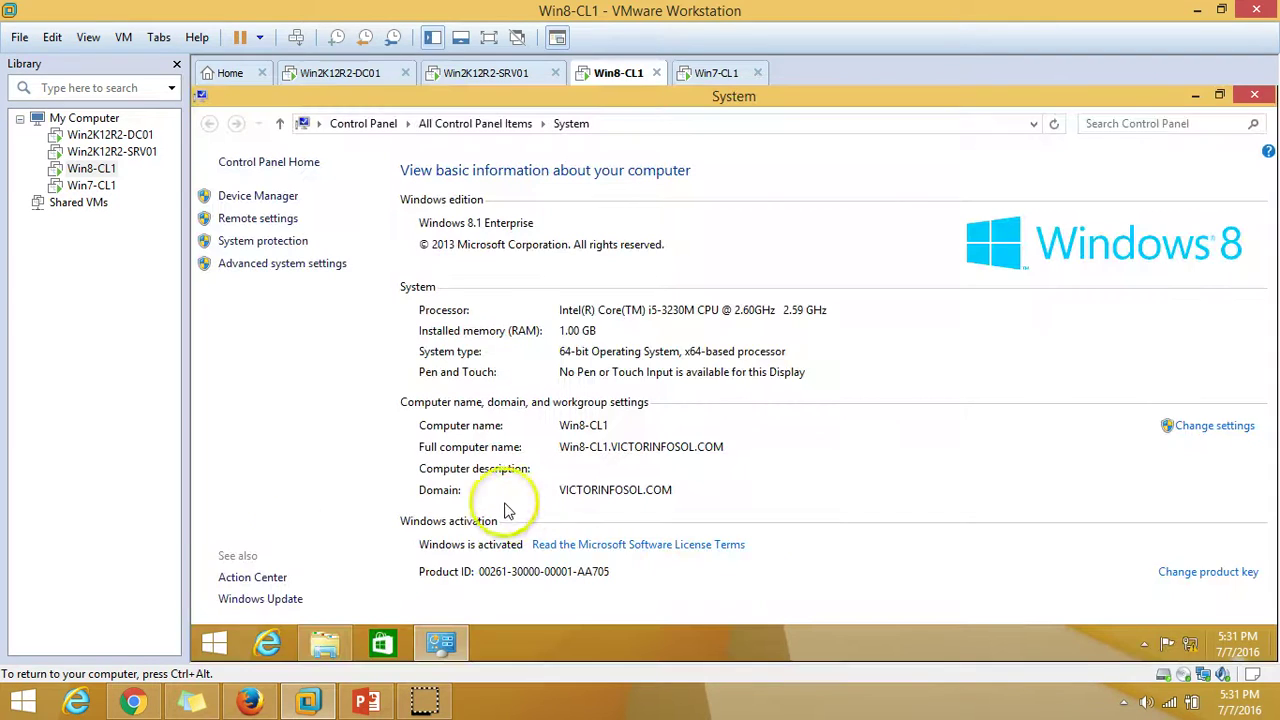
Open a command prompt on Win8-CL1 and force a group policy update with gpupdate /force
right_click(212, 640)
click(320, 450)
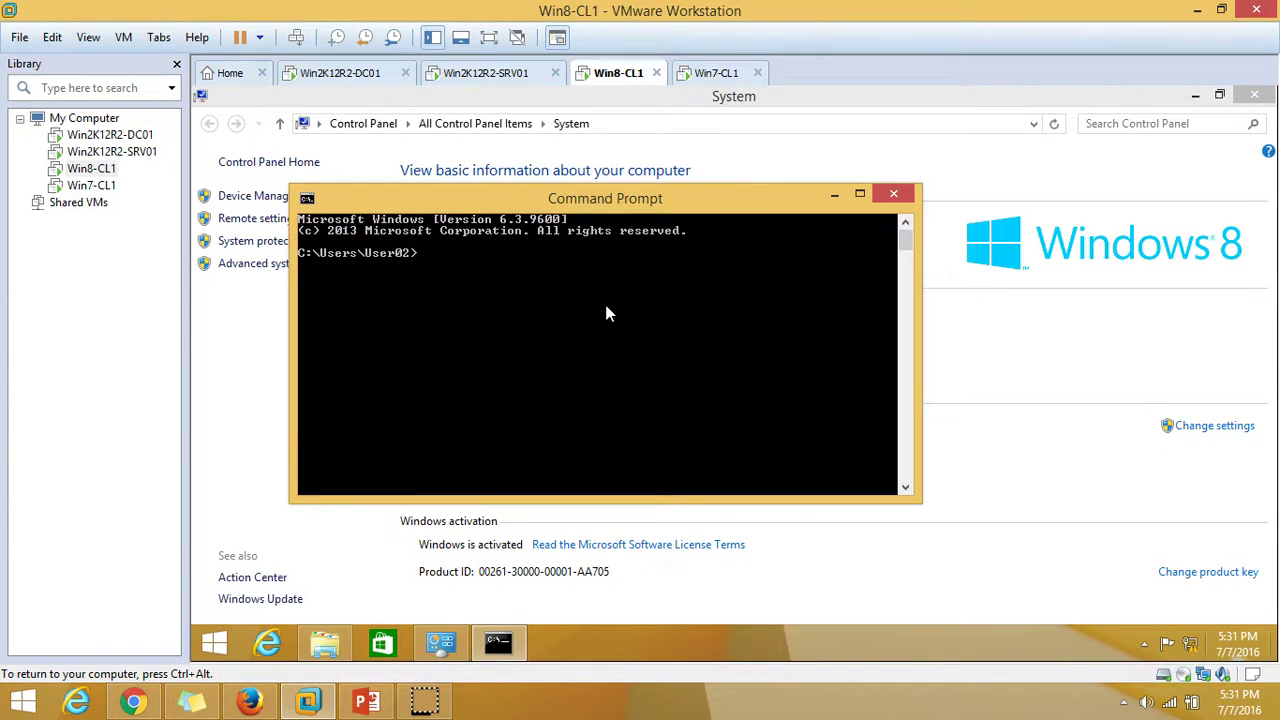
text(gpupdate /force)
key(Return)
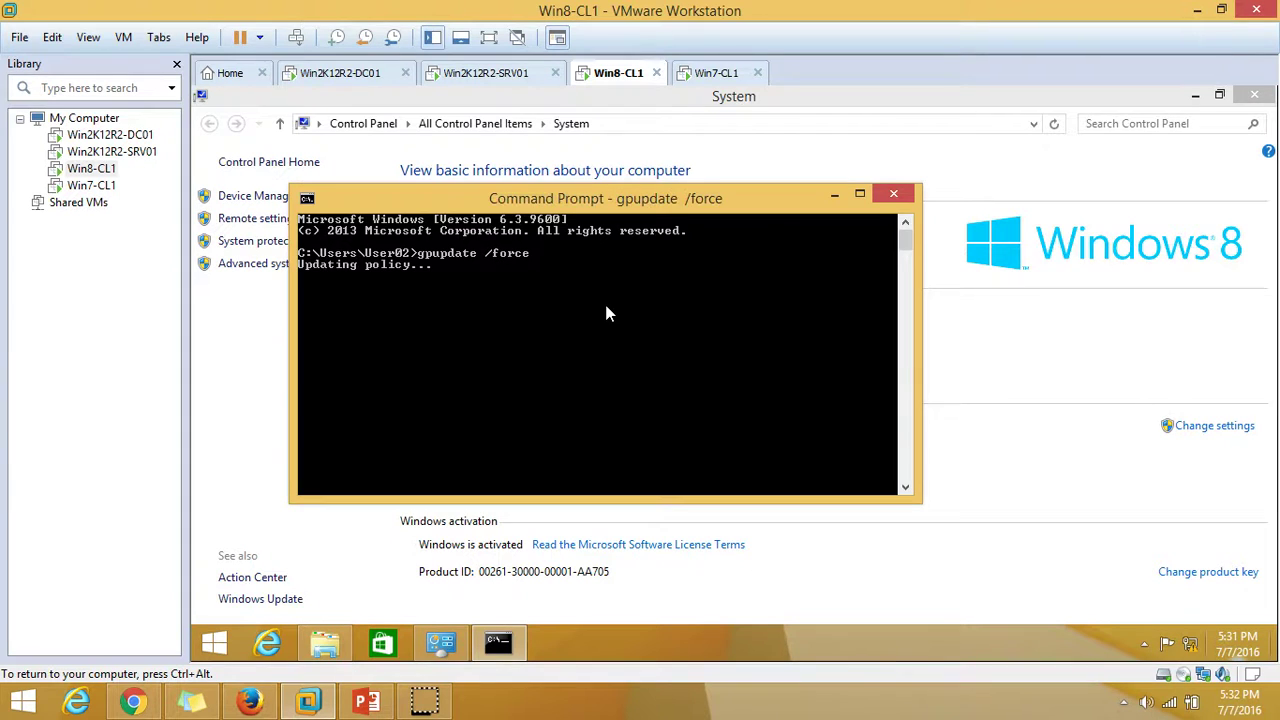
Switch to Win2K12R2-SRV01, run gpupdate /force in an administrator command prompt, and move its window off the computer list
click(506, 74)
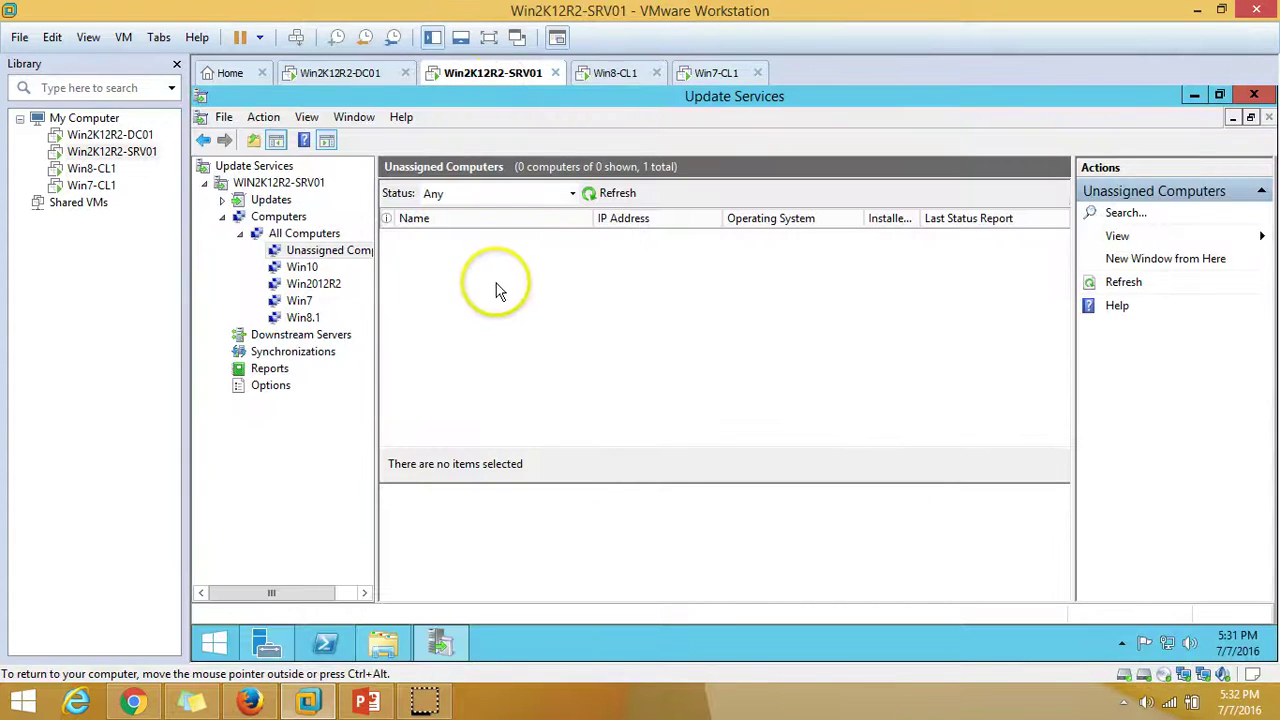
right_click(214, 641)
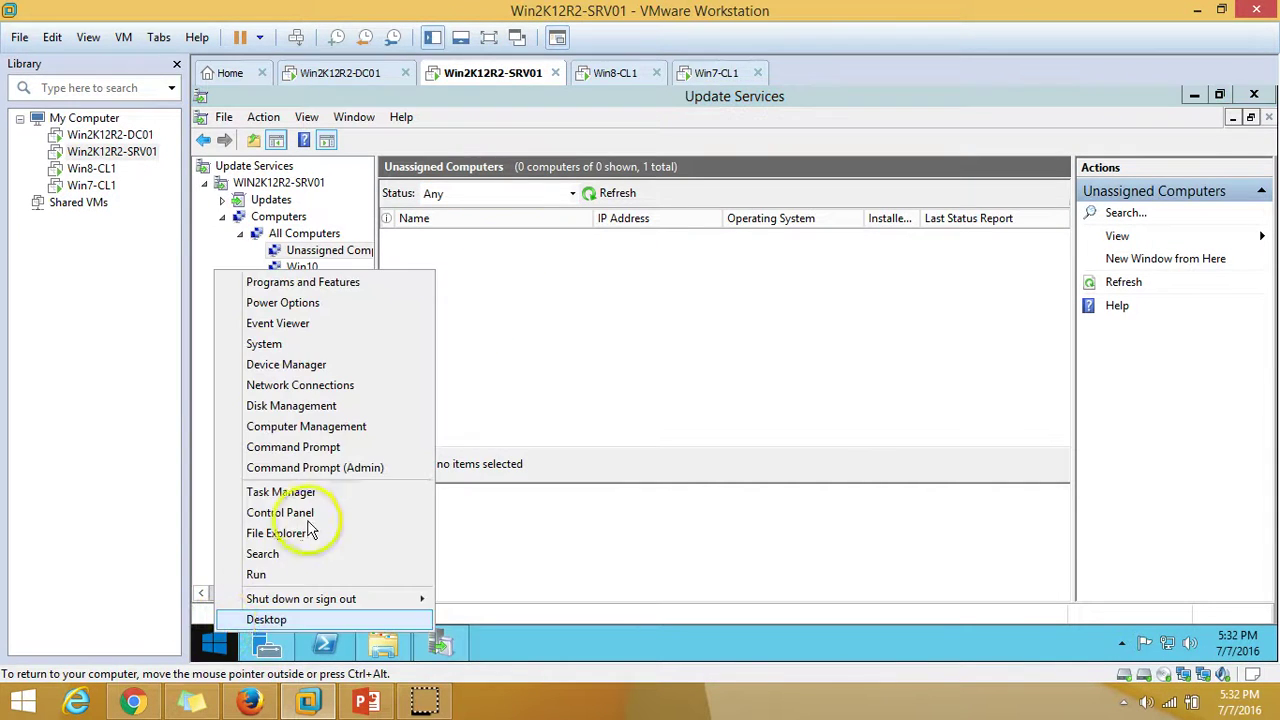
click(335, 477)
click(818, 393)
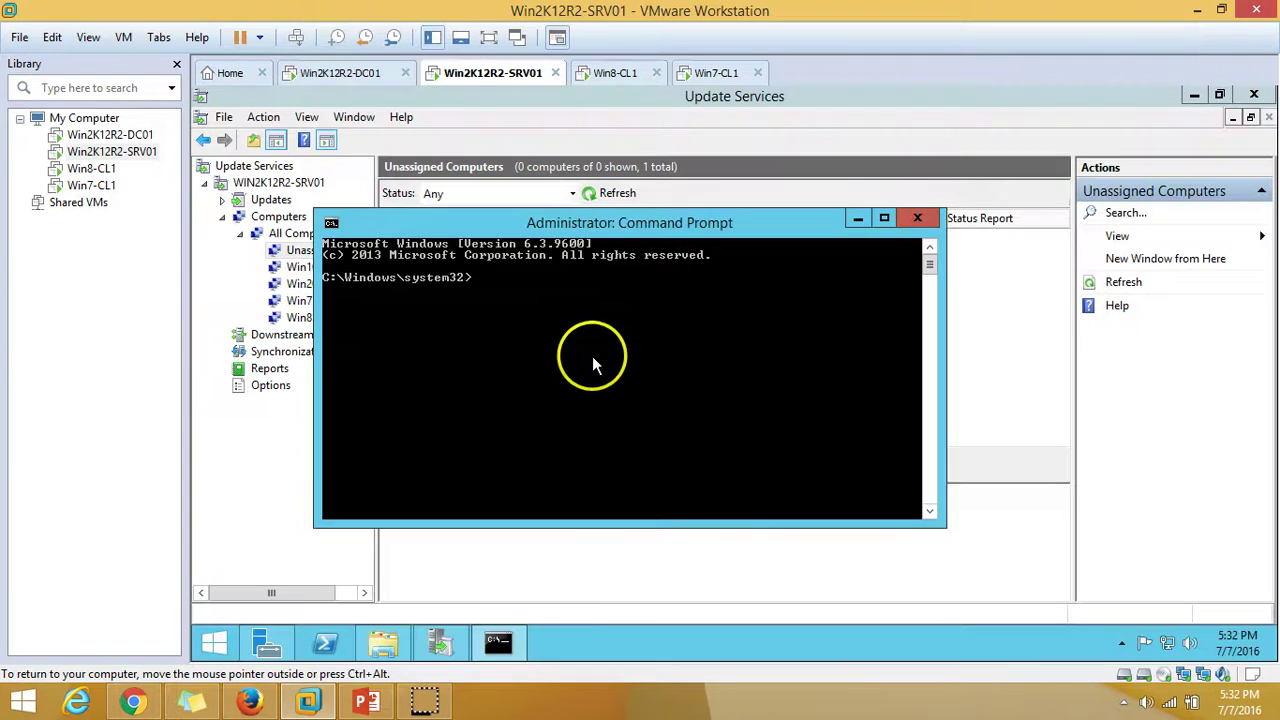
text(gpu)
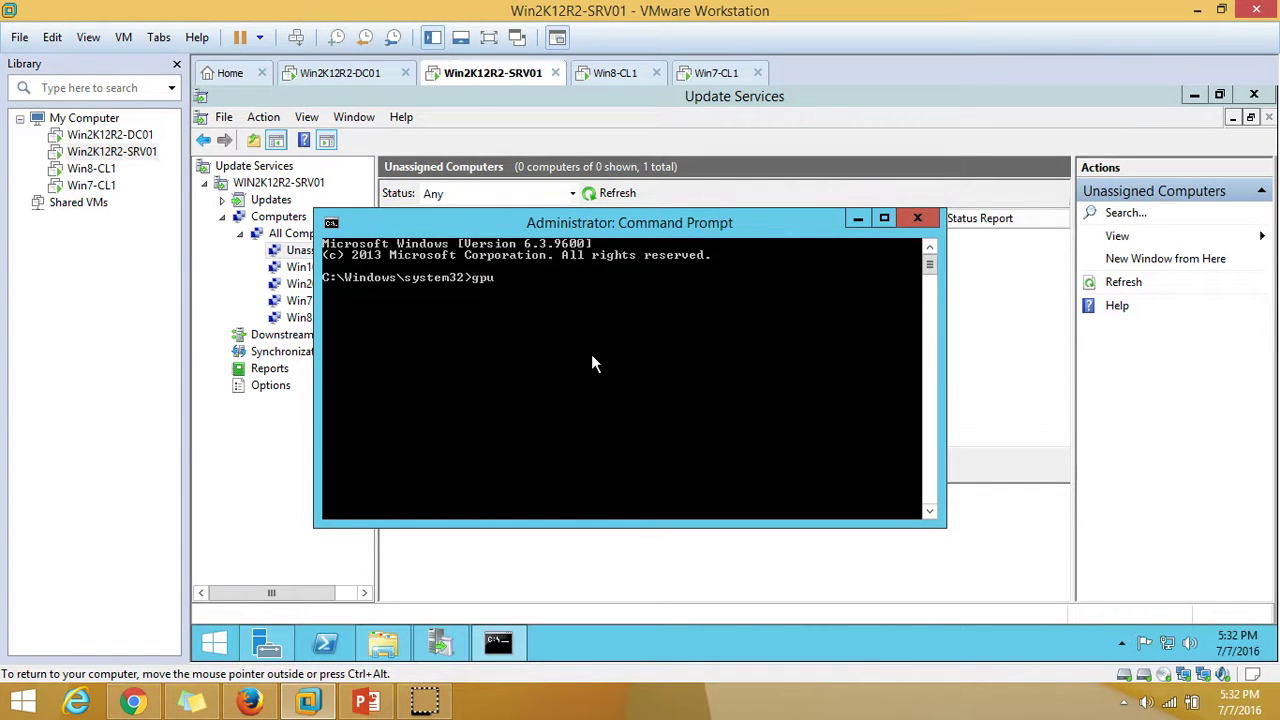
text(pdate /force)
key(Return)
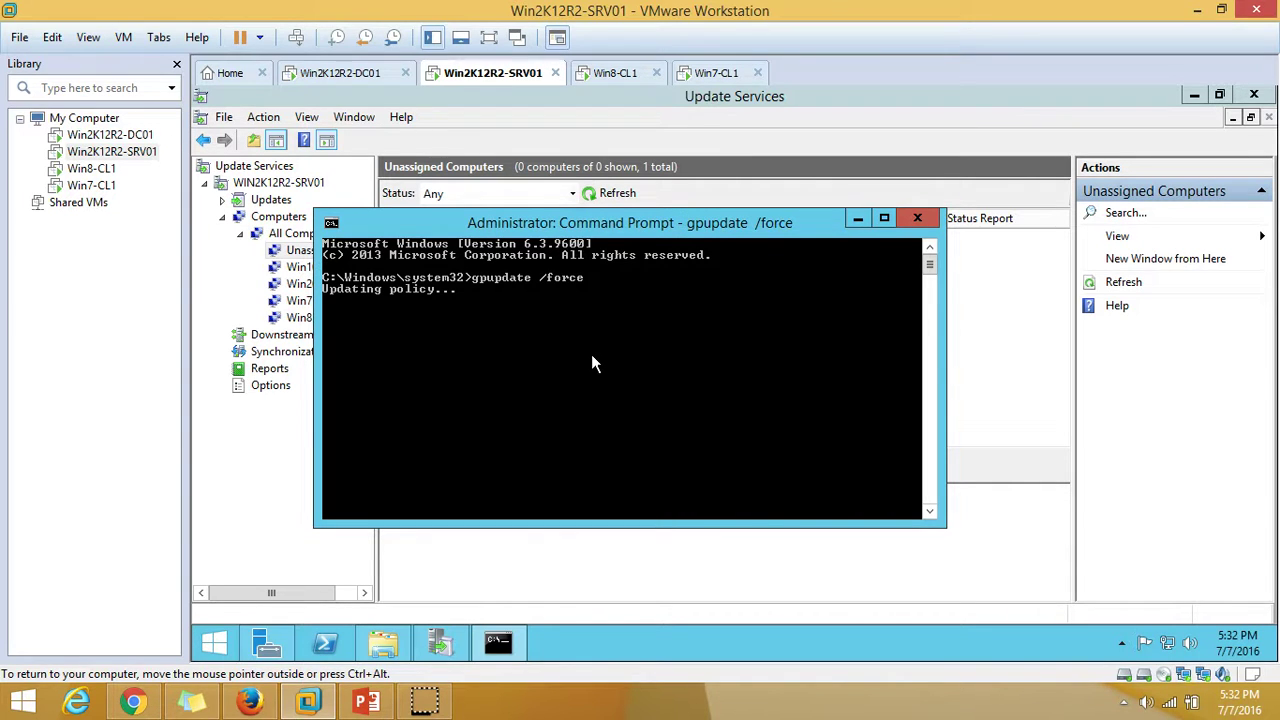
drag(612, 224, 855, 314)
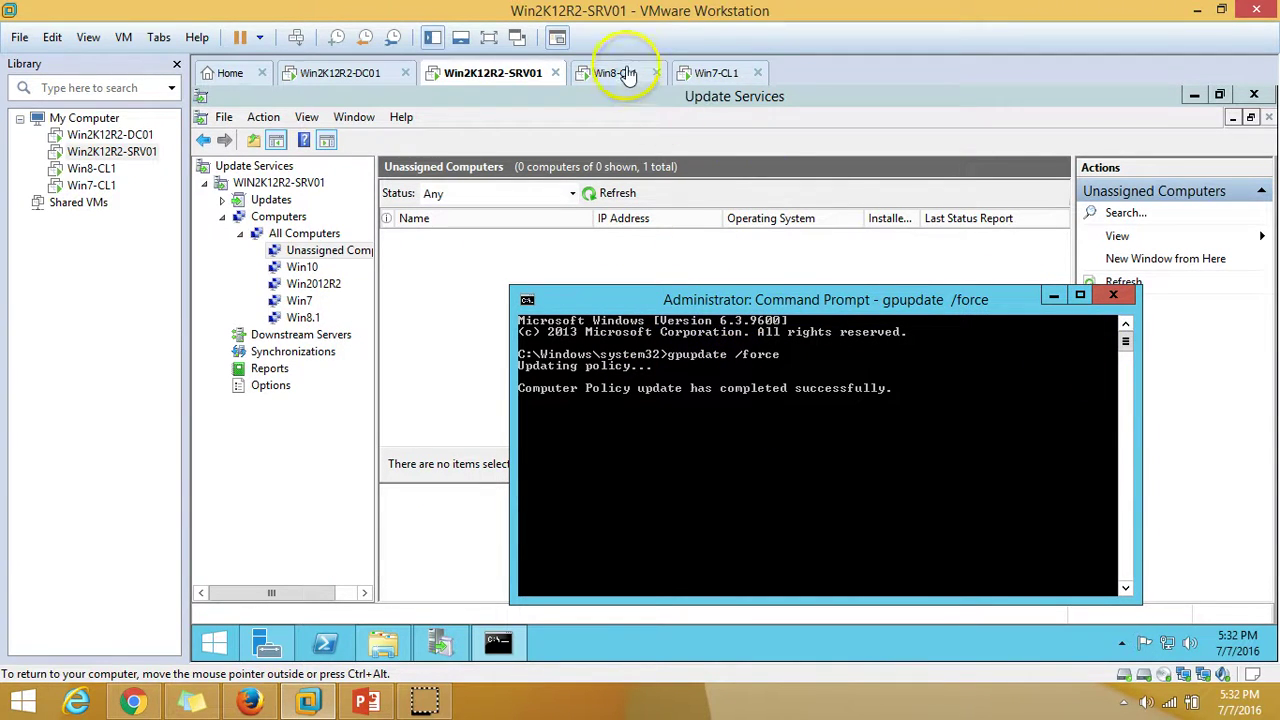
Refresh Unassigned Computers, change the membership of win2k12r2-srv01 to the Win2012R2 group, and refresh the list again
click(617, 194)
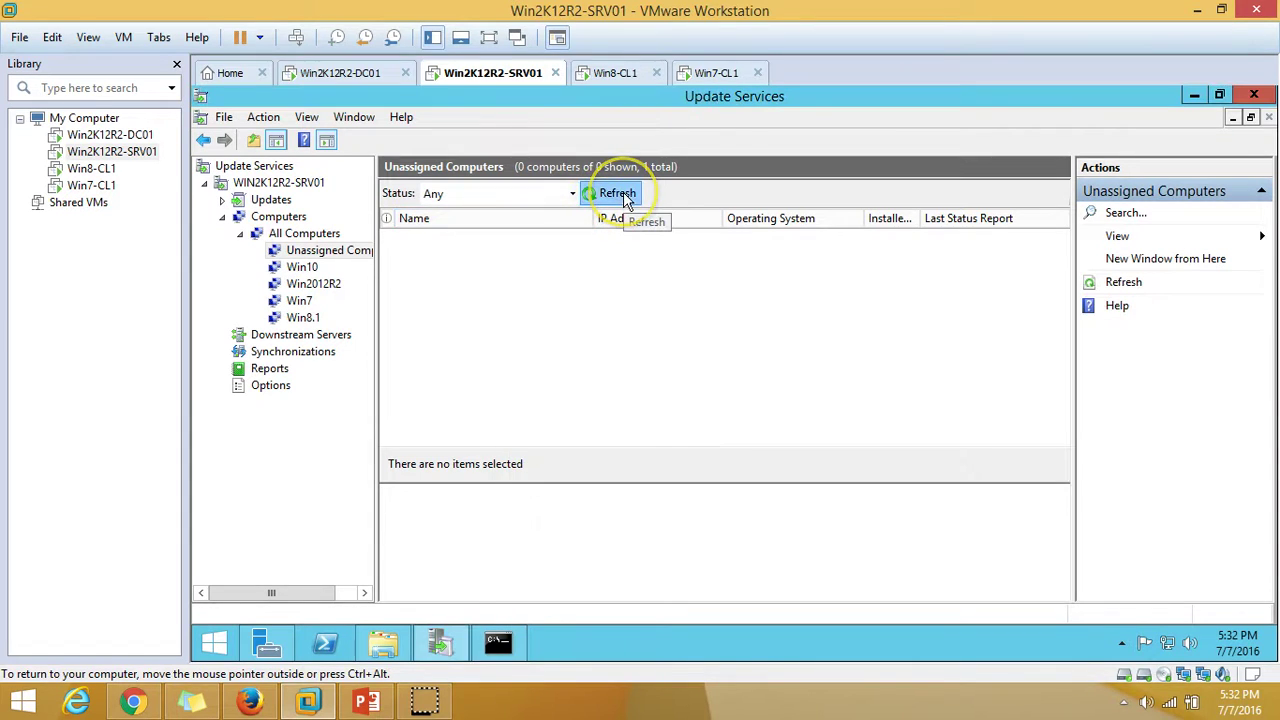
click(617, 194)
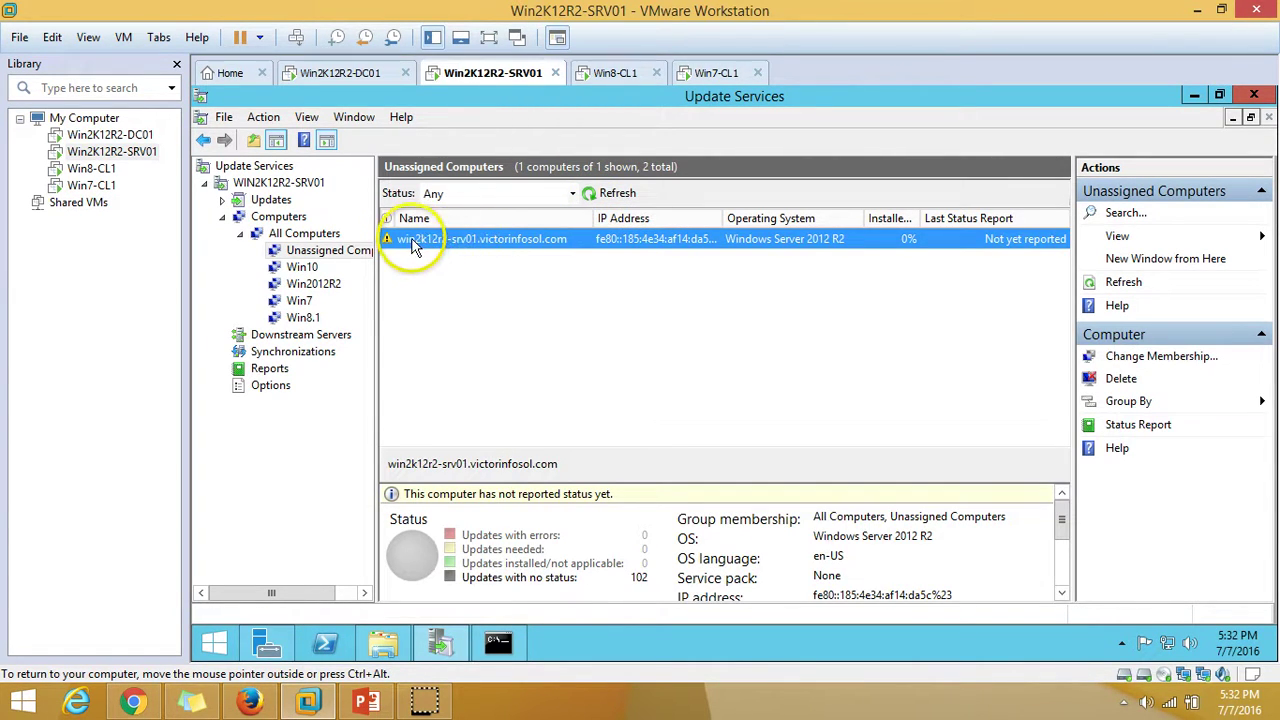
right_click(447, 247)
click(483, 253)
click(586, 276)
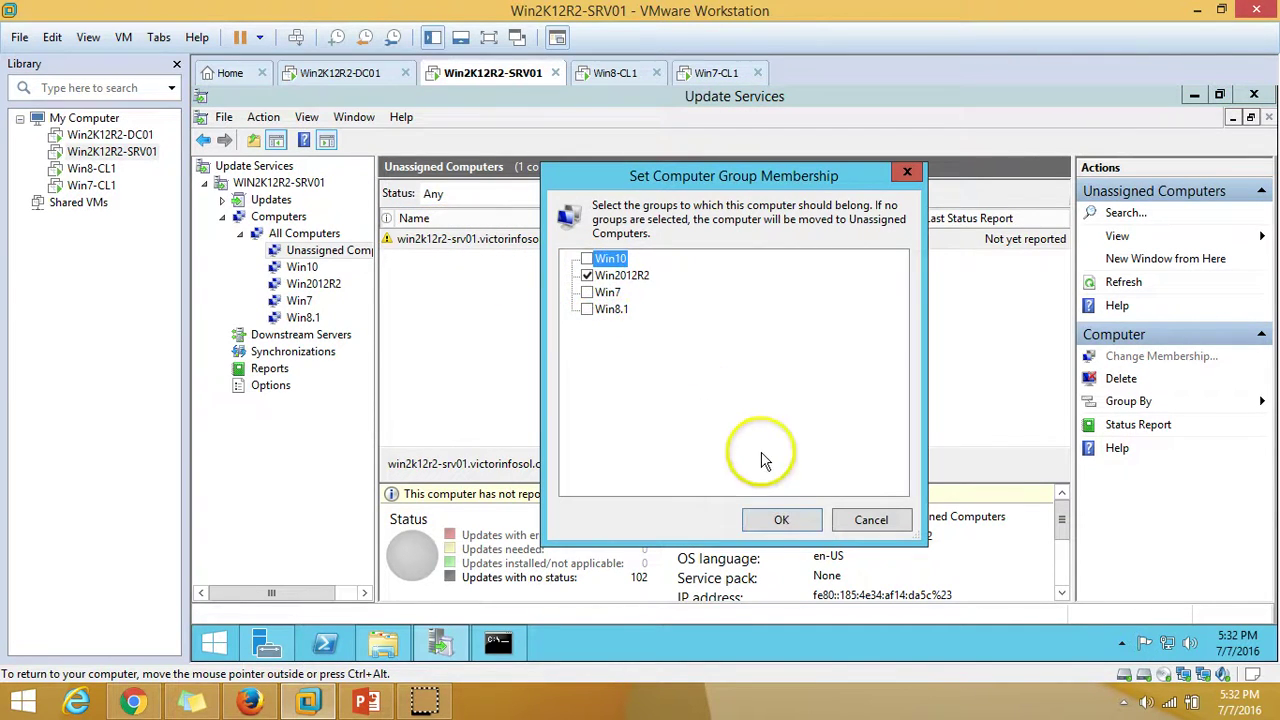
click(779, 519)
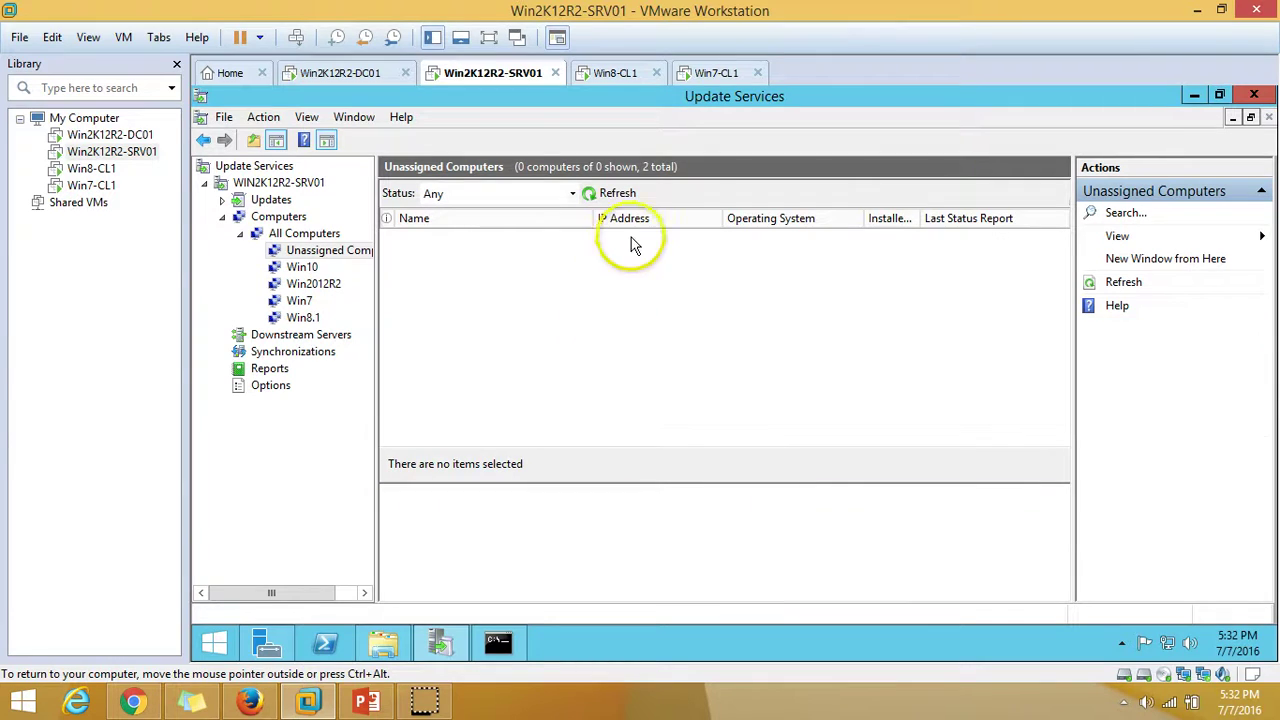
click(617, 193)
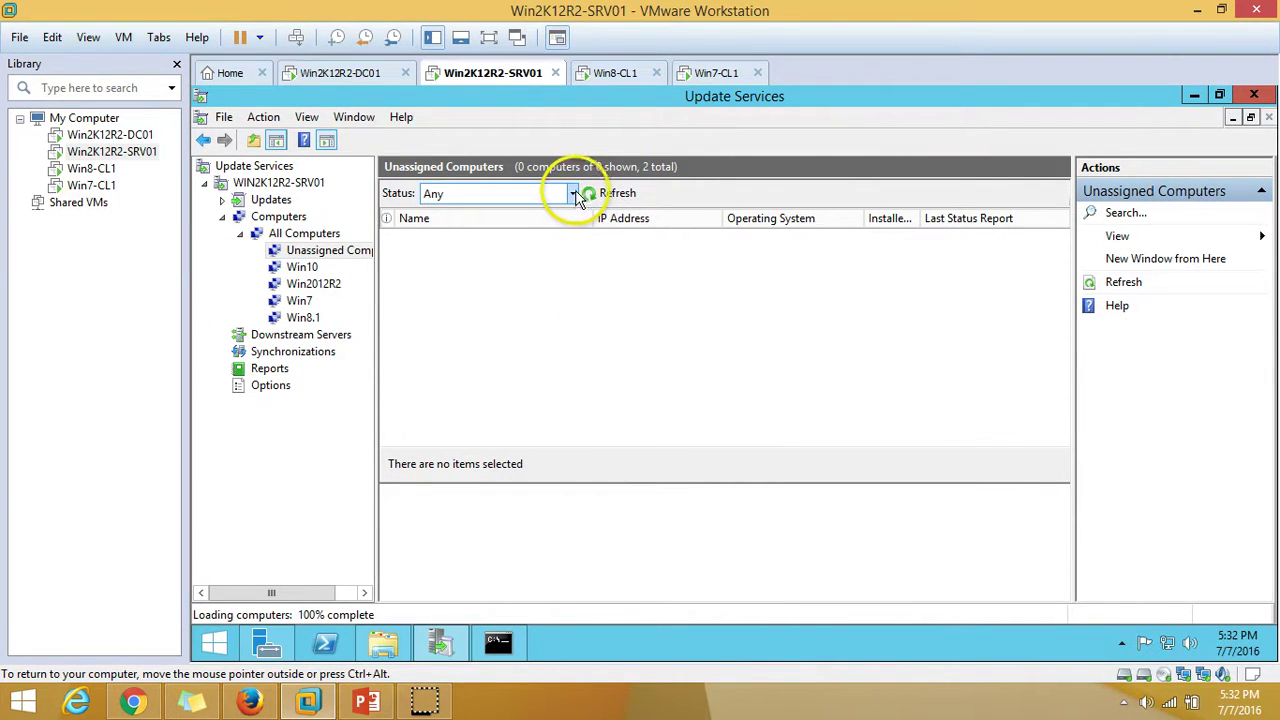
Close the administrator command prompt, then list All Computers with the status filter set to Any and refresh the list
click(498, 642)
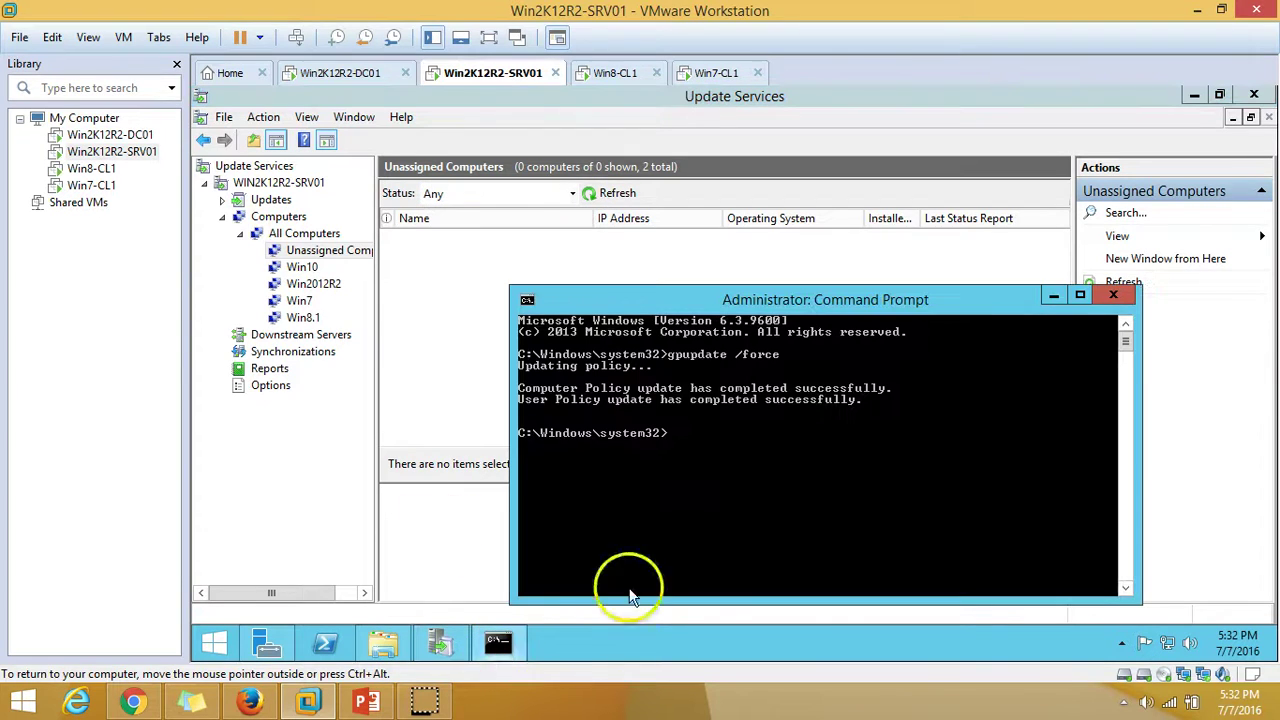
click(1115, 296)
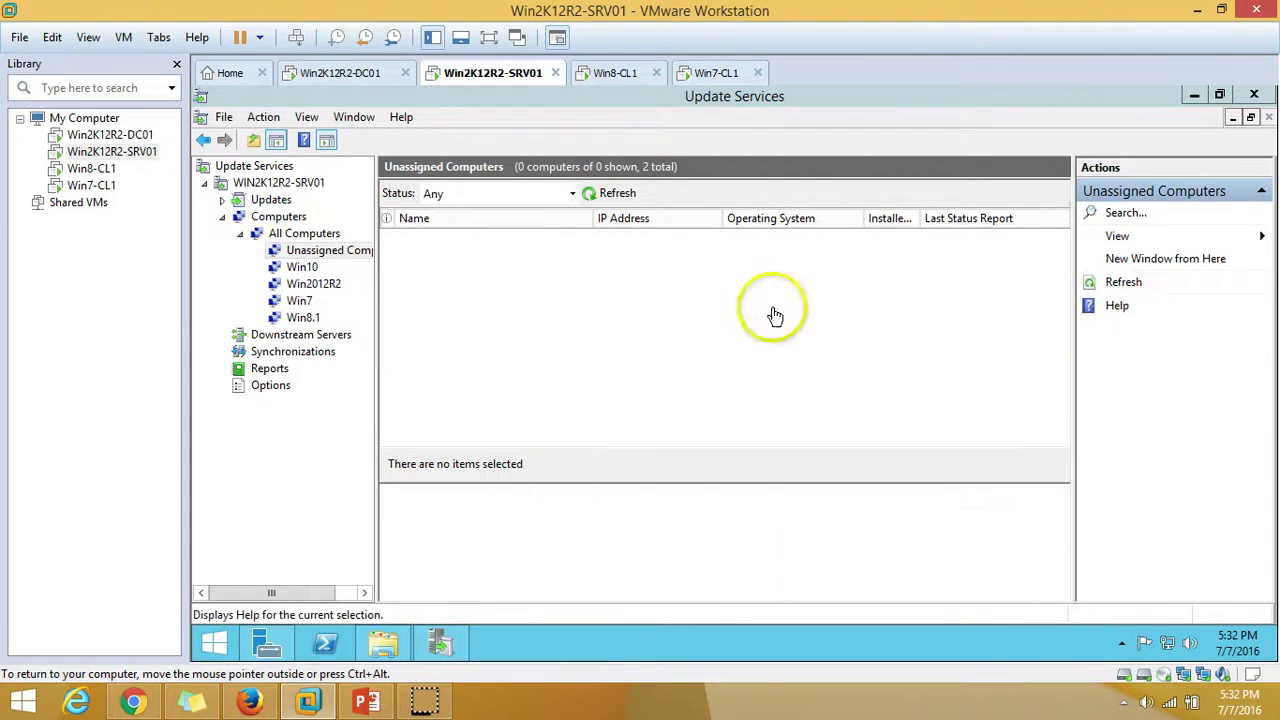
click(292, 233)
click(572, 193)
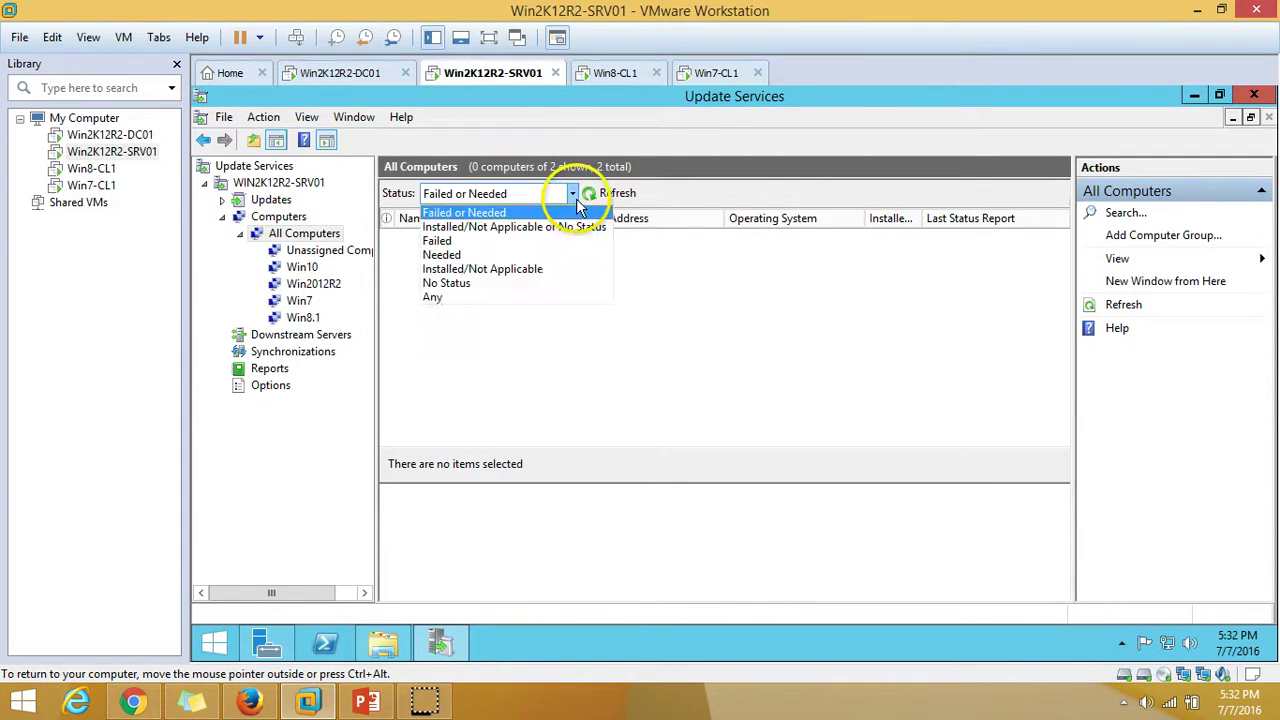
click(463, 298)
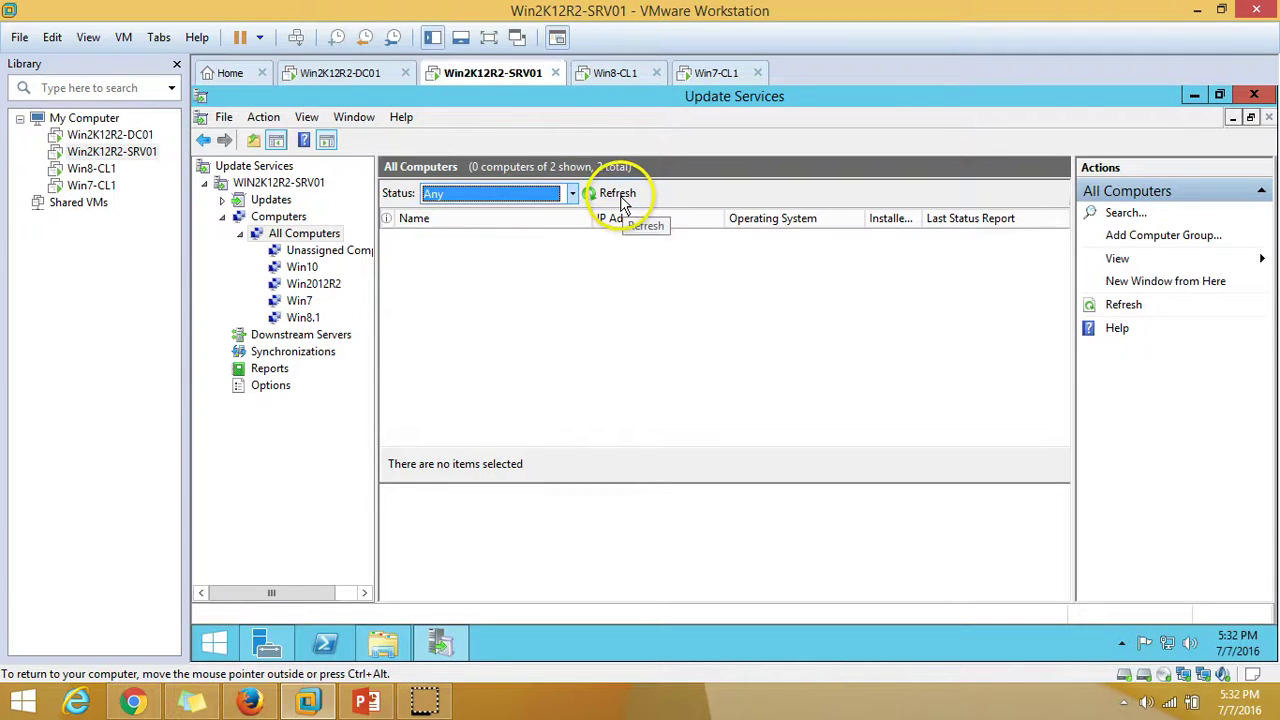
click(617, 193)
Check both listed computers and the Win2012R2 and Win7 groups, then return to All Computers and refresh it
click(565, 262)
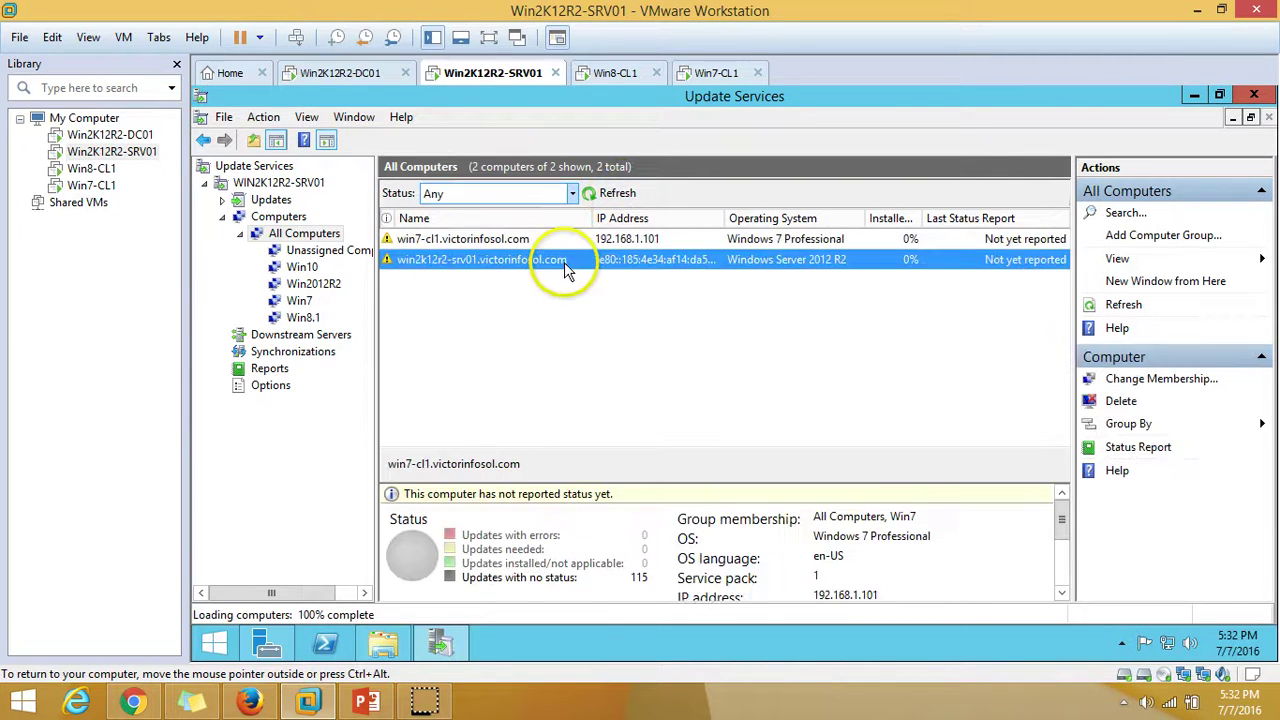
click(566, 242)
click(298, 285)
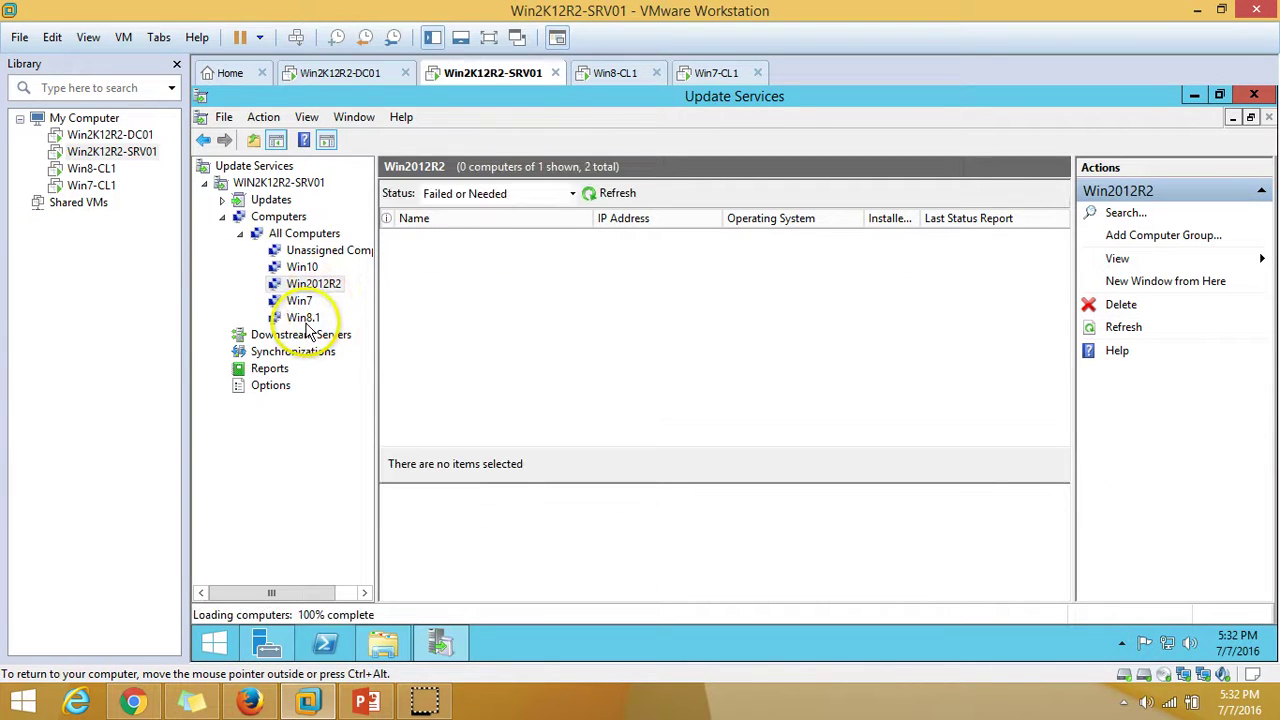
click(300, 302)
click(308, 234)
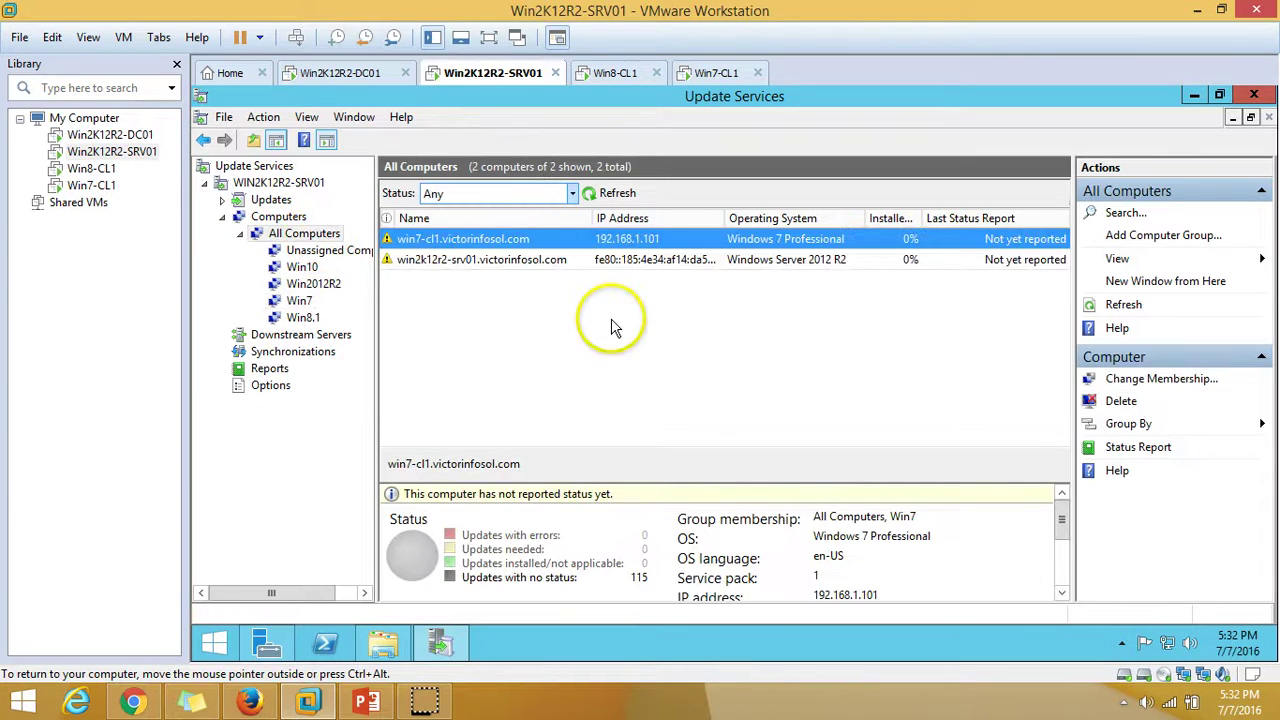
click(614, 194)
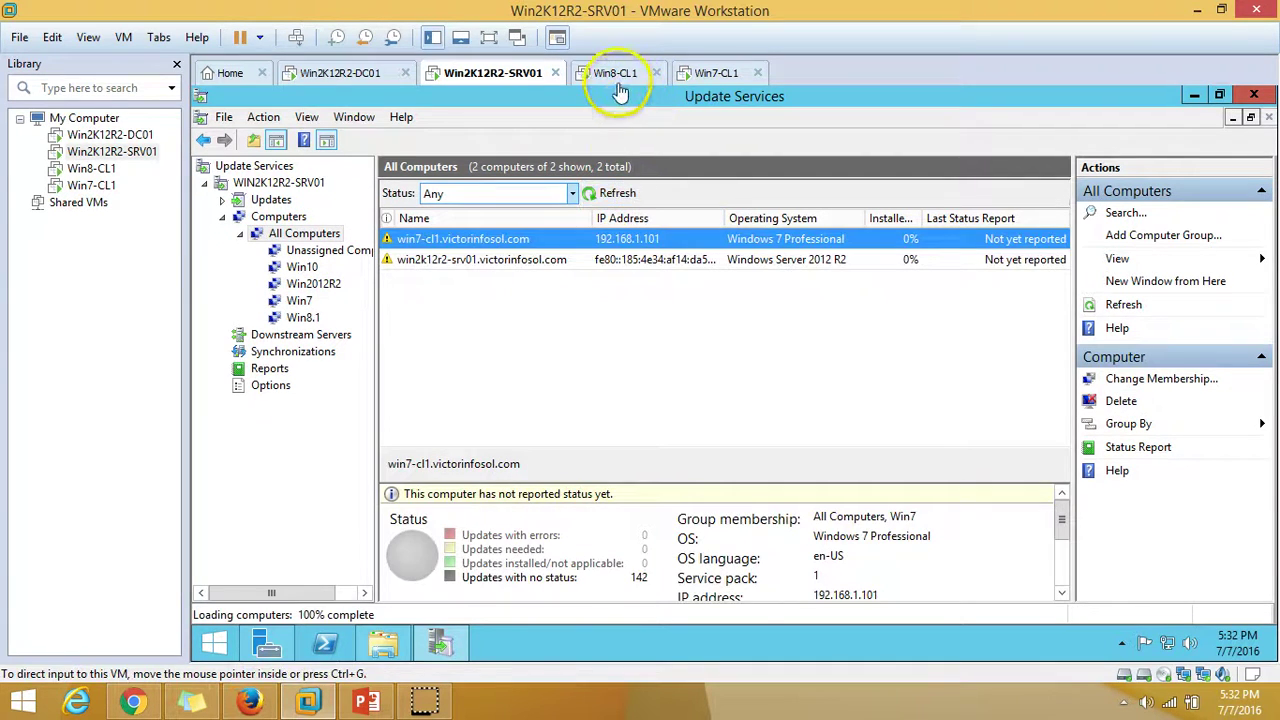
Switch to the Win8-CL1 virtual machine and force another group policy update with gpupdate /force
click(615, 73)
key(Up)
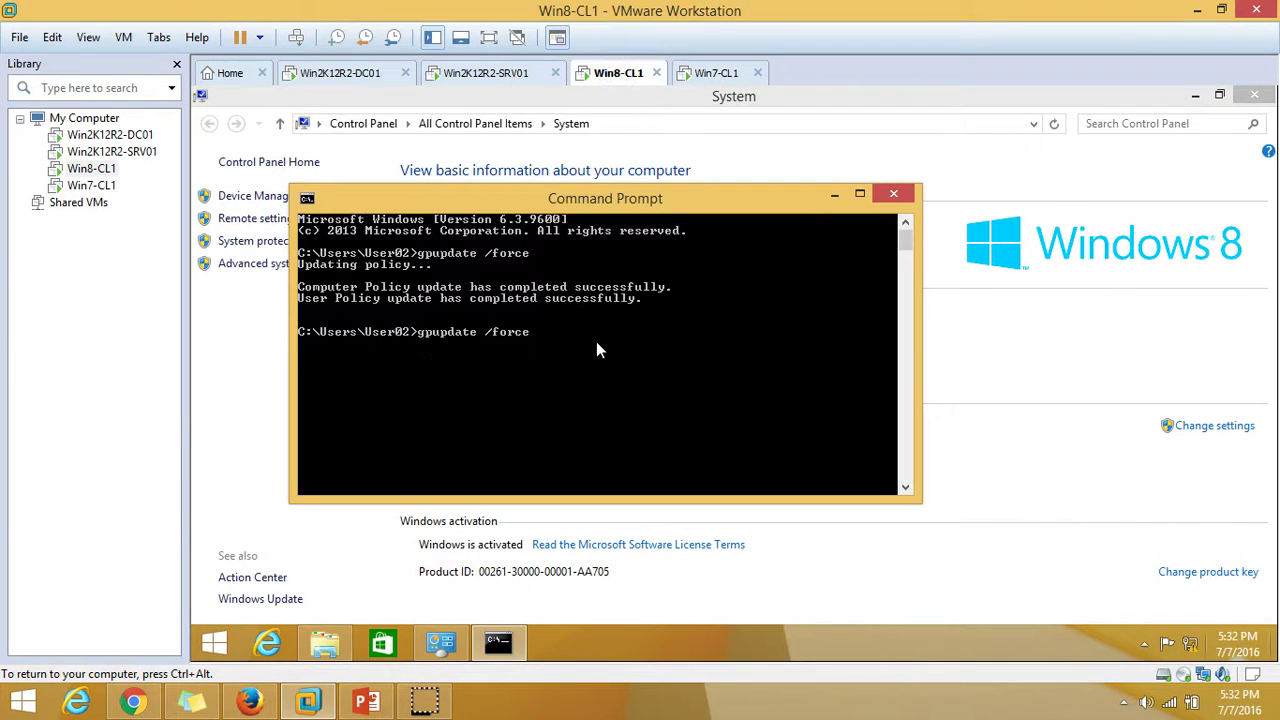
key(Return)
Return to Win2K12R2-SRV01, check the synchronization status and Unassigned Computers, and refresh the All Computers list
click(484, 74)
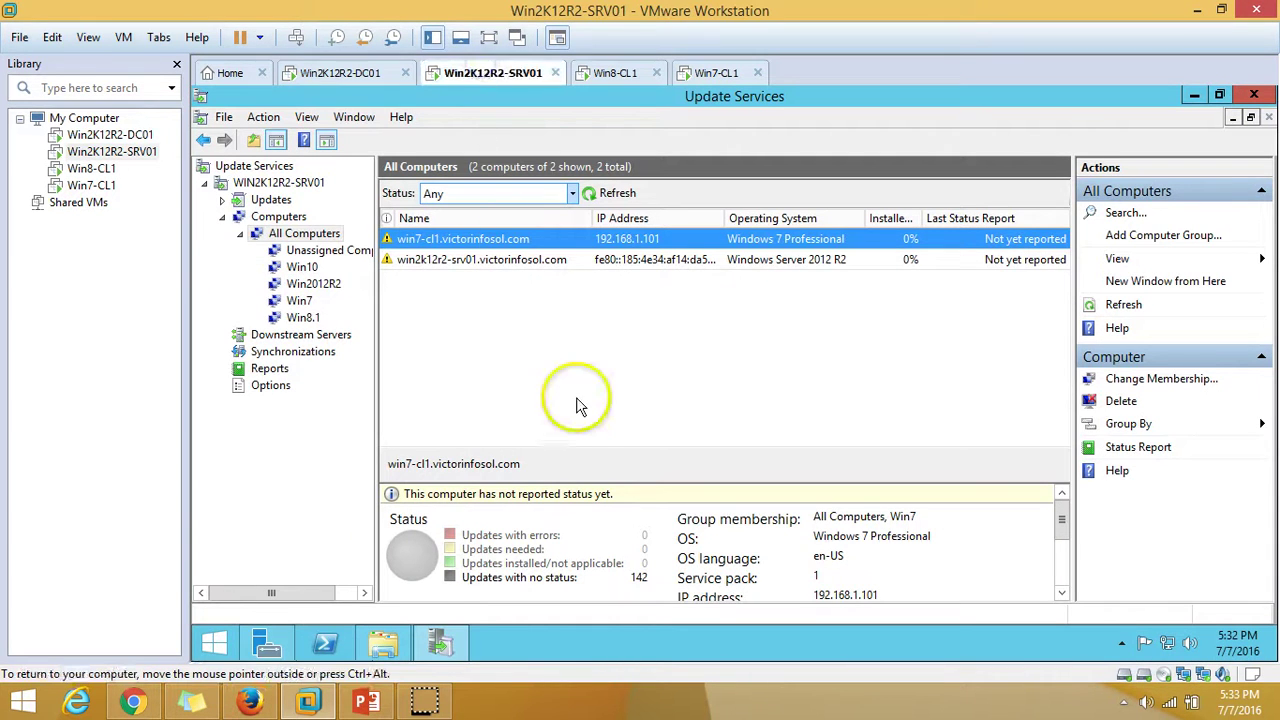
click(318, 351)
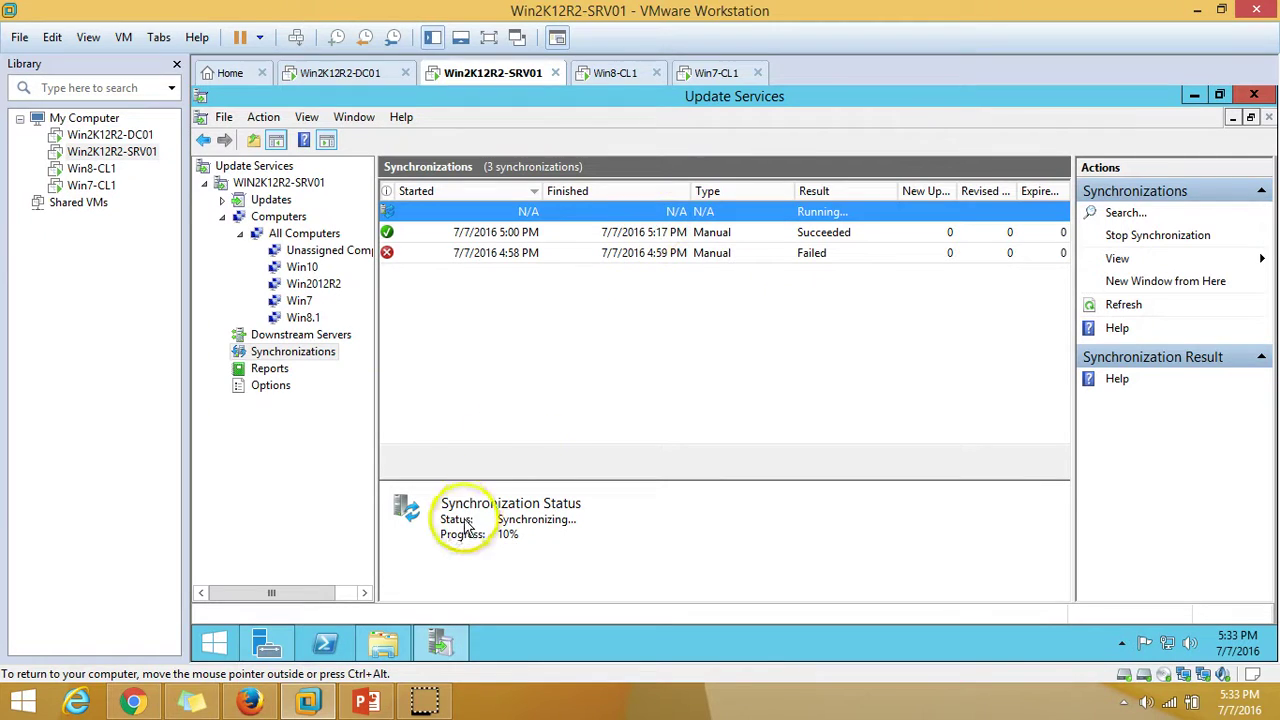
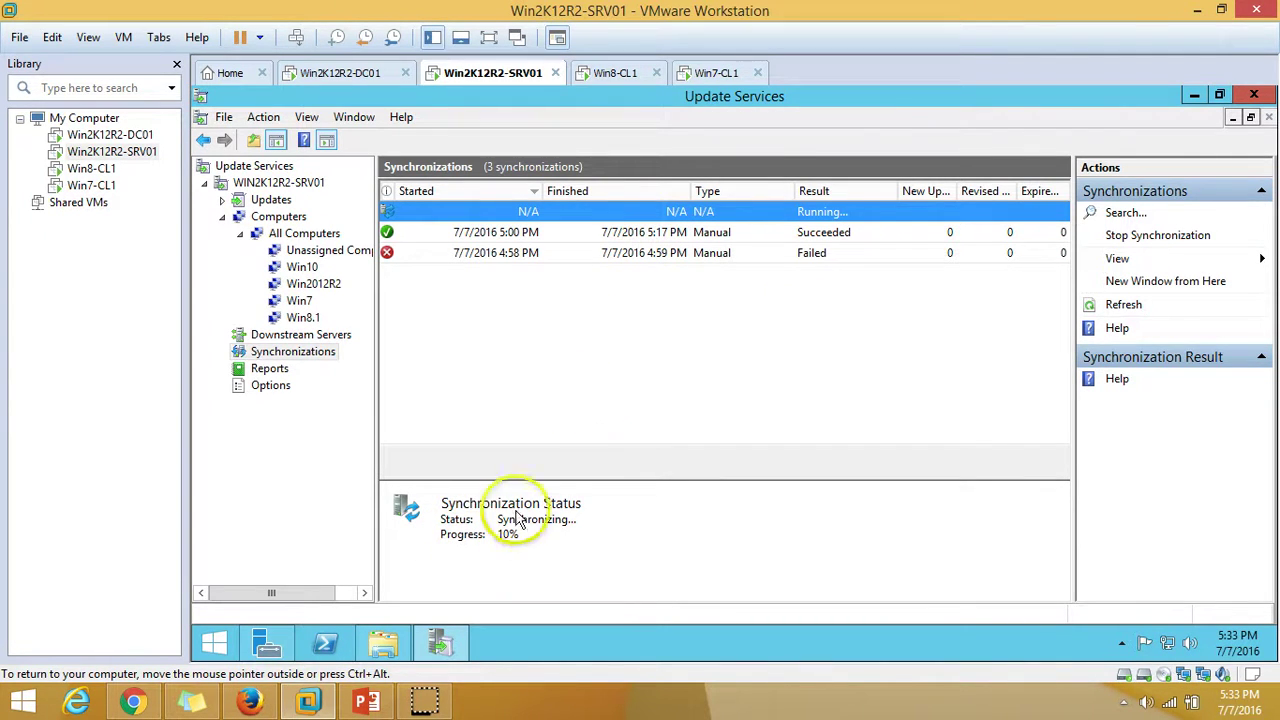
click(330, 252)
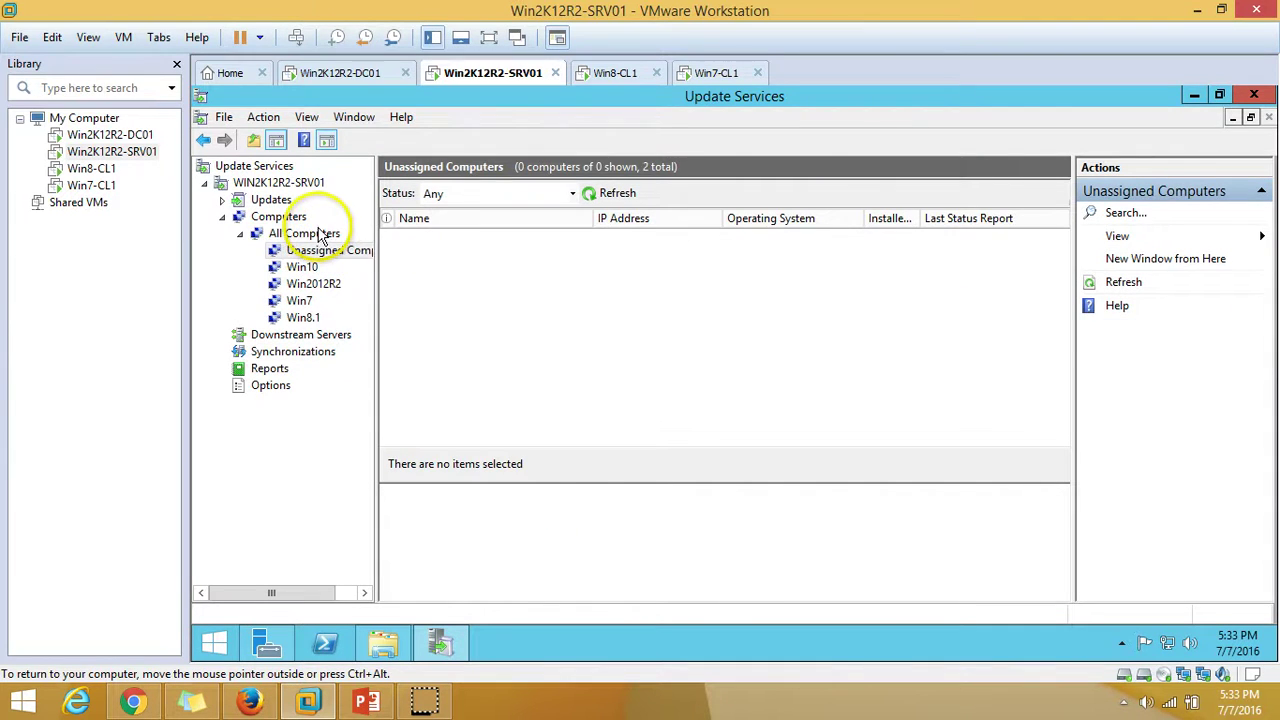
click(323, 234)
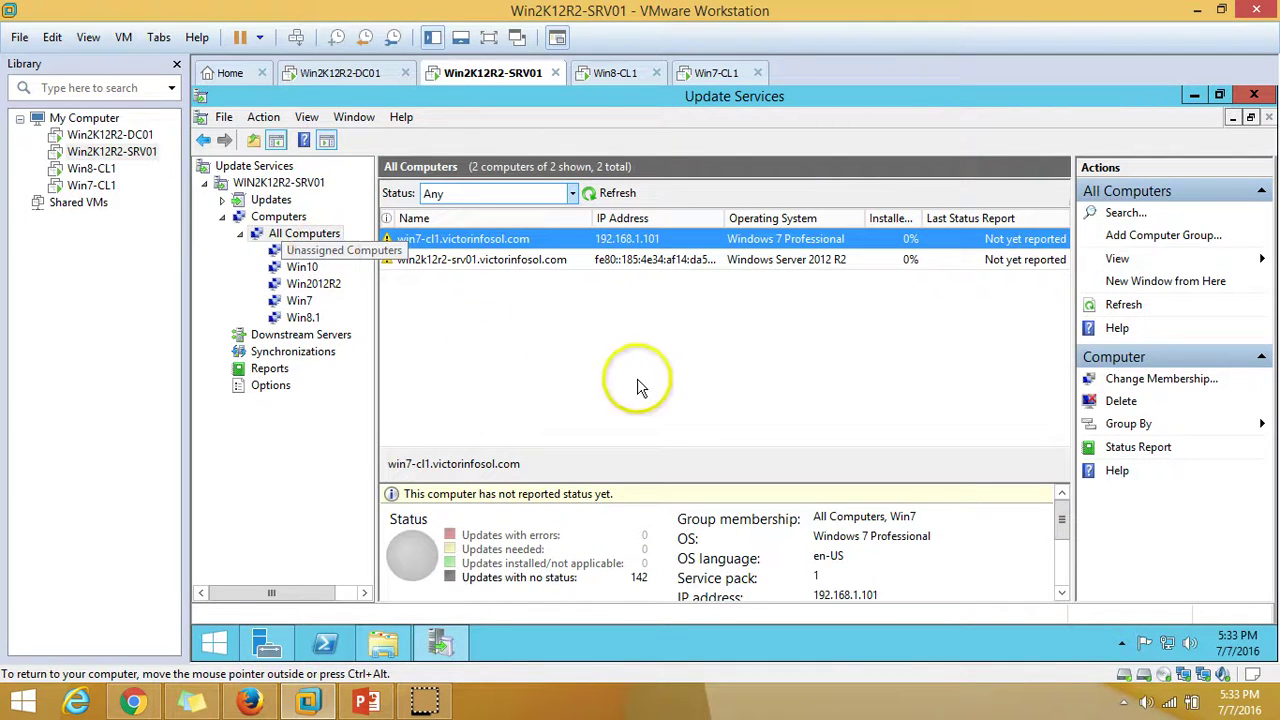
click(630, 193)
click(632, 193)
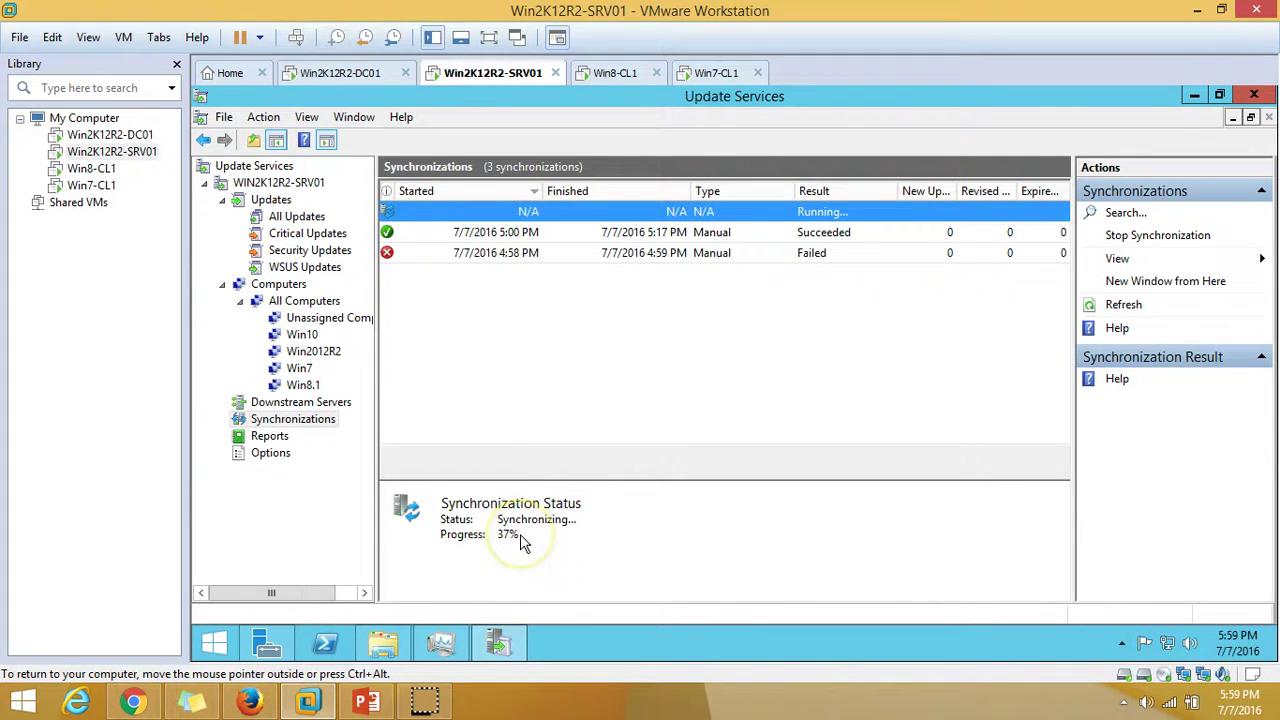
Review the WIN2K12R2-SRV01 server overview, including its to-do items, synchronization status and server statistics
click(294, 184)
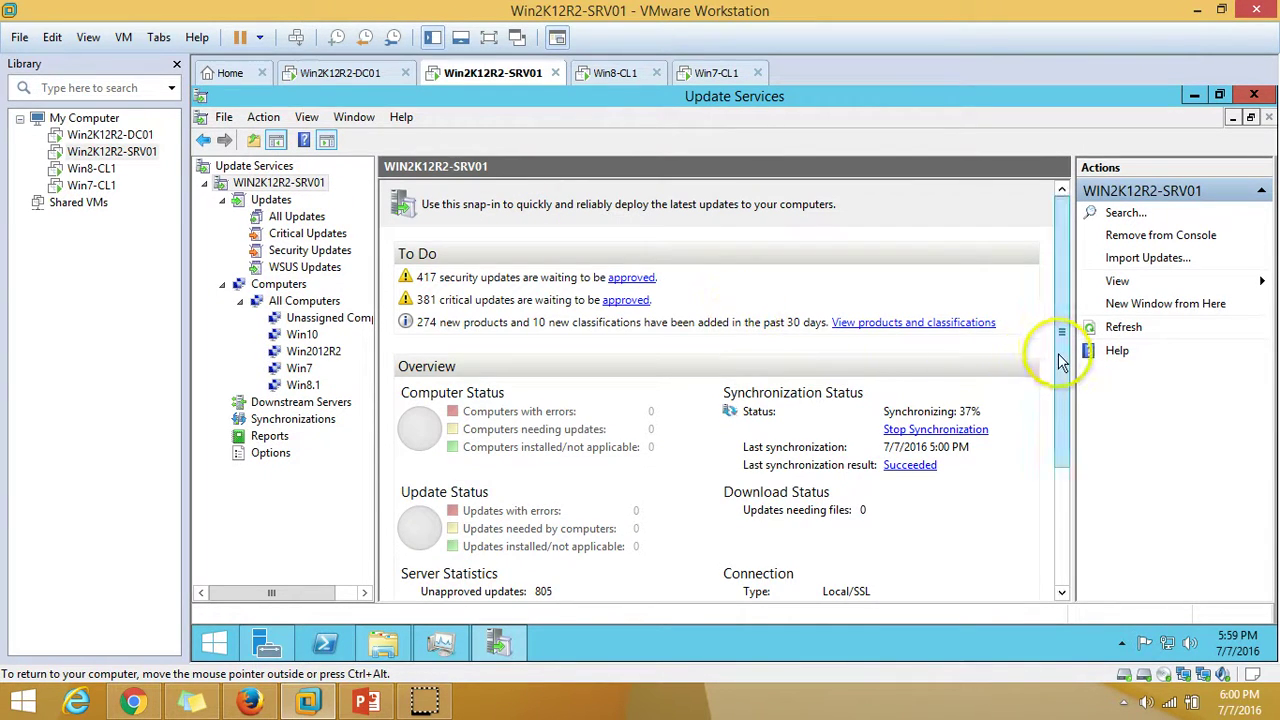
click(1062, 548)
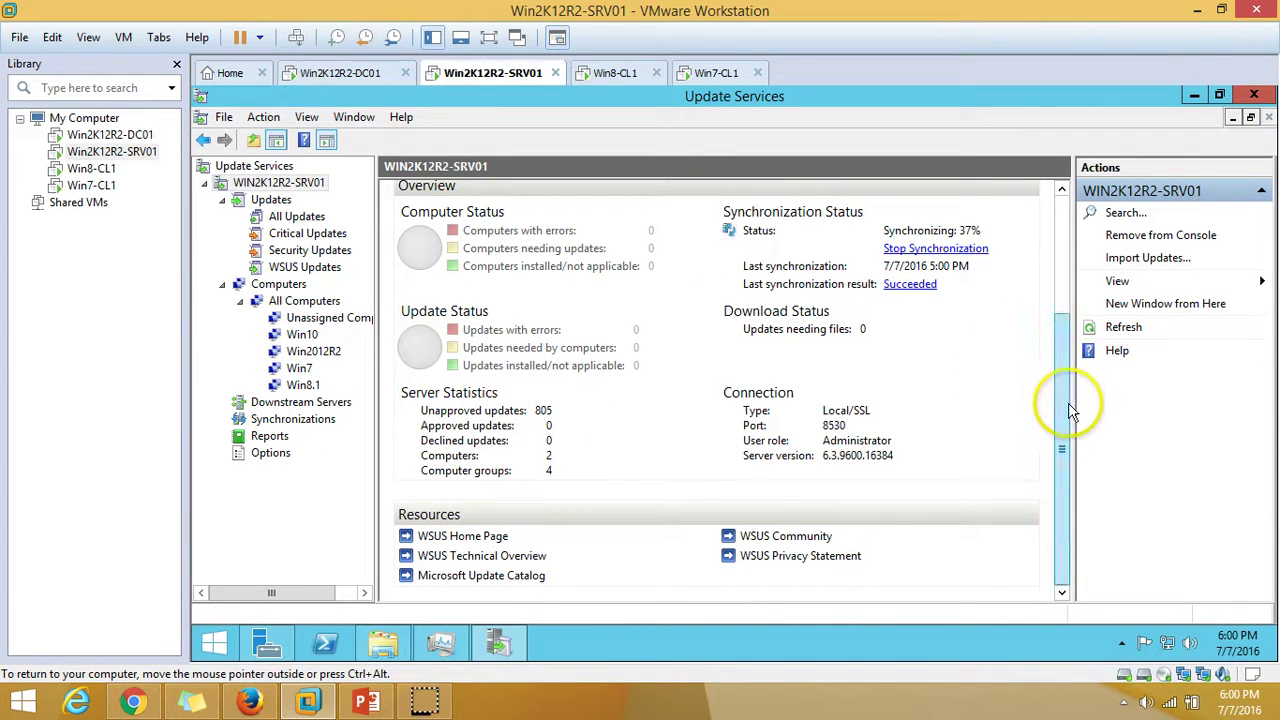
scroll(958, 420, up, 3)
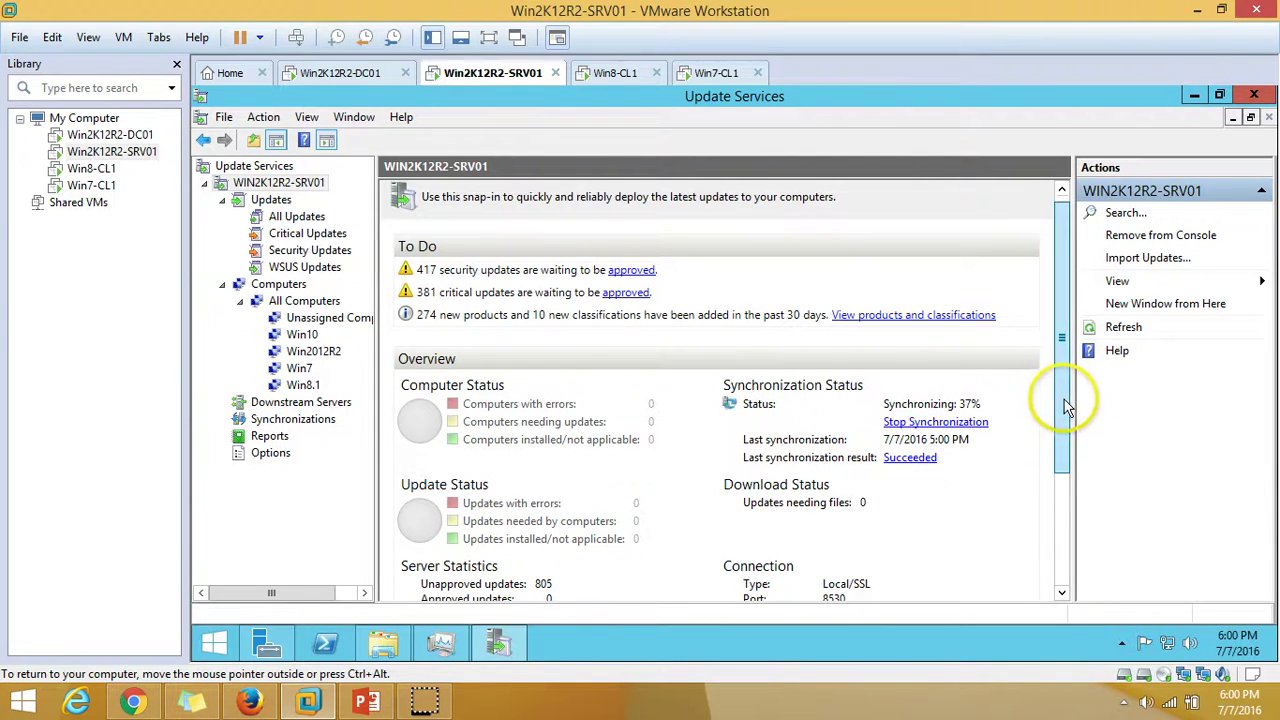
drag(1065, 405, 1076, 563)
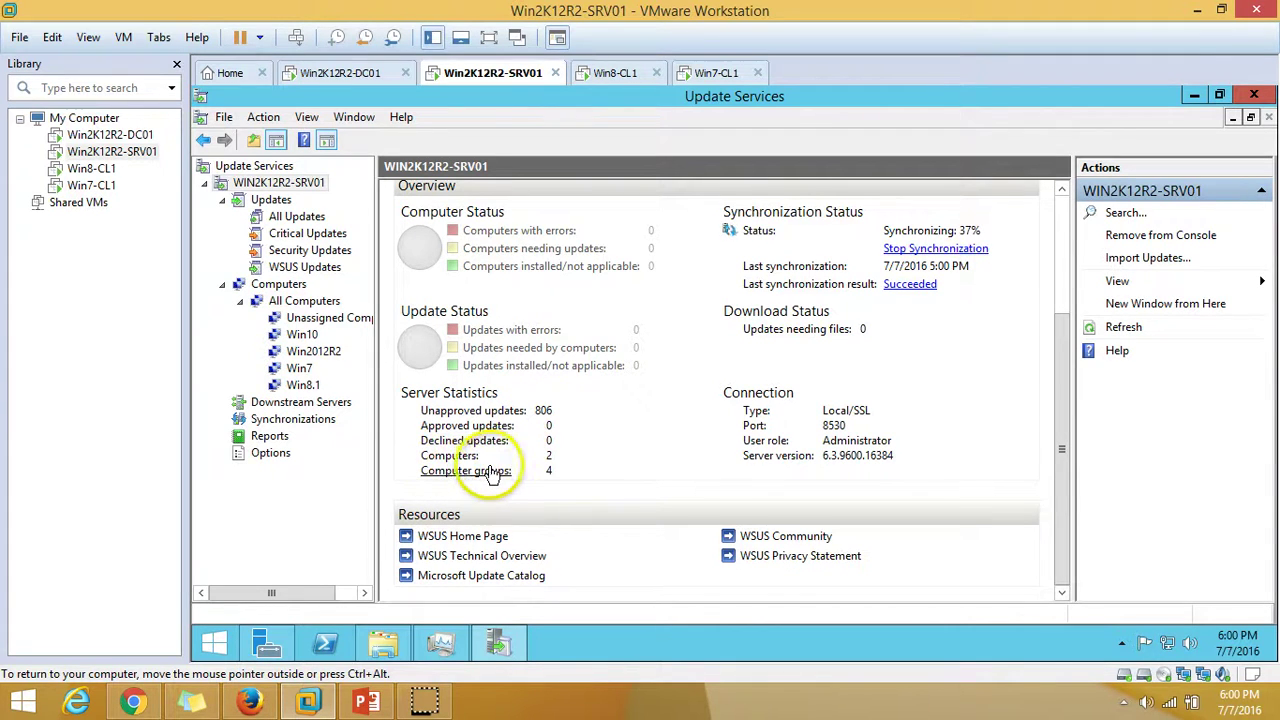
scroll(600, 412, up, 3)
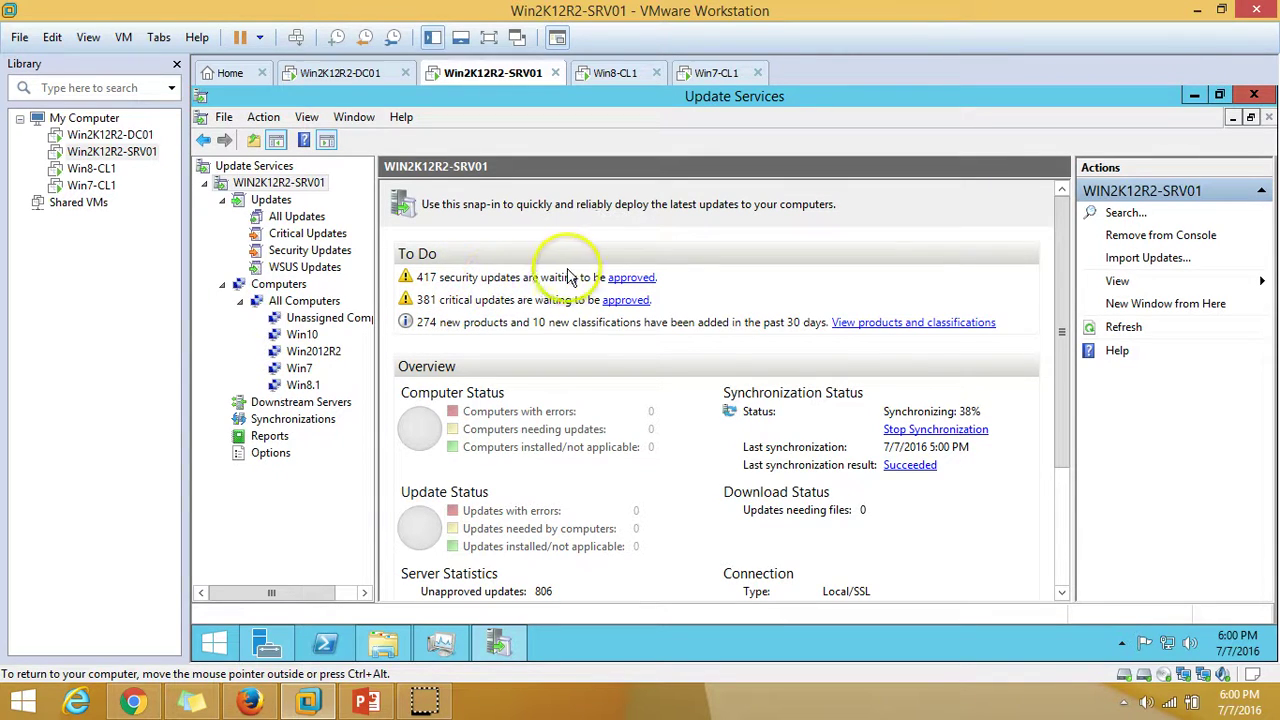
Open the critical updates waiting for approval from the server overview and look through the list
click(628, 301)
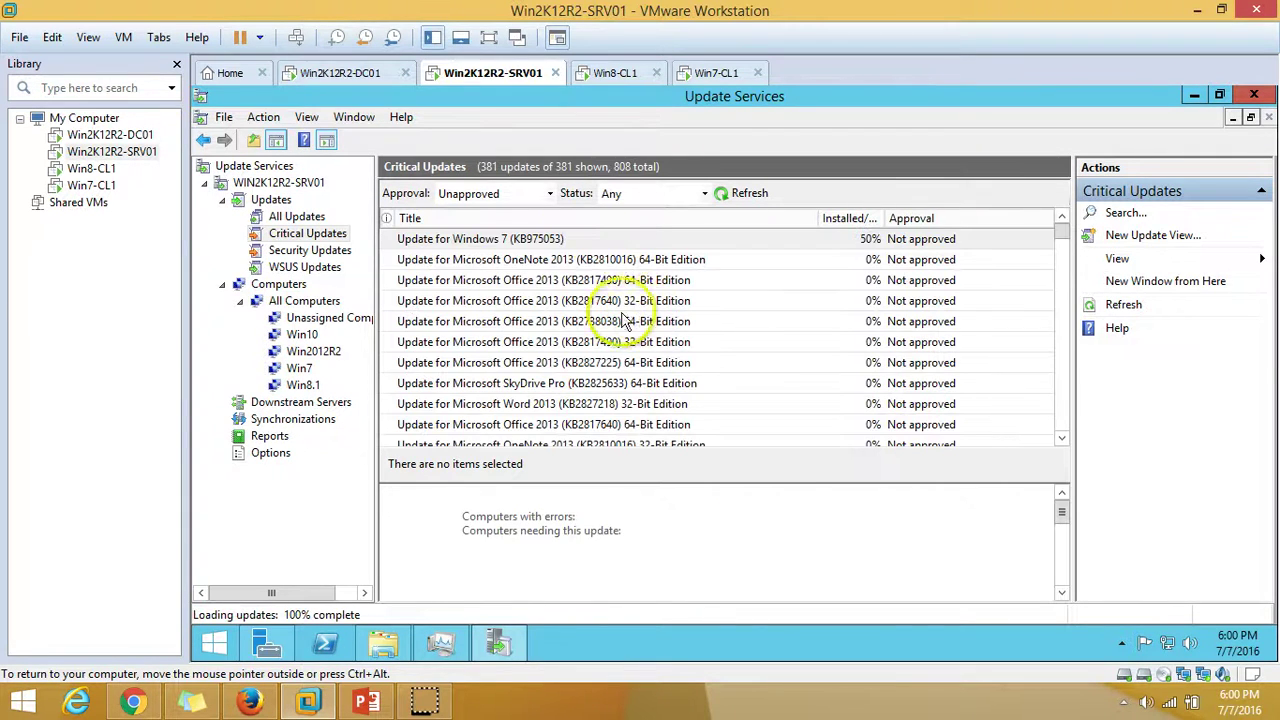
click(605, 321)
scroll(586, 330, down, 10)
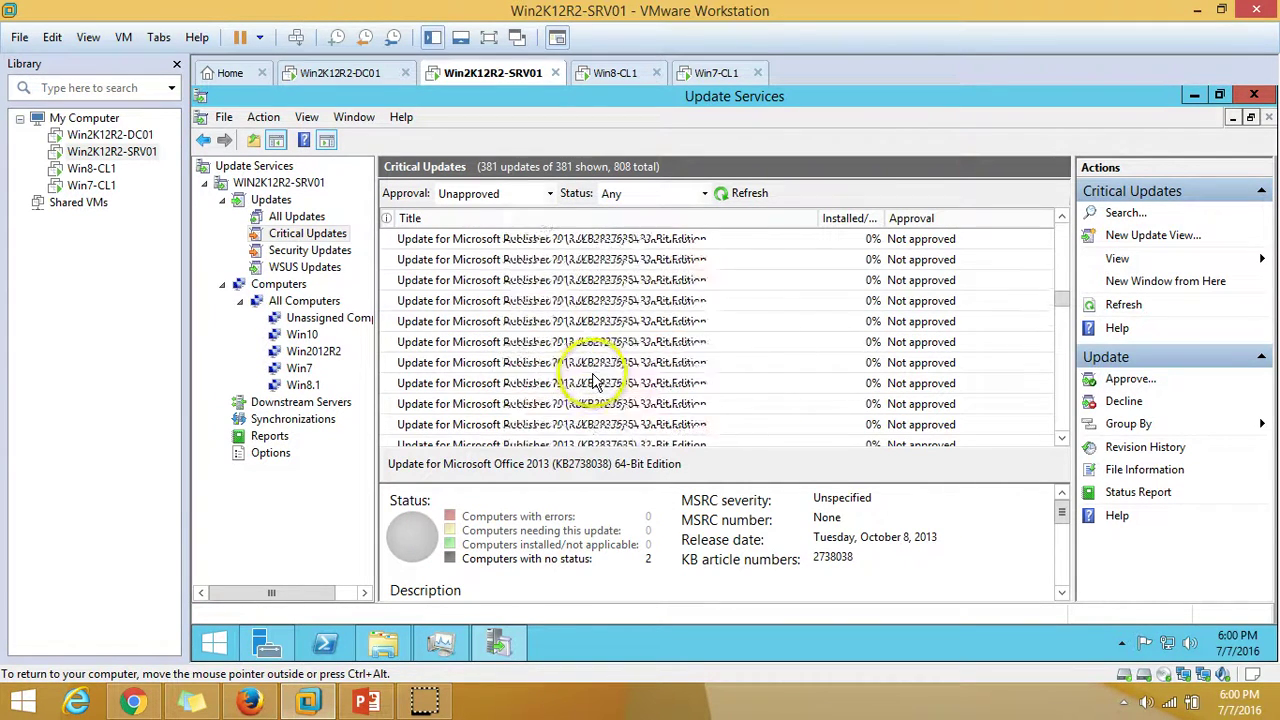
scroll(592, 380, down, 15)
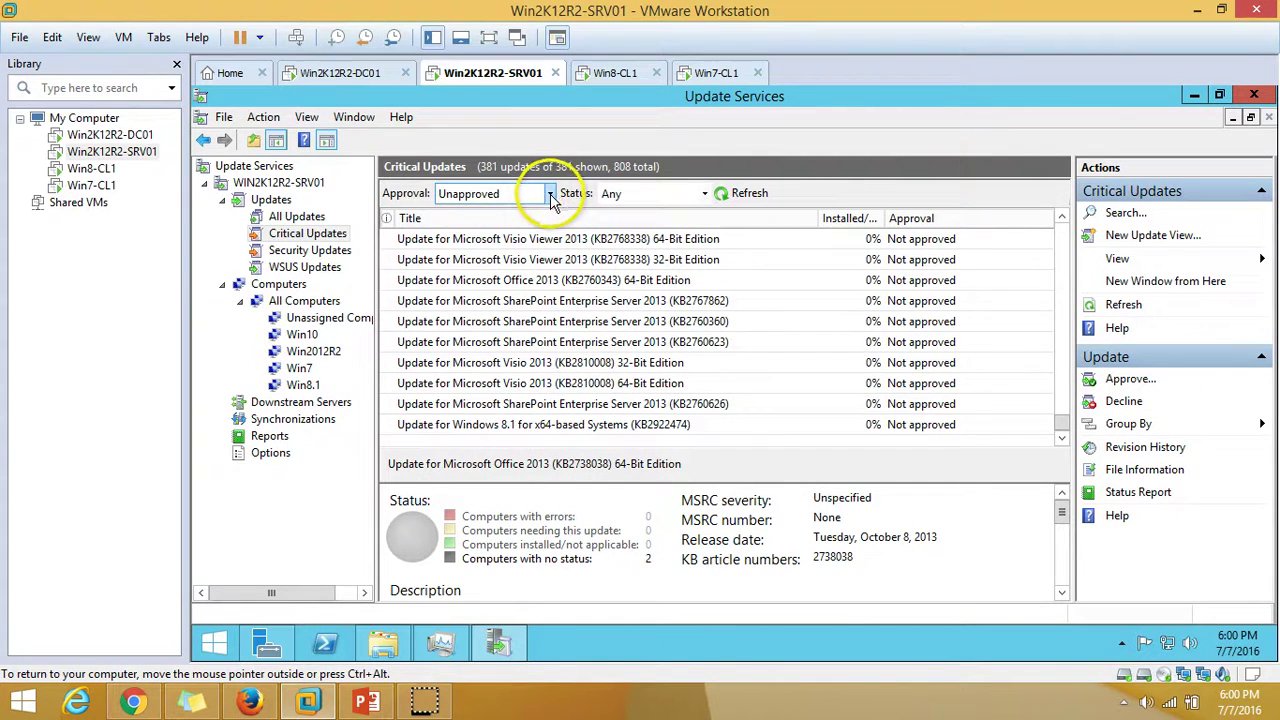
In Security Updates, approve the Windows 7 updates KB2893984 and KB2887069 for installation on the Win7 group
click(297, 250)
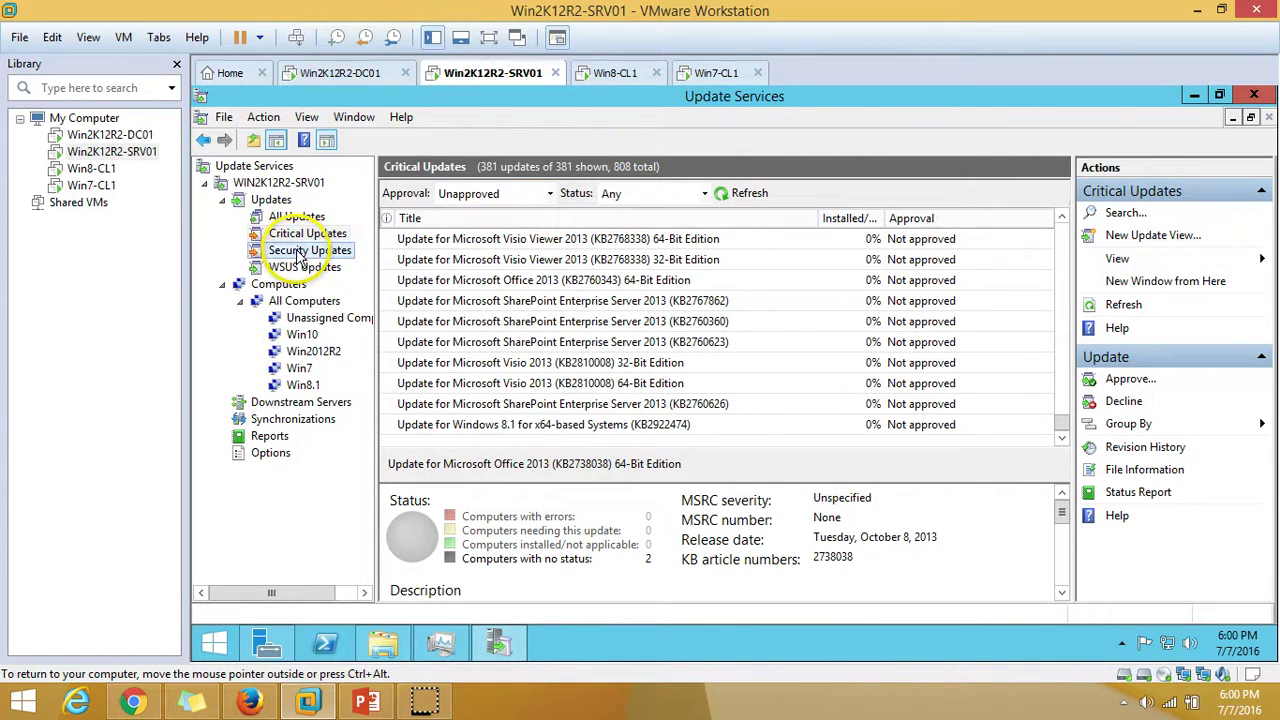
click(630, 262)
scroll(555, 360, down, 10)
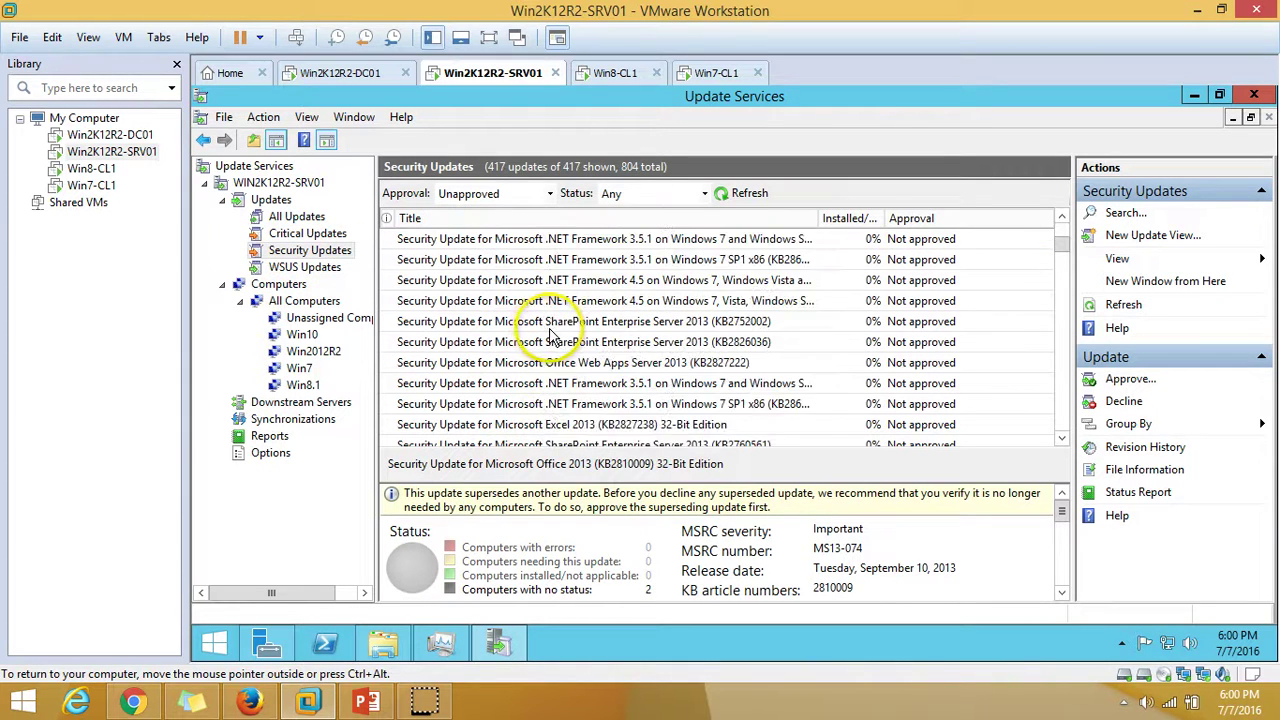
scroll(567, 385, up, 4)
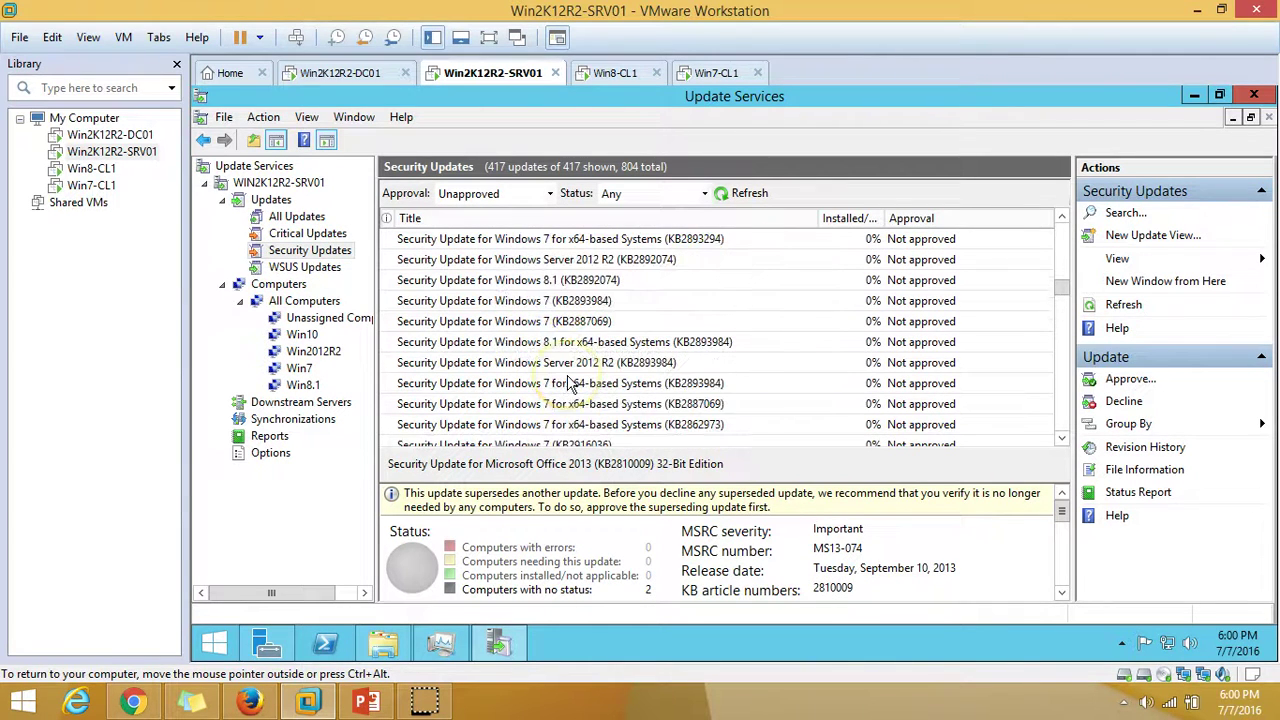
click(577, 302)
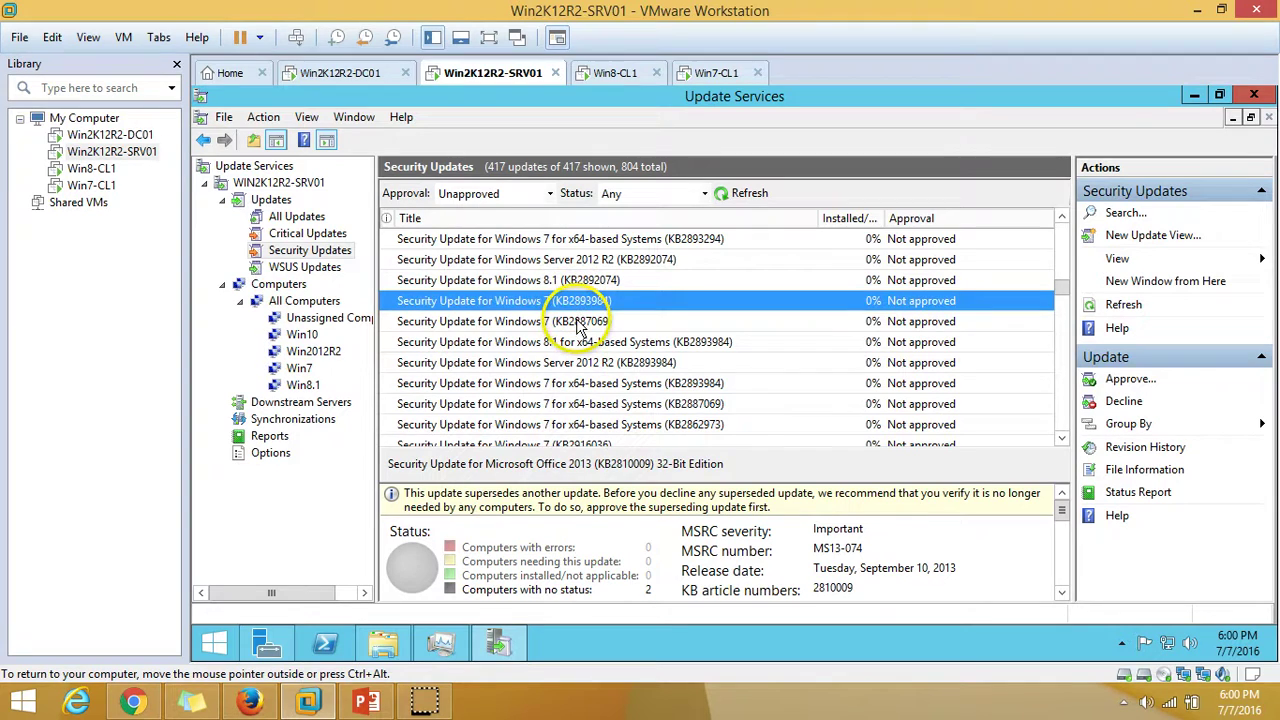
ctrl+click(500, 321)
right_click(610, 301)
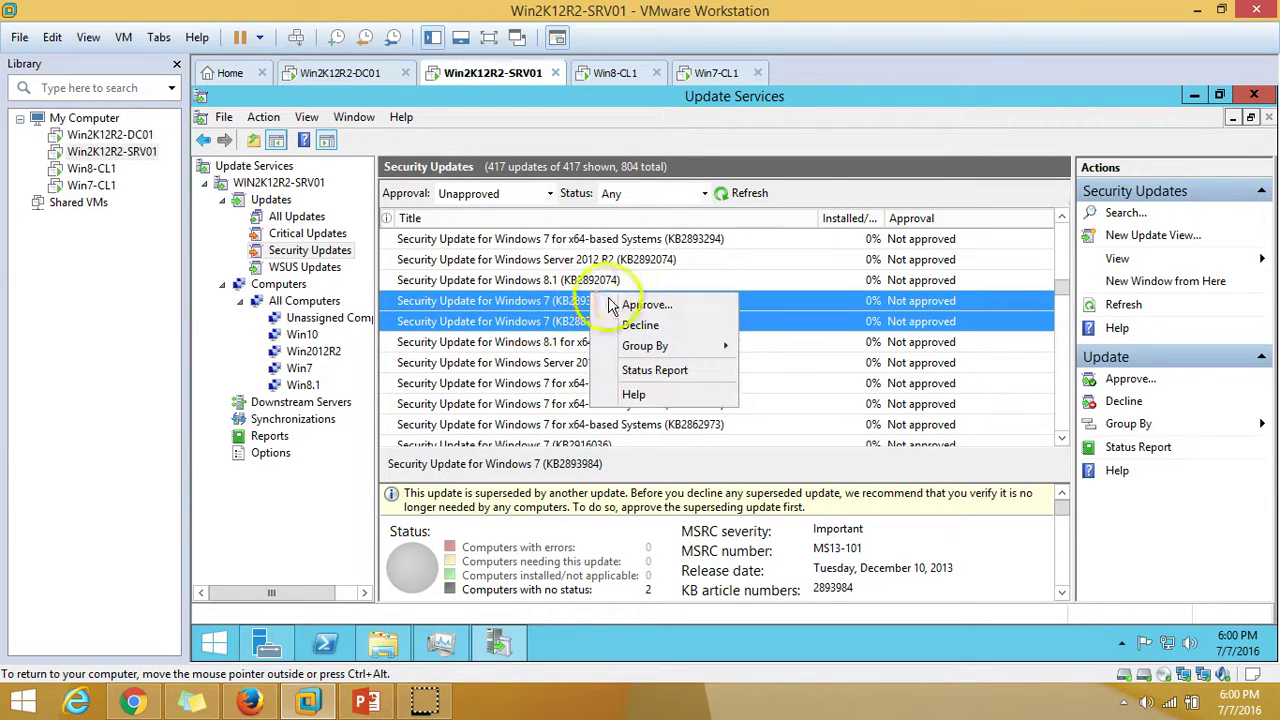
click(640, 305)
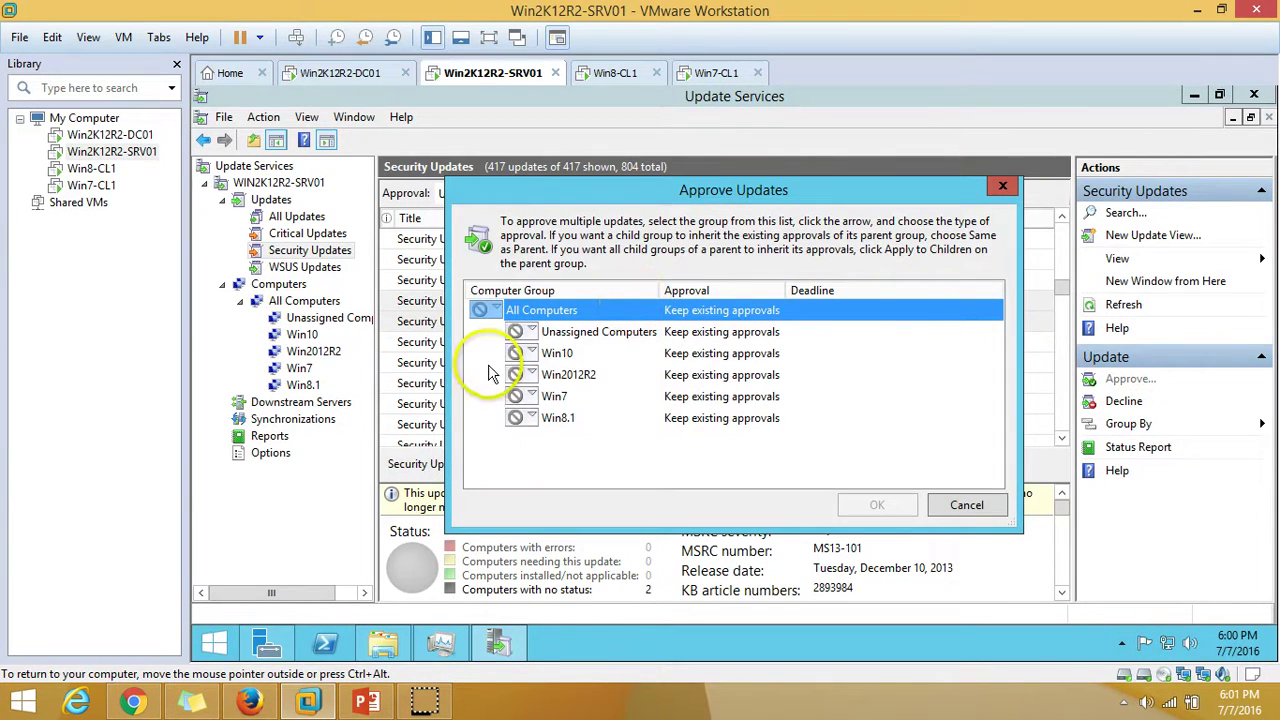
click(531, 396)
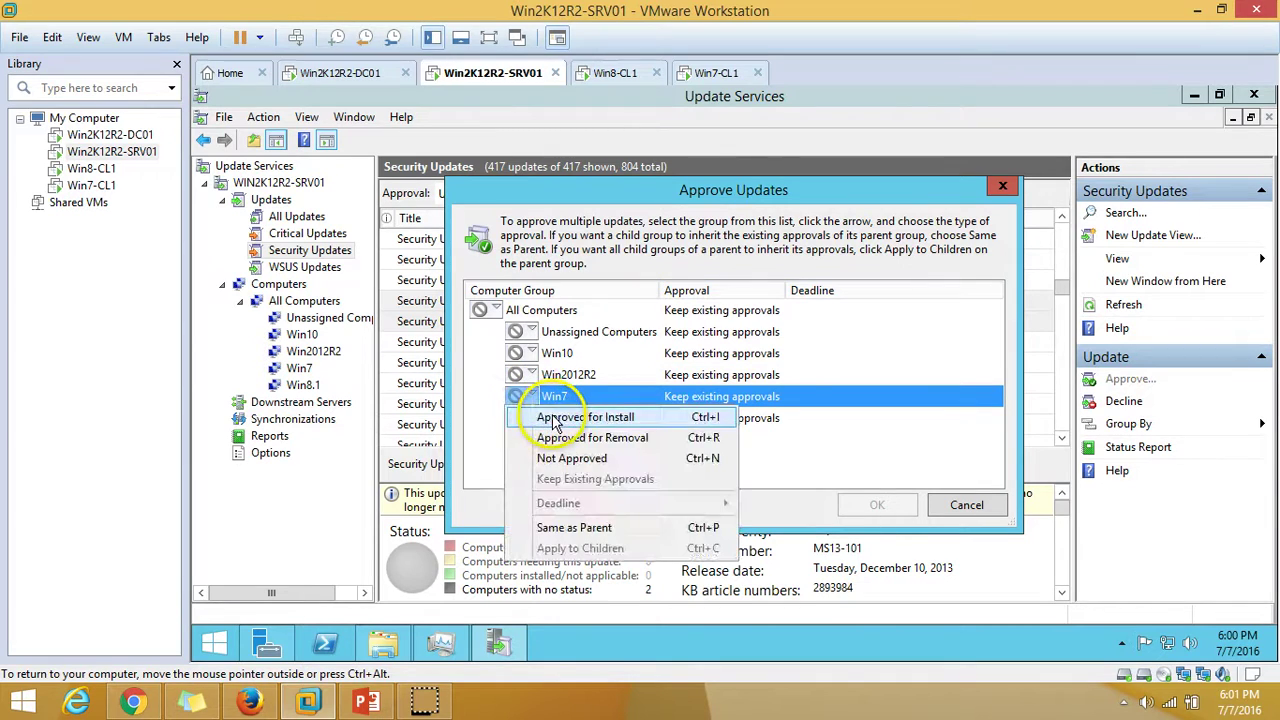
click(575, 414)
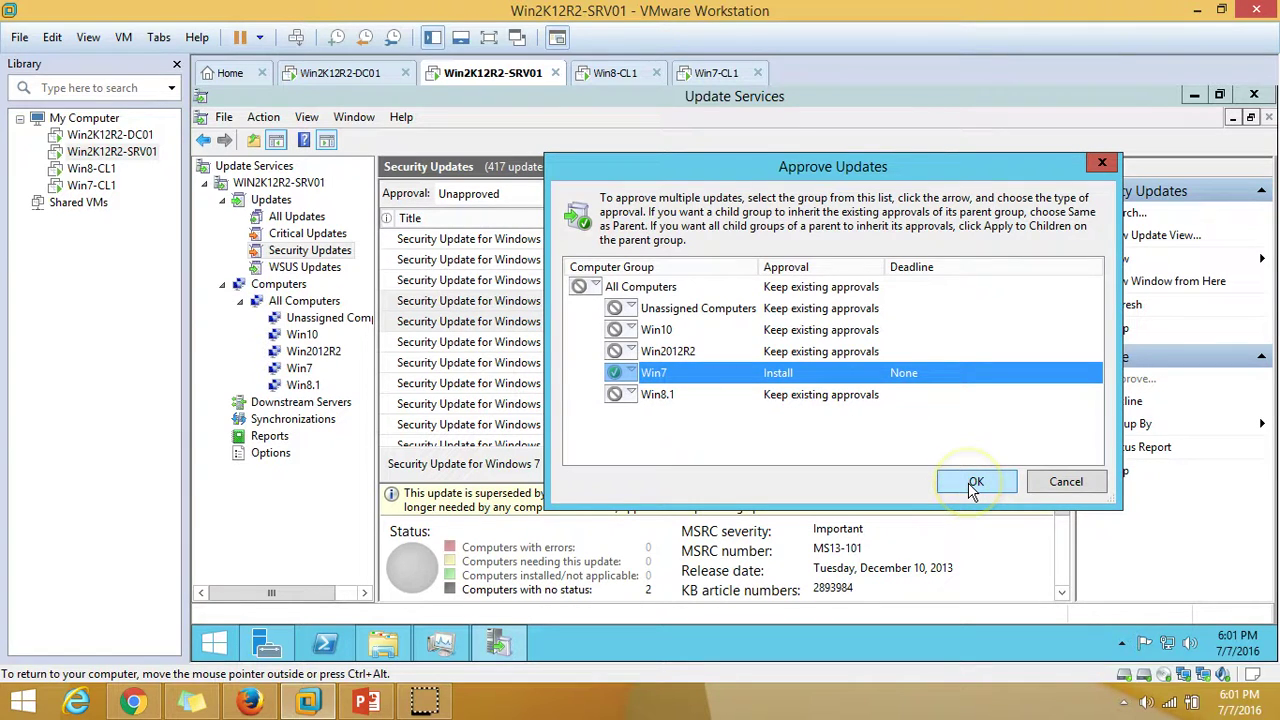
click(974, 484)
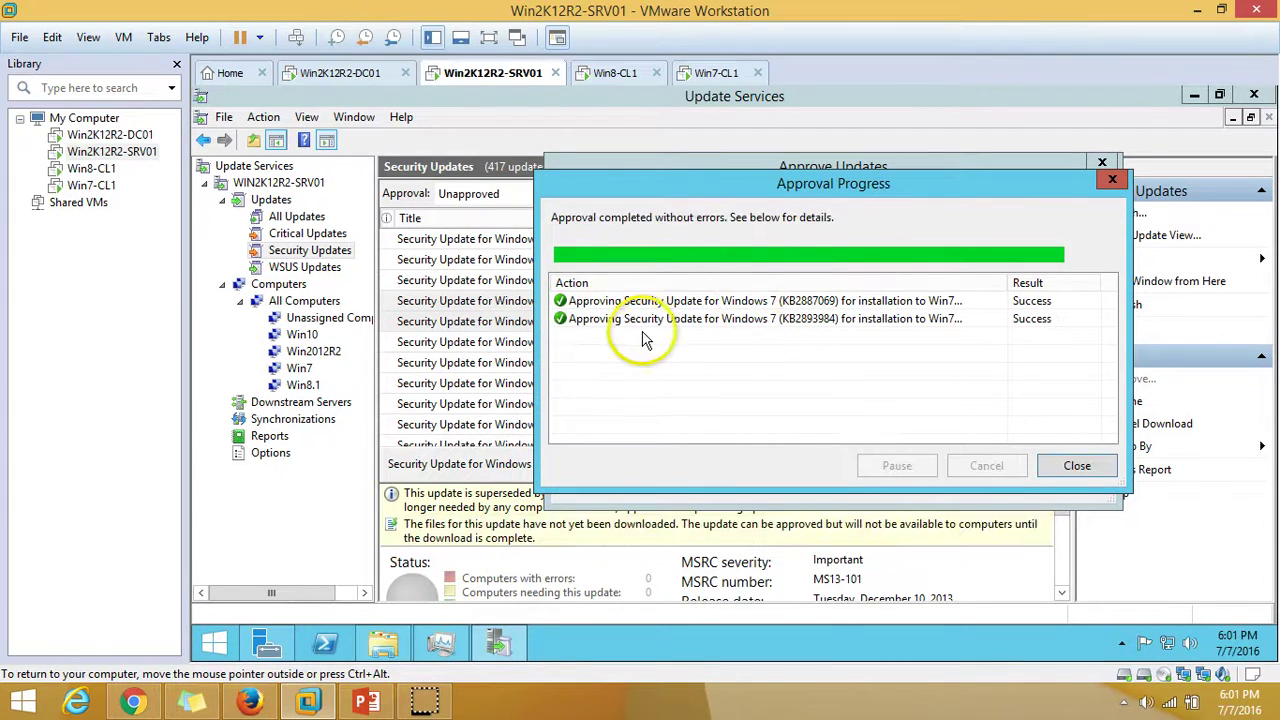
click(1074, 468)
Review the updates summary and check the approval and download figures in the WIN2K12R2-SRV01 overview
click(282, 200)
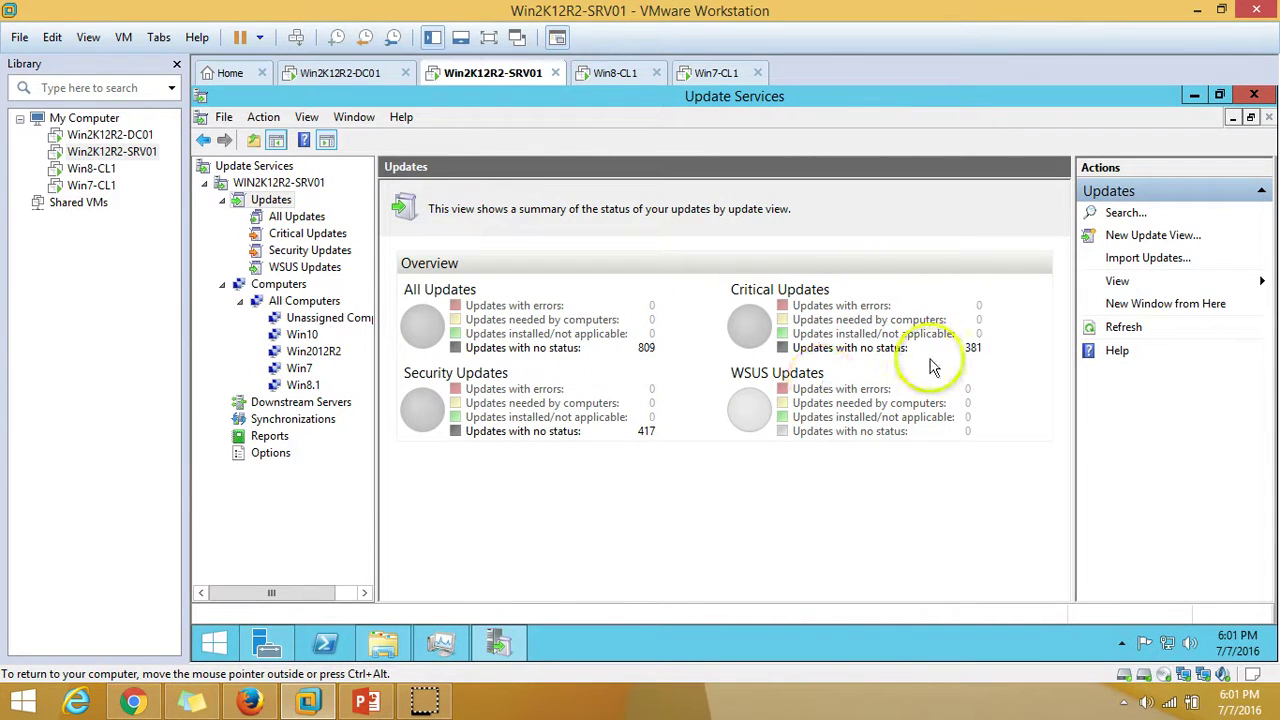
click(262, 185)
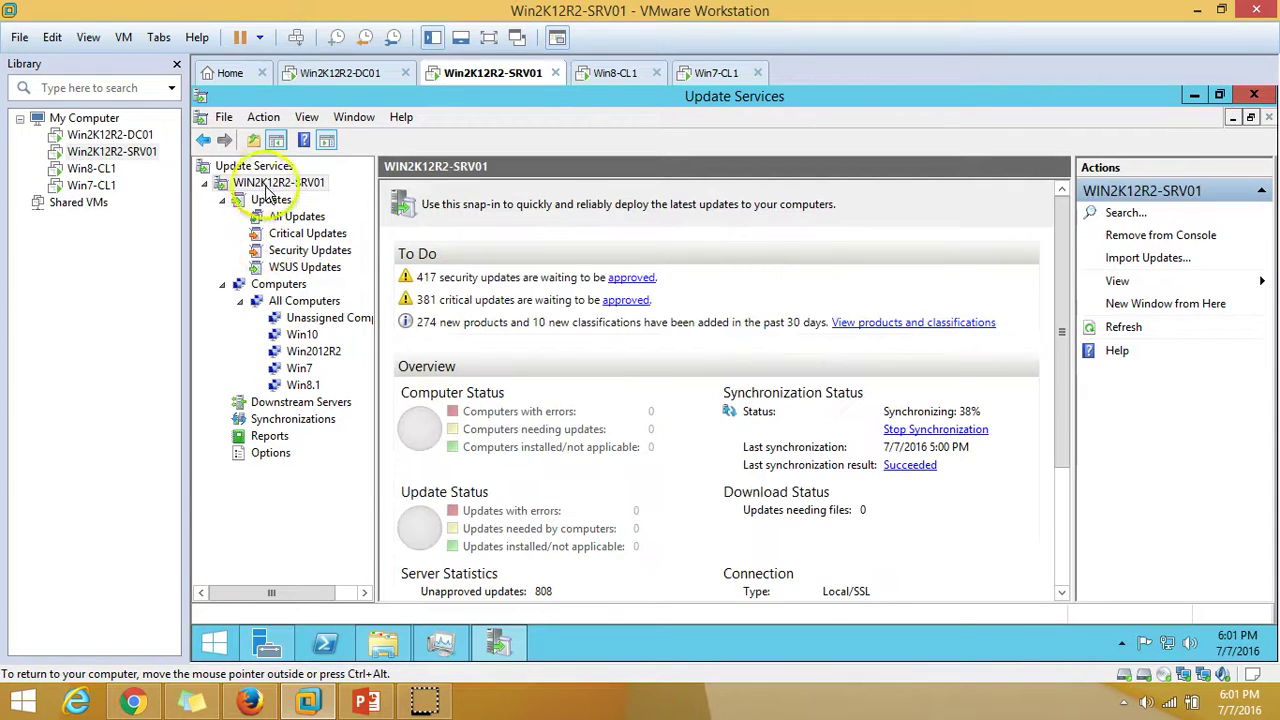
scroll(683, 405, down, 3)
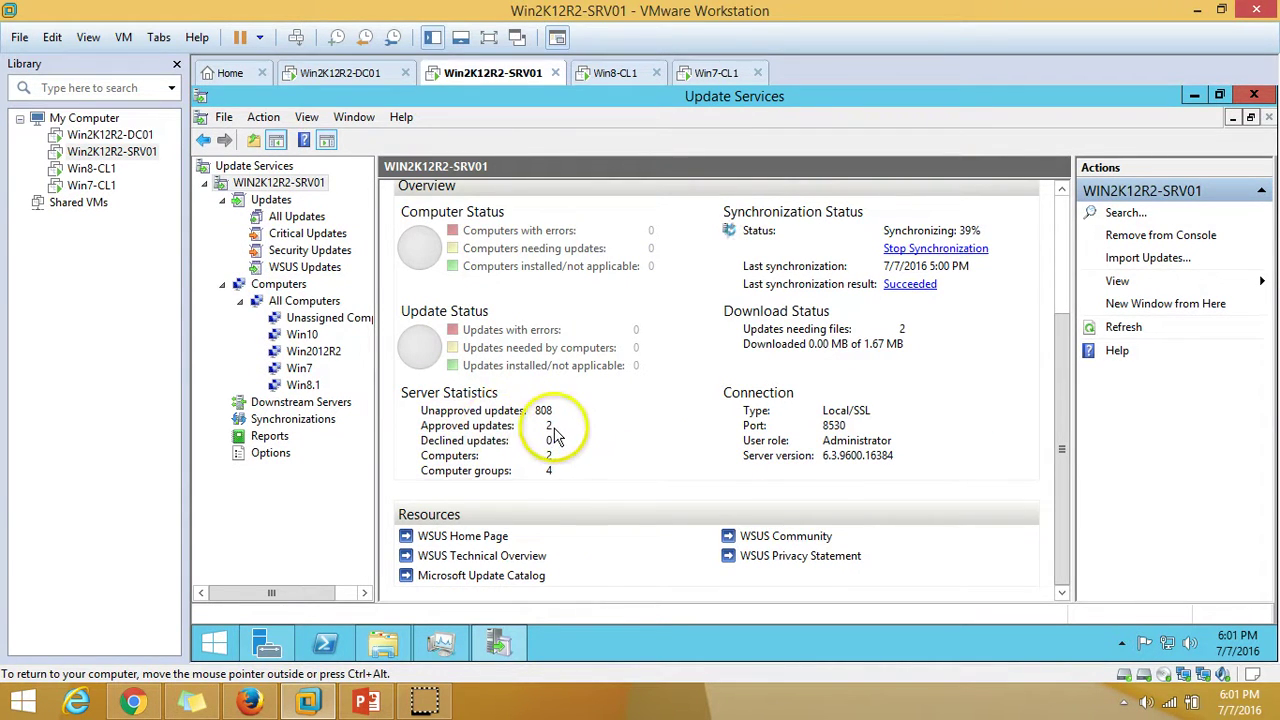
Refresh the unapproved Security Updates list and sort it by title
click(310, 250)
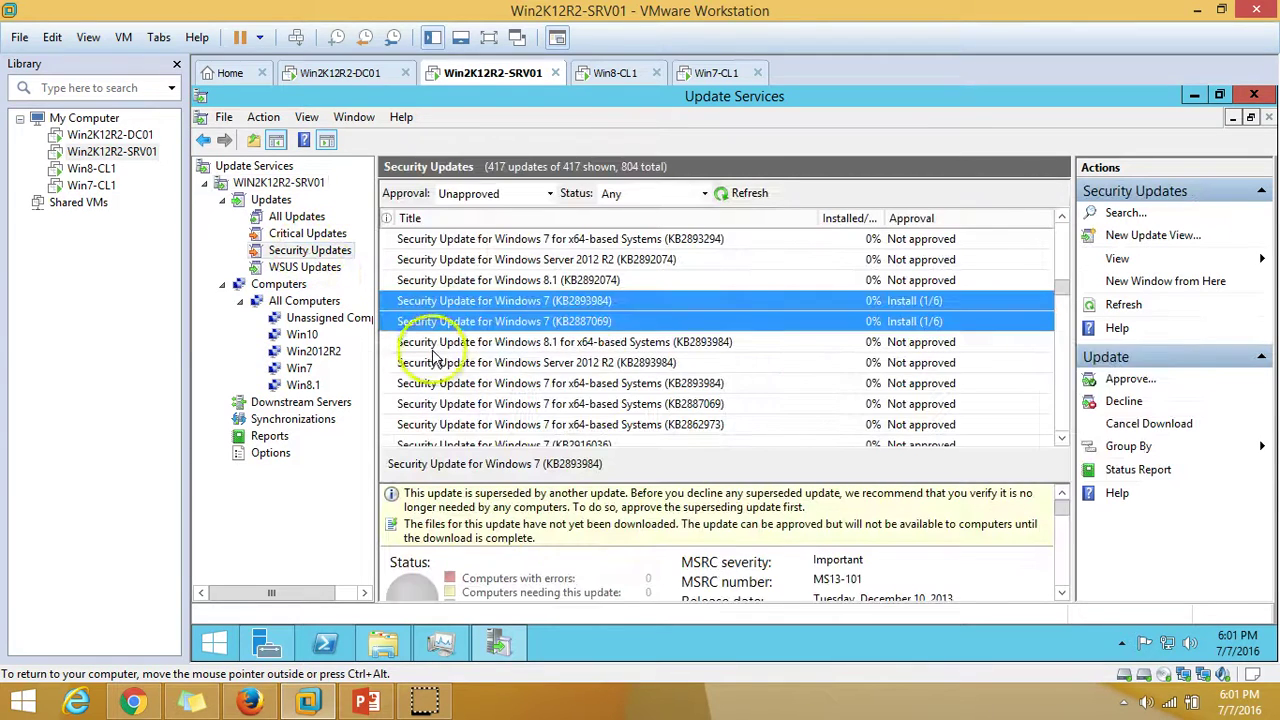
click(605, 362)
click(750, 193)
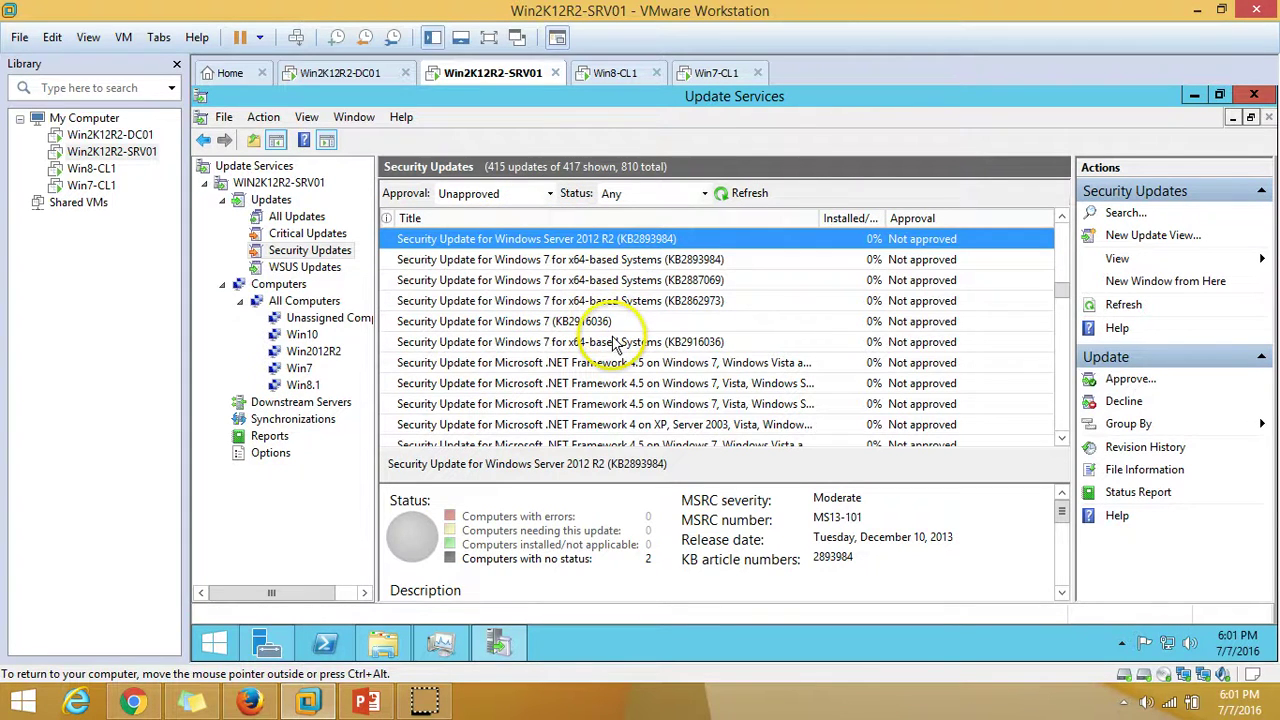
scroll(618, 342, down, 5)
scroll(618, 362, down, 1)
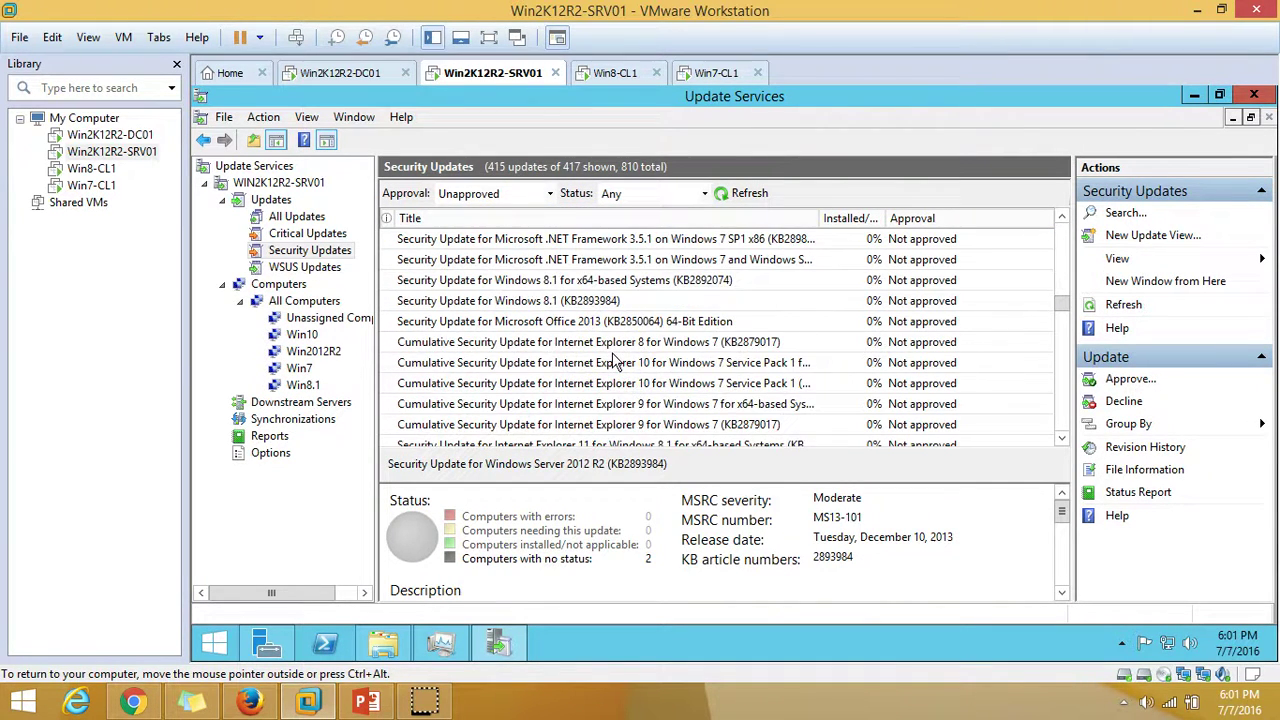
scroll(615, 362, down, 3)
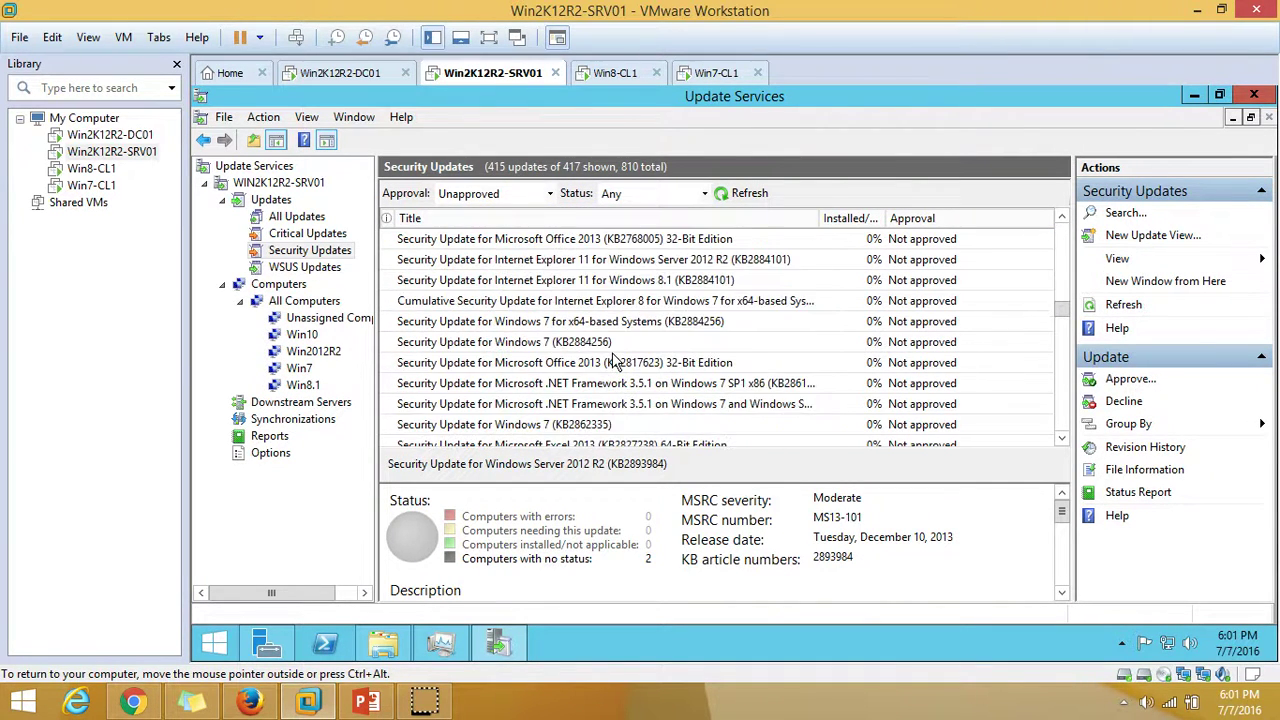
click(540, 222)
Approve the Windows 7 security updates, from KB2079403 through x64 KB982666, for installation on the Win7 group and refresh the list
scroll(618, 352, up, 3)
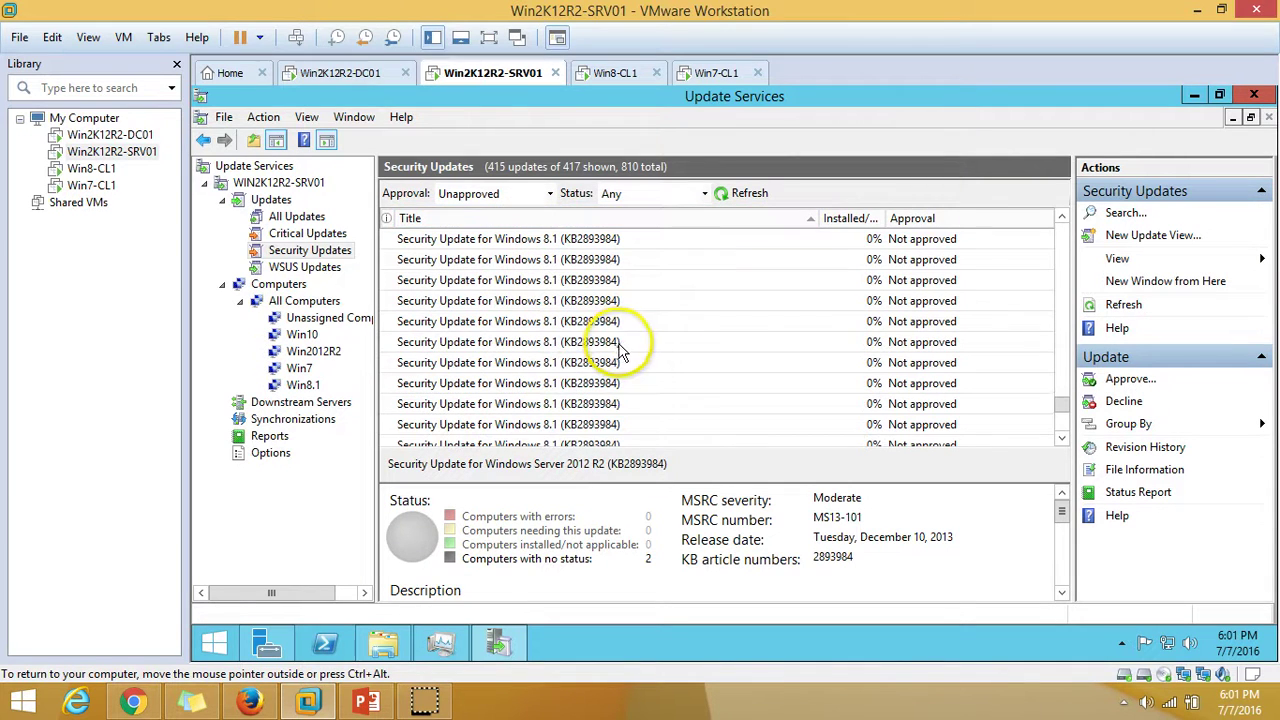
scroll(615, 345, up, 5)
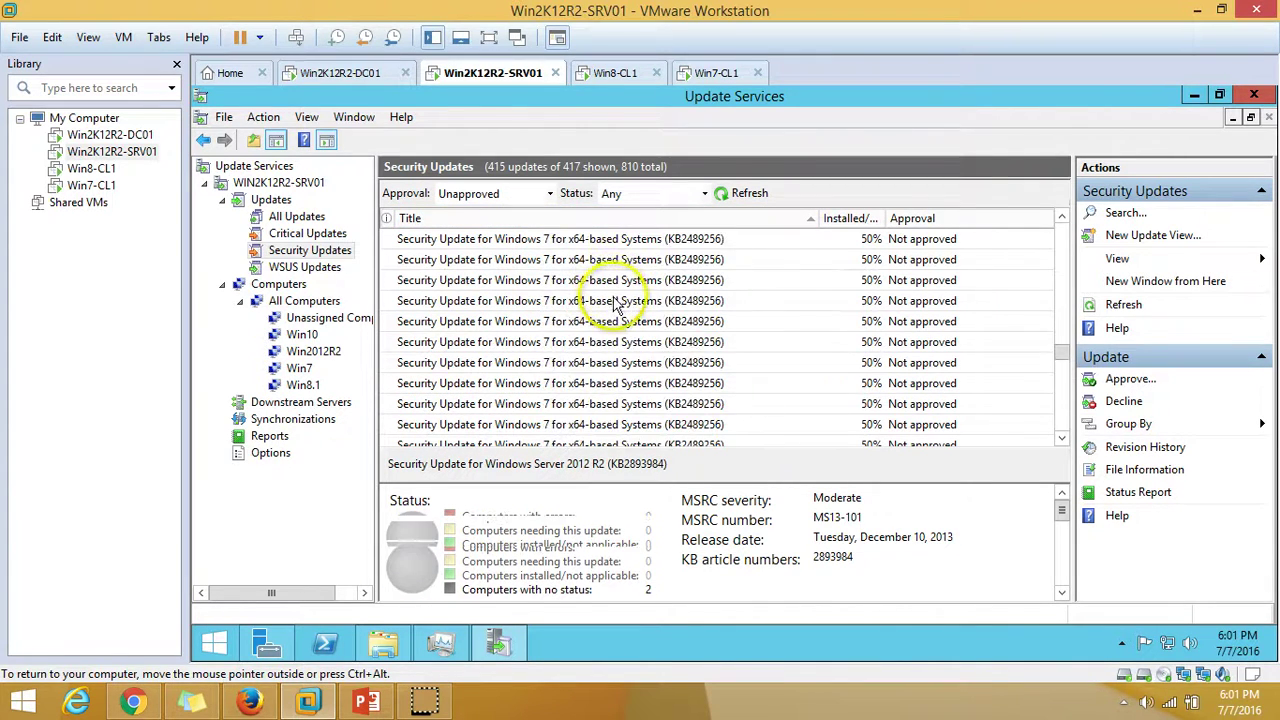
click(636, 305)
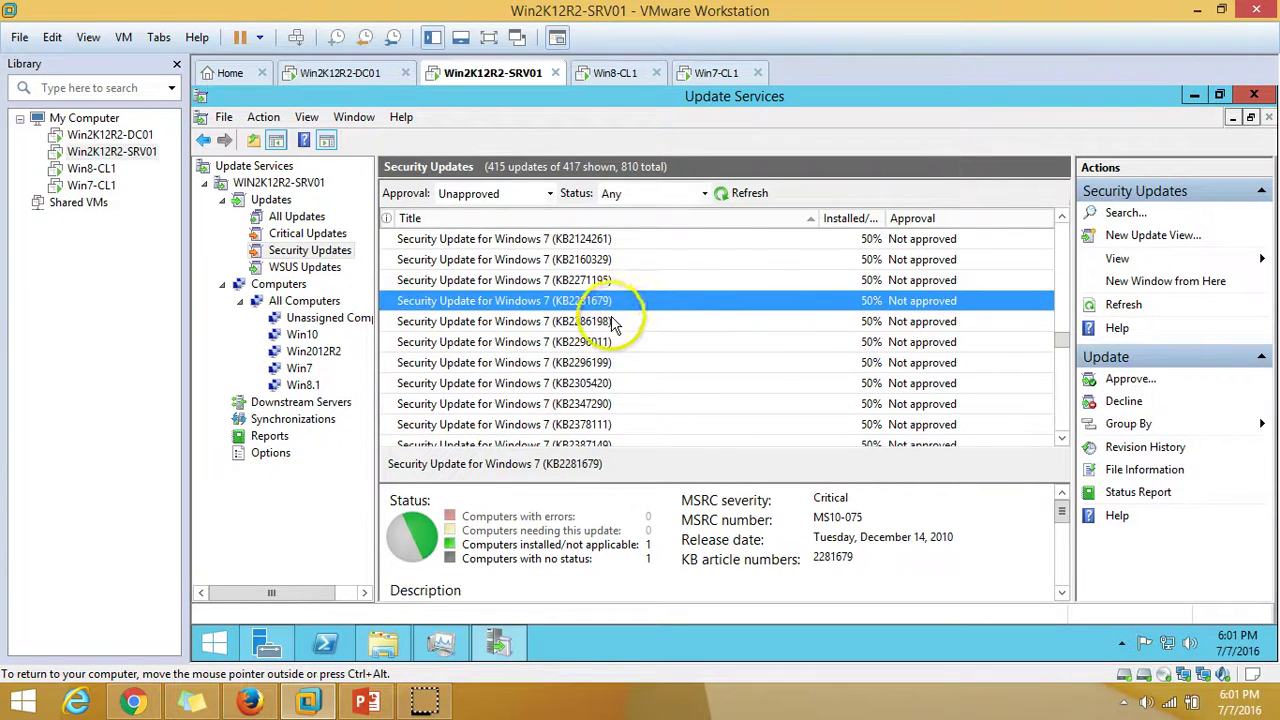
scroll(630, 315, up, 3)
scroll(614, 323, down, 2)
click(618, 282)
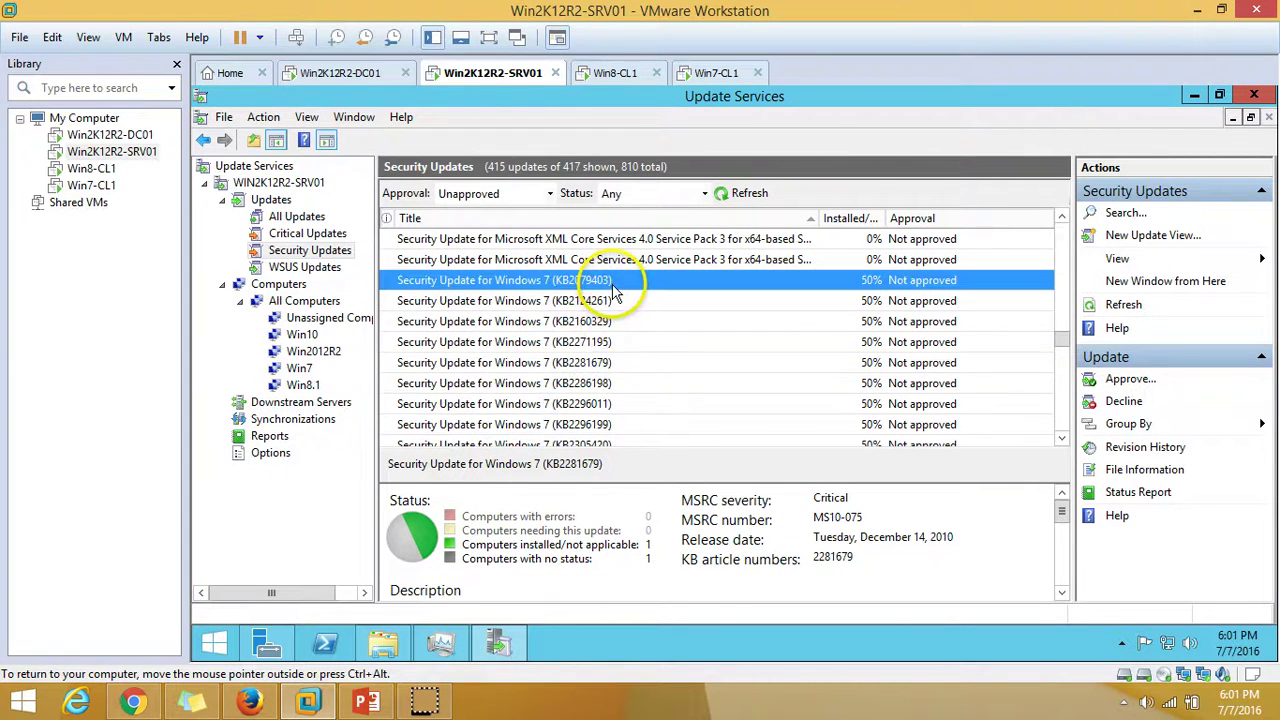
scroll(625, 312, down, 3)
scroll(628, 322, down, 5)
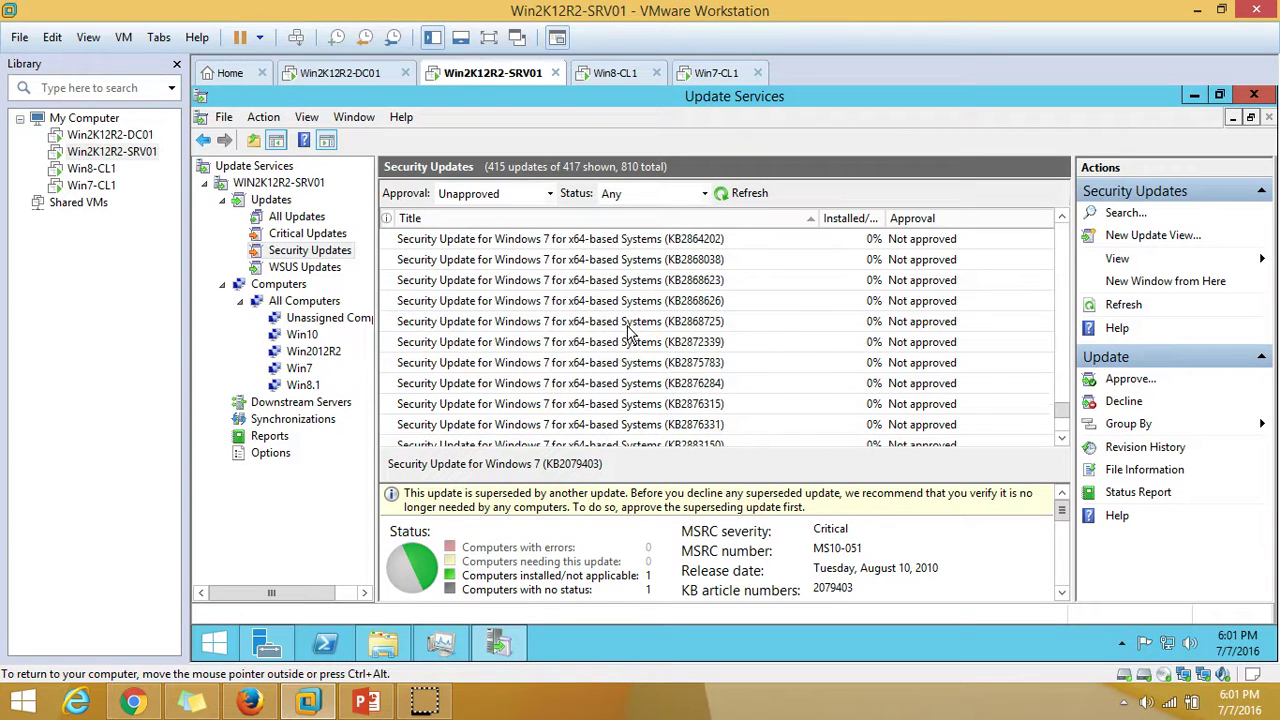
scroll(630, 332, down, 3)
shift+click(627, 363)
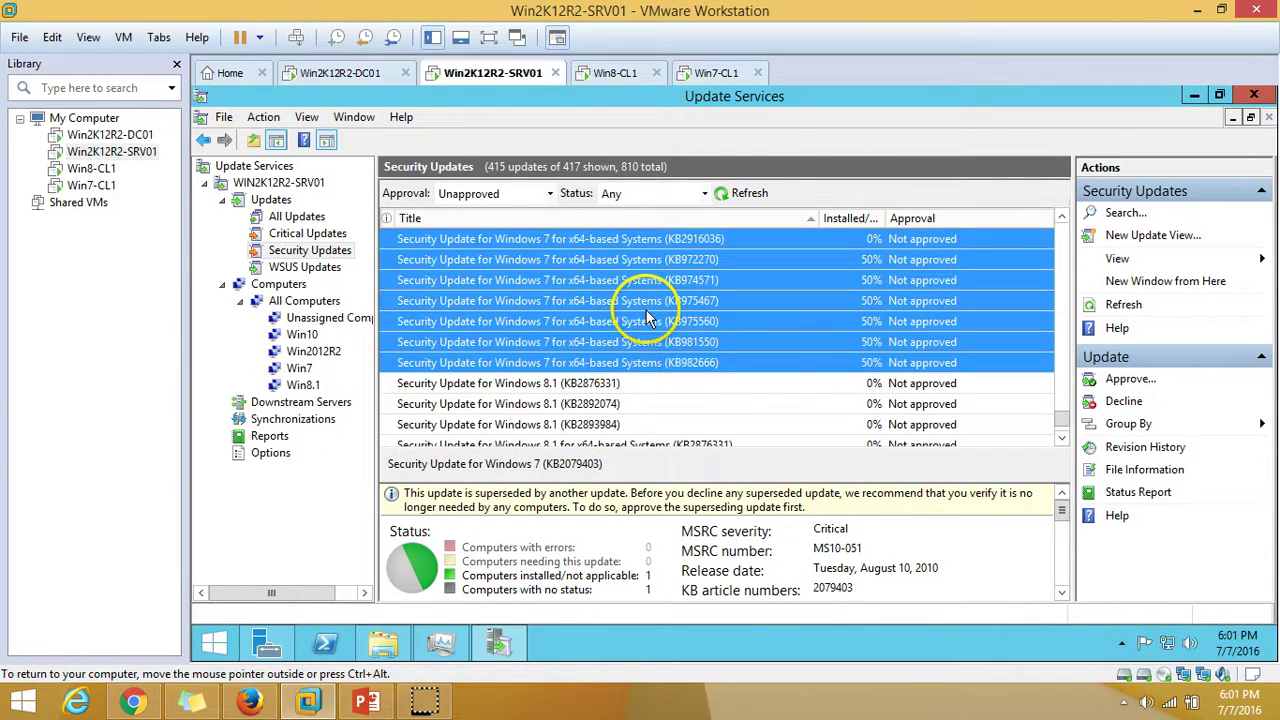
right_click(648, 318)
click(672, 323)
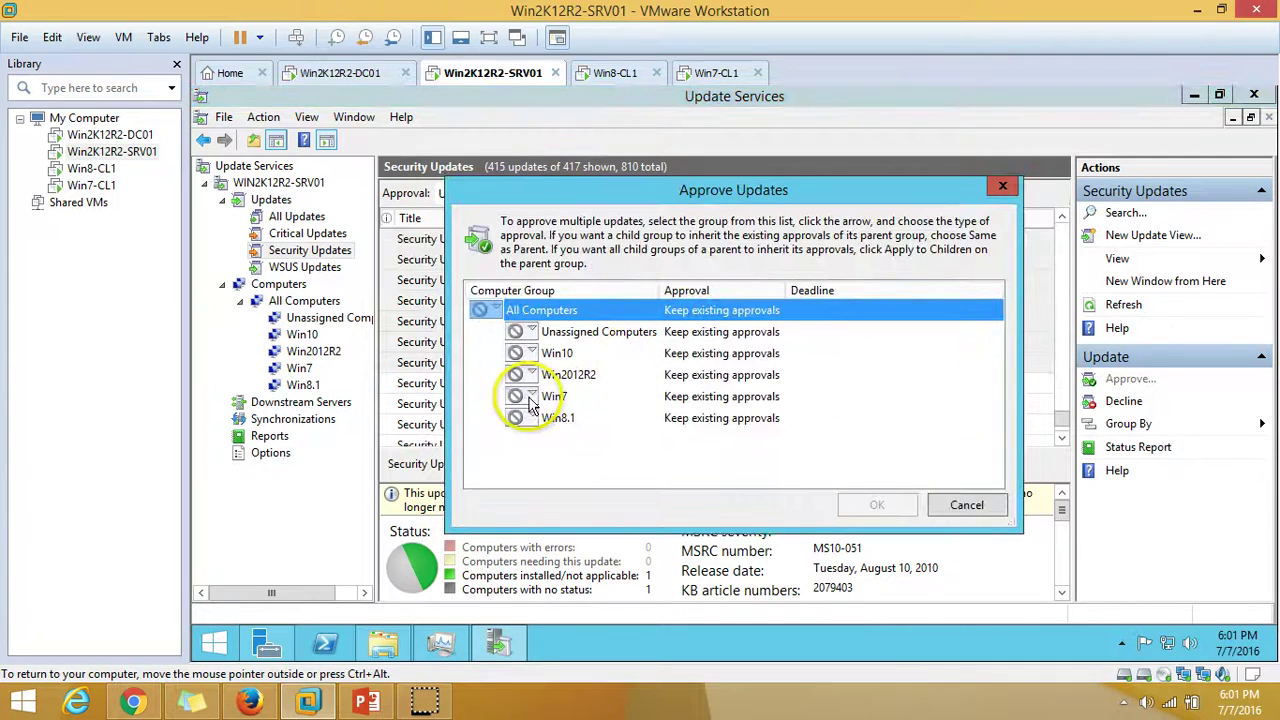
click(531, 396)
click(543, 417)
click(897, 508)
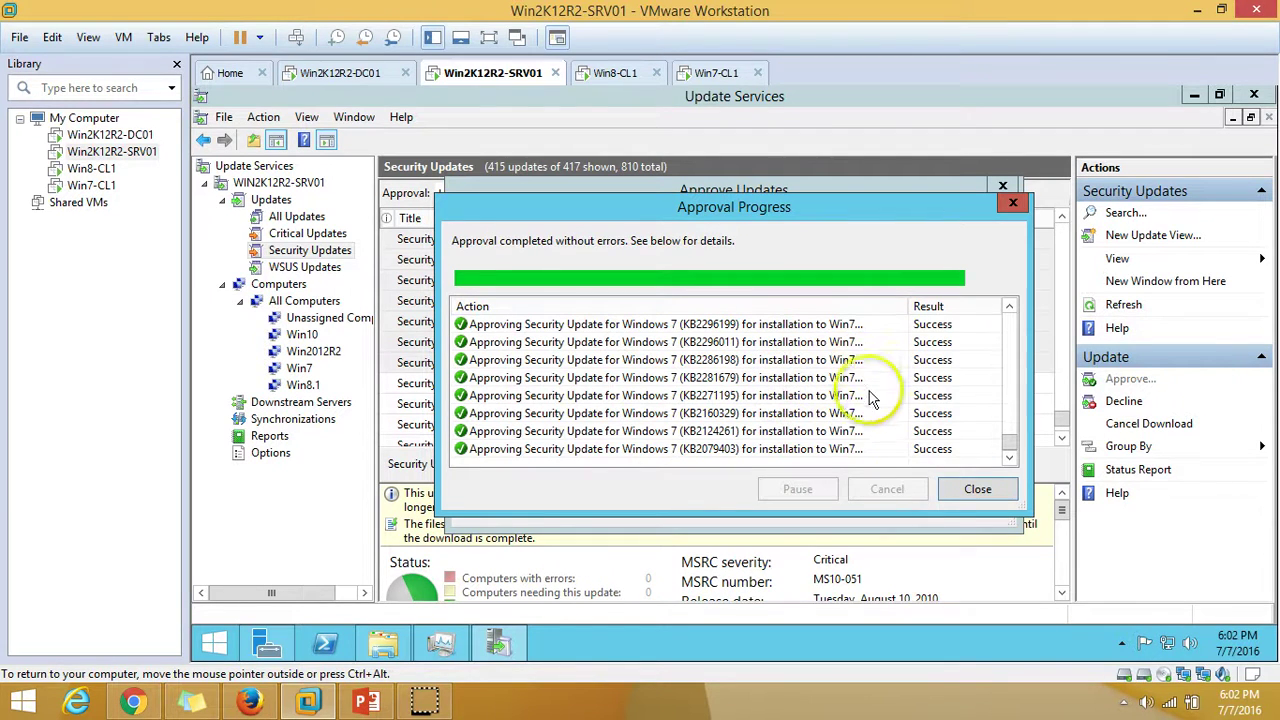
click(976, 489)
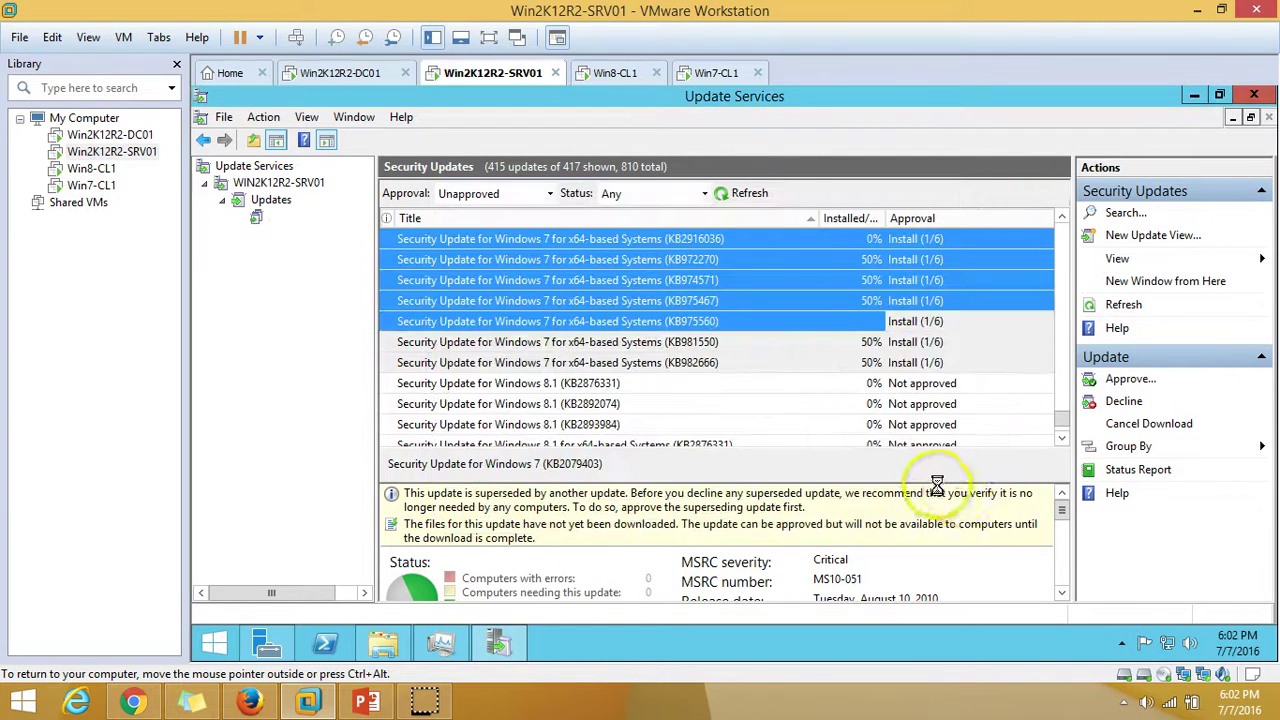
click(749, 196)
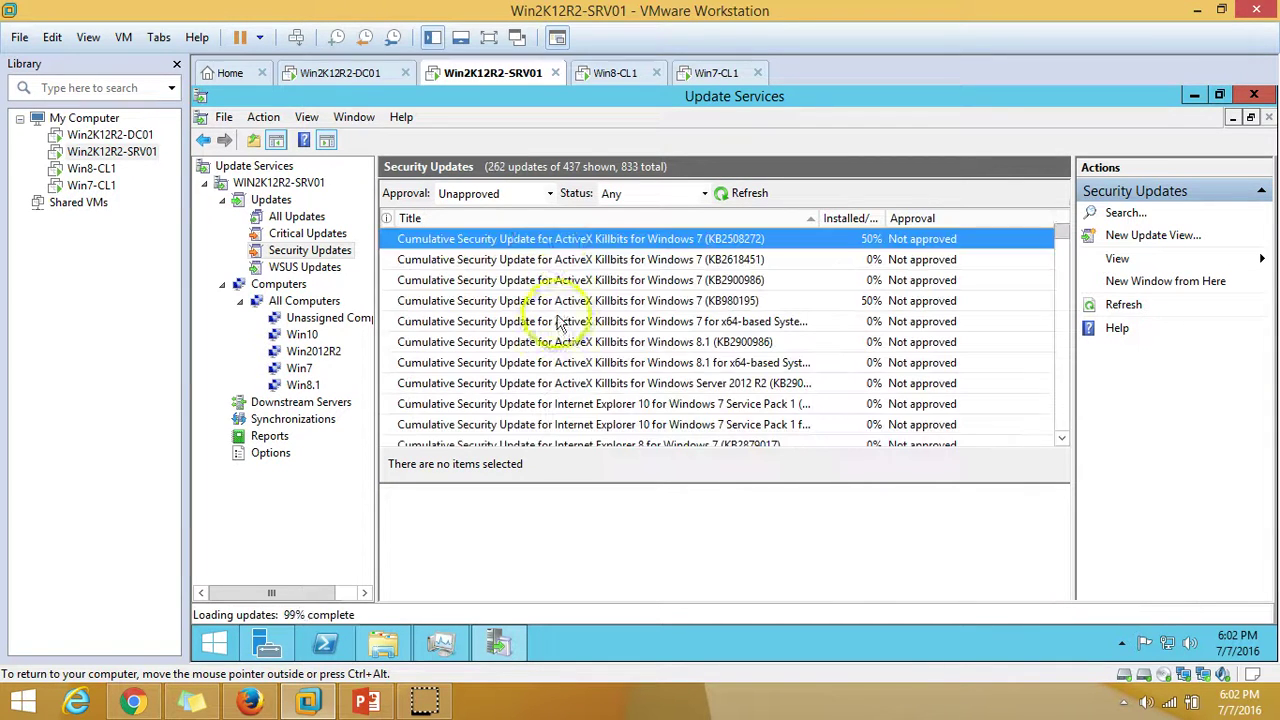
Approve the Windows 8.1 security updates, from KB2862152 through x64 KB2916036, for installation on the Win8.1 group and refresh the list
scroll(615, 355, down, 10)
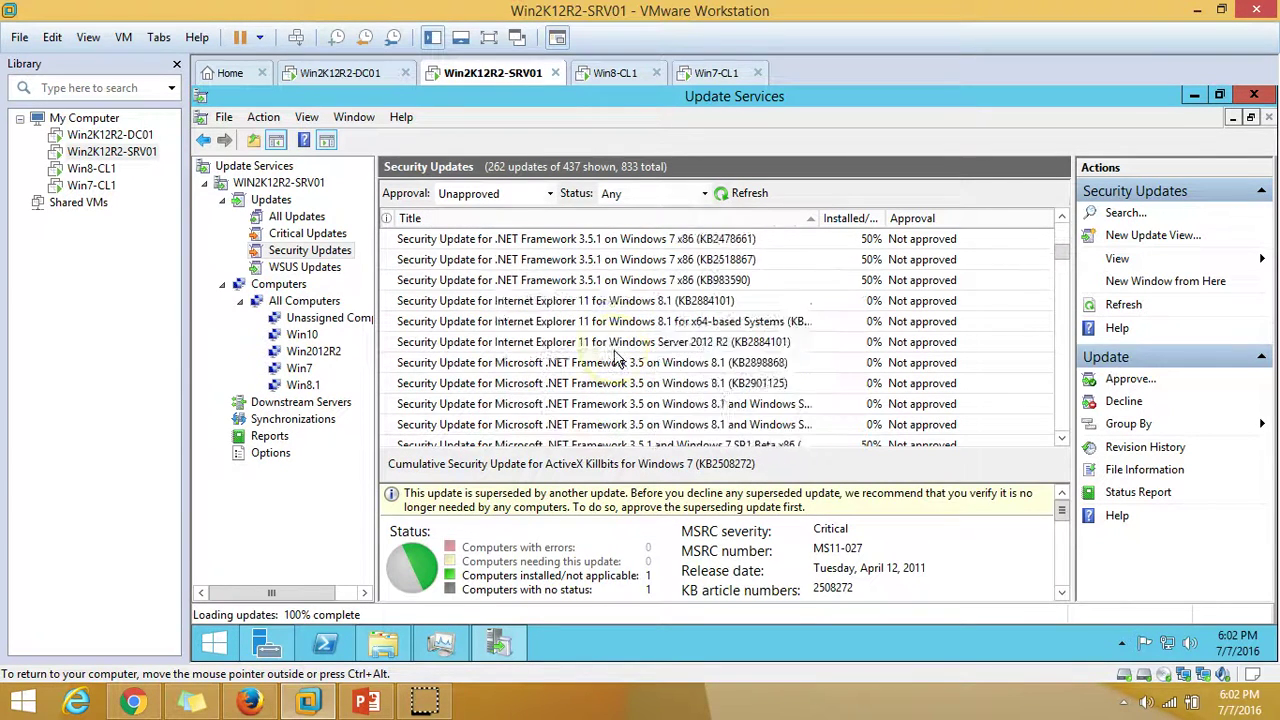
scroll(615, 358, down, 15)
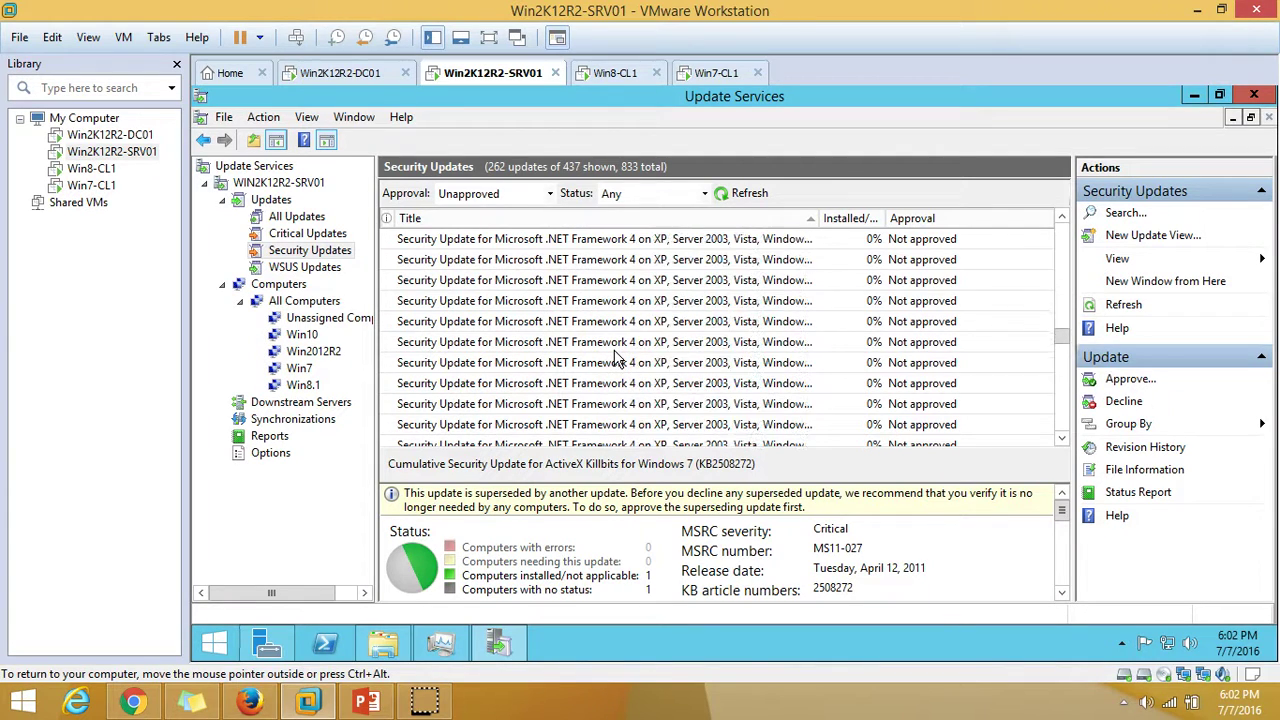
scroll(615, 358, down, 2)
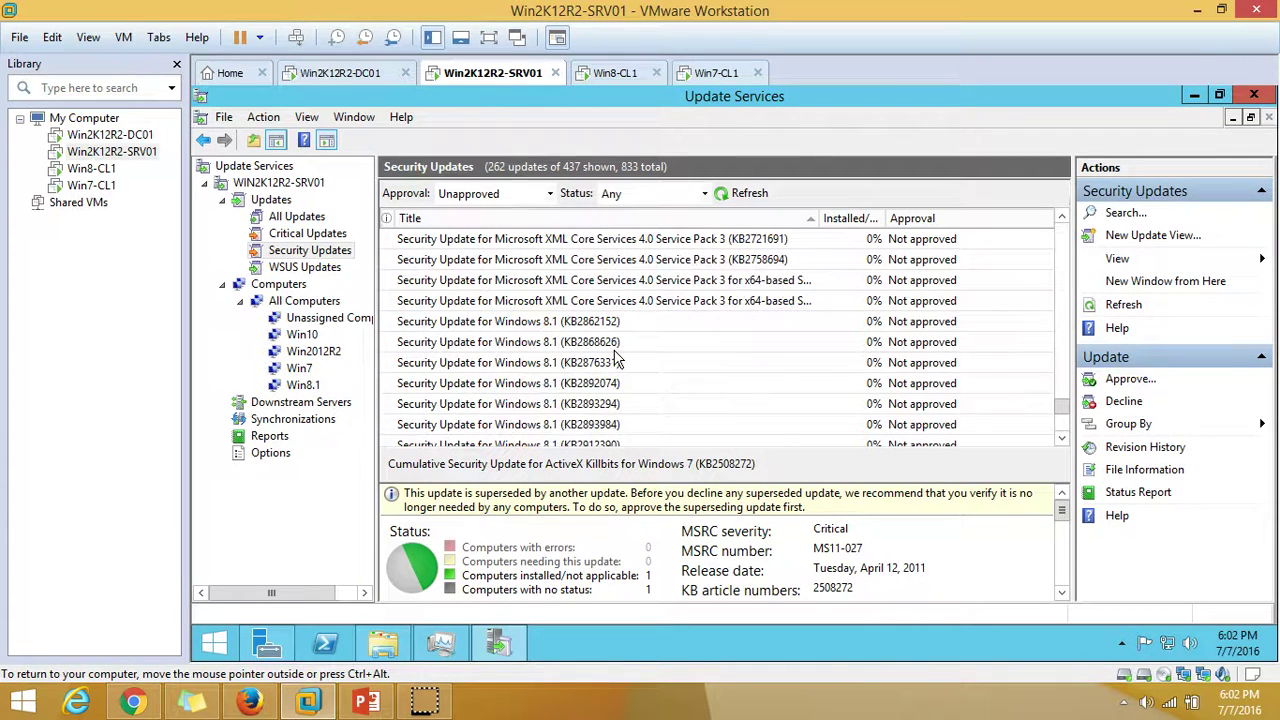
click(603, 331)
scroll(615, 358, down, 5)
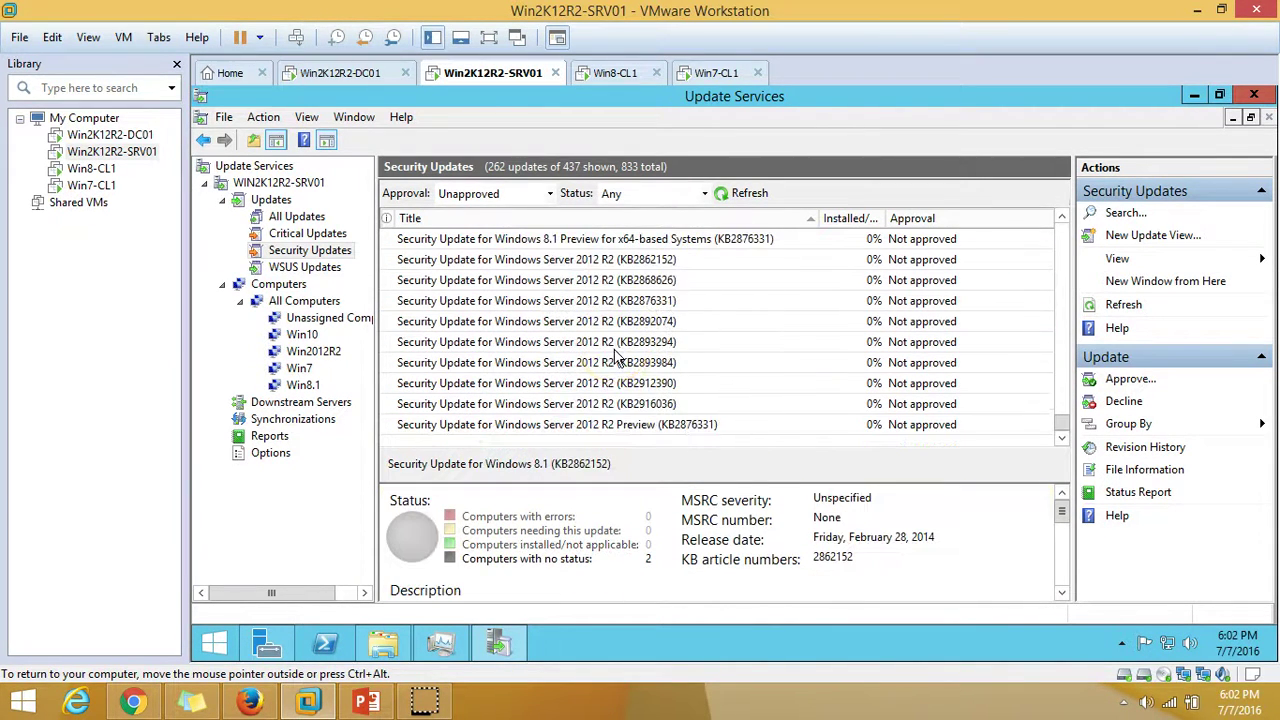
scroll(615, 358, up, 5)
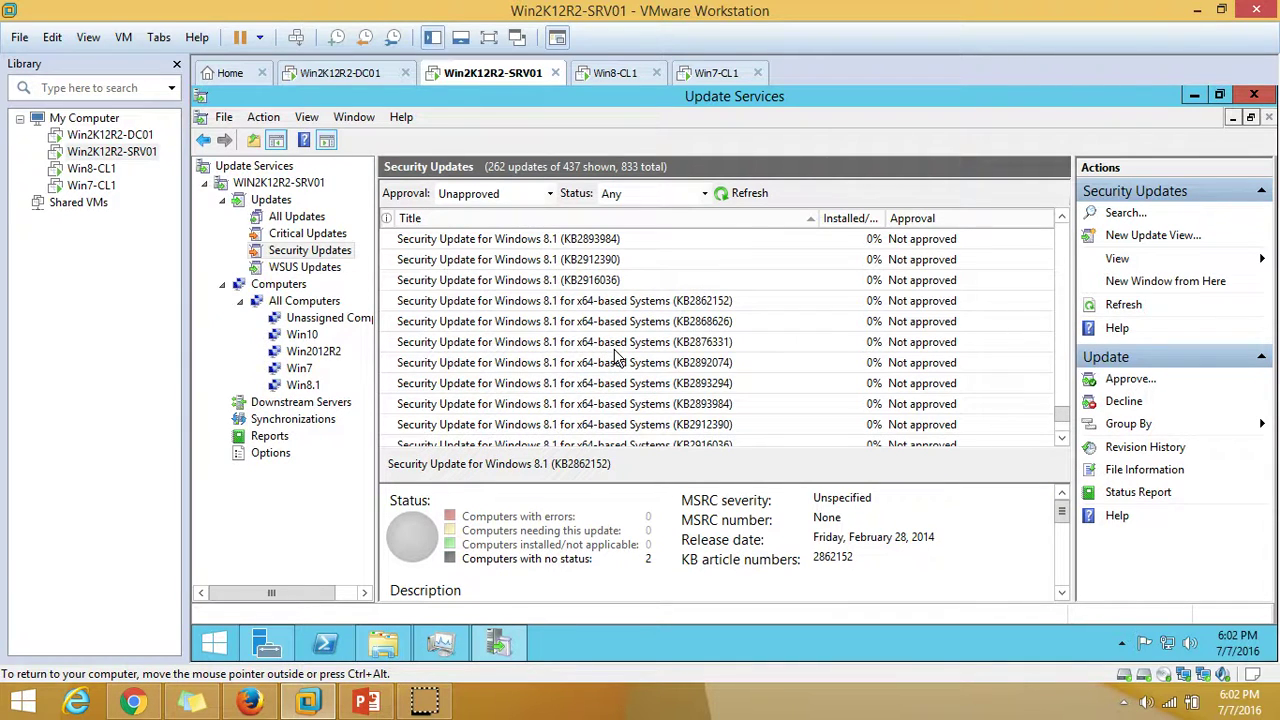
scroll(660, 365, down, 4)
scroll(675, 388, up, 3)
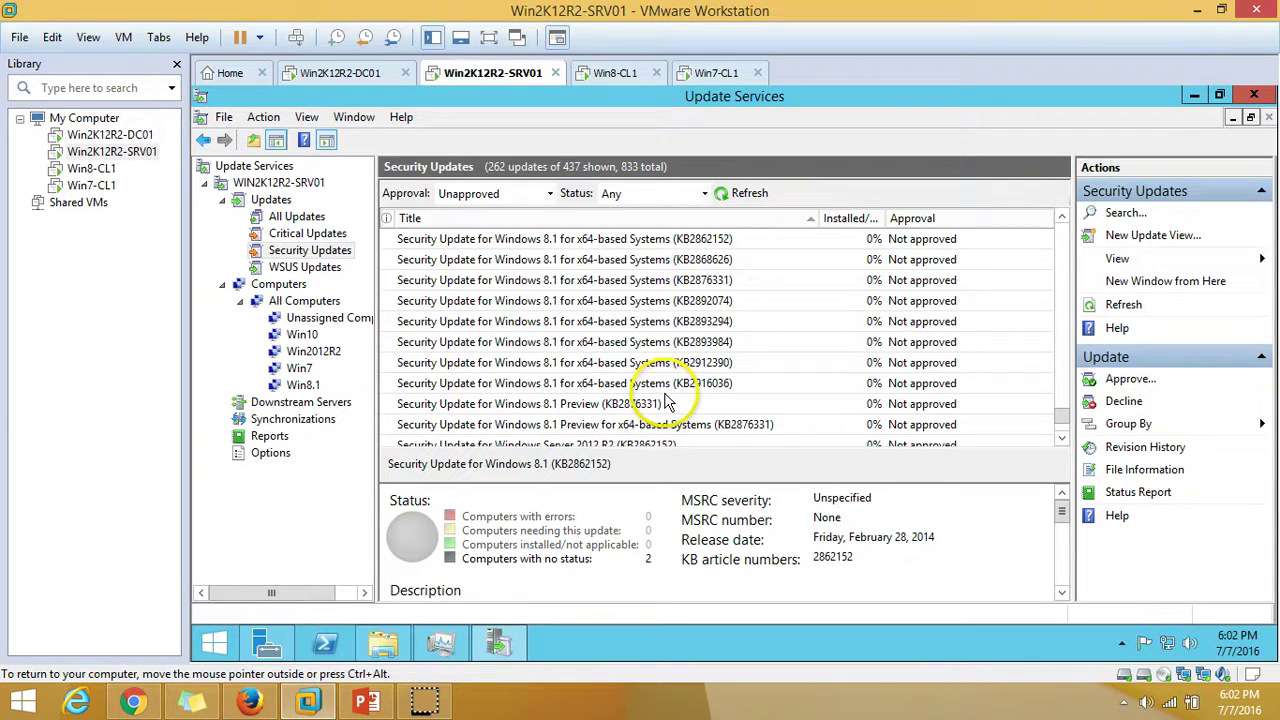
shift+click(672, 384)
right_click(662, 280)
click(708, 300)
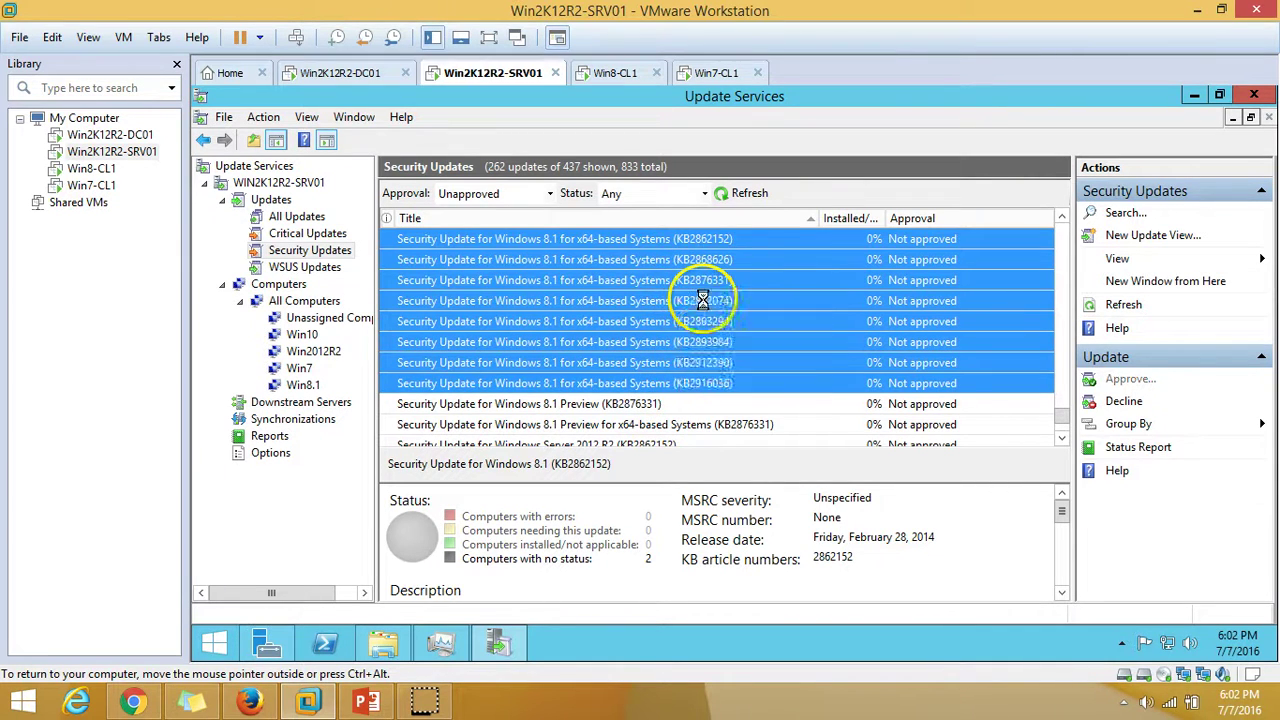
click(528, 418)
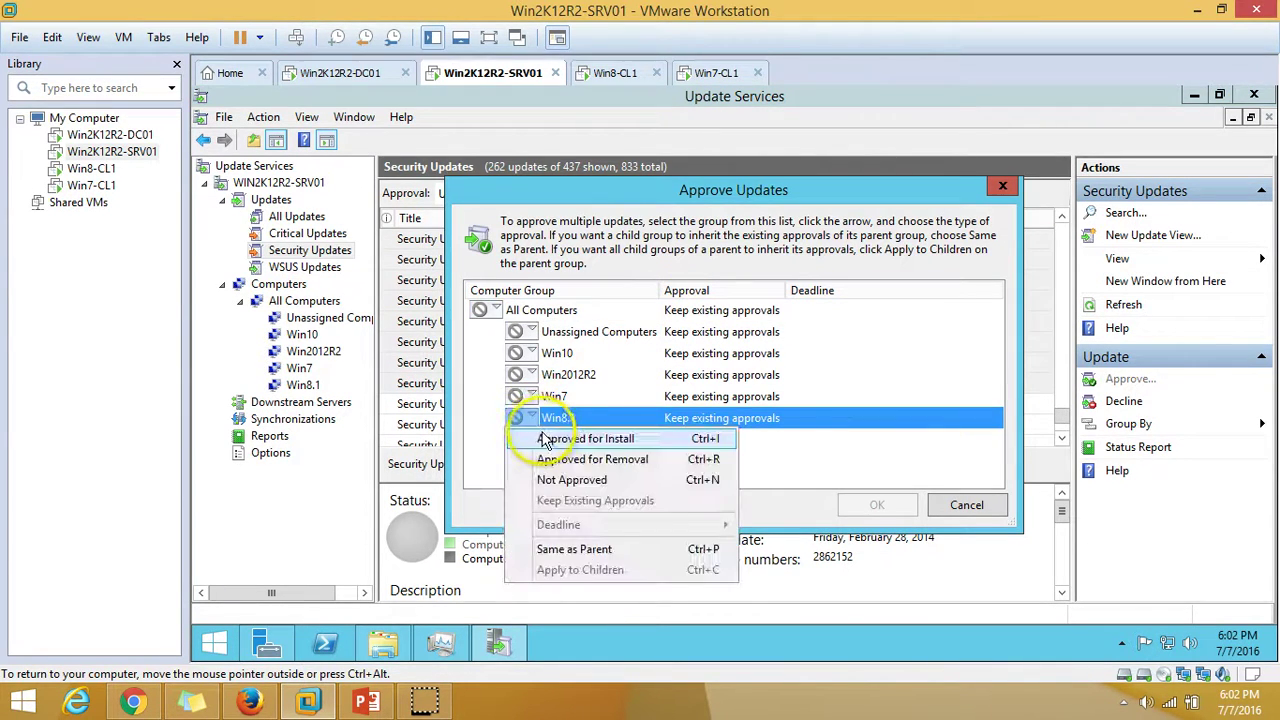
click(553, 443)
click(876, 504)
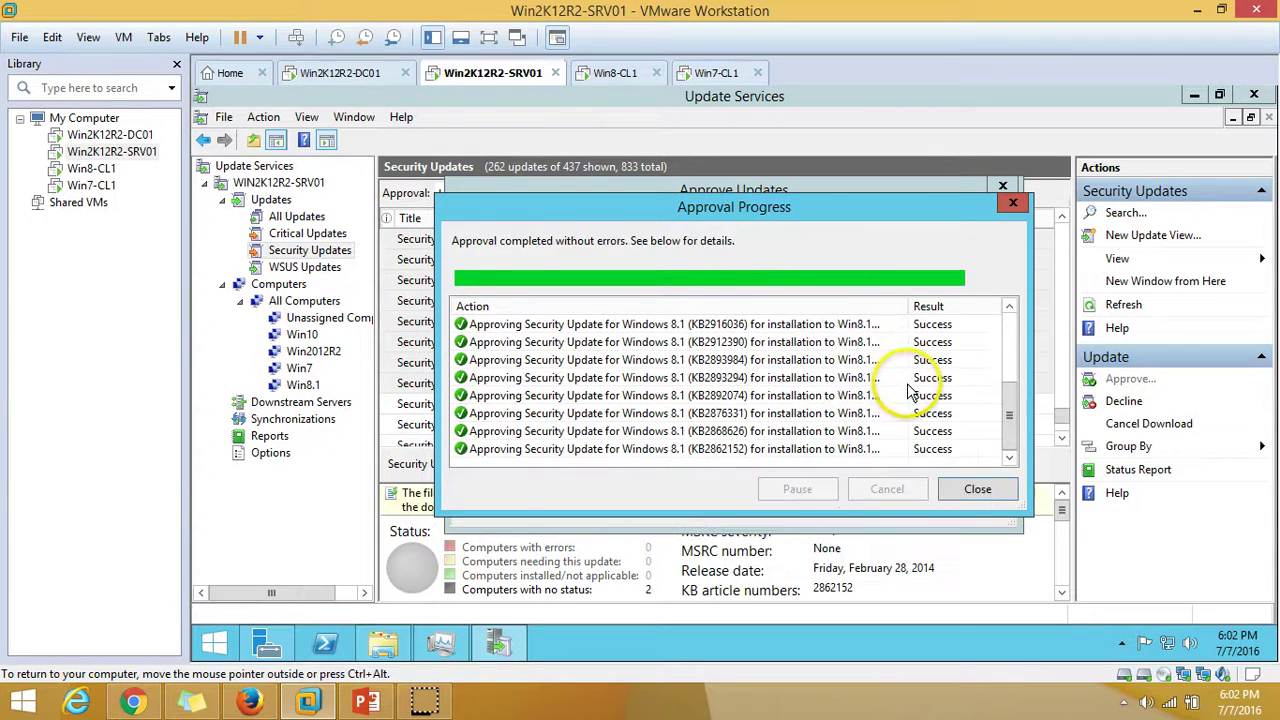
click(977, 489)
click(733, 193)
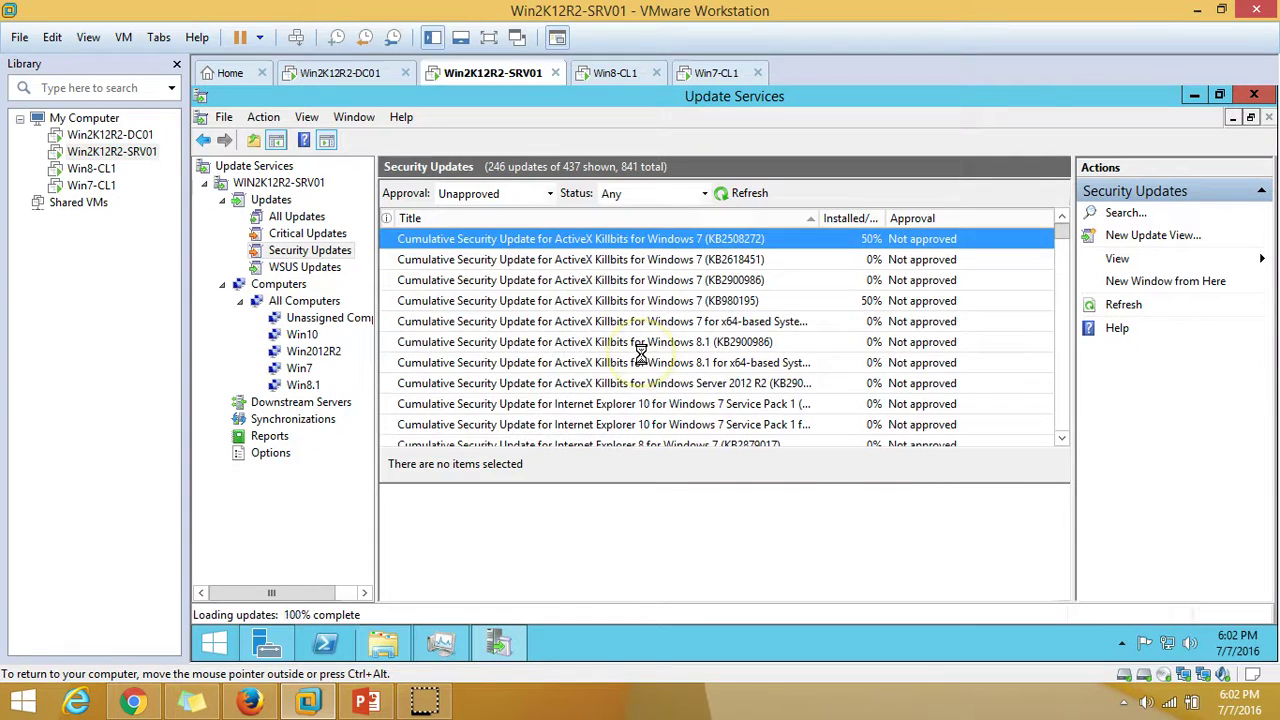
Approve the Windows Server 2012 R2 security updates, from KB2862152 through Preview KB2876331, for installation on the Win2012R2 group and refresh the list
scroll(650, 380, down, 15)
scroll(652, 388, down, 20)
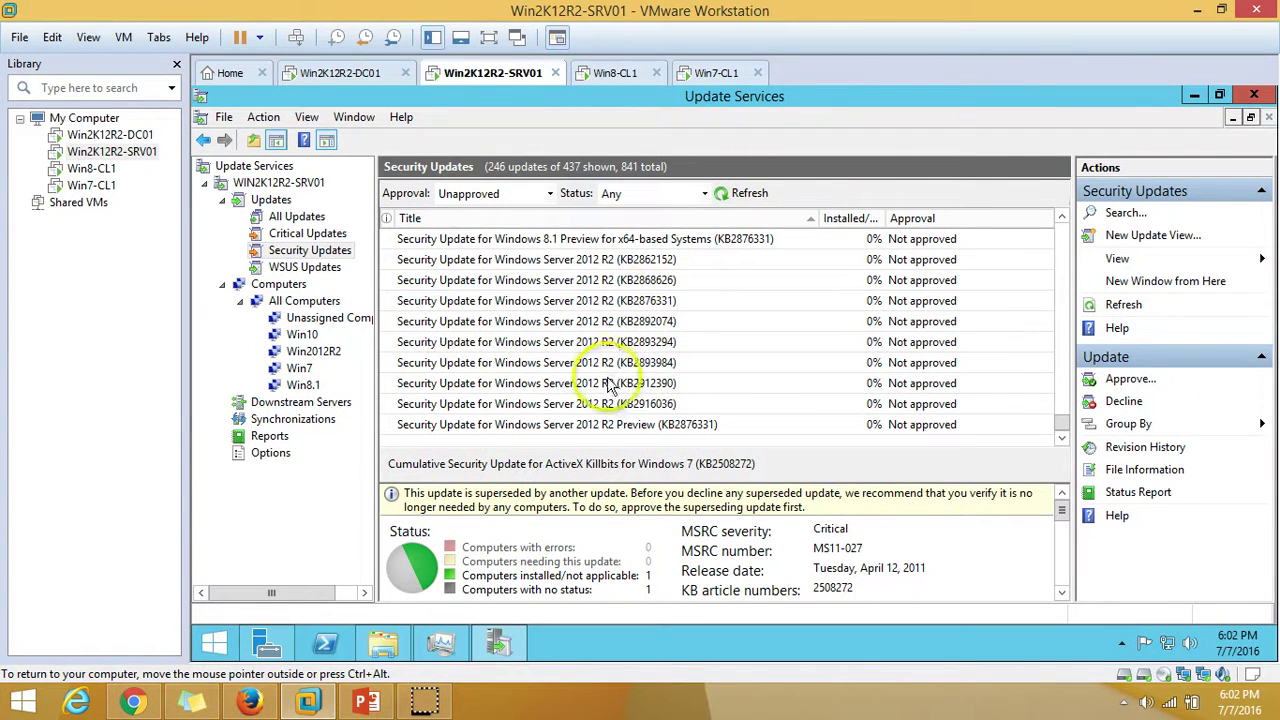
click(605, 424)
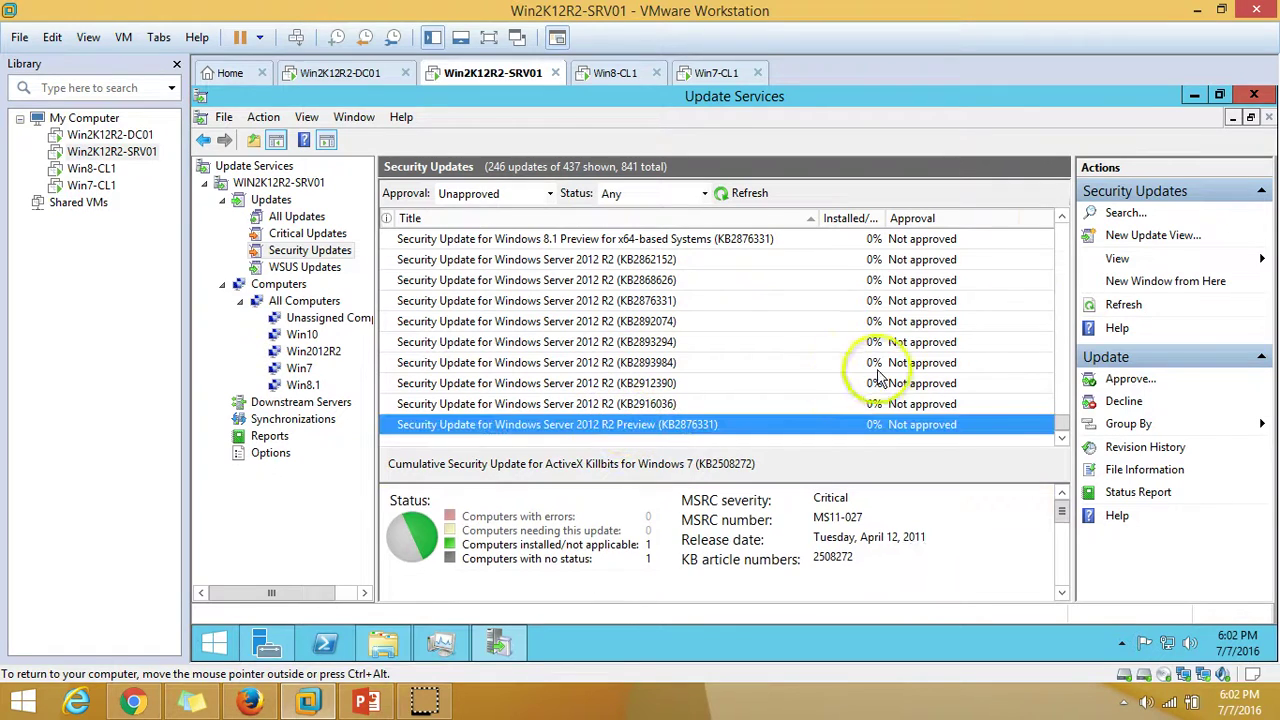
click(1063, 219)
click(1063, 219)
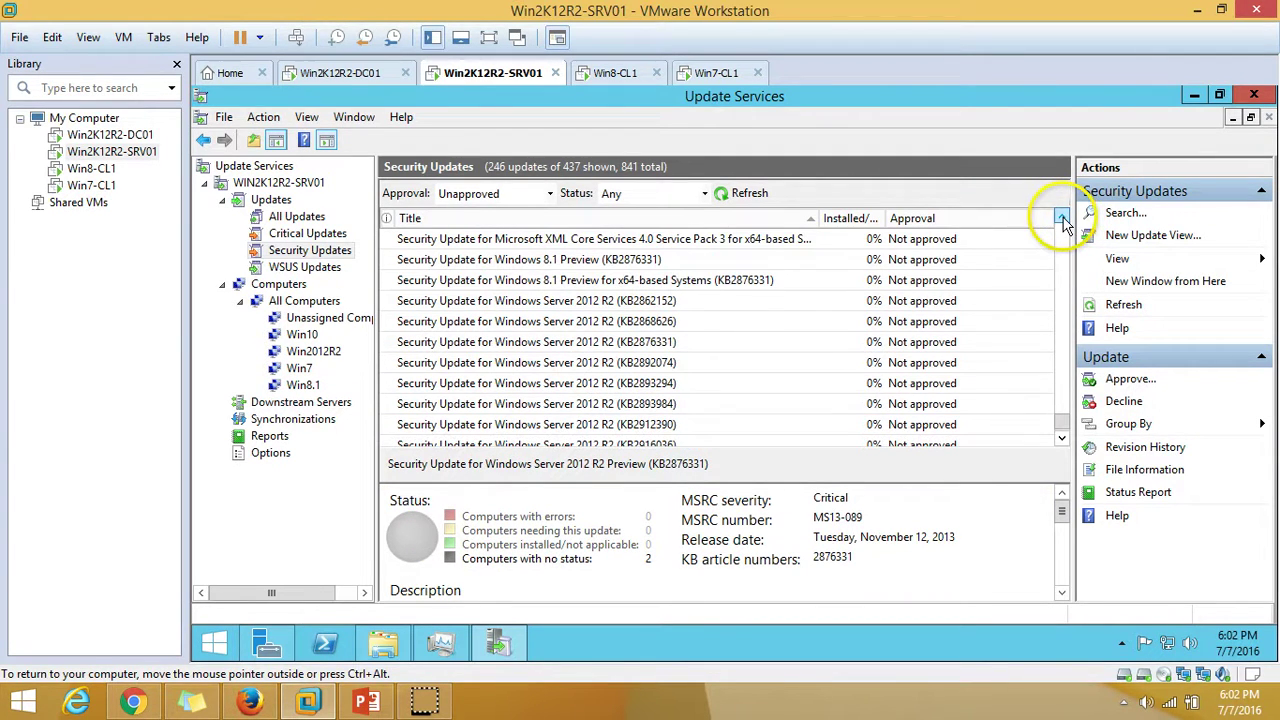
shift+click(592, 301)
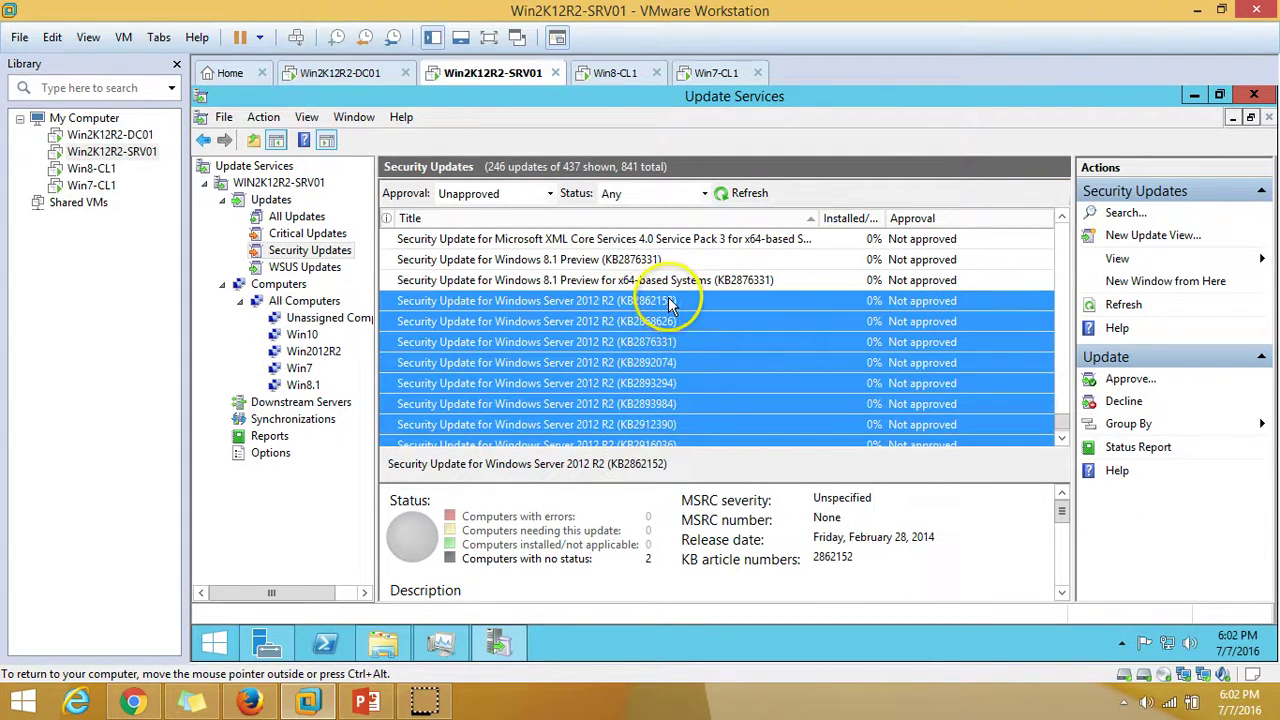
right_click(670, 302)
click(700, 312)
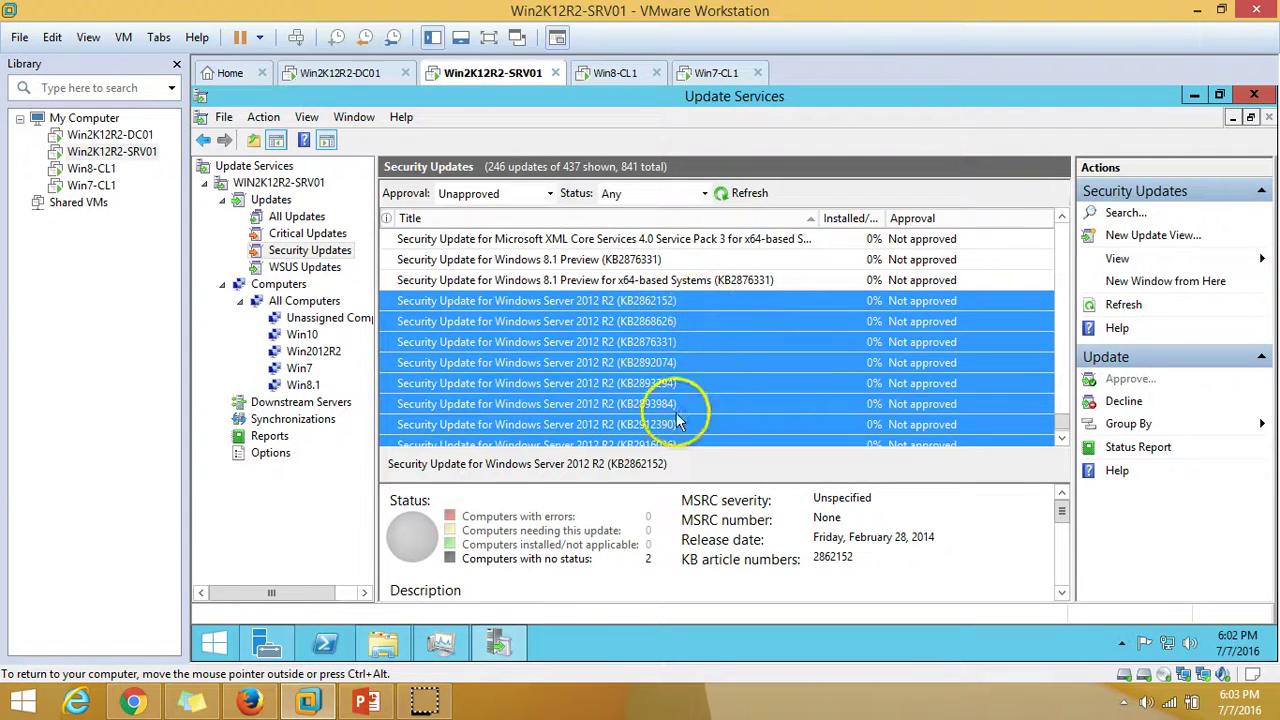
click(528, 376)
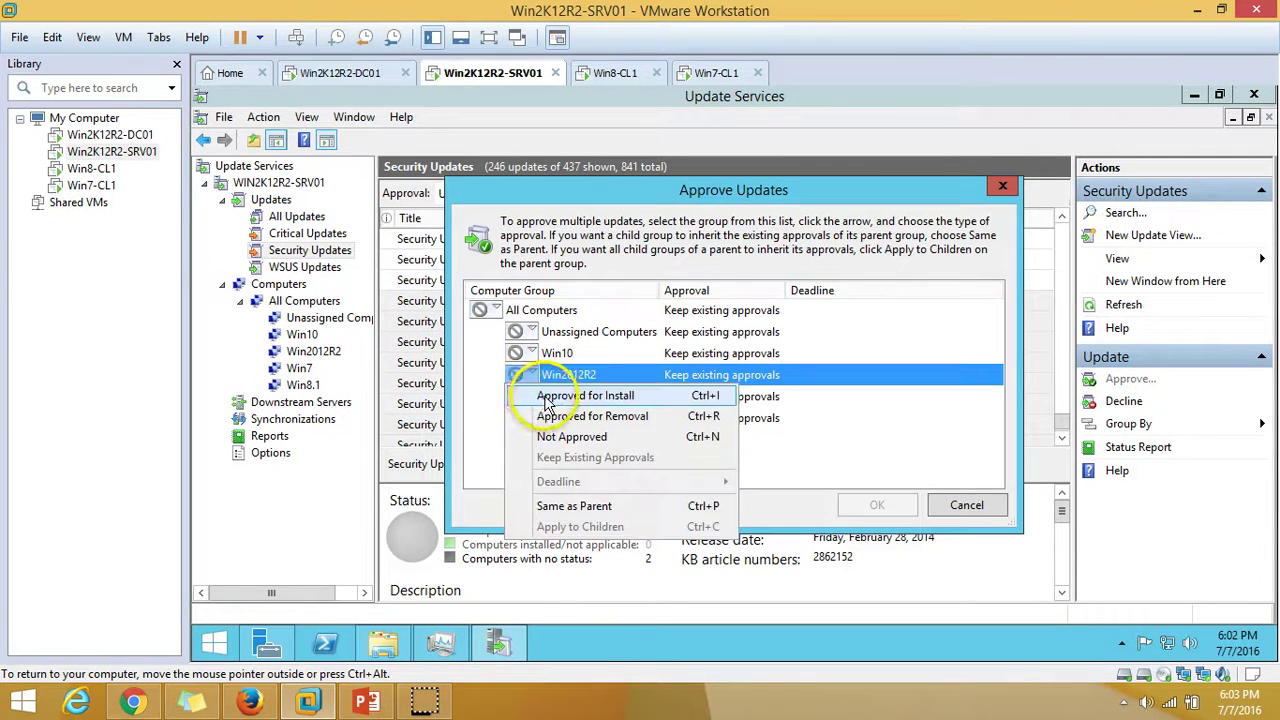
click(548, 400)
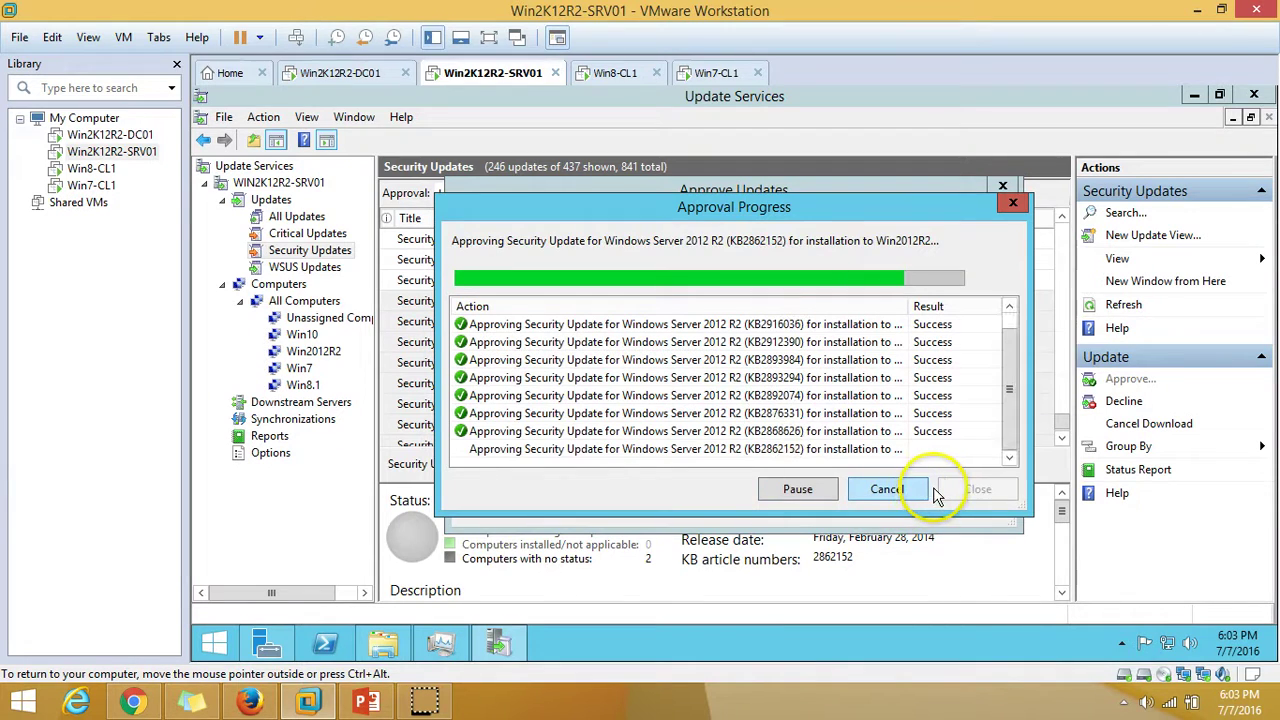
click(969, 490)
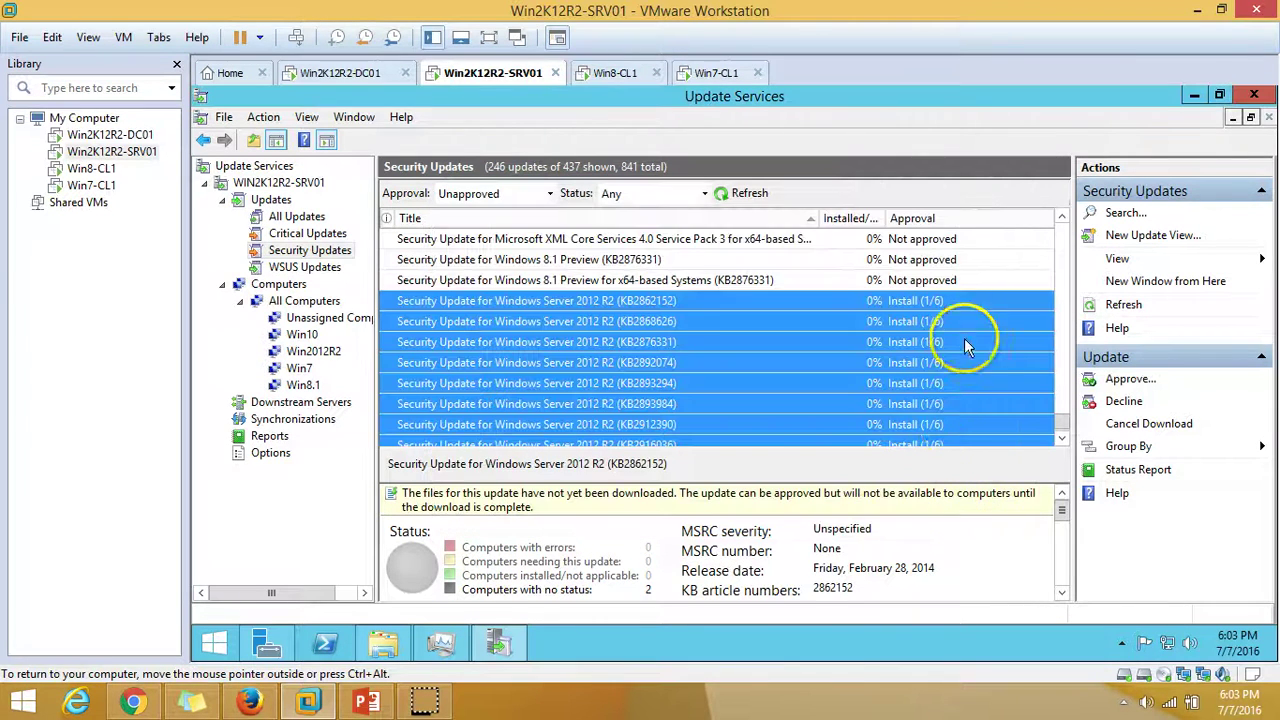
click(745, 193)
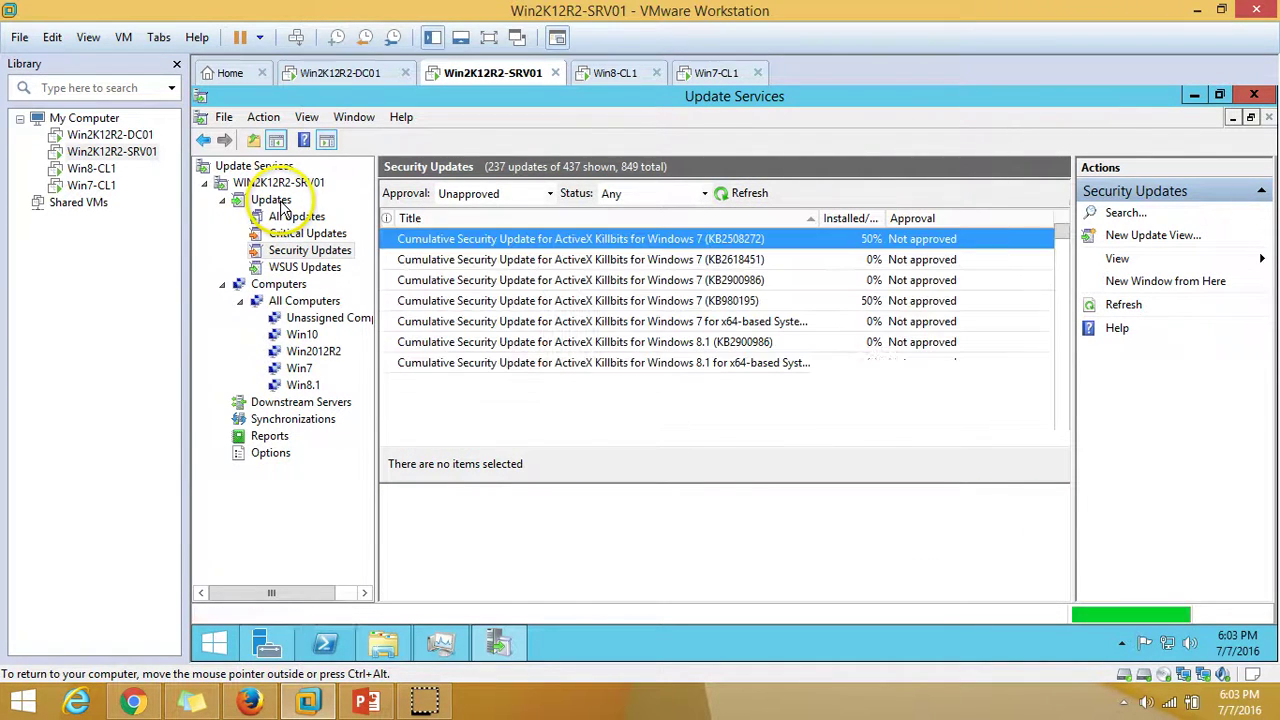
Check the to-do items, server statistics and download status in the WIN2K12R2-SRV01 overview
click(306, 186)
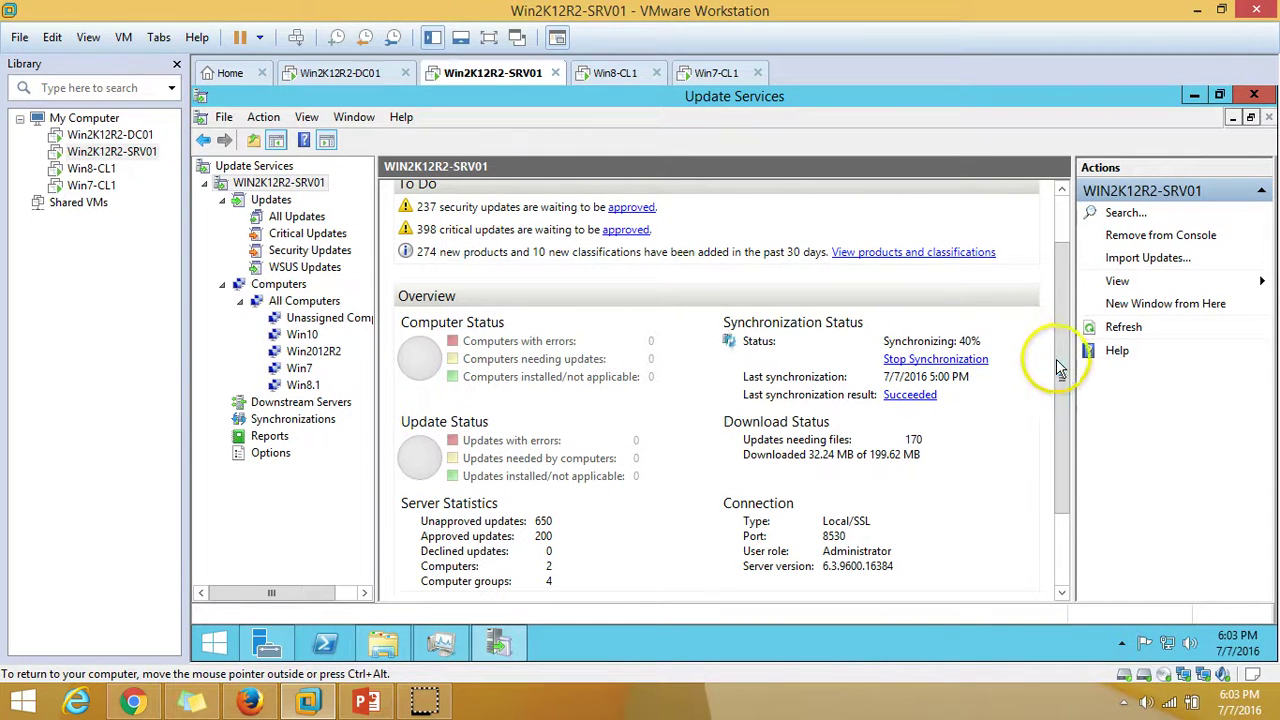
drag(1063, 370, 1063, 466)
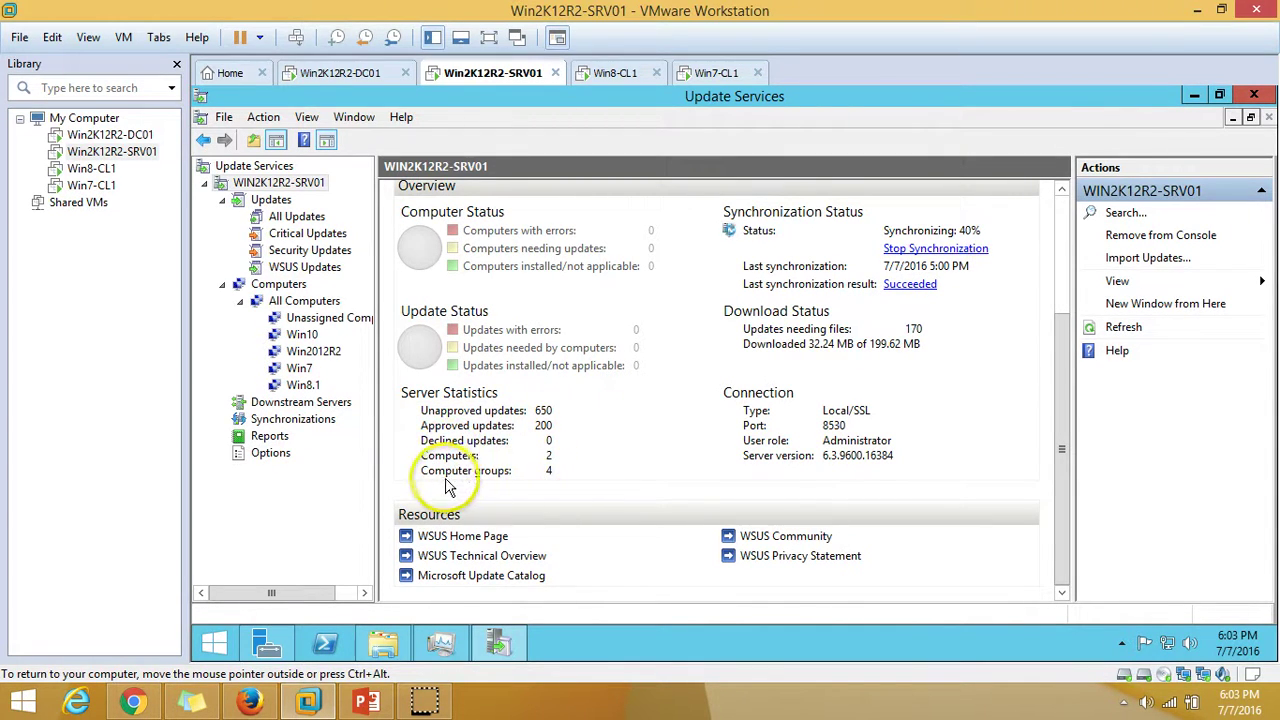
Switch to File Explorer and check the size and contents of the WSUS folder on drive D: in its properties
scroll(685, 490, up, 3)
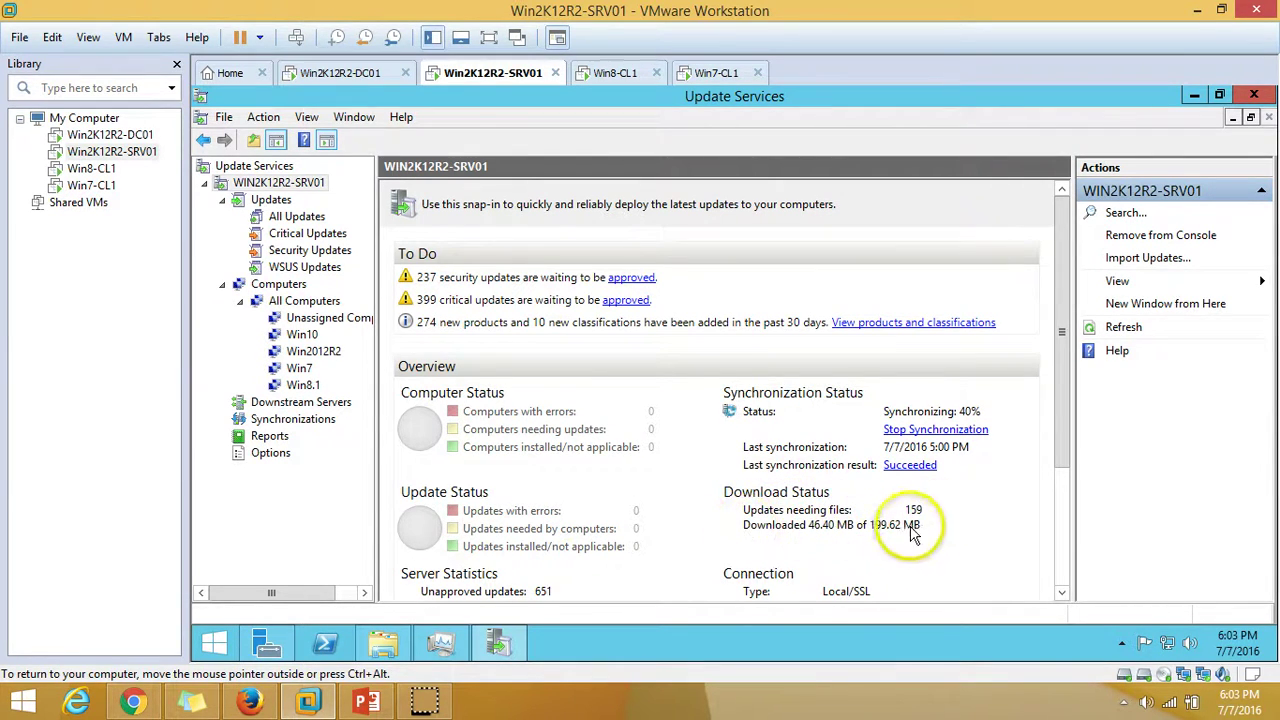
click(395, 648)
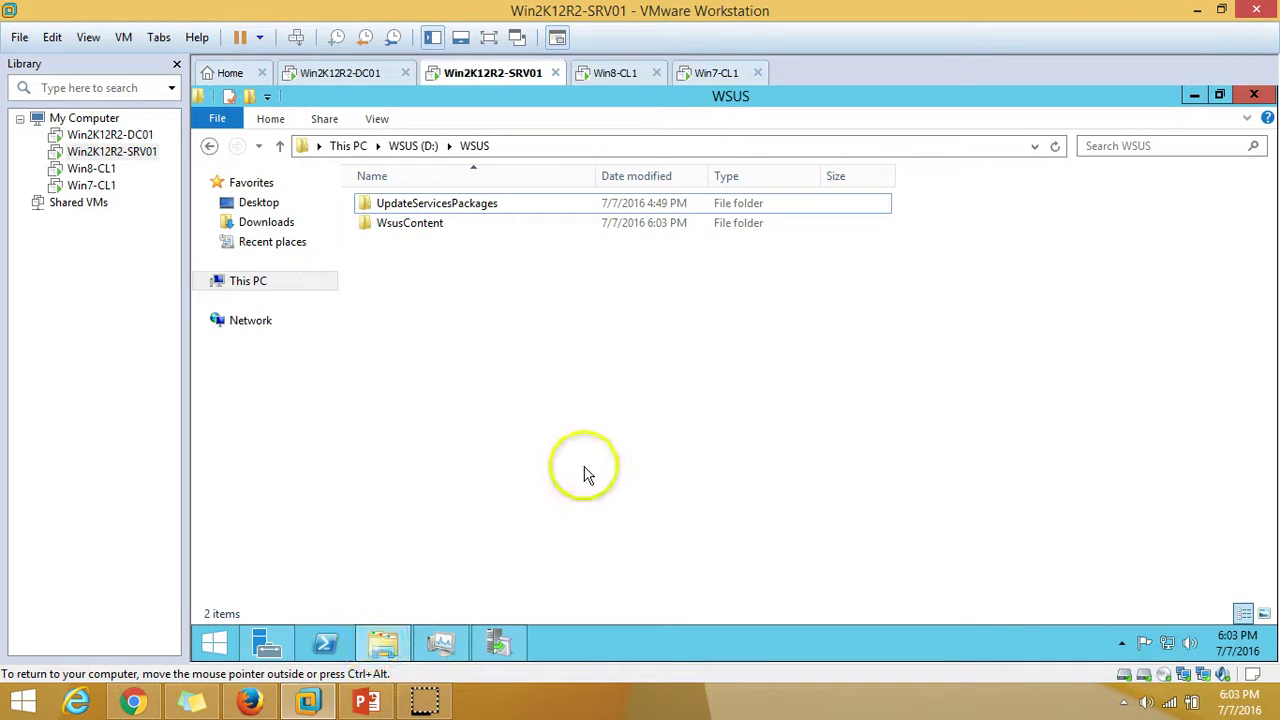
click(303, 286)
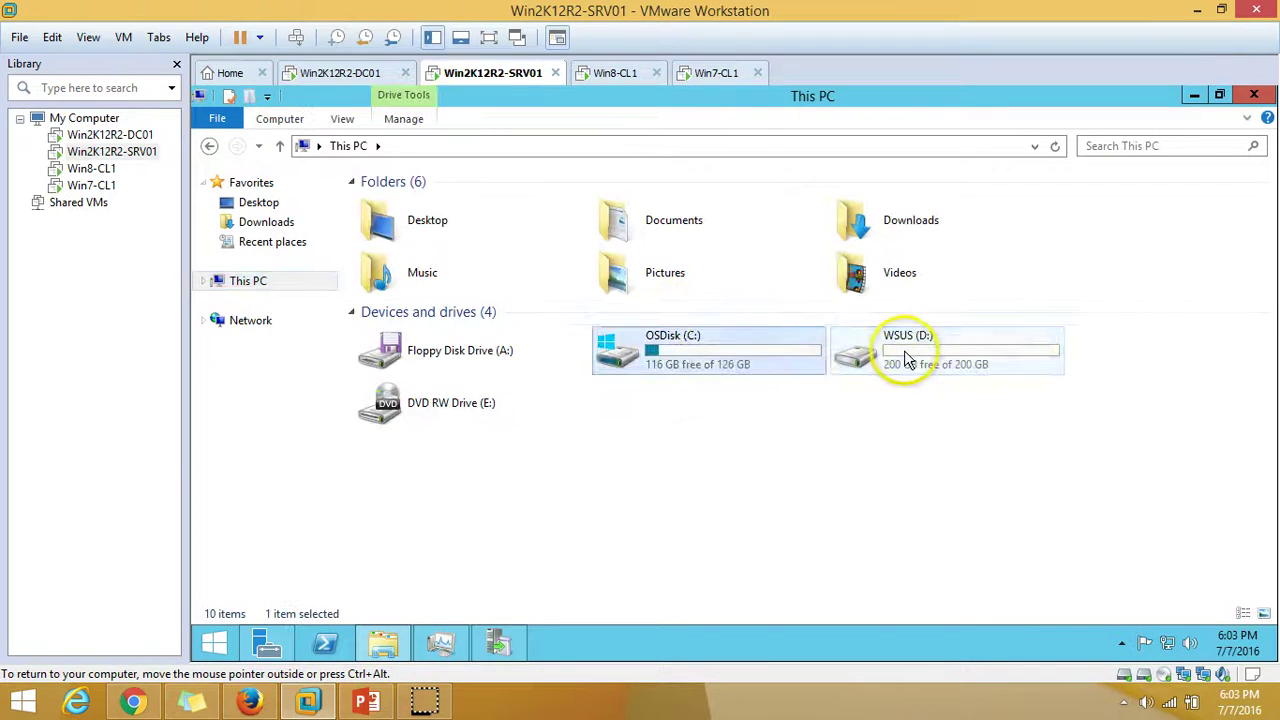
double_click(896, 366)
double_click(392, 205)
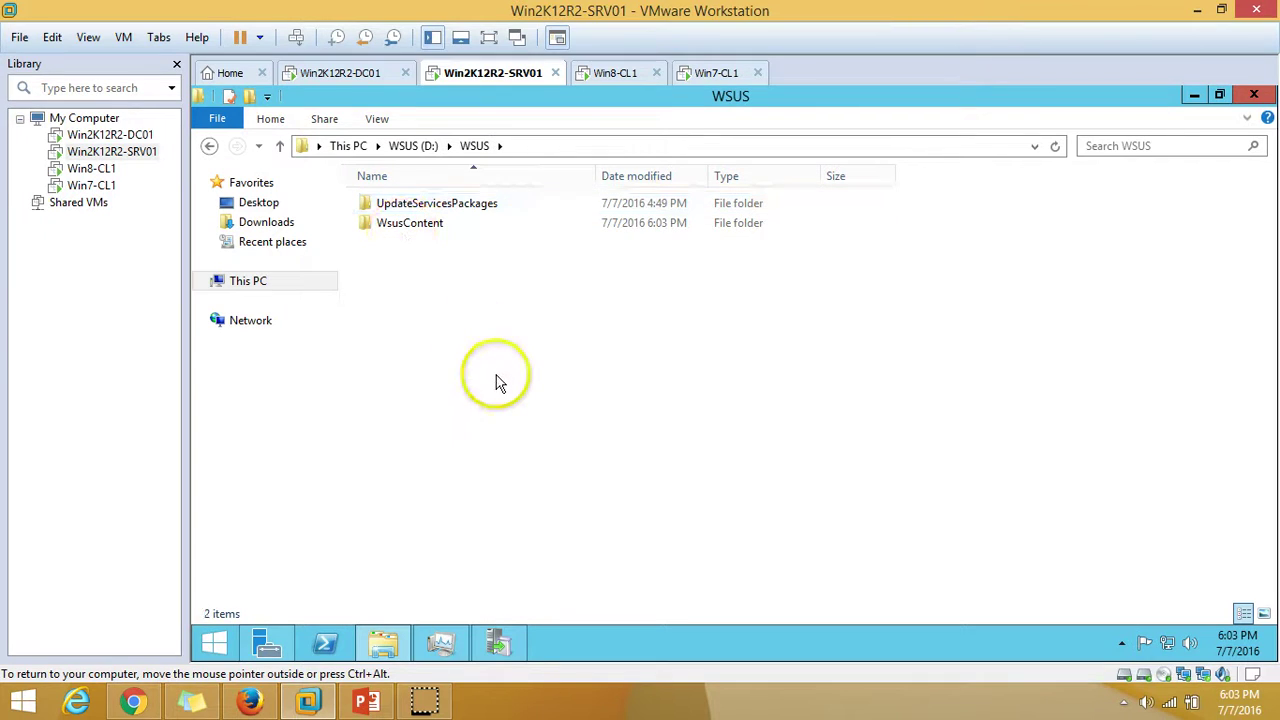
key(BackSpace)
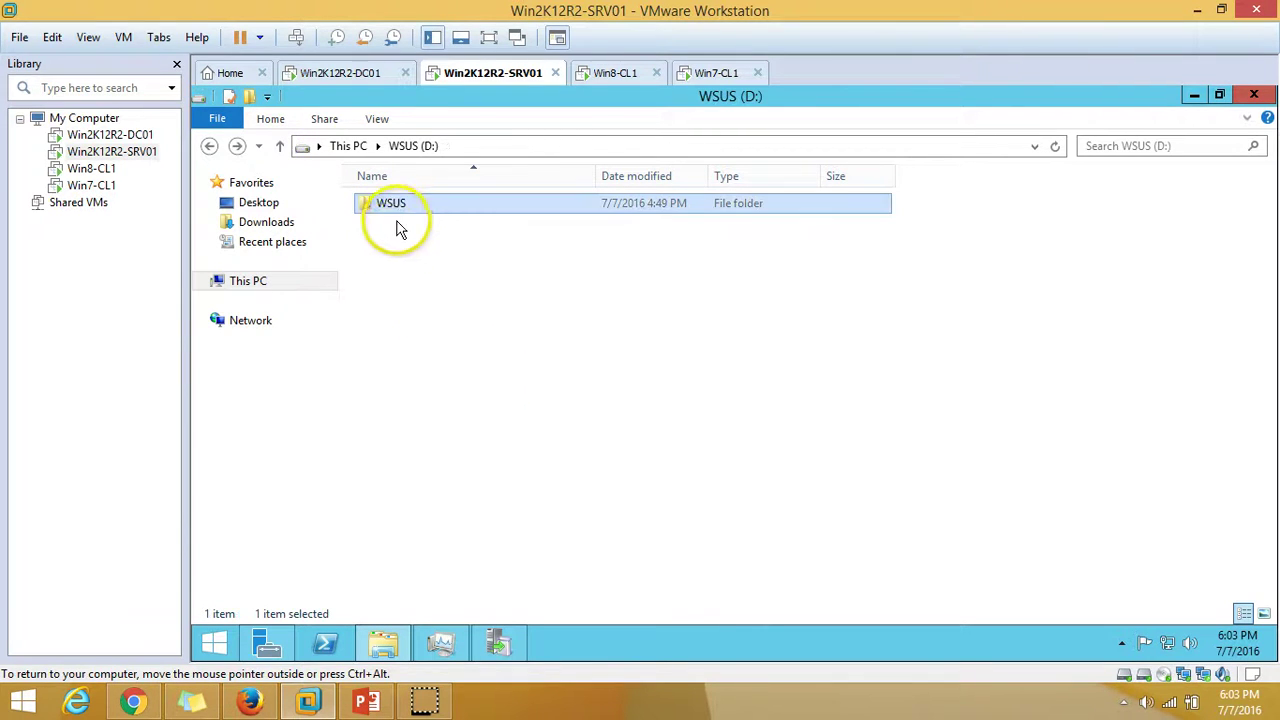
right_click(402, 203)
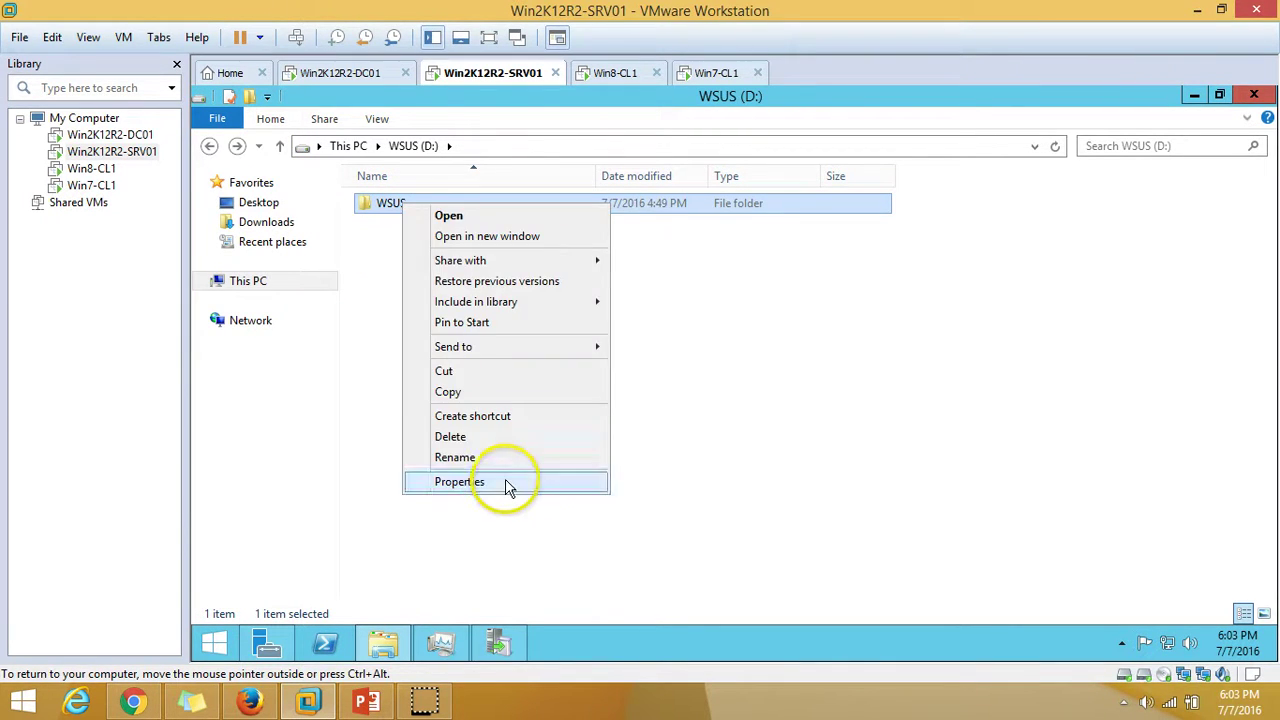
click(459, 482)
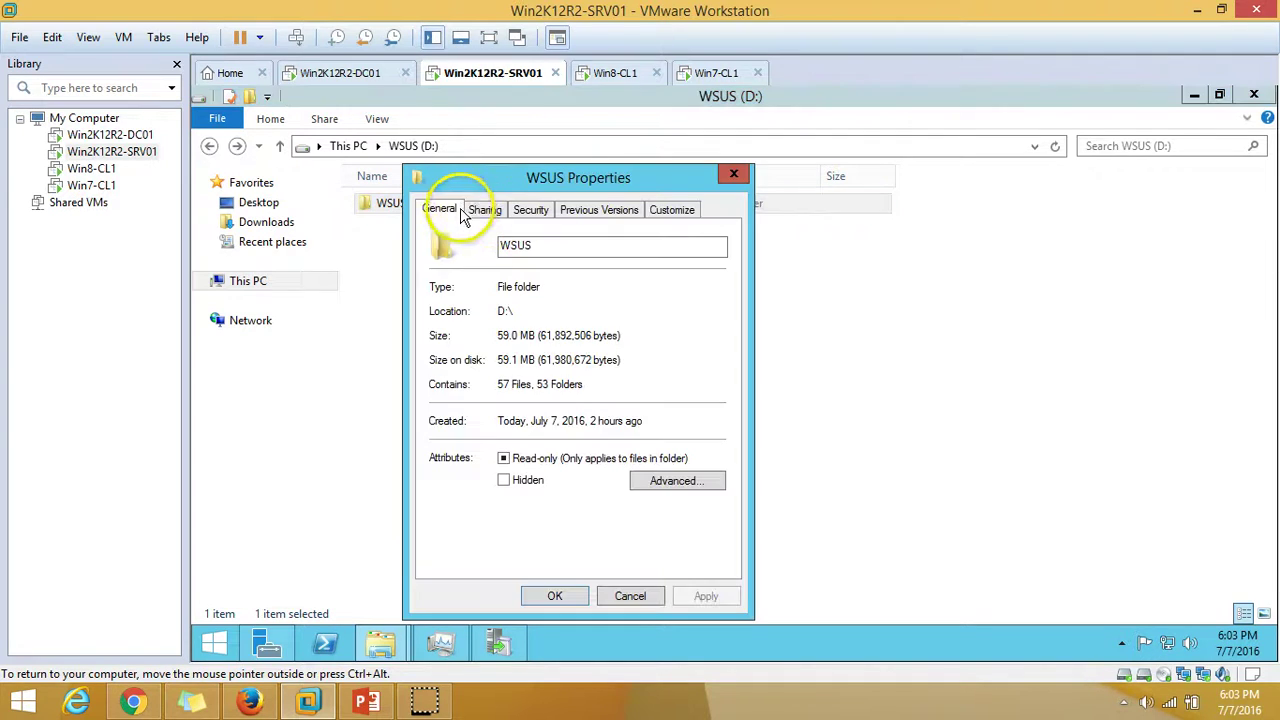
drag(508, 188, 873, 126)
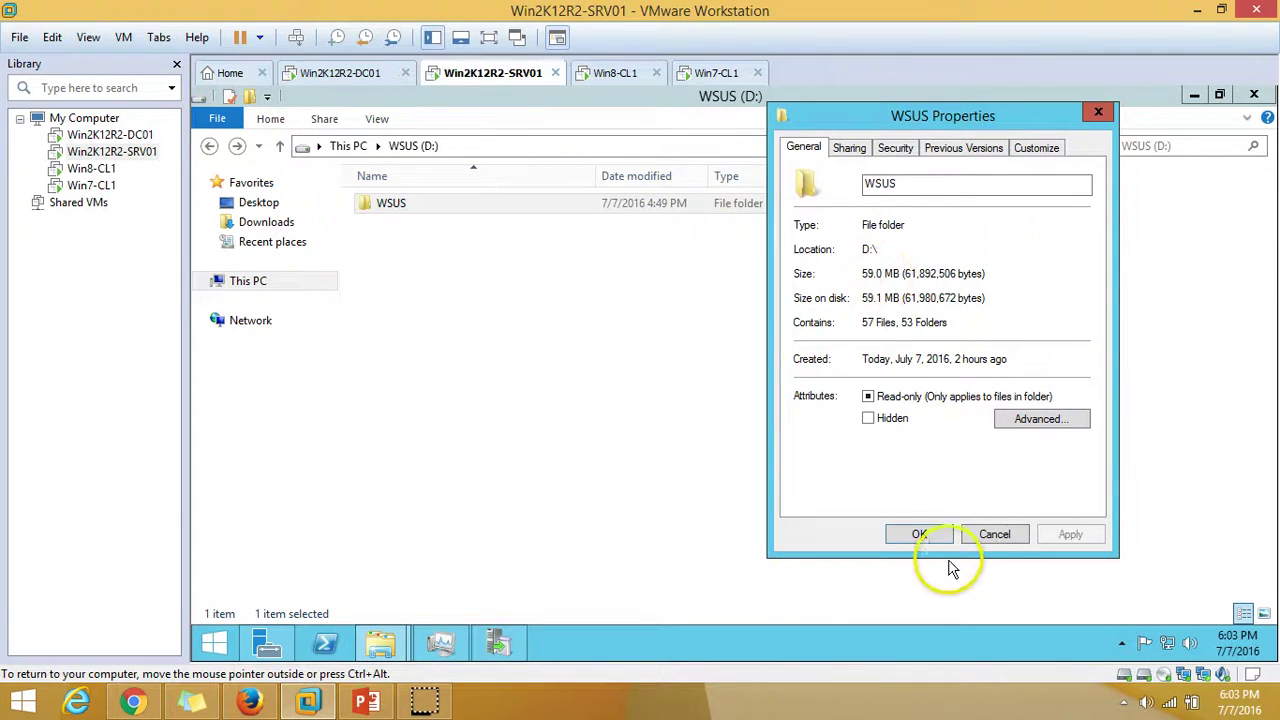
click(995, 535)
Examine the UpdateServicesPackages and WsusContent folders inside D:\WSUS, then close File Explorer
double_click(422, 208)
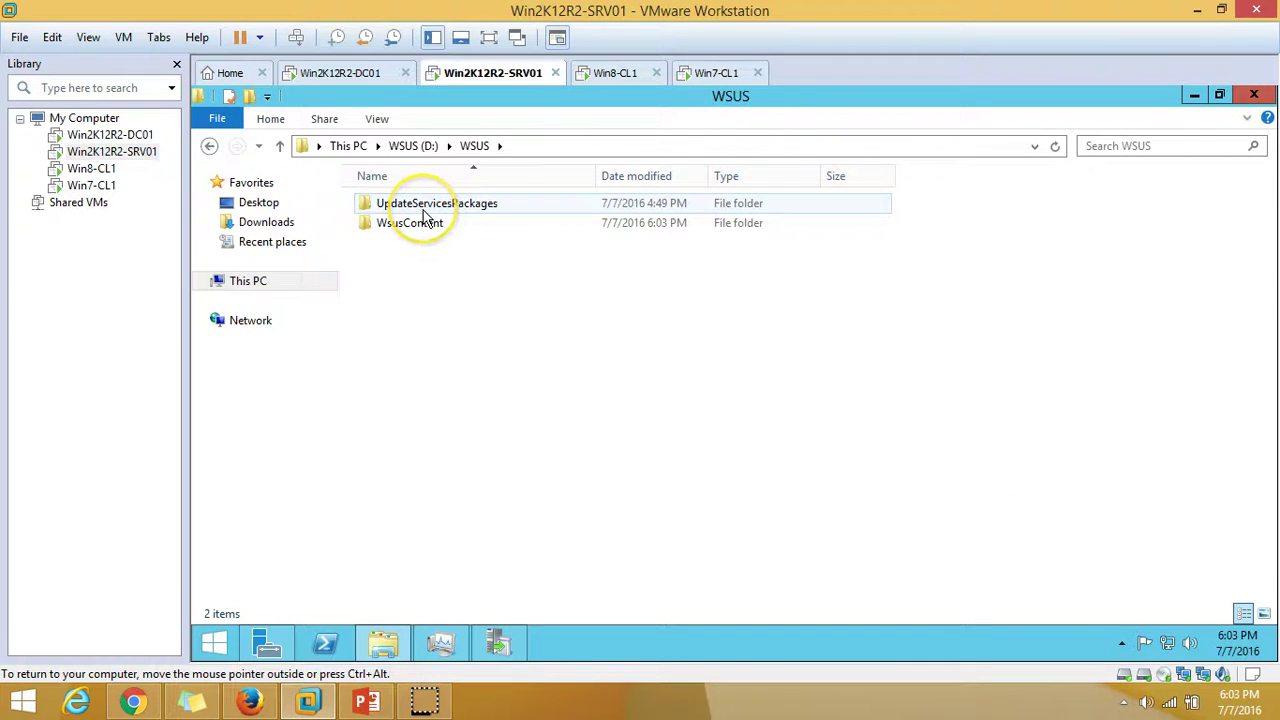
double_click(423, 206)
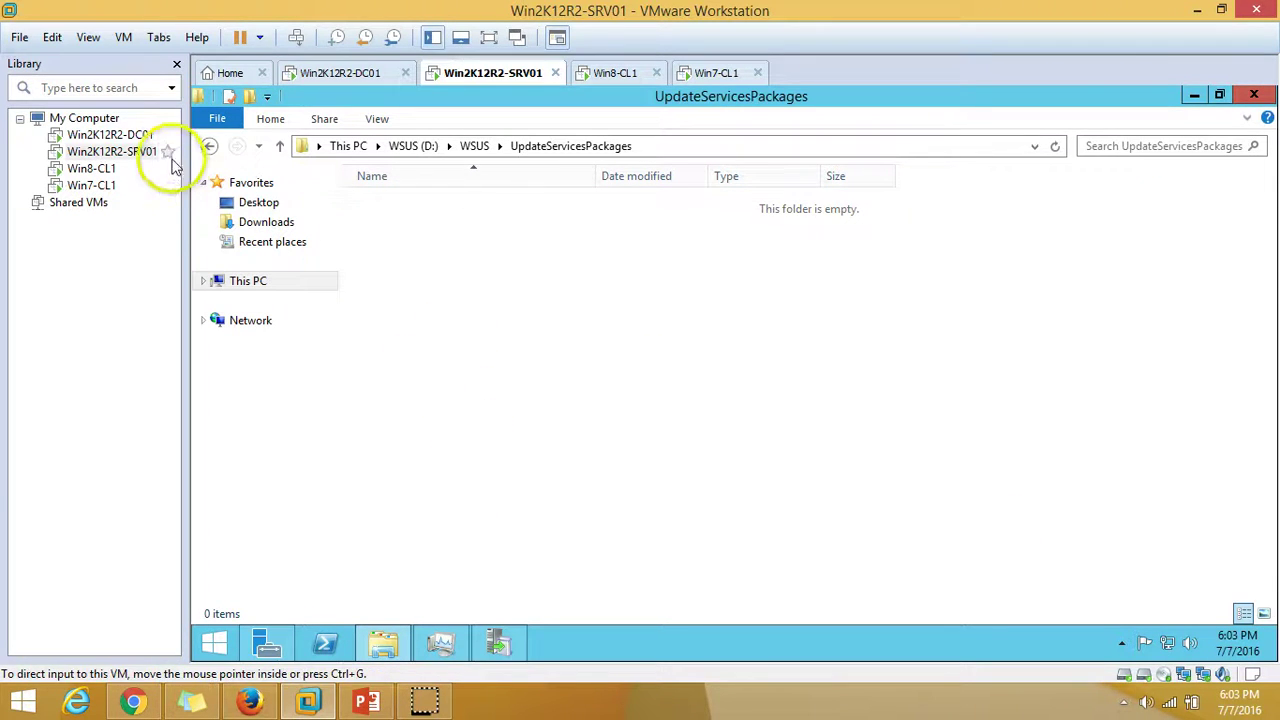
click(209, 145)
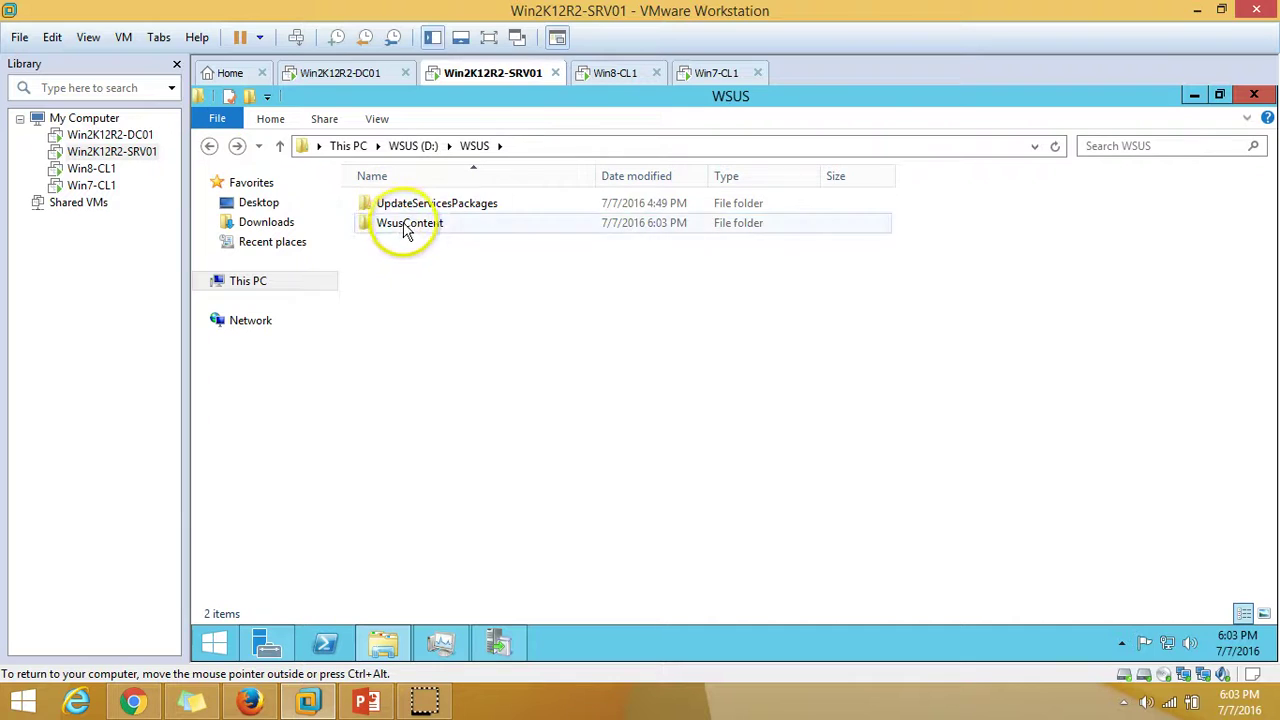
double_click(403, 226)
click(527, 372)
scroll(530, 380, down, 9)
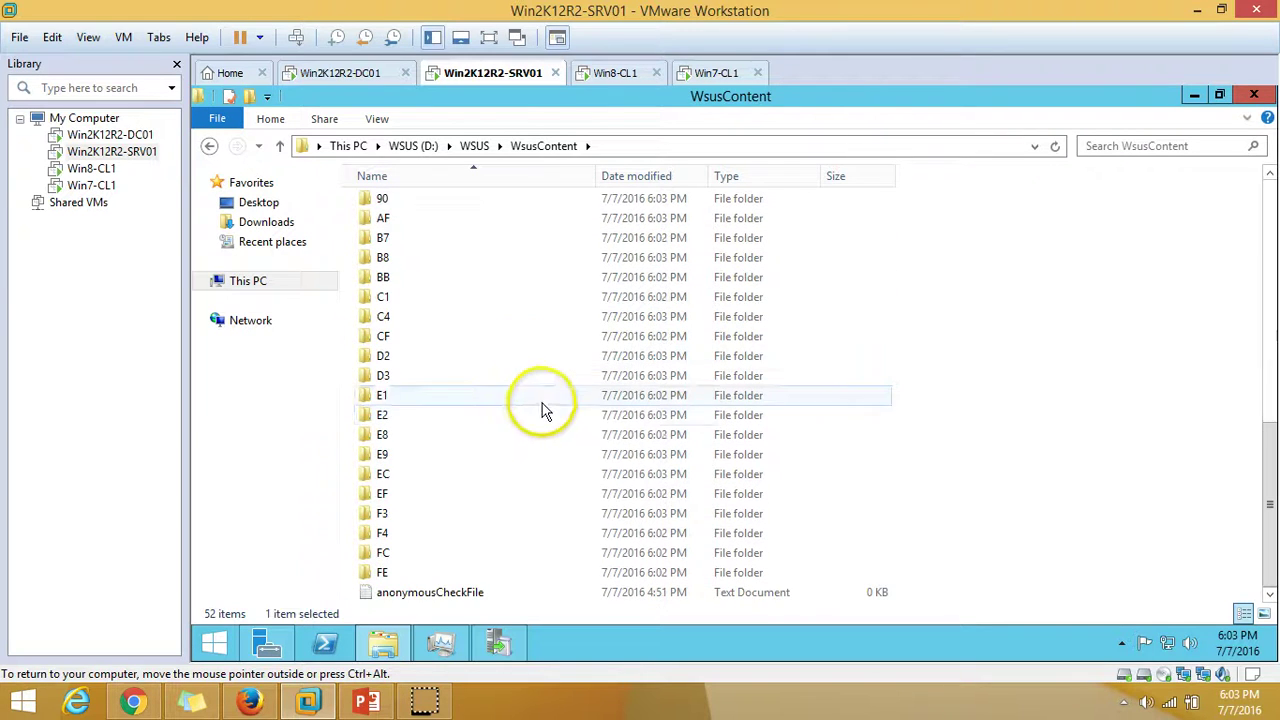
click(1253, 95)
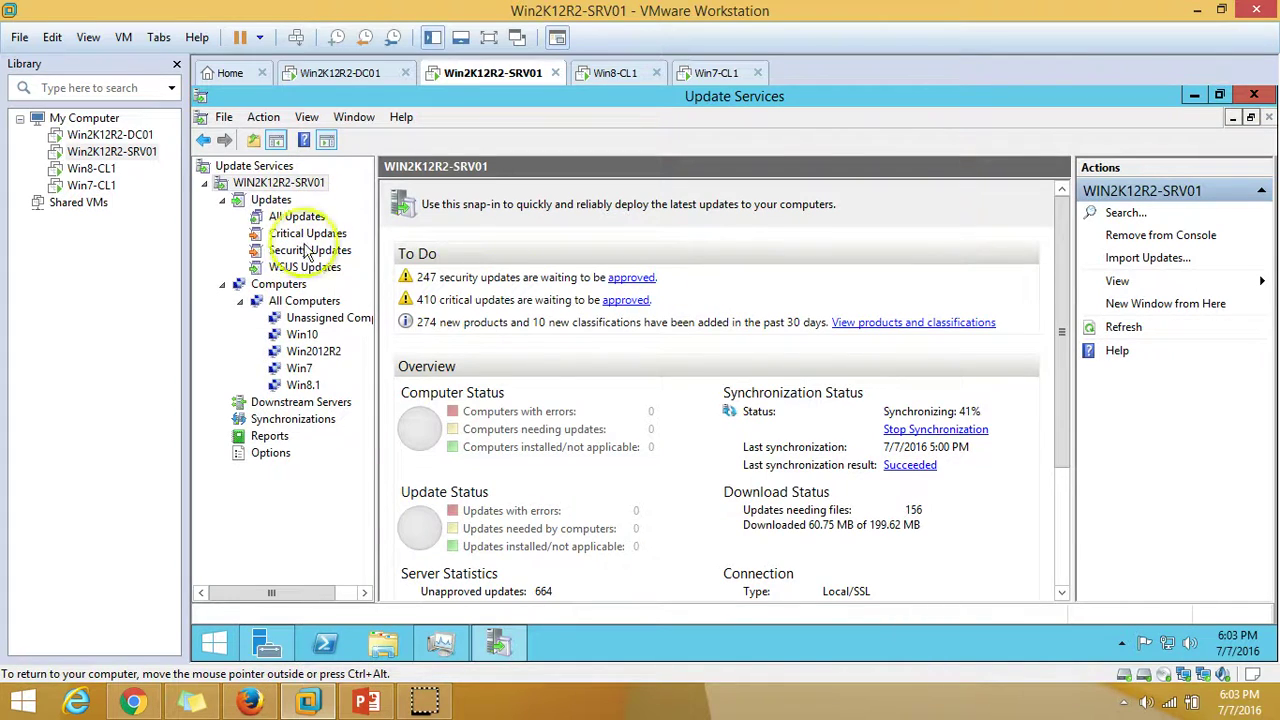